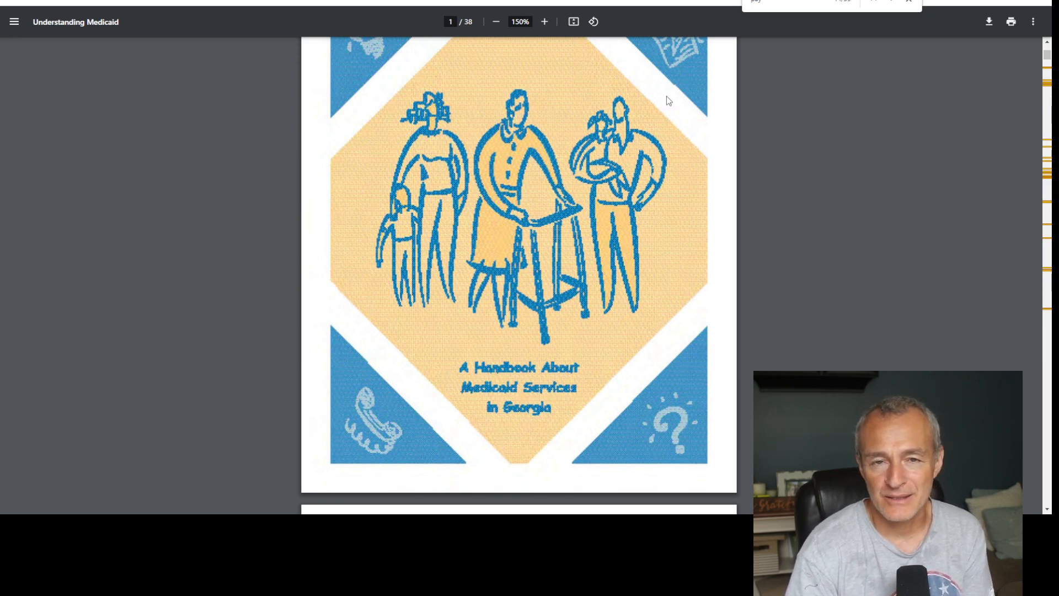
# Look over the Understanding Medicaid handbook's opening pages and the Georgia Medicaid FAQs page, and switch to Google Drive
pyautogui.scroll(4, 610, 169)
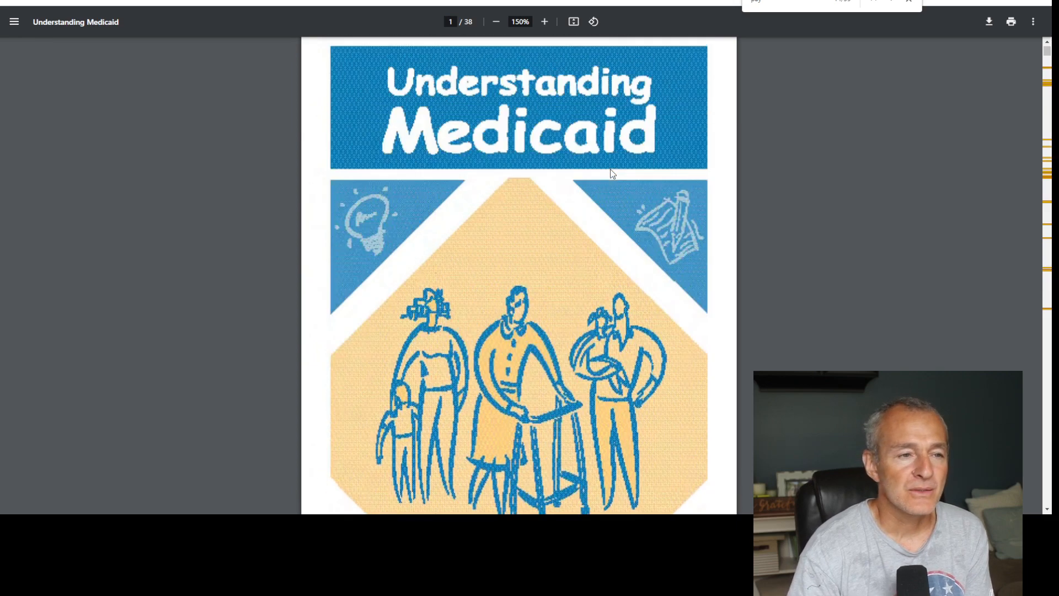
pyautogui.scroll(-6, 616, 164)
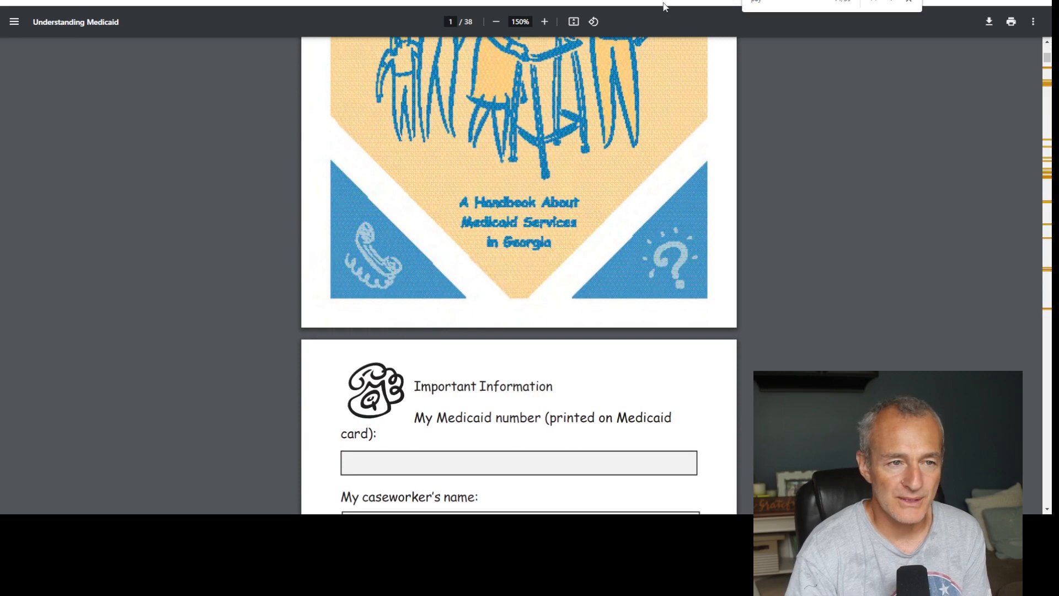
pyautogui.hotkey('ctrl', 'shift', 'Tab')
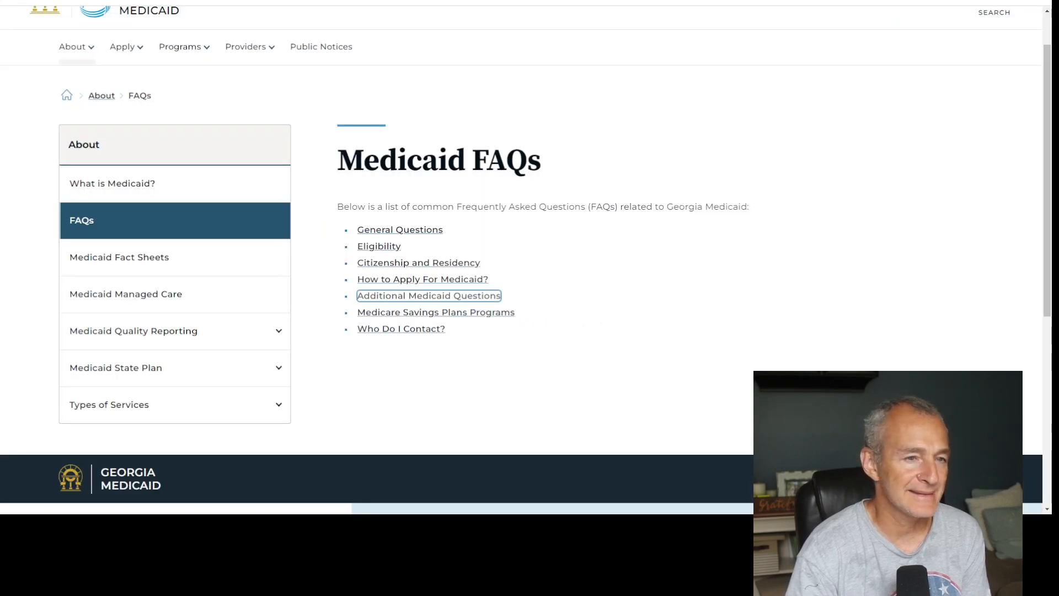
pyautogui.hotkey('ctrl', 'Tab')
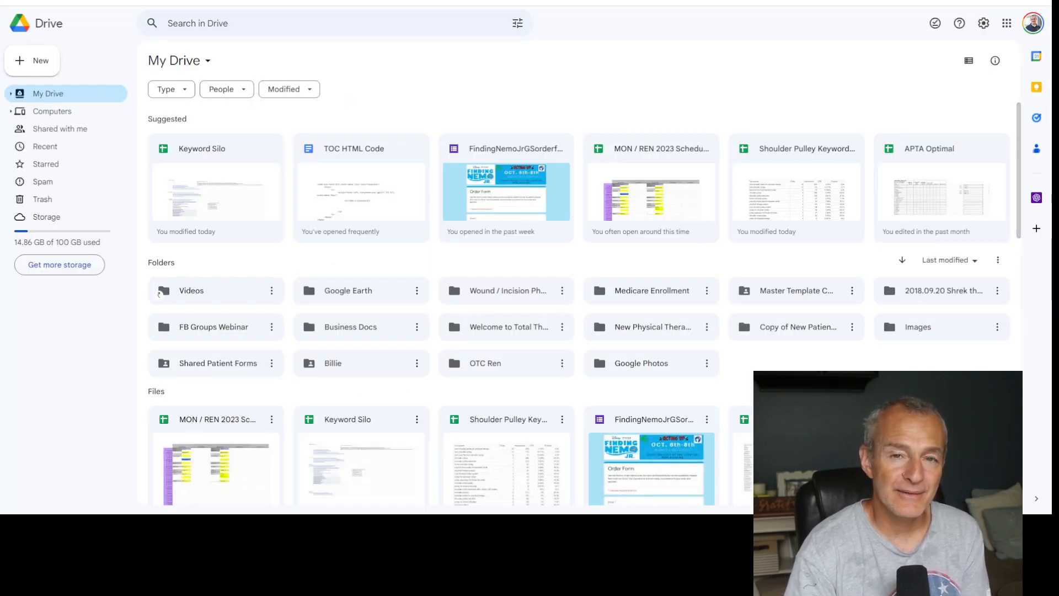
pyautogui.click(39, 60)
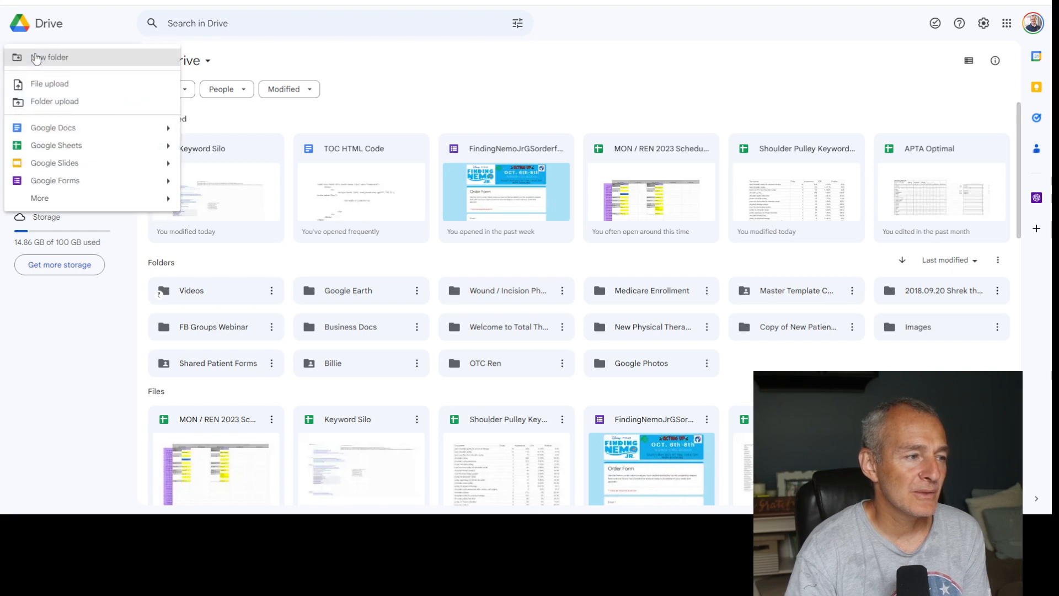
pyautogui.click(62, 57)
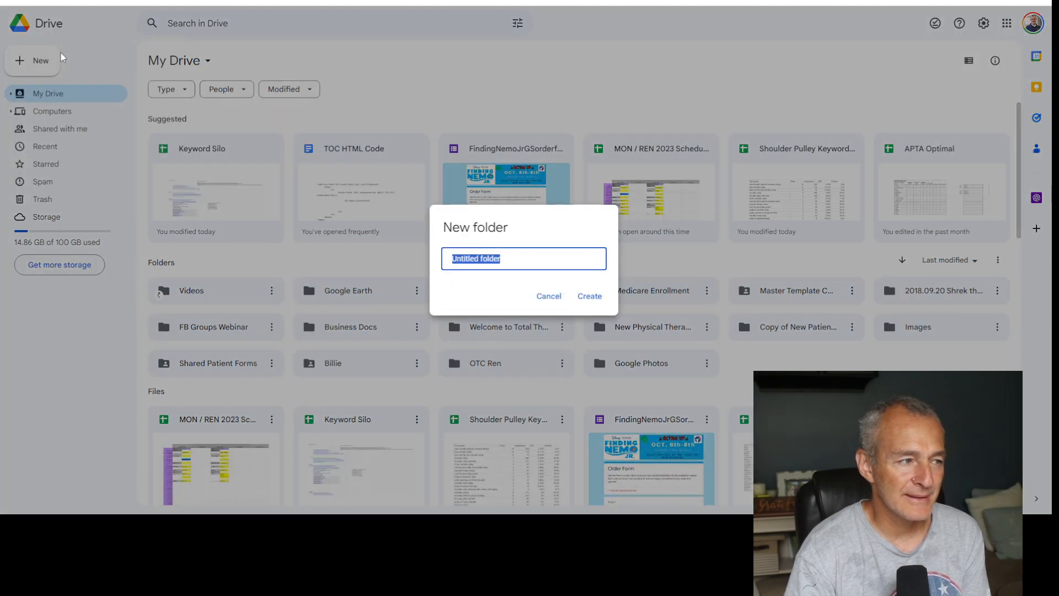
pyautogui.click(547, 297)
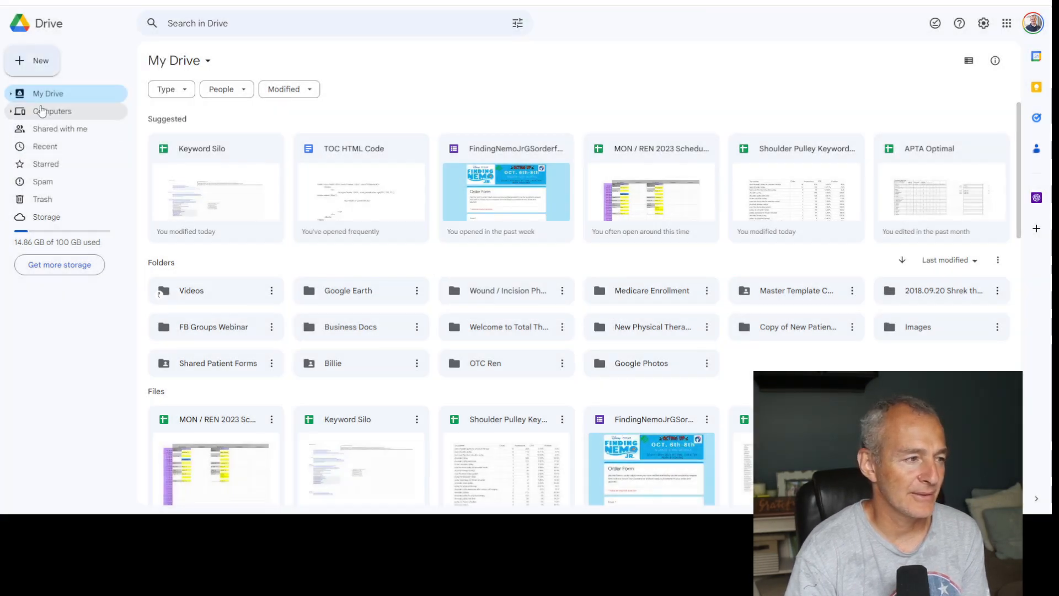
# Upload Provider-Billing-Medicaid-Beneficiaries.pdf to My Drive and open it with Google Docs
pyautogui.click(32, 62)
pyautogui.click(42, 86)
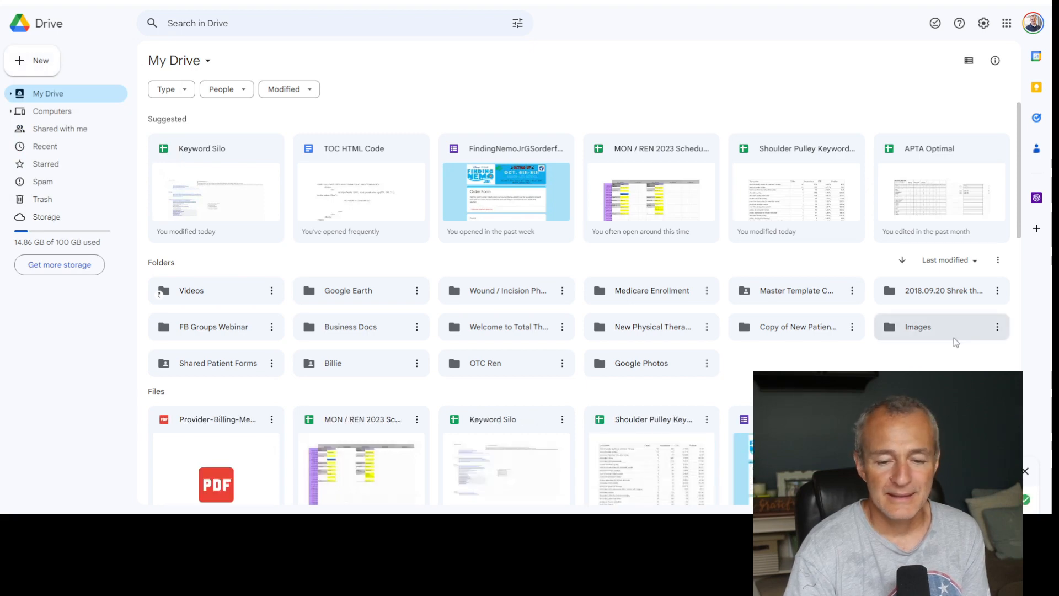
pyautogui.click(955, 500)
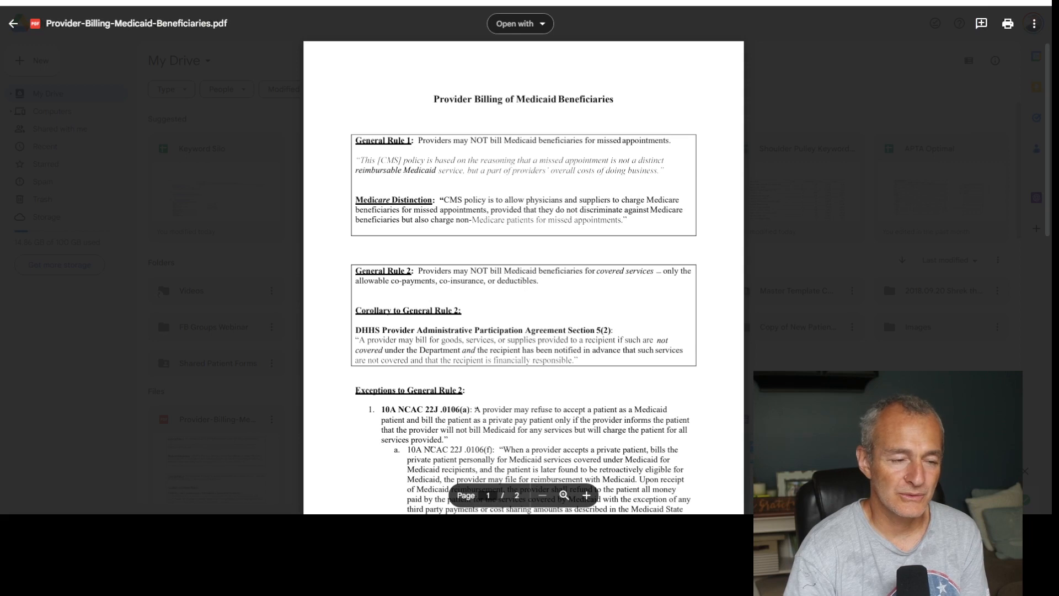
pyautogui.click(538, 23)
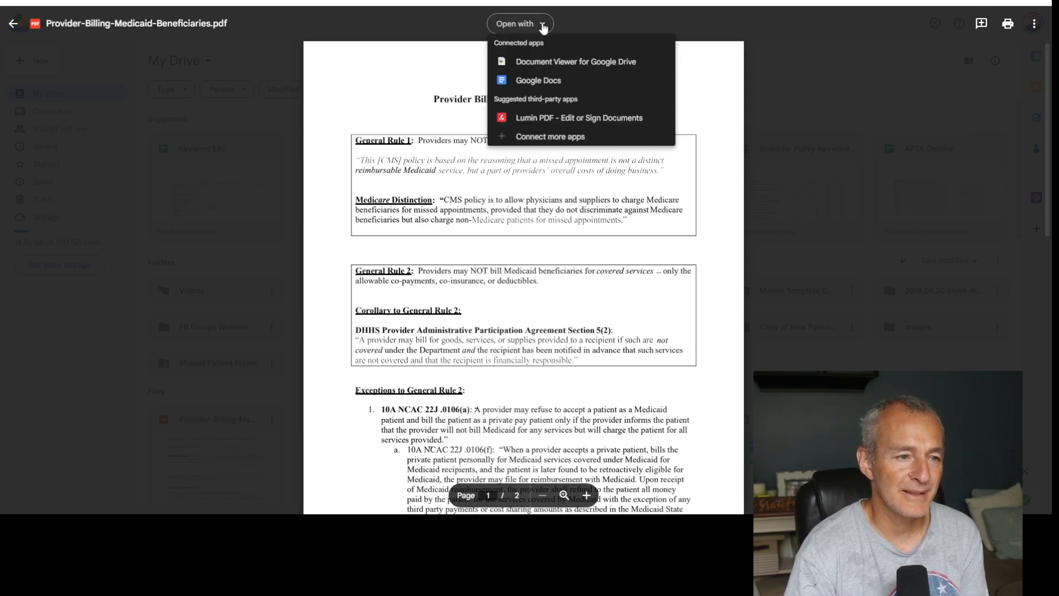
pyautogui.click(534, 82)
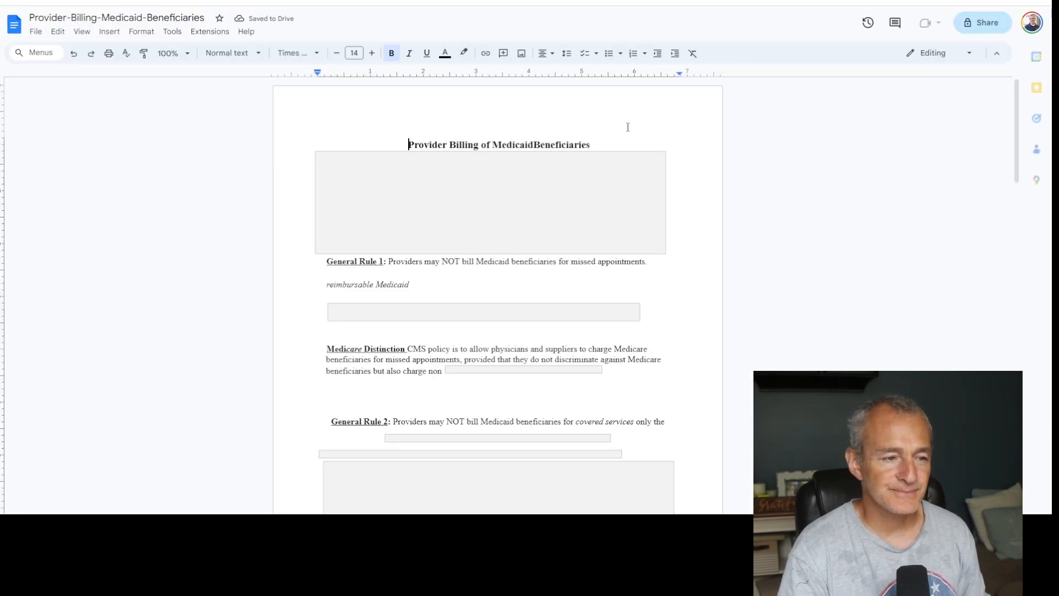
# Publish the Provider-Billing-Medicaid-Beneficiaries document to the web and copy its public link
pyautogui.scroll(-10, 625, 110)
pyautogui.scroll(-10, 629, 128)
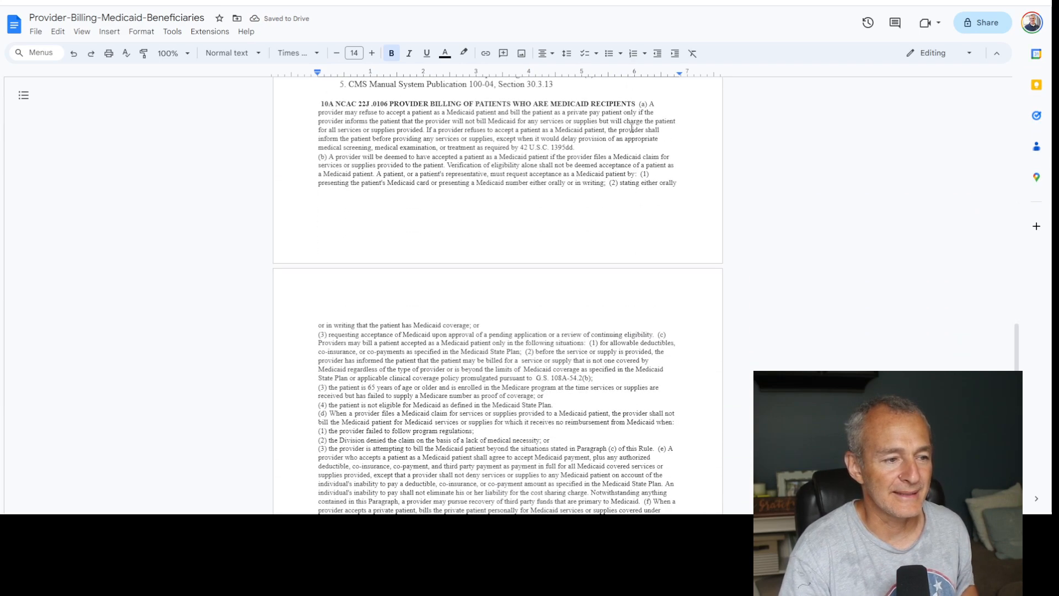
pyautogui.click(36, 32)
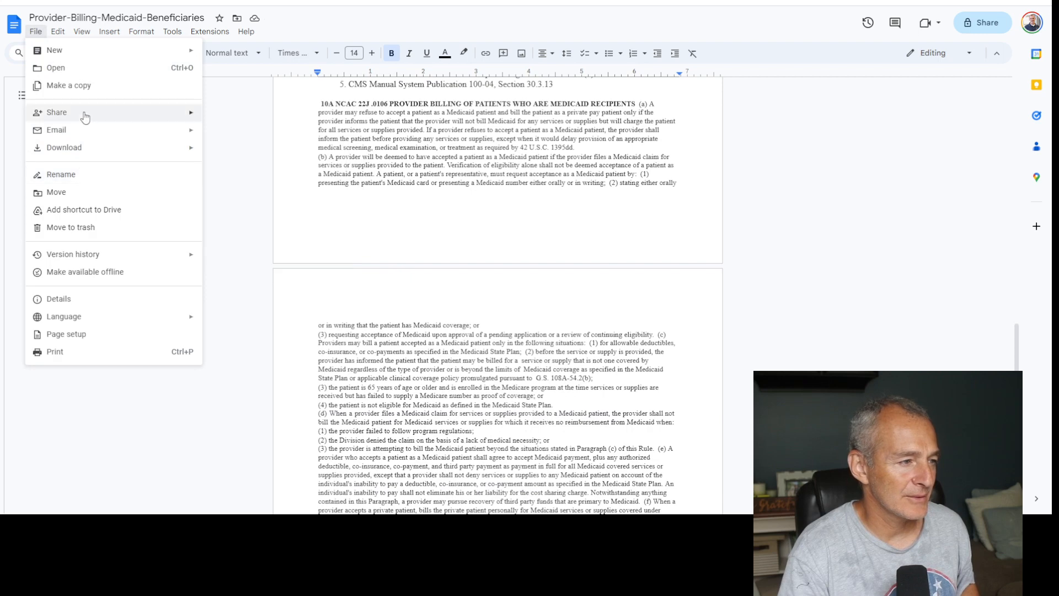
pyautogui.moveTo(84, 112)
pyautogui.click(280, 134)
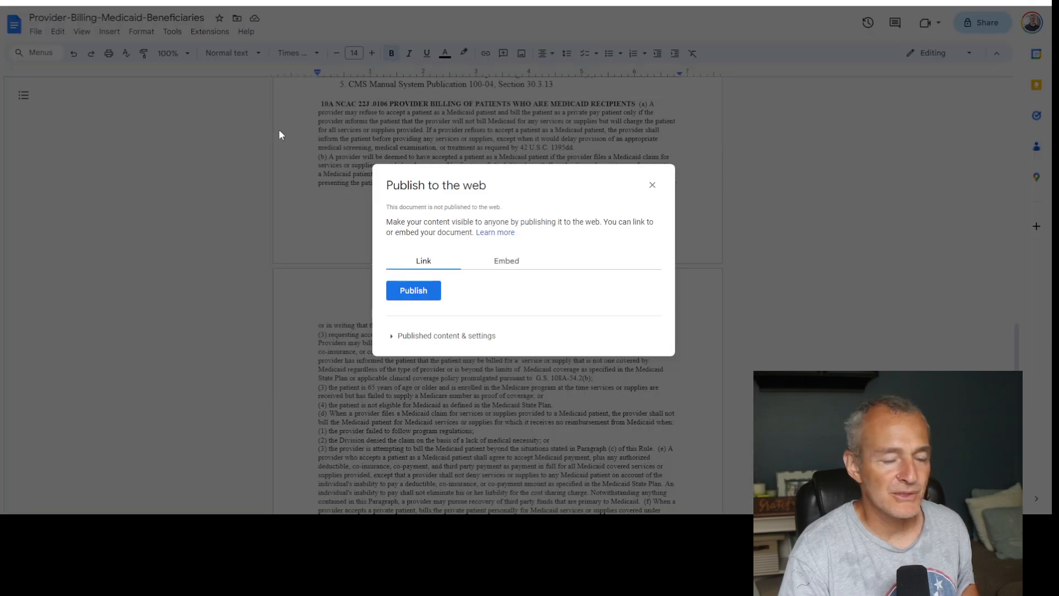
pyautogui.click(410, 300)
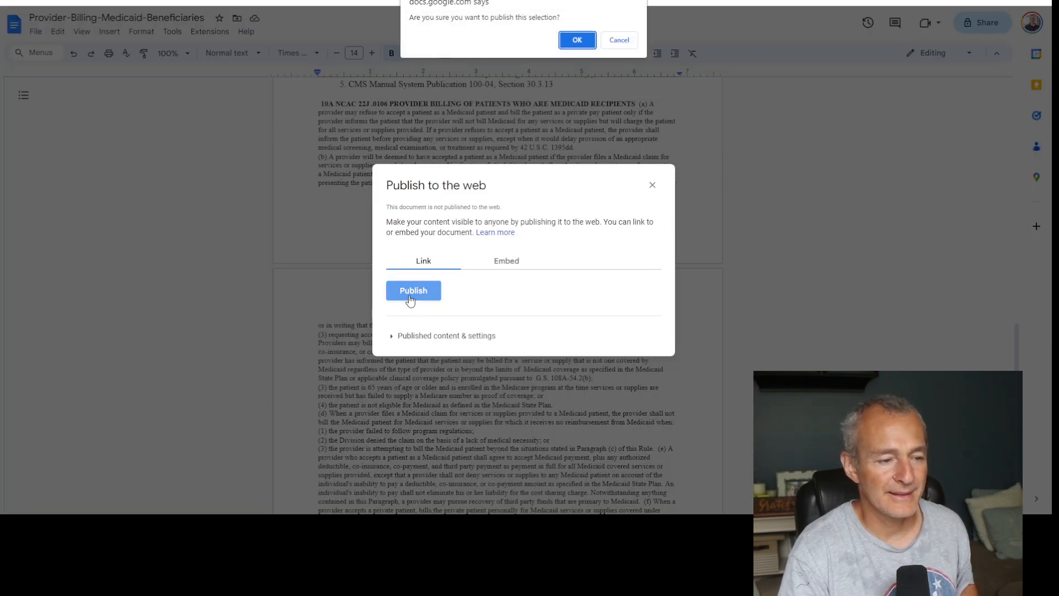
pyautogui.click(576, 40)
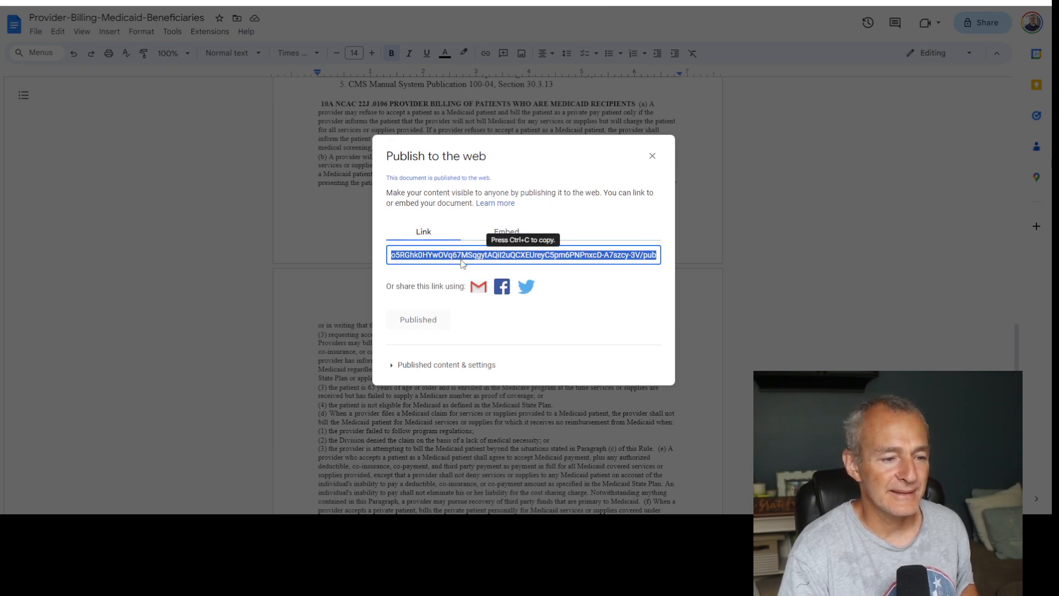
pyautogui.click(653, 156)
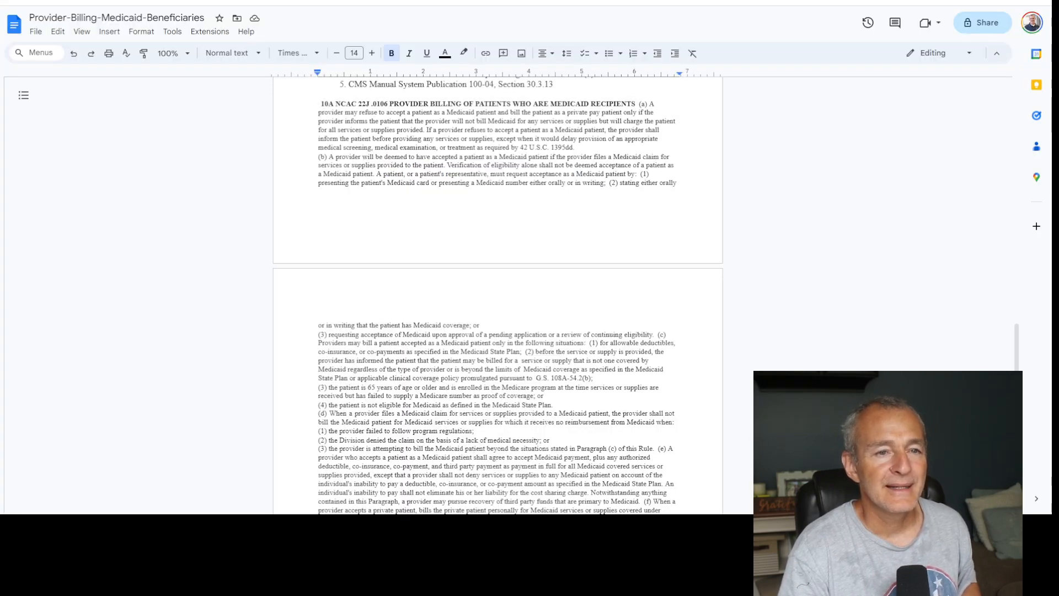
# Select the 10A NCAC 22J .0106 Provider Billing of Patients Who Are Medicaid Recipients text
pyautogui.scroll(2, 511, 269)
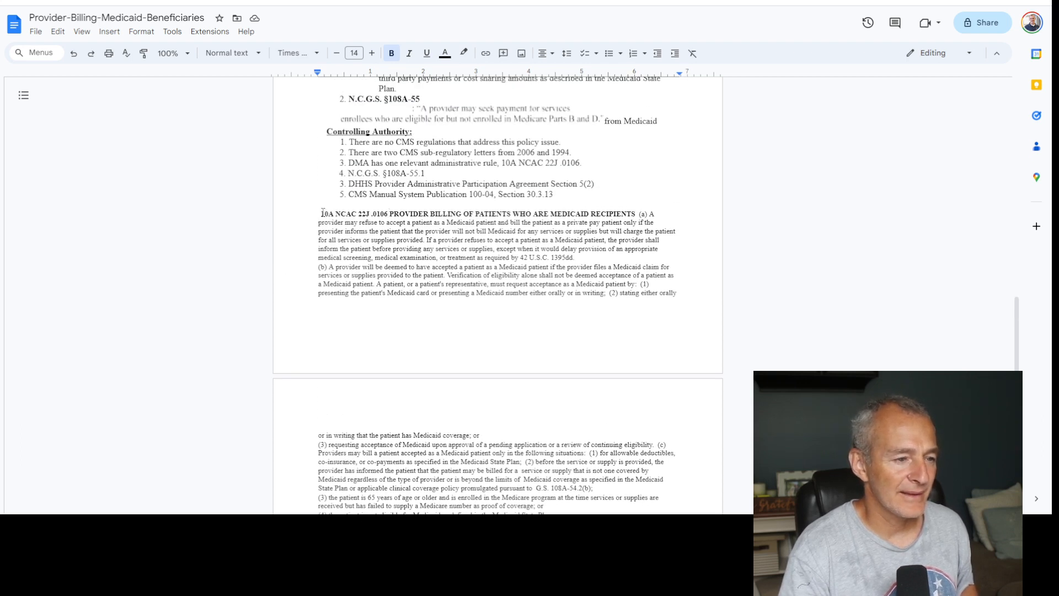
pyautogui.moveTo(321, 213); pyautogui.dragTo(650, 284)
# In ChatGPT's Georgia Medicaid article chat, draft "That's great. Now can you read and process this document:" followed by the published document link
pyautogui.hotkey('ctrl', 'Tab')
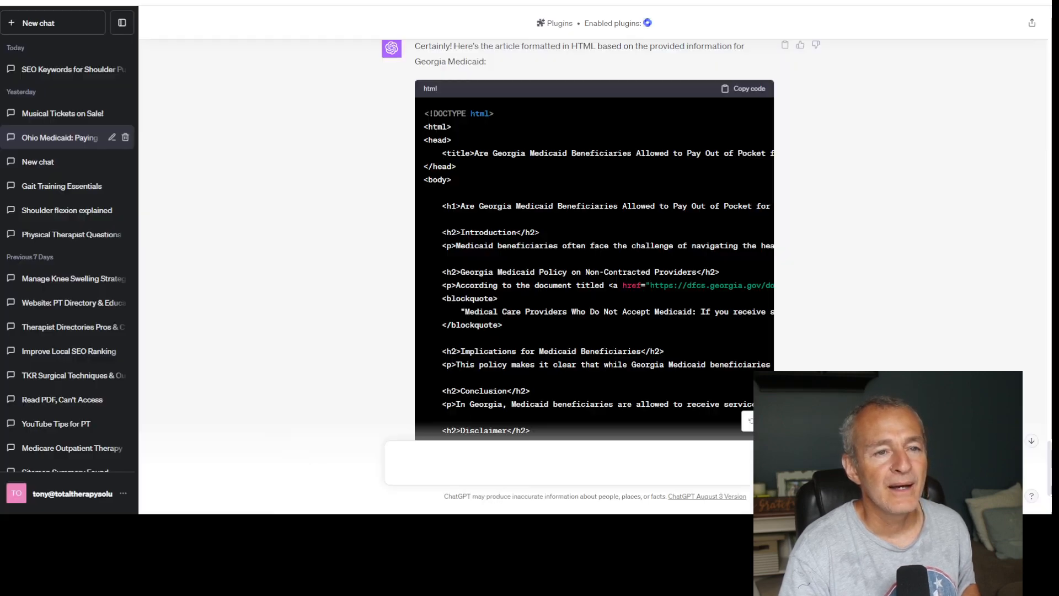
pyautogui.scroll(-3, 717, 232)
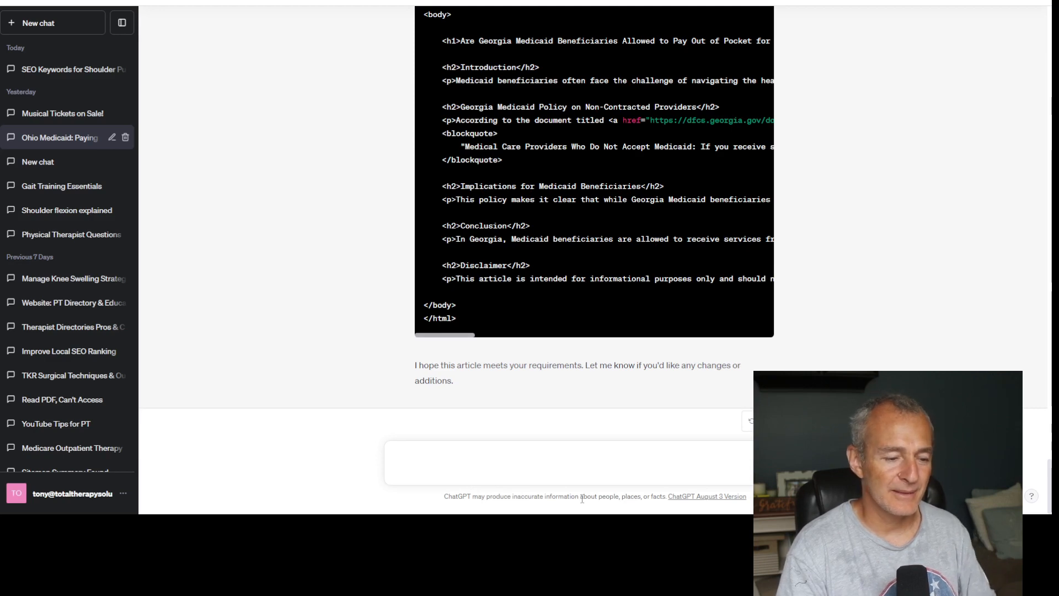
pyautogui.click(544, 457)
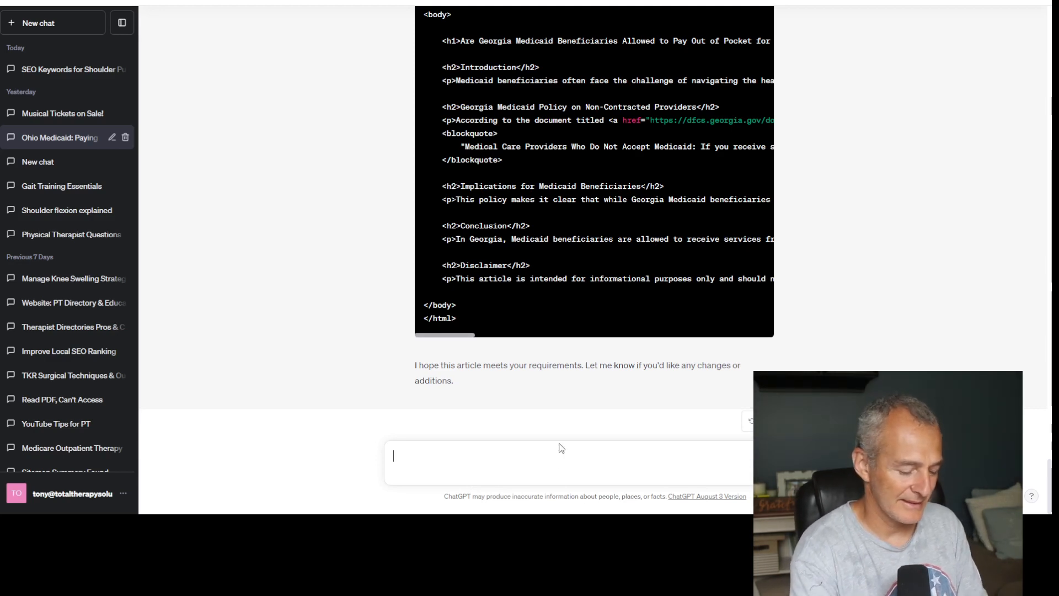
pyautogui.write("That's g")
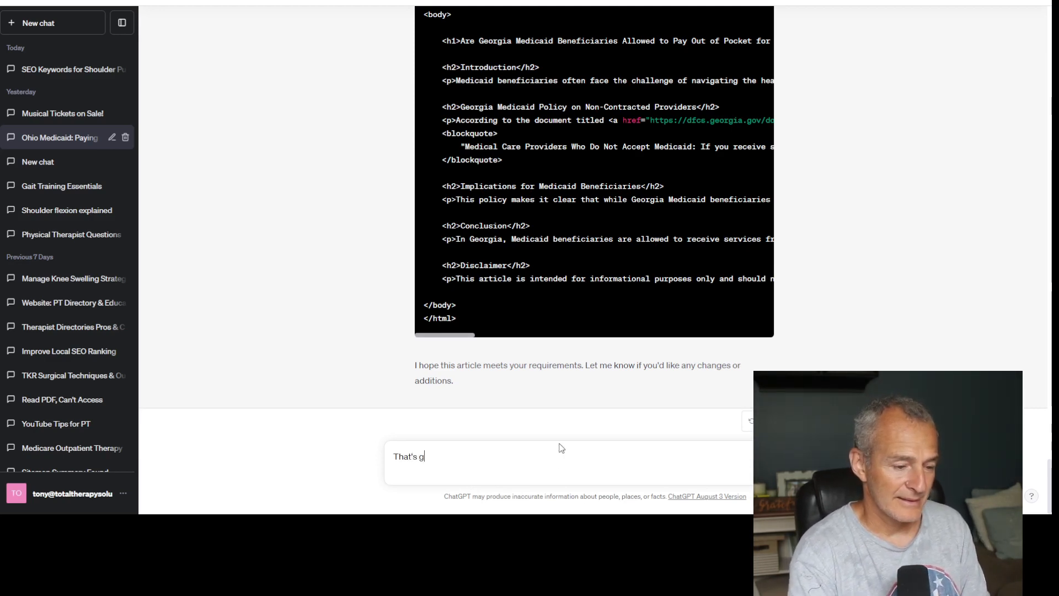
pyautogui.write('reat. Now can')
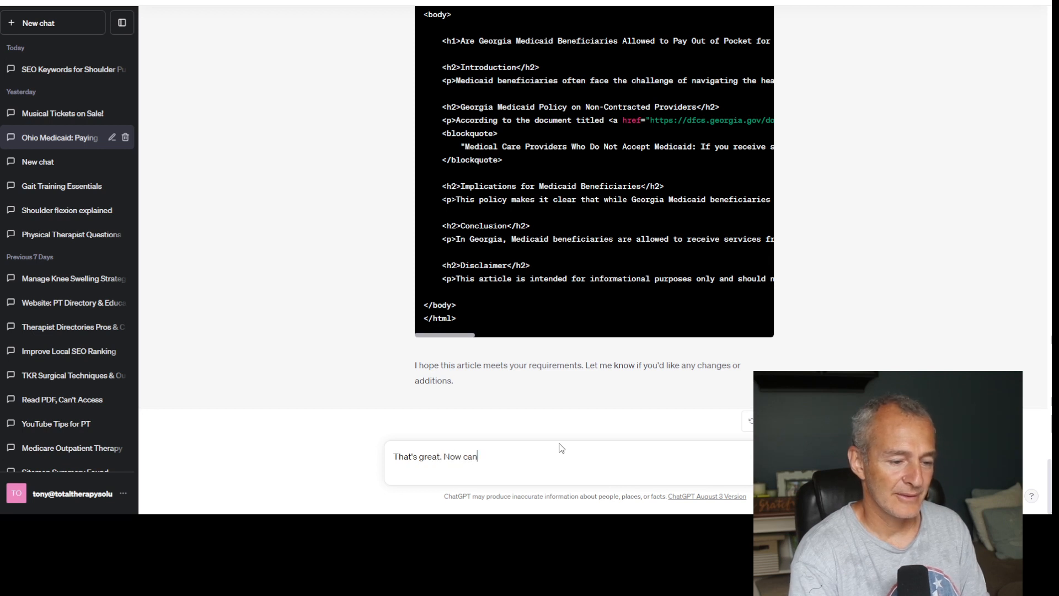
pyautogui.write(' you read and pro')
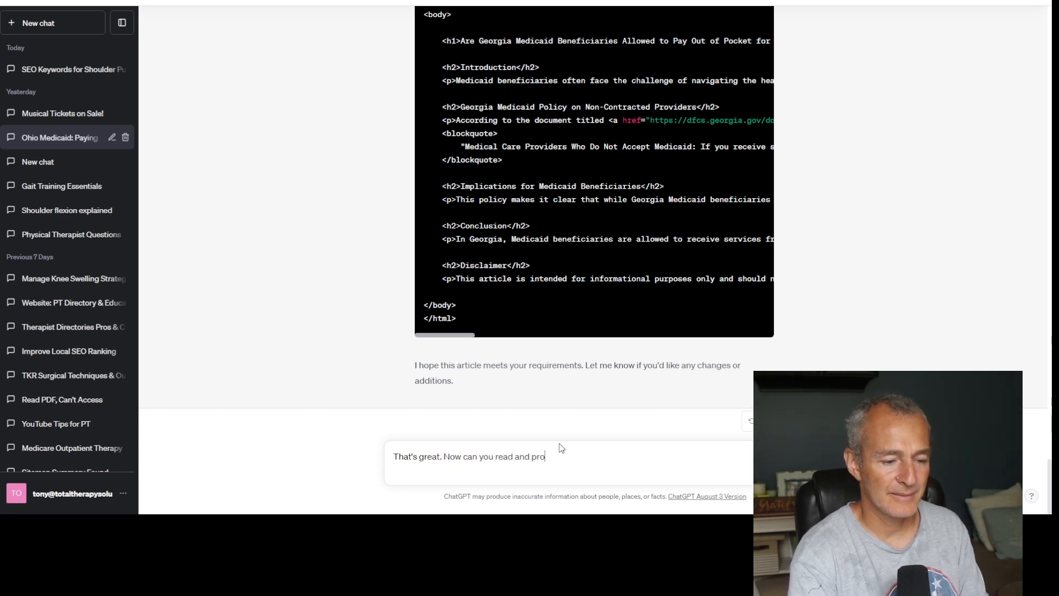
pyautogui.write('cess this ')
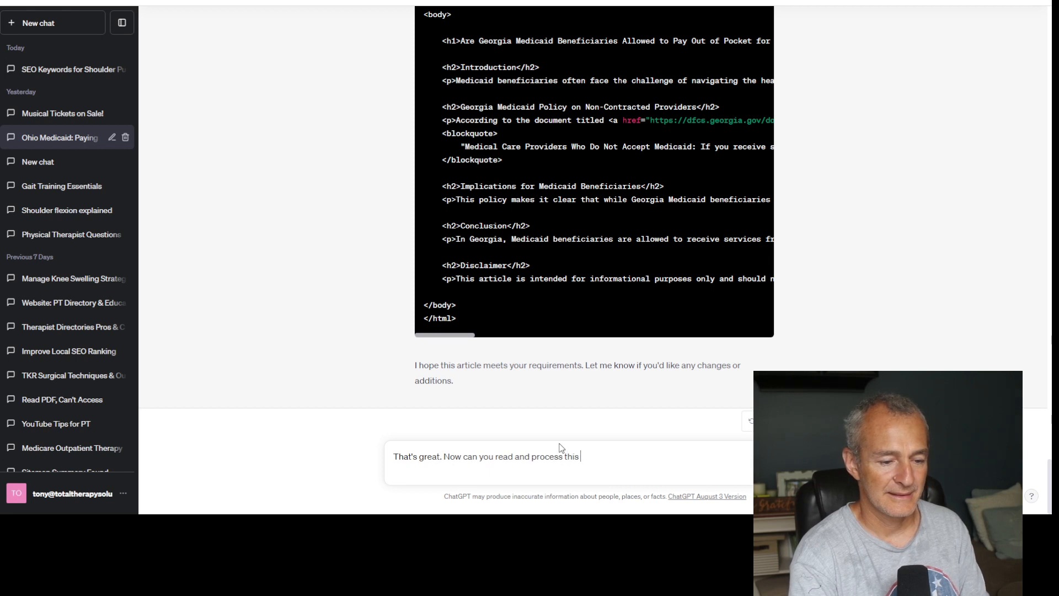
pyautogui.write('document')
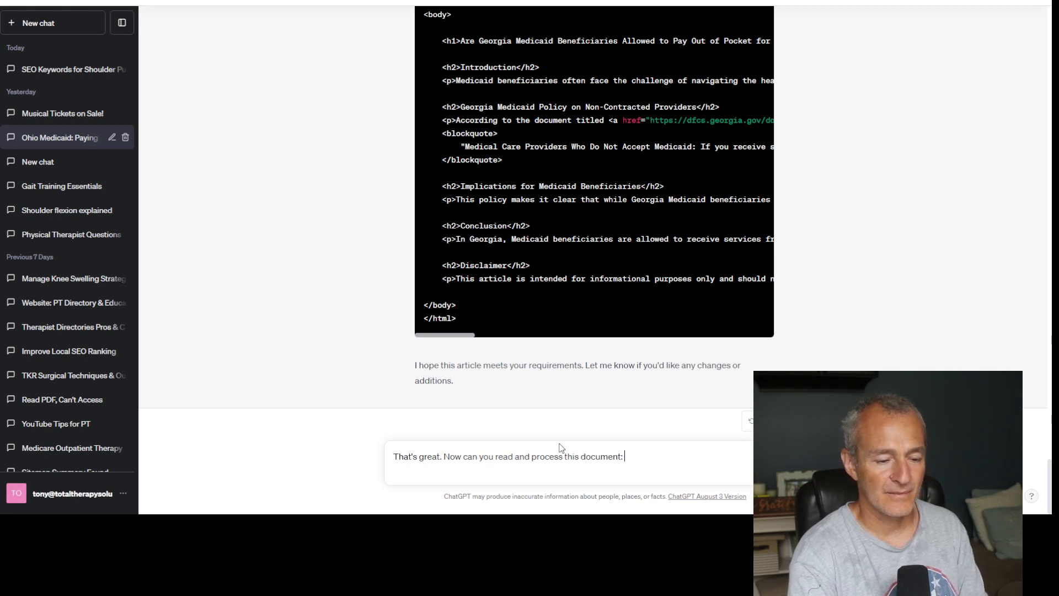
pyautogui.write(':')
pyautogui.hotkey('ctrl', 'v')
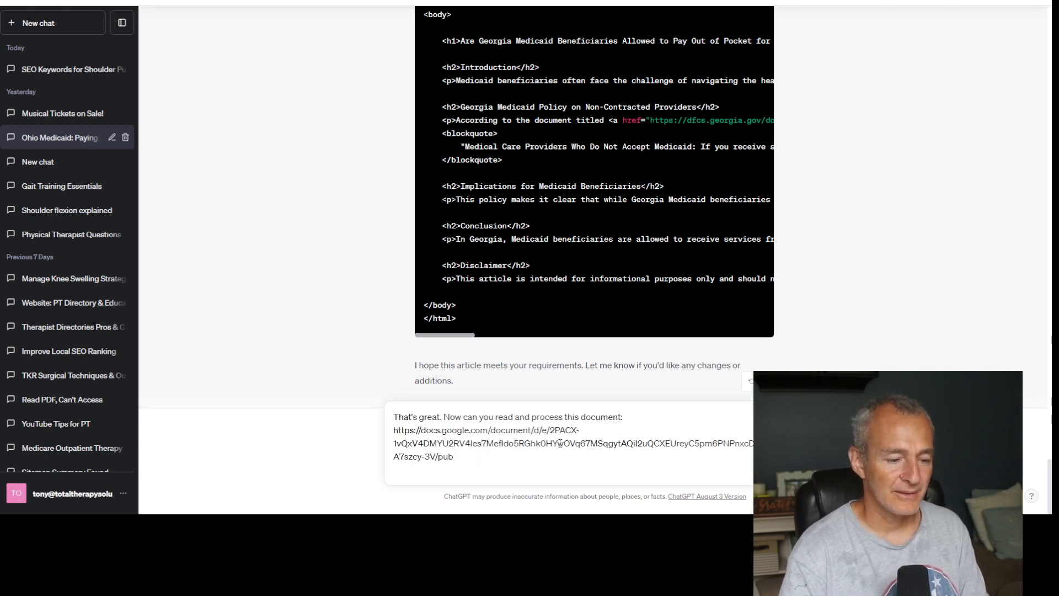
pyautogui.hotkey('shift', 'Return')
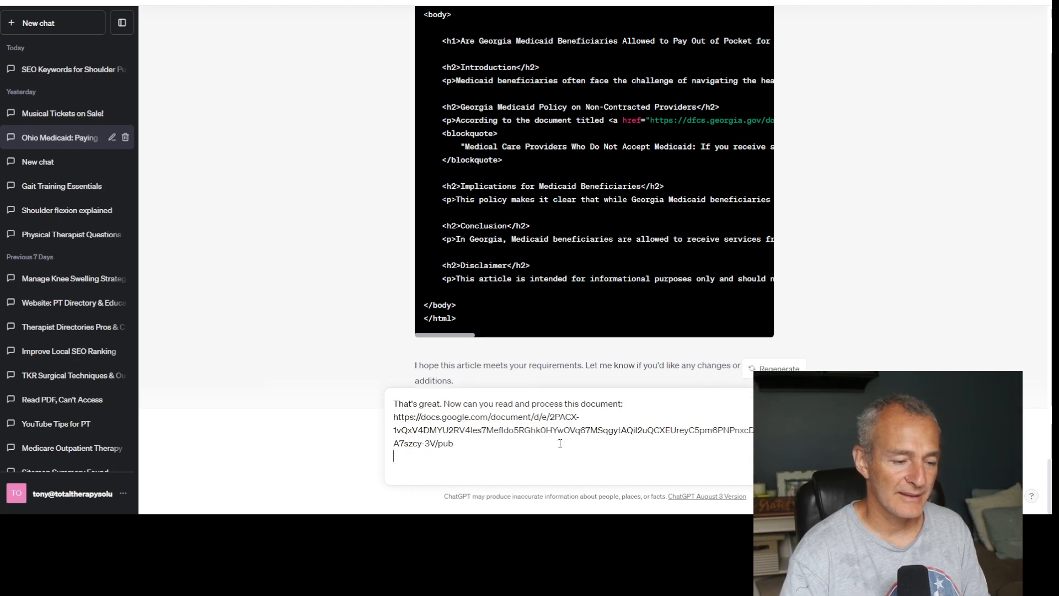
# Switch back to the Google Docs document and copy exception 1 to General Rule 2, including sub-item a
pyautogui.click(815, 0)
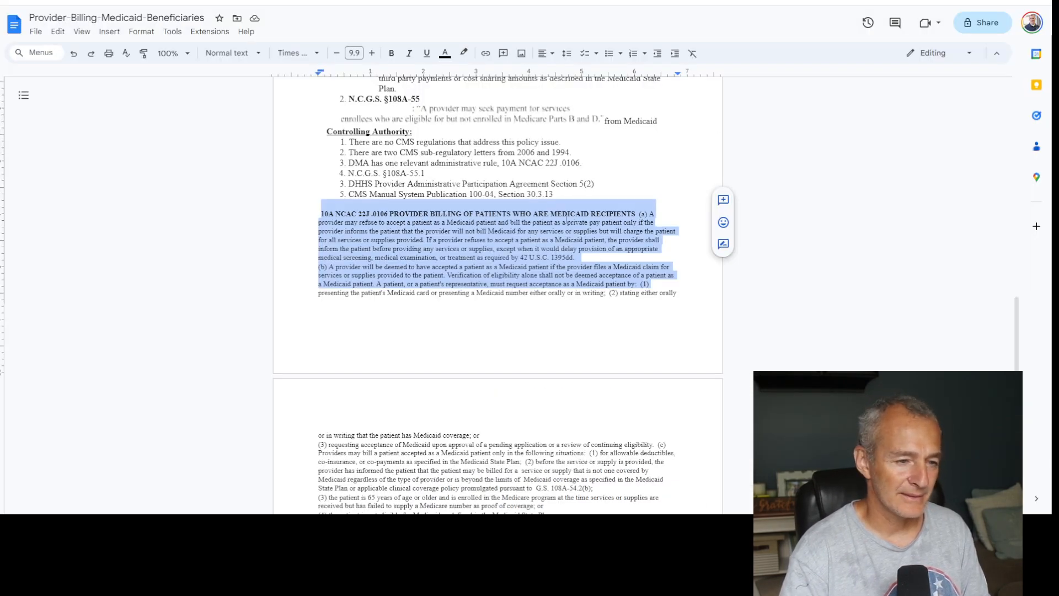
pyautogui.scroll(4, 481, 231)
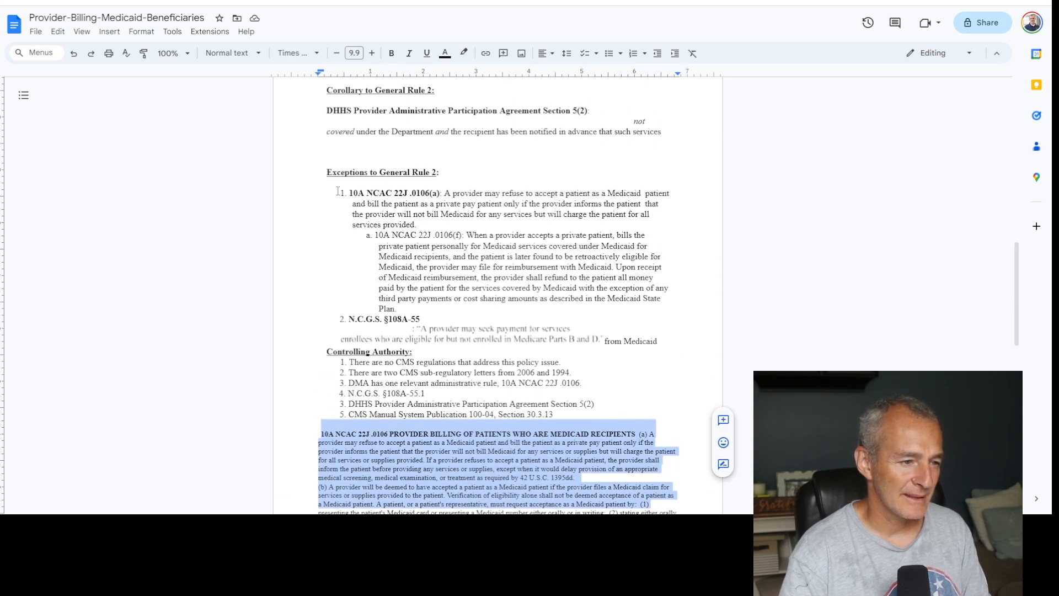
pyautogui.moveTo(337, 192); pyautogui.dragTo(458, 304)
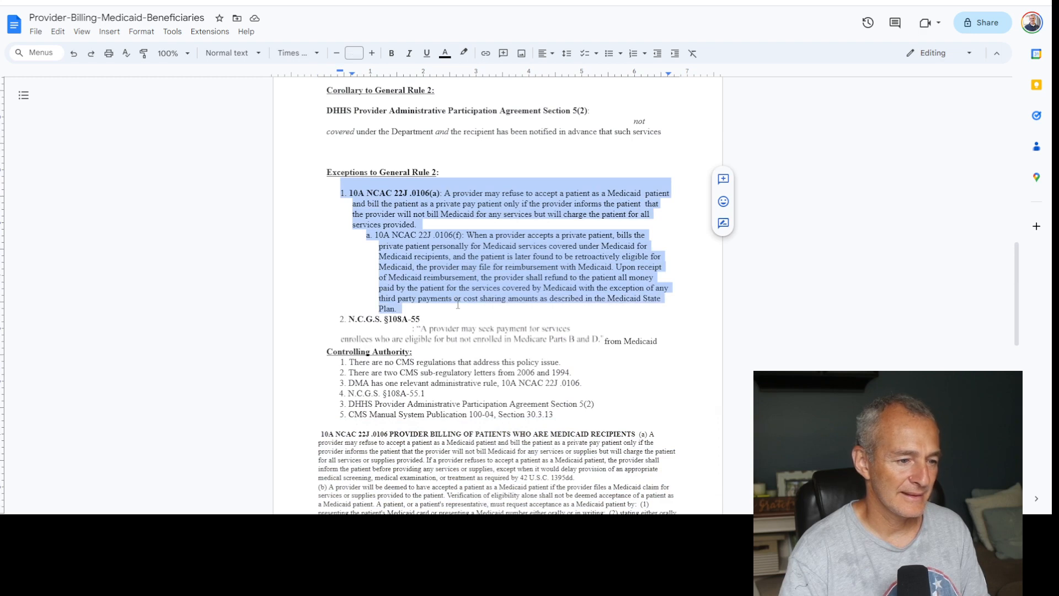
# Return to ChatGPT and extend the unsent prompt with "Focus on this section:" and the copied 10A NCAC 22J .0106 exception text
pyautogui.hotkey('alt', 'Tab')
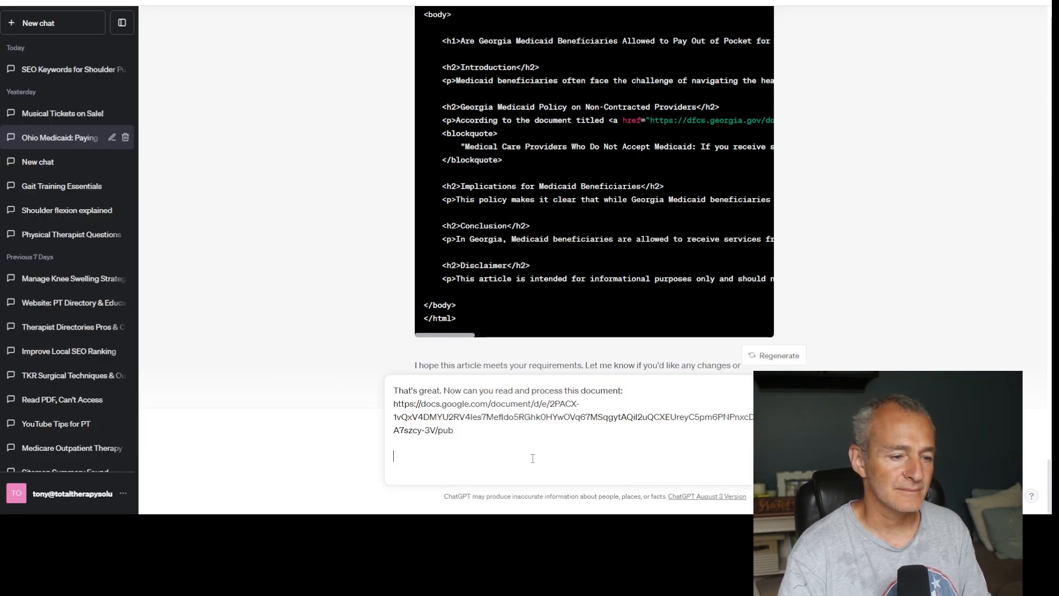
pyautogui.write('Focus on ')
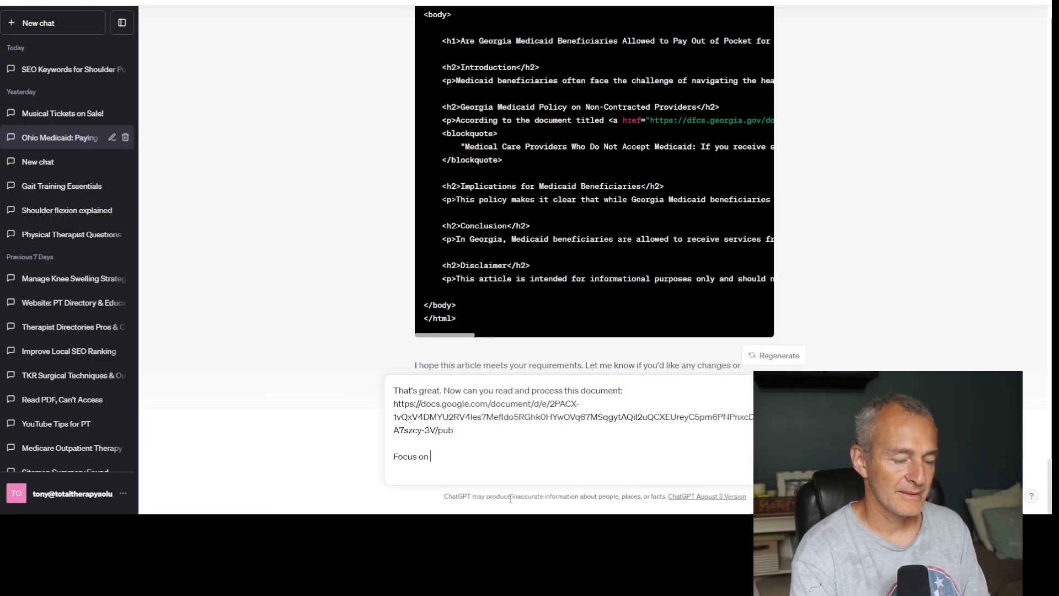
pyautogui.write('this section:')
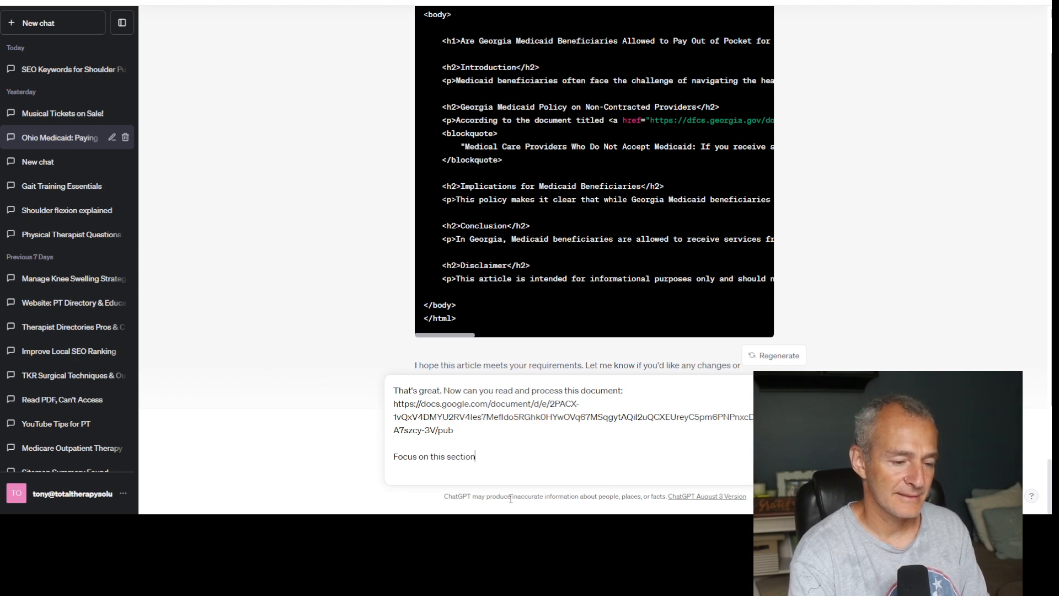
pyautogui.hotkey('shift', 'Return')
pyautogui.hotkey('ctrl', 'v')
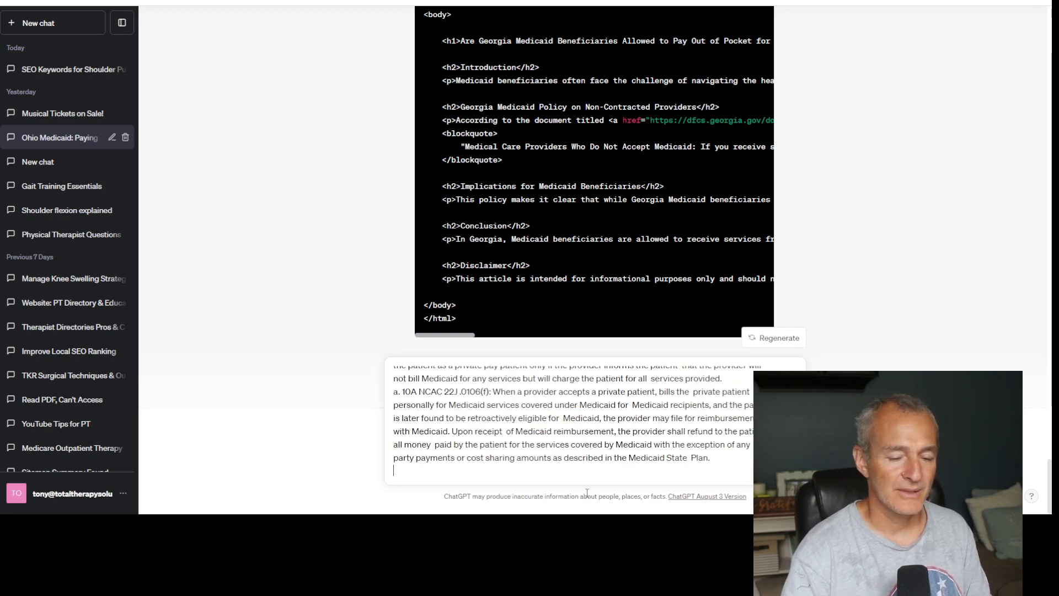
# Submit the drafted prompt to ChatGPT, and switch to the Google Docs source document to deselect the copied exception text
pyautogui.press('Return')
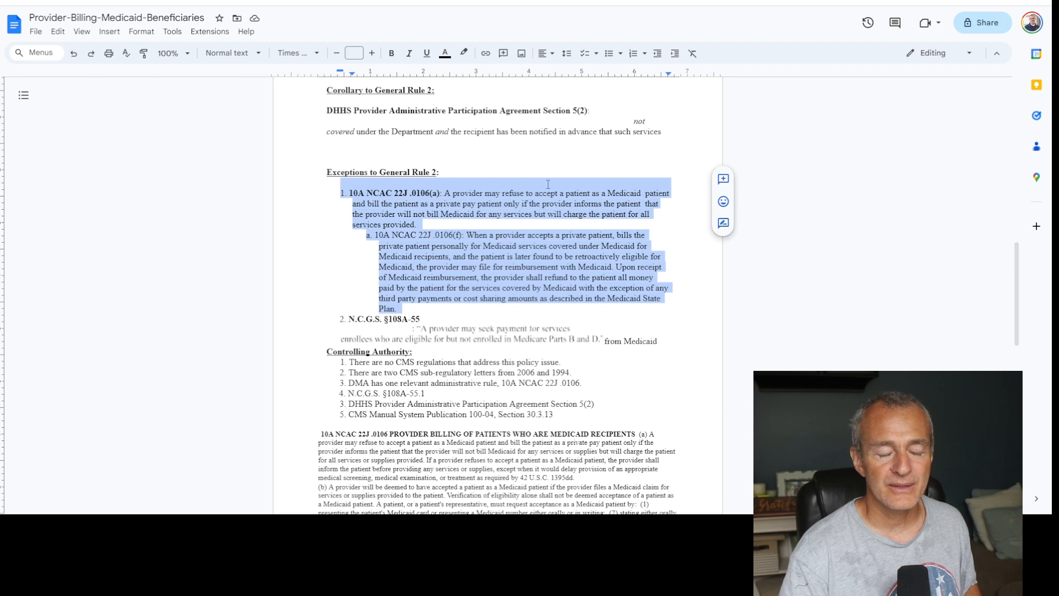
pyautogui.click(546, 168)
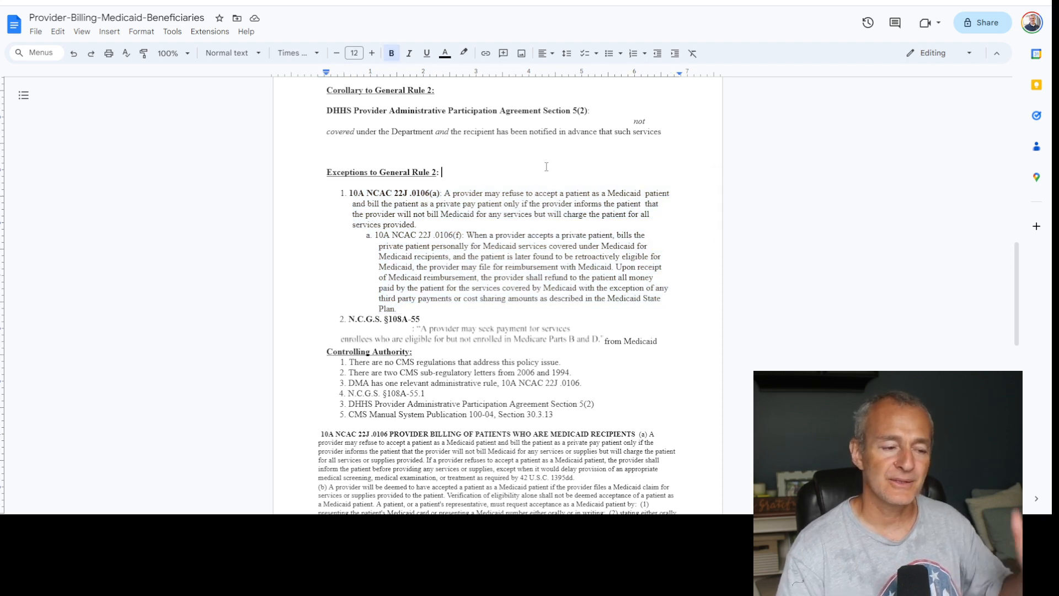
pyautogui.hotkey('ctrl', 'a')
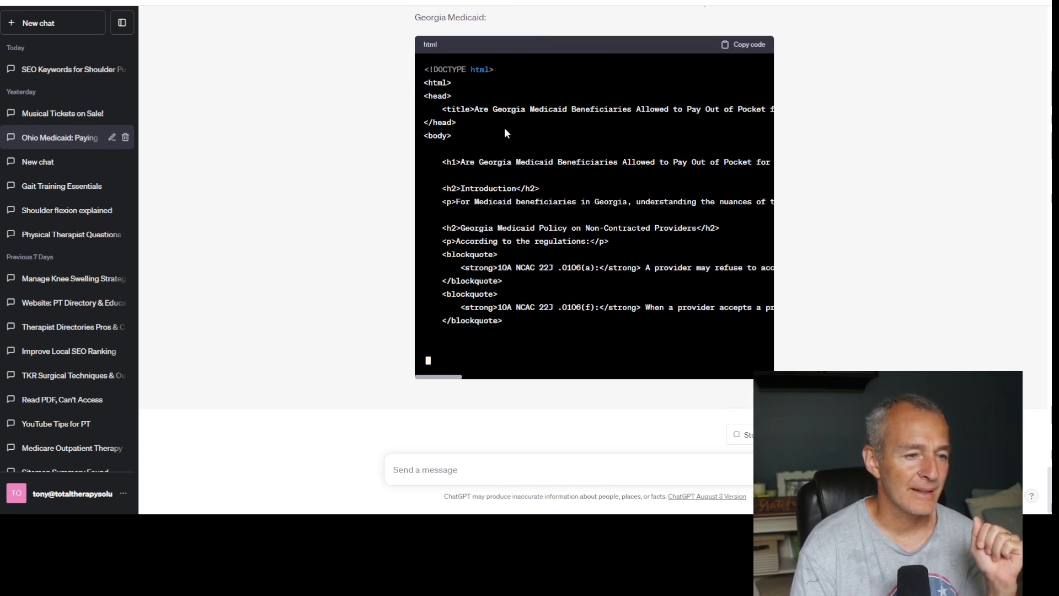
# Copy the Georgia Medicaid title from ChatGPT's generated HTML into the new blog article's title and strip the trailing HTML tags
pyautogui.moveTo(477, 98); pyautogui.dragTo(519, 110)
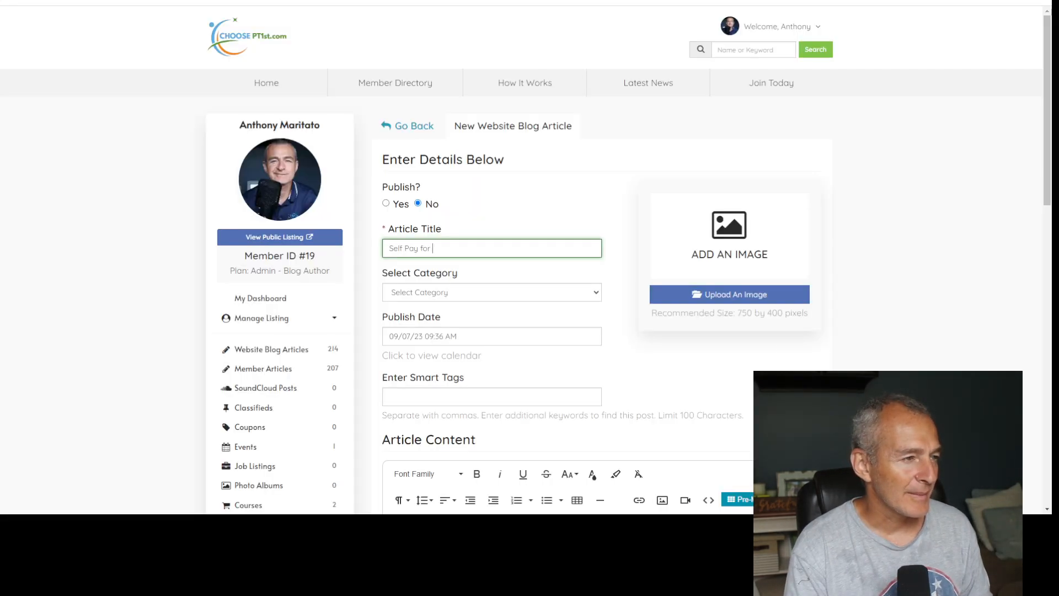
pyautogui.hotkey('ctrl', 'a')
pyautogui.hotkey('ctrl', 'v')
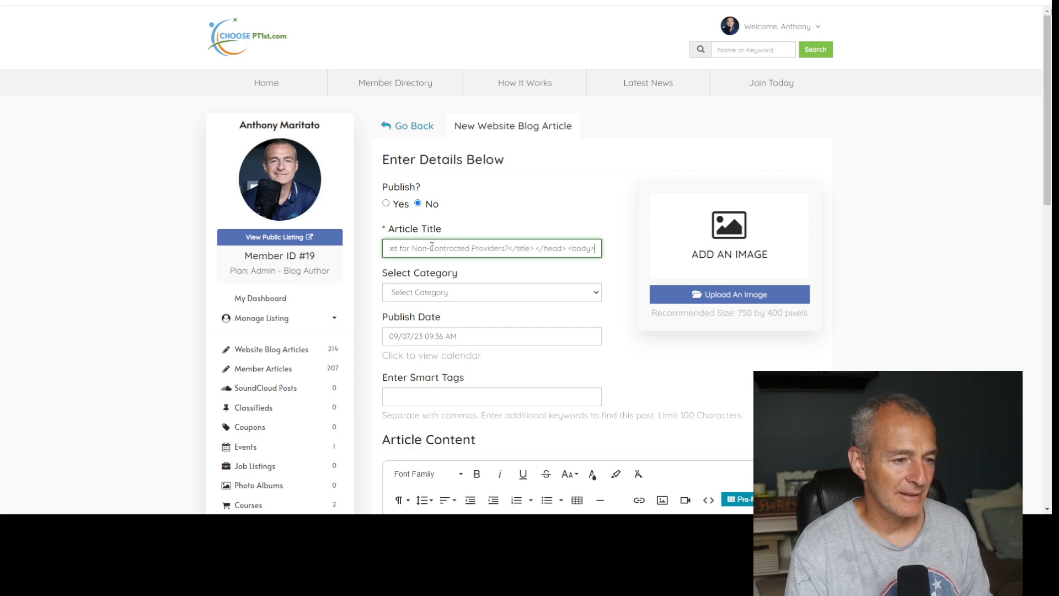
pyautogui.moveTo(509, 250); pyautogui.dragTo(597, 248)
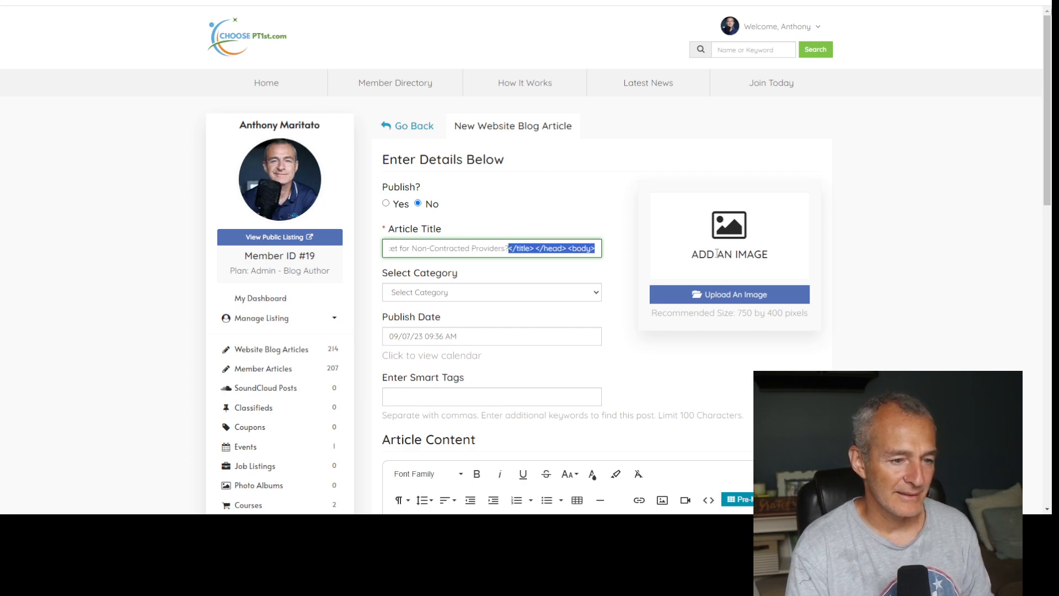
pyautogui.press('BackSpace')
pyautogui.moveTo(434, 247); pyautogui.dragTo(339, 259)
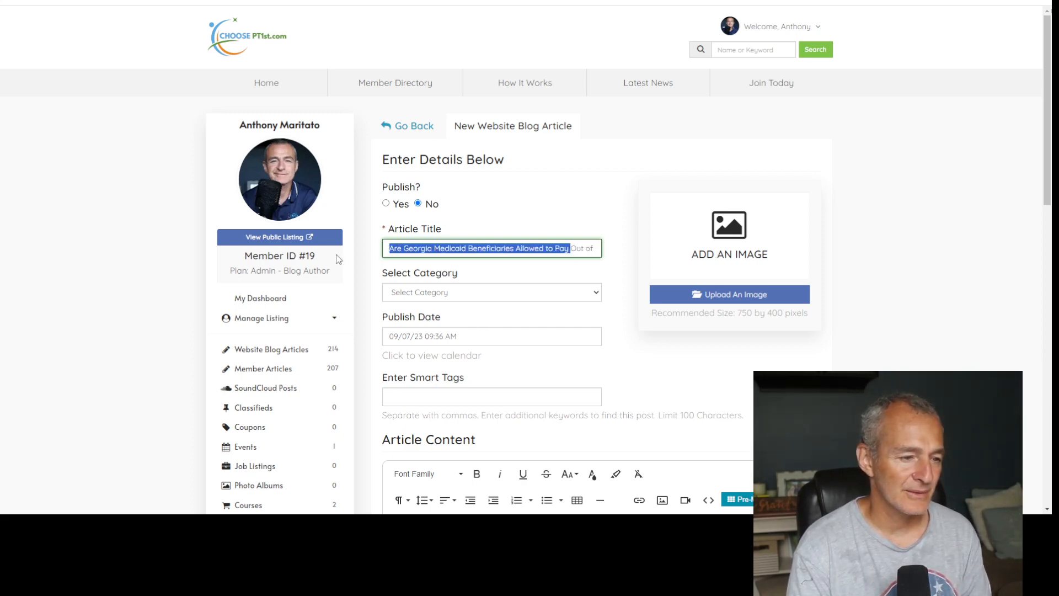
pyautogui.click(487, 245)
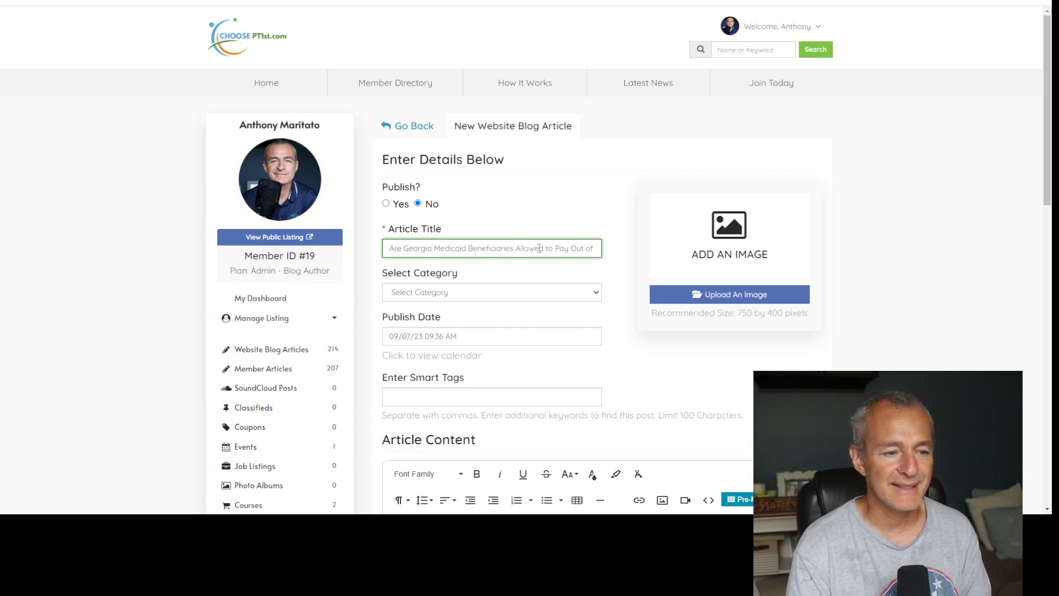
pyautogui.moveTo(576, 249); pyautogui.dragTo(582, 246)
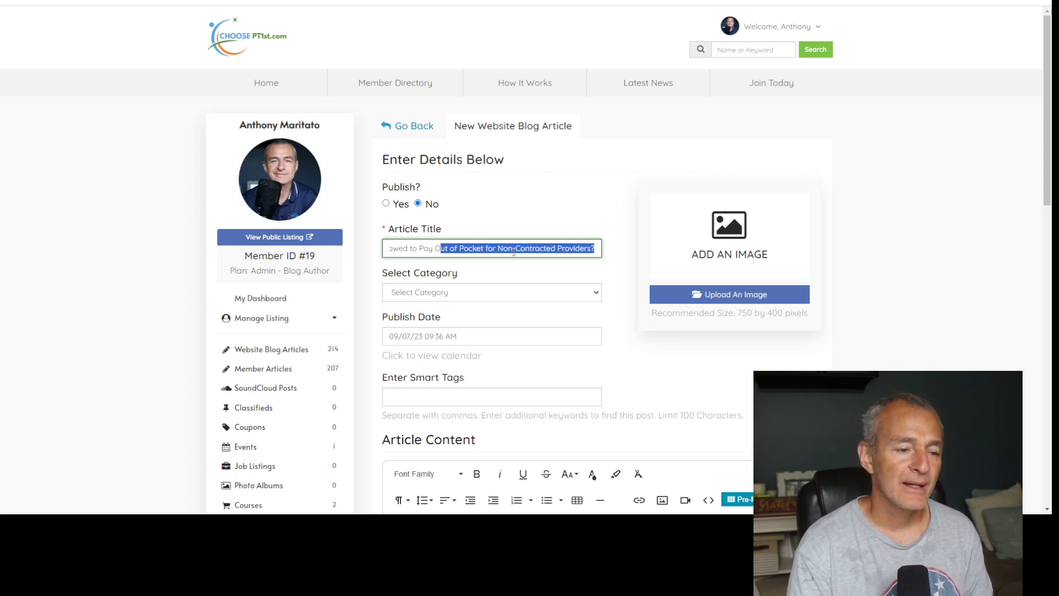
# Set the article's category to General and its smart tags to "Medicaid, self-pay"
pyautogui.click(527, 294)
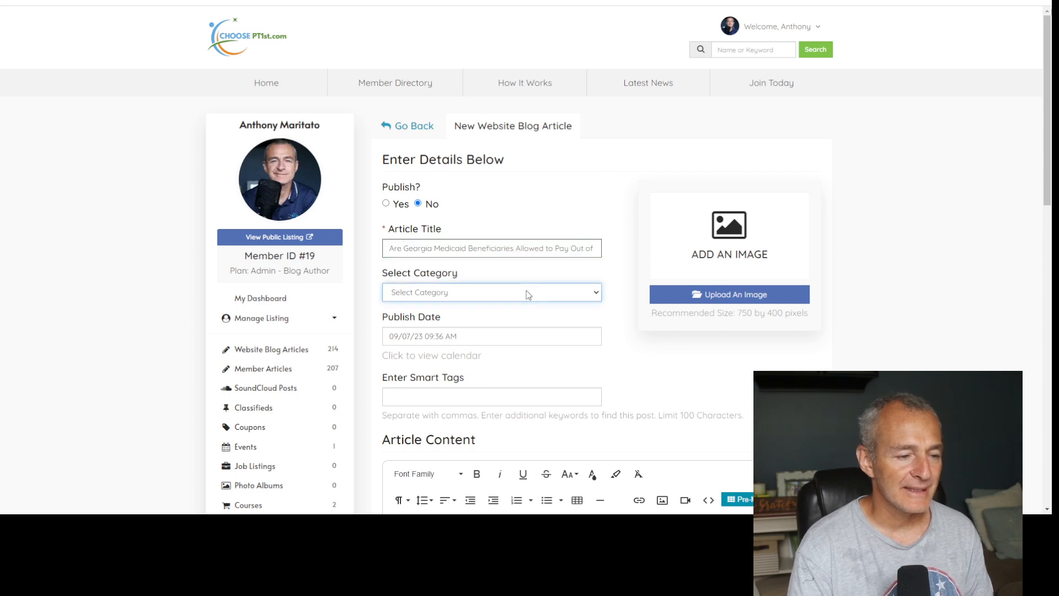
pyautogui.click(524, 323)
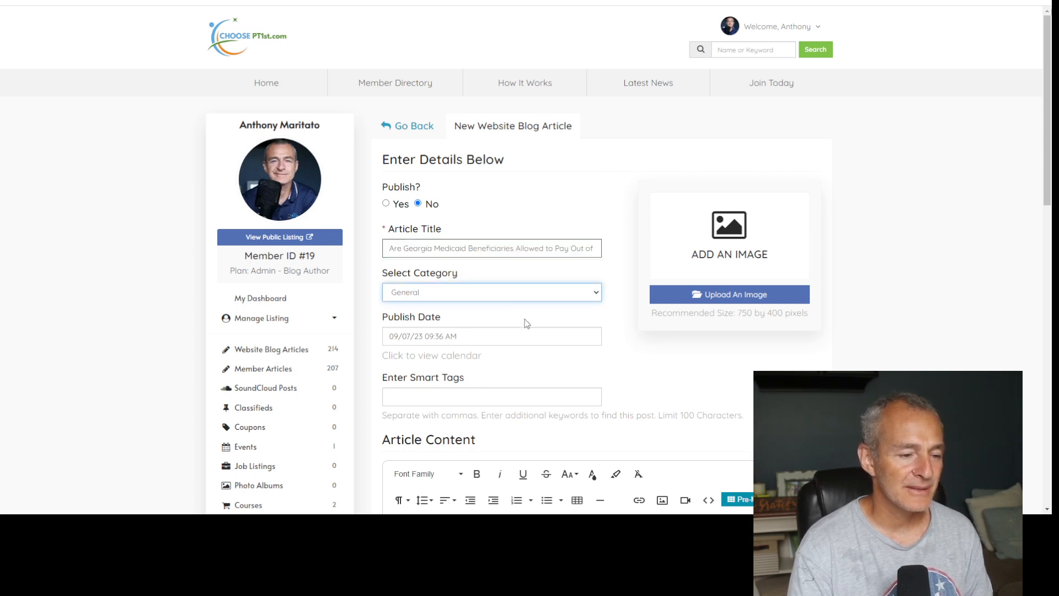
pyautogui.click(513, 395)
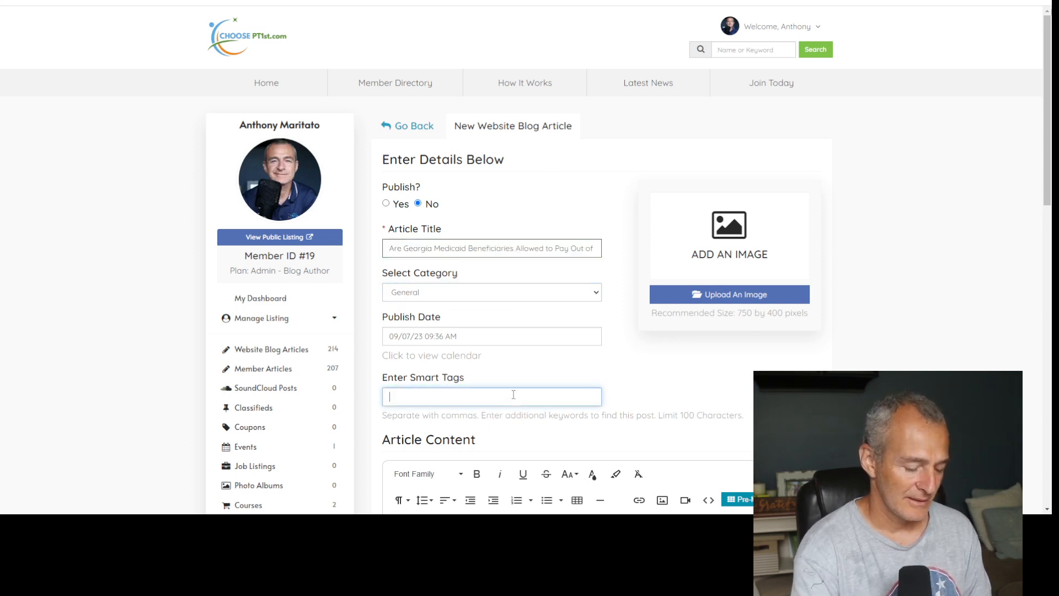
pyautogui.write('Medicaid, self')
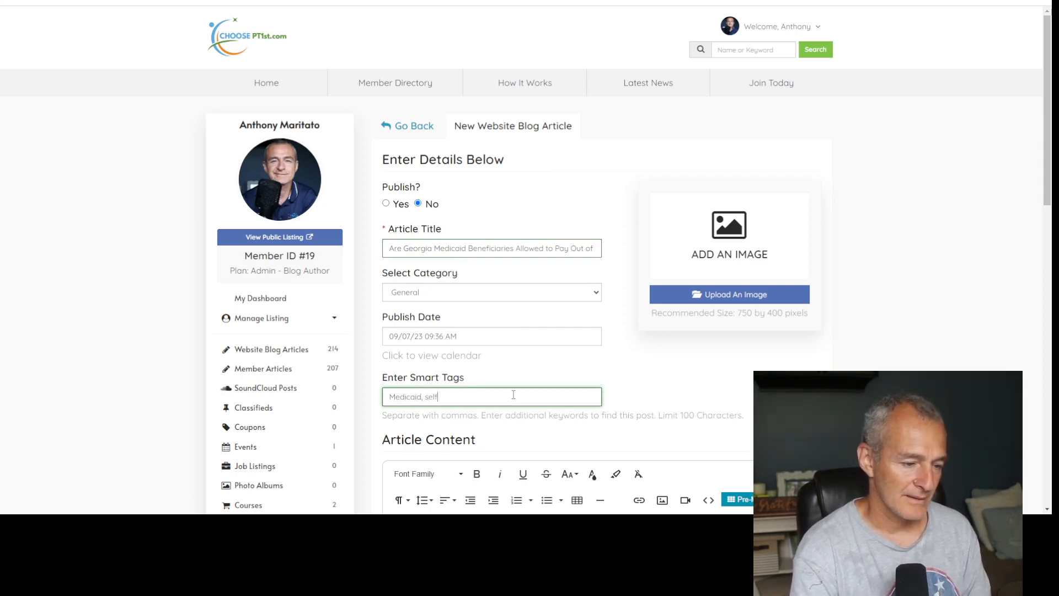
pyautogui.write('-pay')
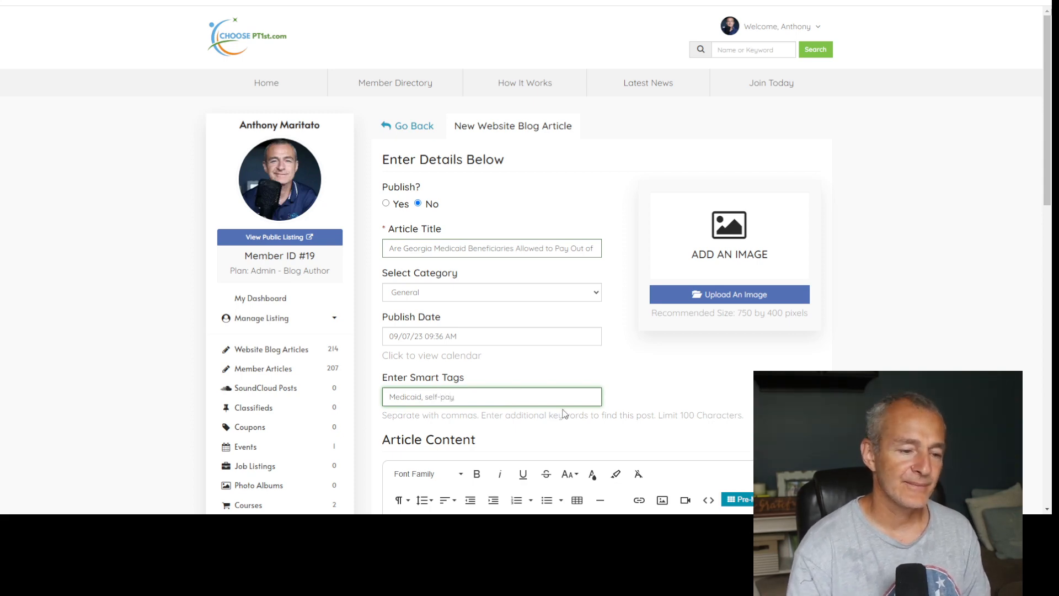
# Copy ChatGPT's generated HTML into the article content's code view and switch back to the formatted view
pyautogui.scroll(-4, 565, 397)
pyautogui.press('Return')
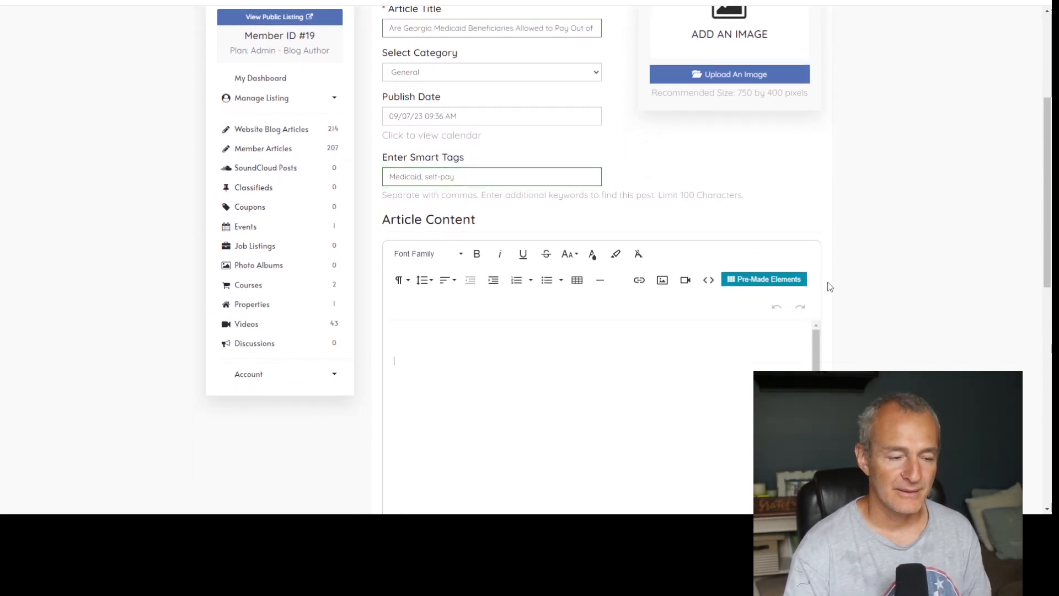
pyautogui.click(709, 279)
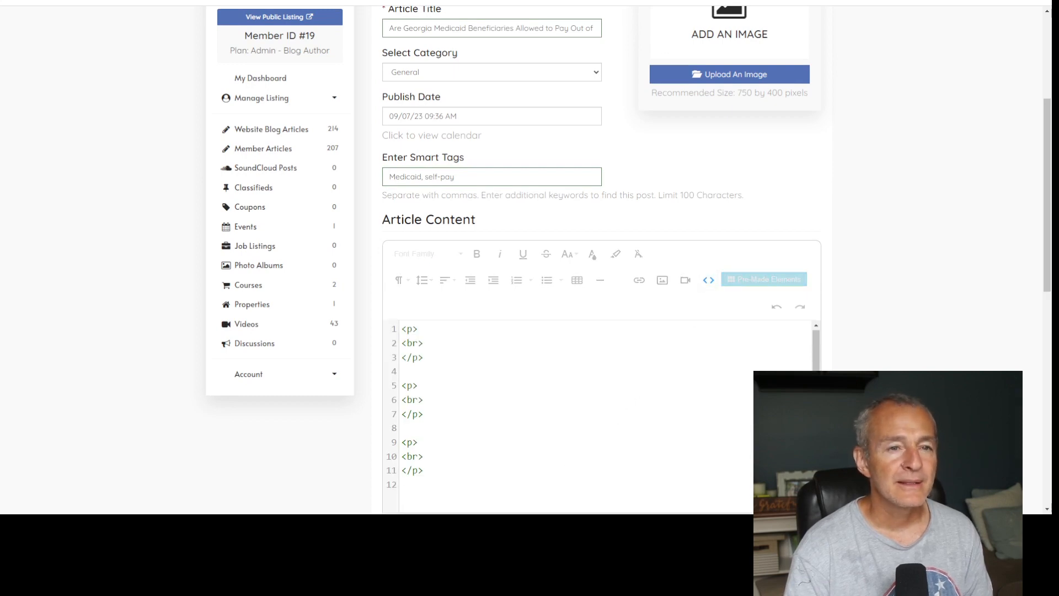
pyautogui.click(773, 2)
pyautogui.scroll(6, 939, 280)
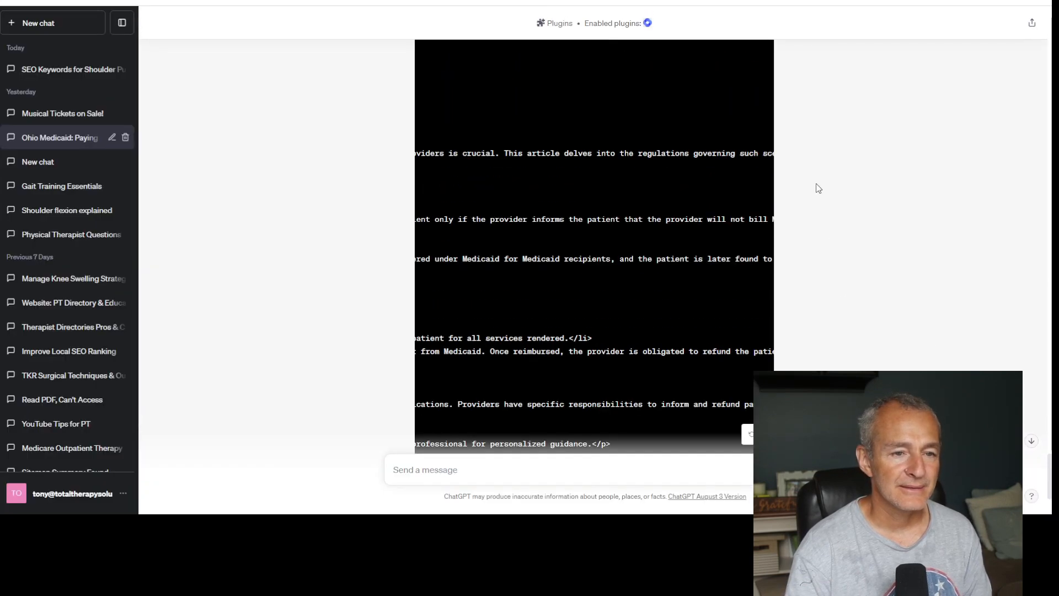
pyautogui.click(749, 162)
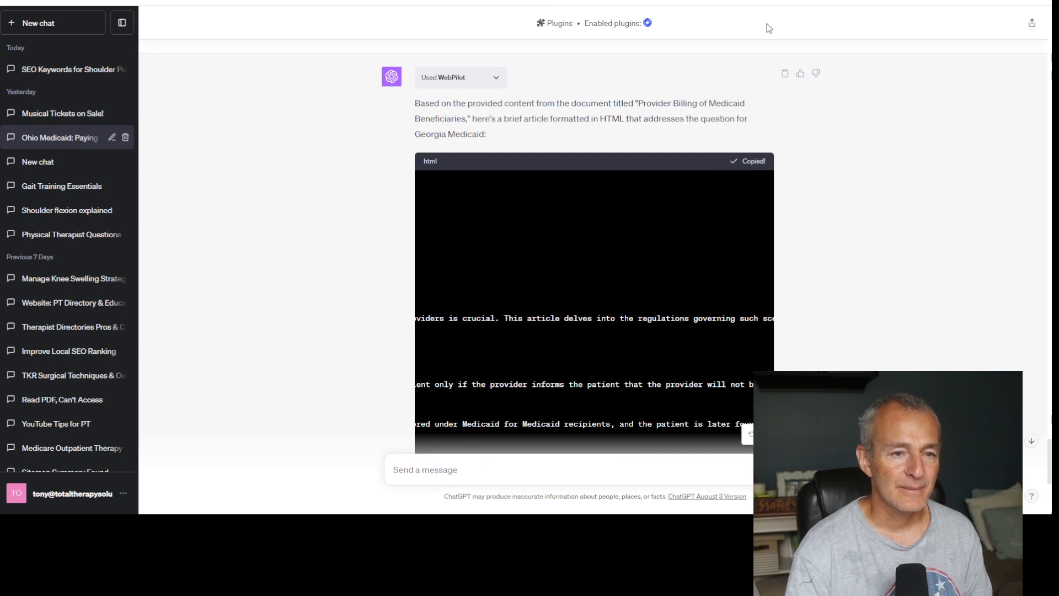
pyautogui.click(356, 2)
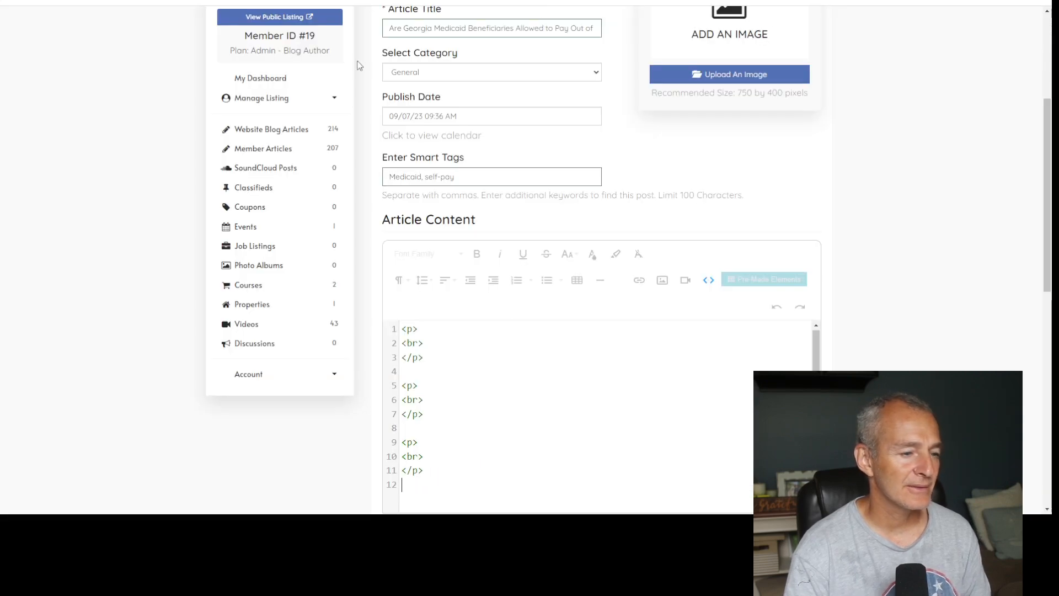
pyautogui.hotkey('ctrl', 'v')
pyautogui.click(706, 284)
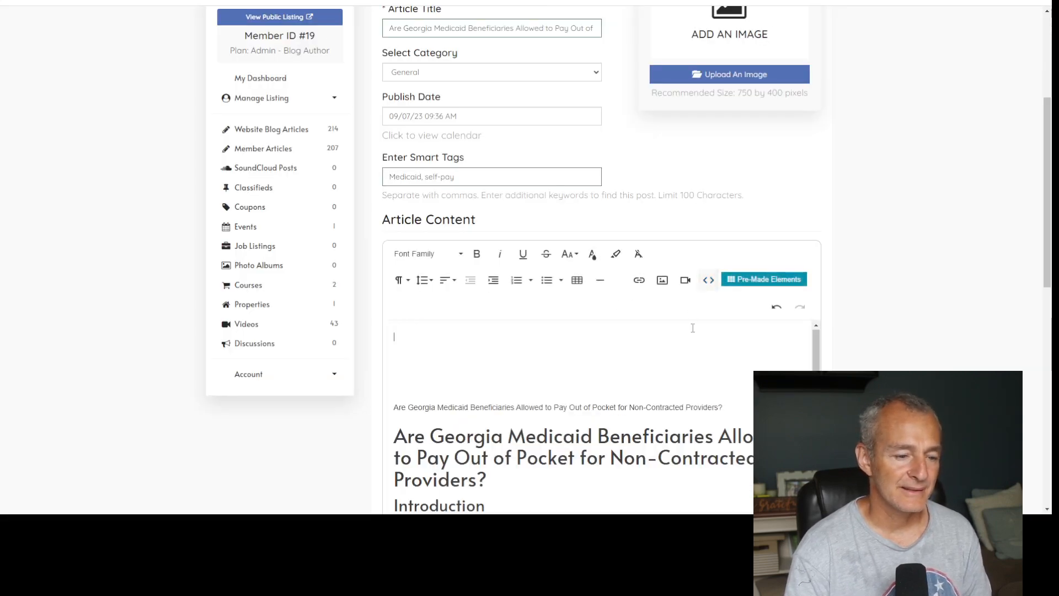
# Delete the duplicate plain-text title line and the empty line above the article's main heading
pyautogui.scroll(-1, 687, 337)
pyautogui.tripleClick(510, 349)
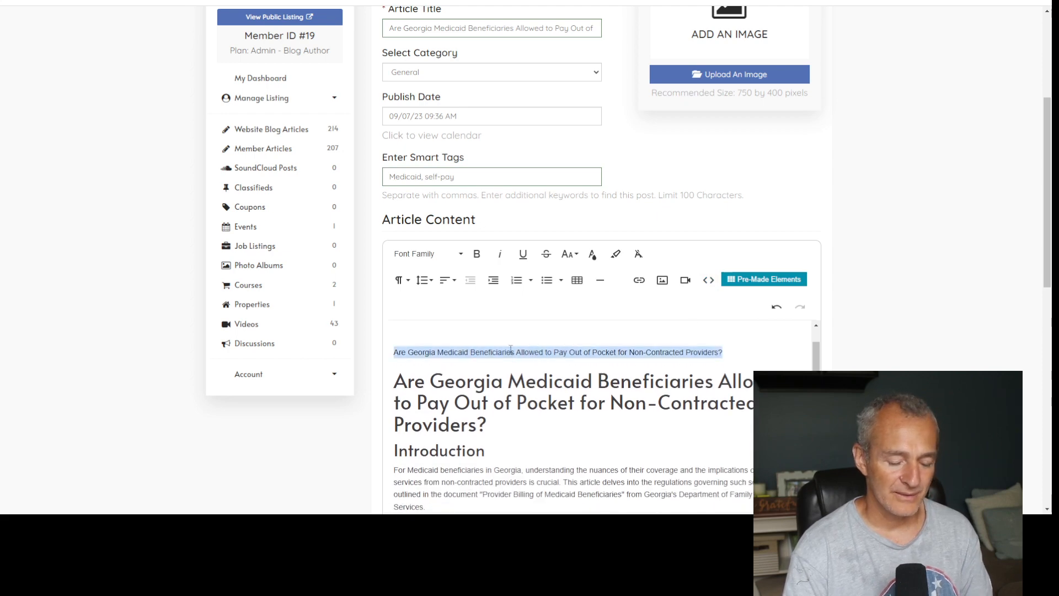
pyautogui.press('BackSpace')
pyautogui.press('BackSpace')
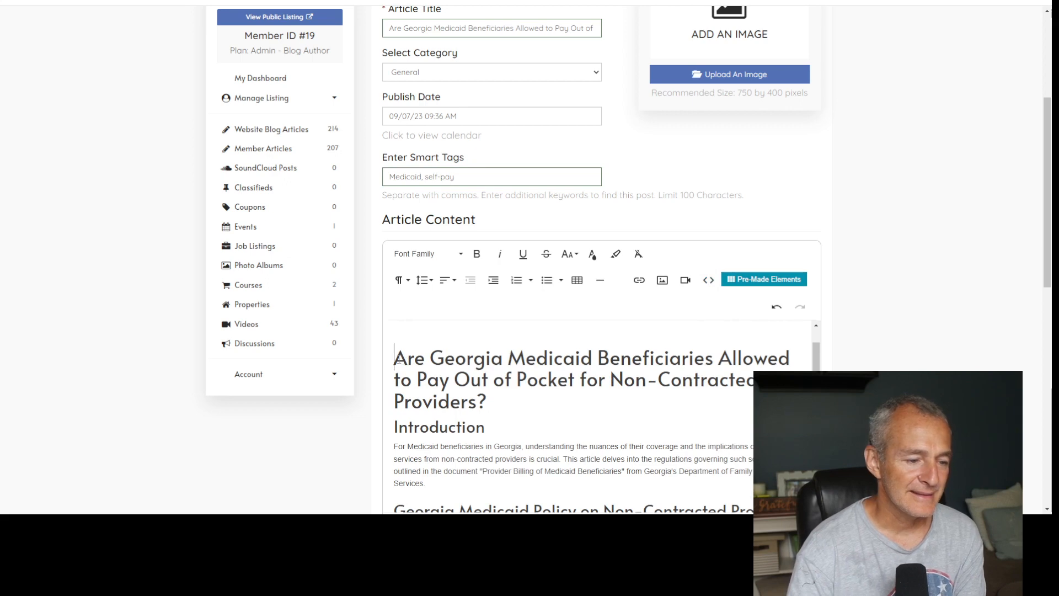
# Add line breaks after the article's main heading and after the Introduction heading
pyautogui.moveTo(395, 360); pyautogui.dragTo(495, 396)
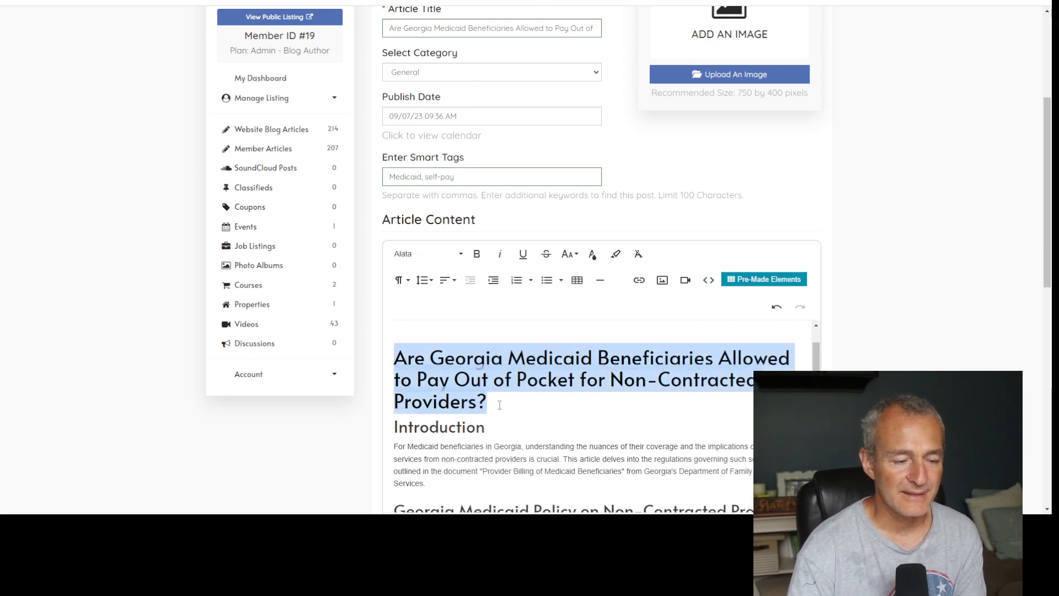
pyautogui.click(498, 402)
pyautogui.press('Return')
pyautogui.scroll(-2, 500, 405)
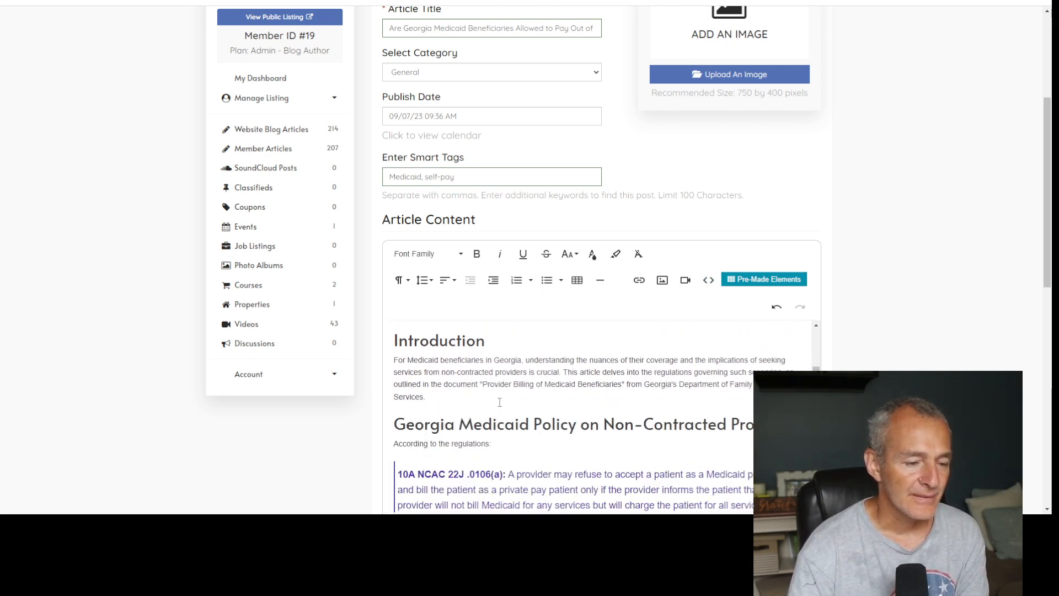
pyautogui.click(498, 347)
pyautogui.press('Return')
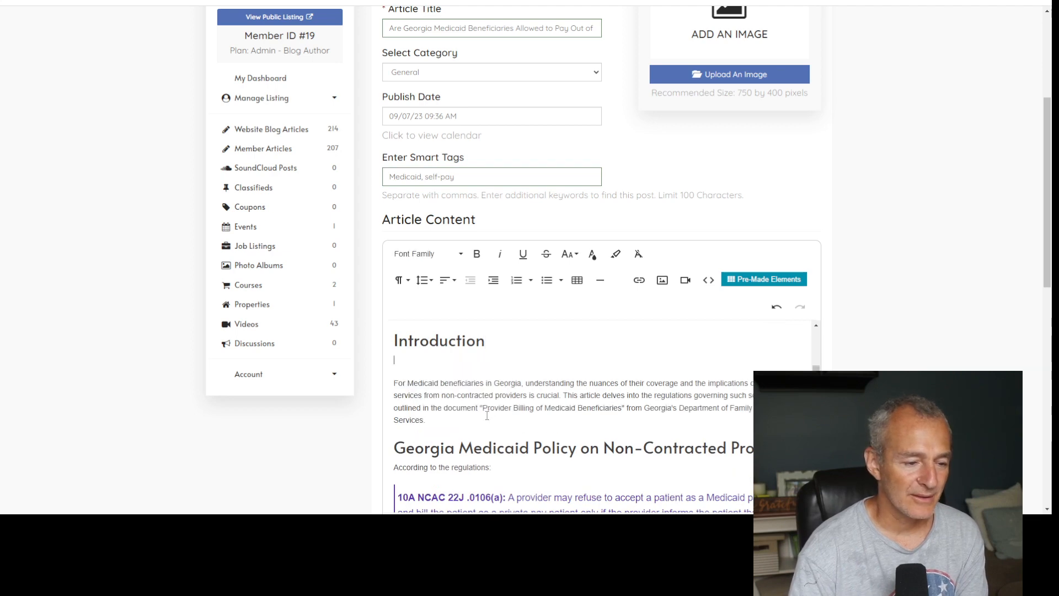
pyautogui.press('Return')
# Insert a blank line below the "Georgia Medicaid Policy on Non-Contracted Providers" heading and format "According to the regulations:" as Heading 3
pyautogui.scroll(-1, 513, 411)
pyautogui.scroll(-3, 585, 417)
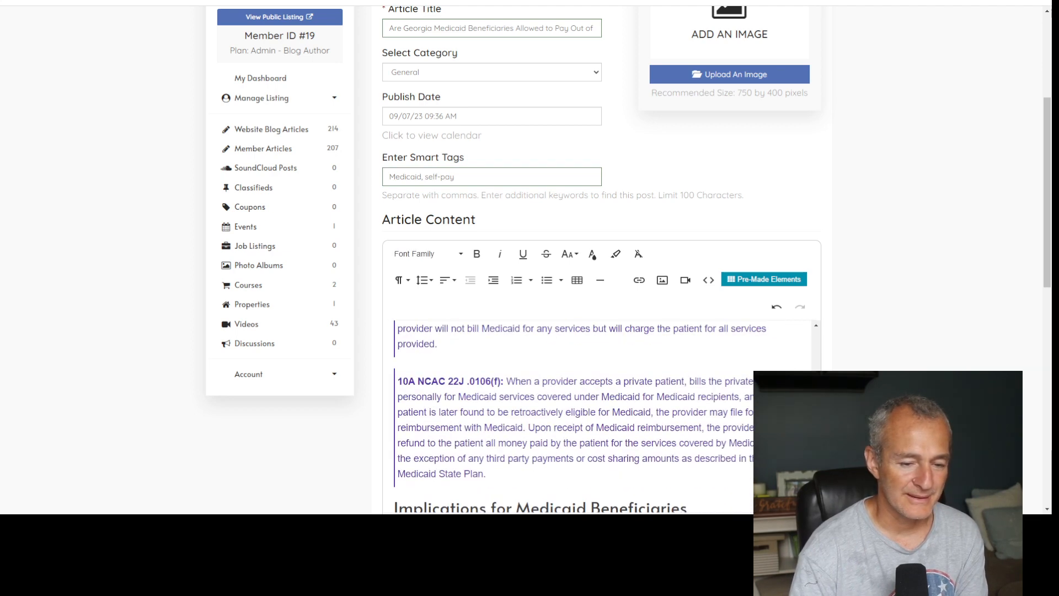
pyautogui.scroll(2, 806, 348)
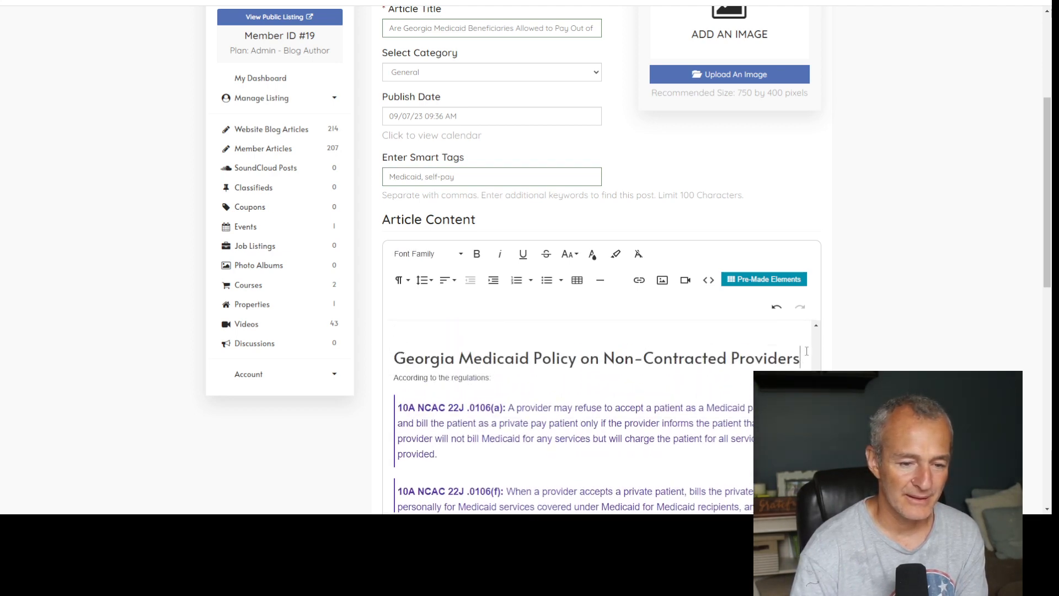
pyautogui.press('Return')
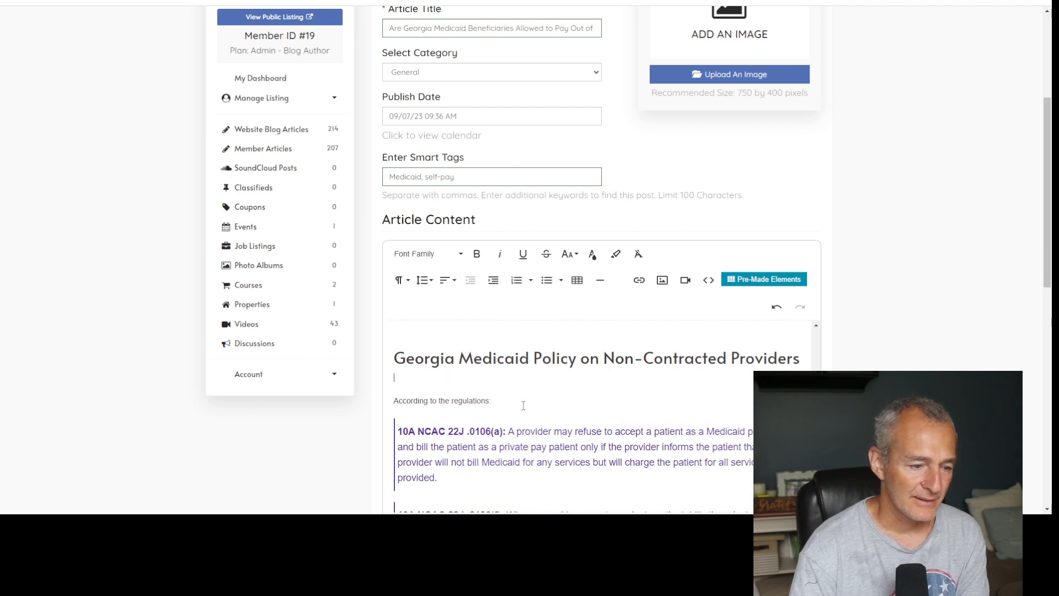
pyautogui.click(401, 280)
pyautogui.click(422, 375)
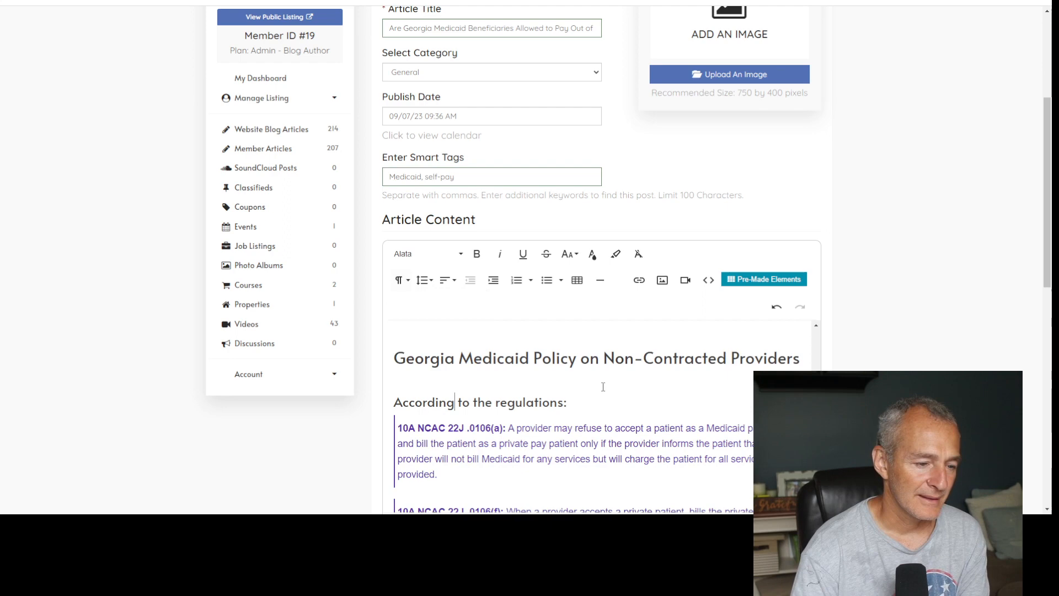
pyautogui.click(551, 359)
pyautogui.click(408, 282)
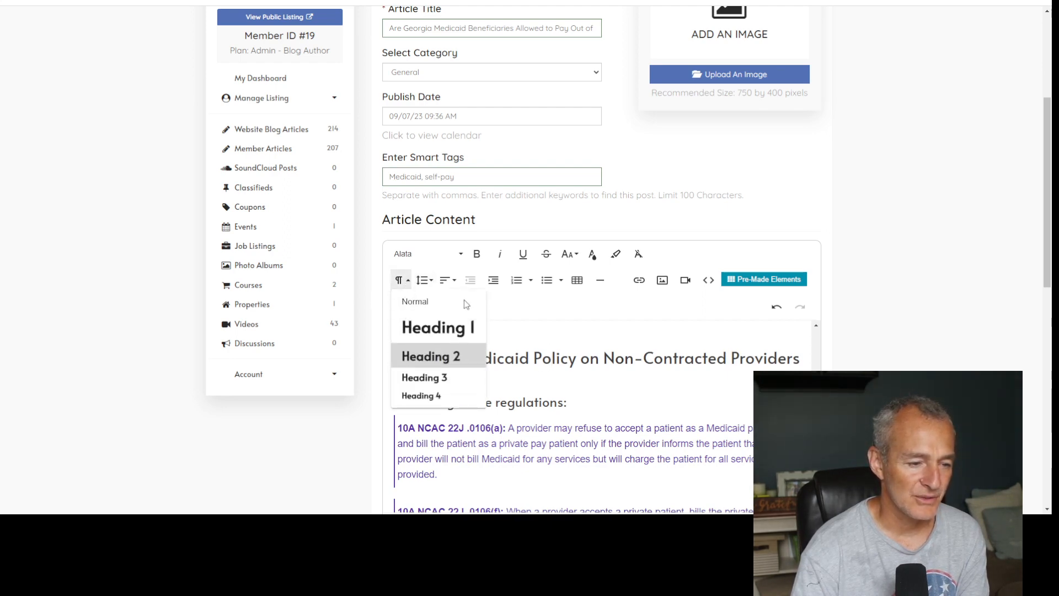
# Insert blank lines above and below the "Implications for Medicaid Beneficiaries" heading
pyautogui.scroll(-5, 603, 388)
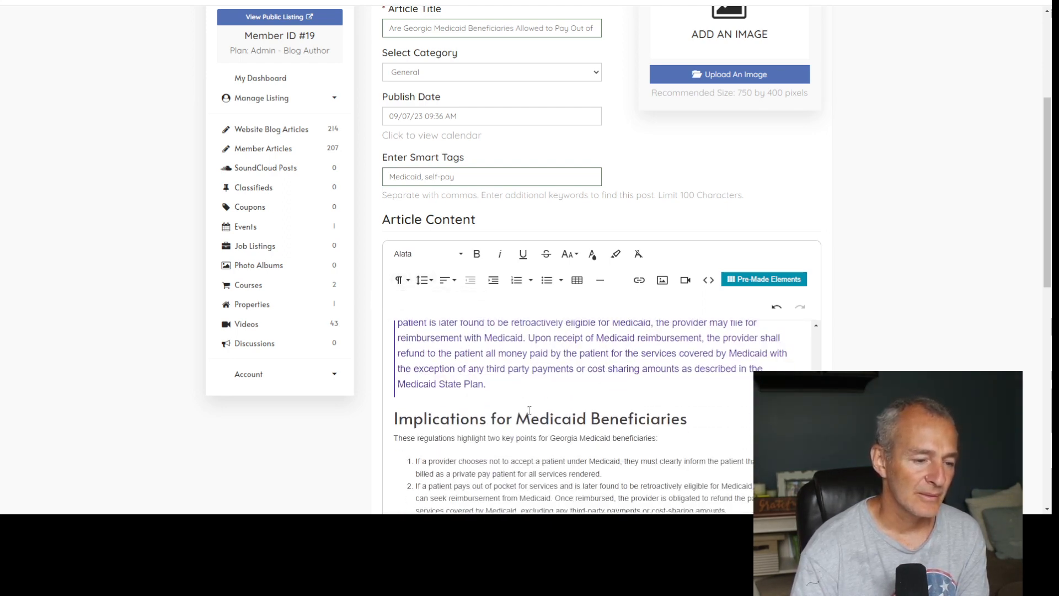
pyautogui.click(398, 421)
pyautogui.press('Return')
pyautogui.click(398, 421)
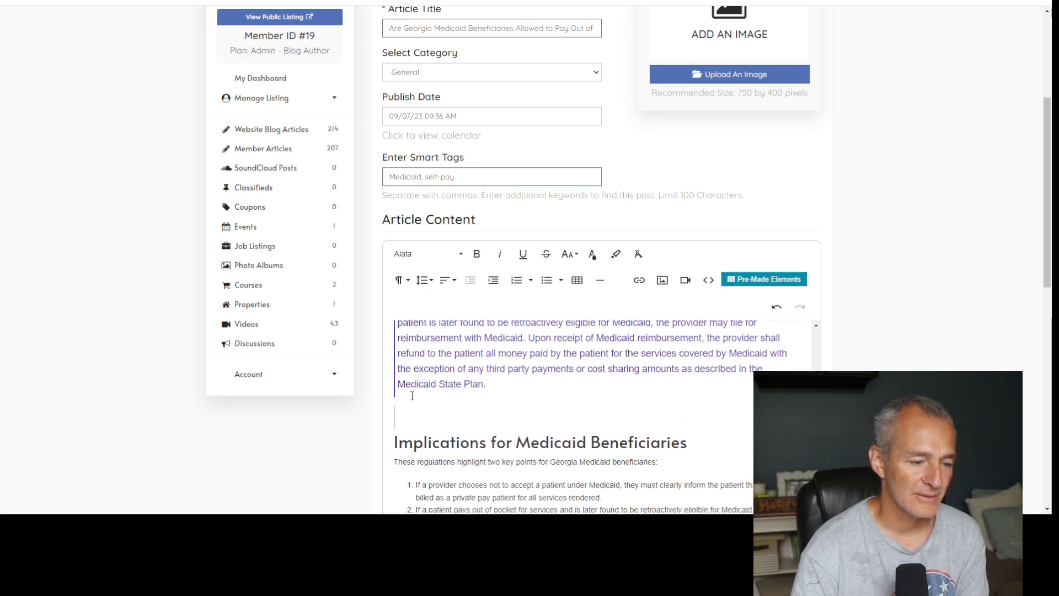
pyautogui.click(401, 280)
pyautogui.scroll(-1, 519, 337)
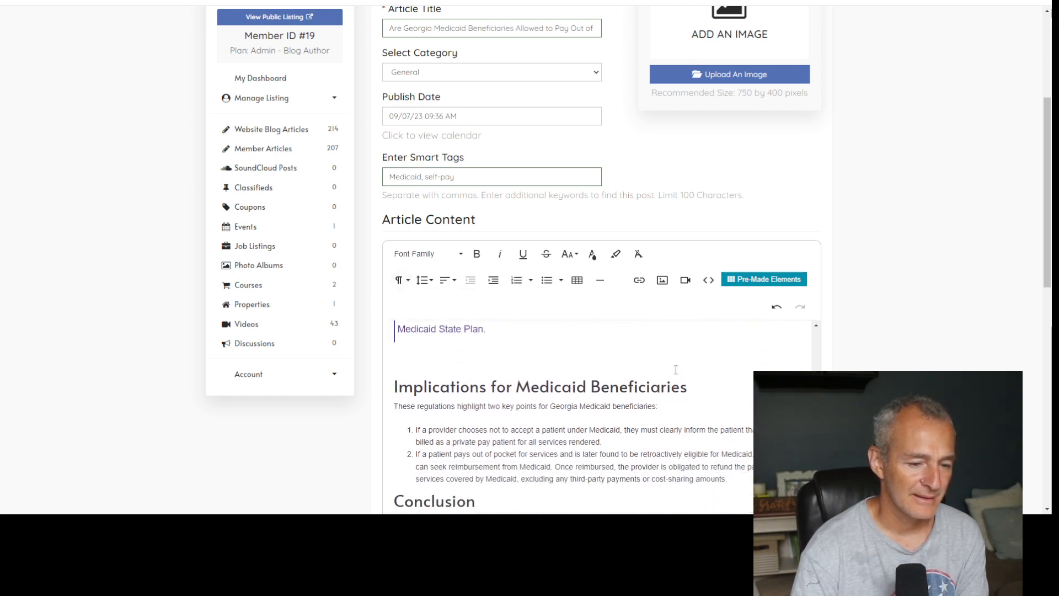
pyautogui.click(727, 385)
pyautogui.press('Return')
# Insert a blank line between the "These regulations highlight two key points" sentence and the numbered list
pyautogui.scroll(-1, 726, 382)
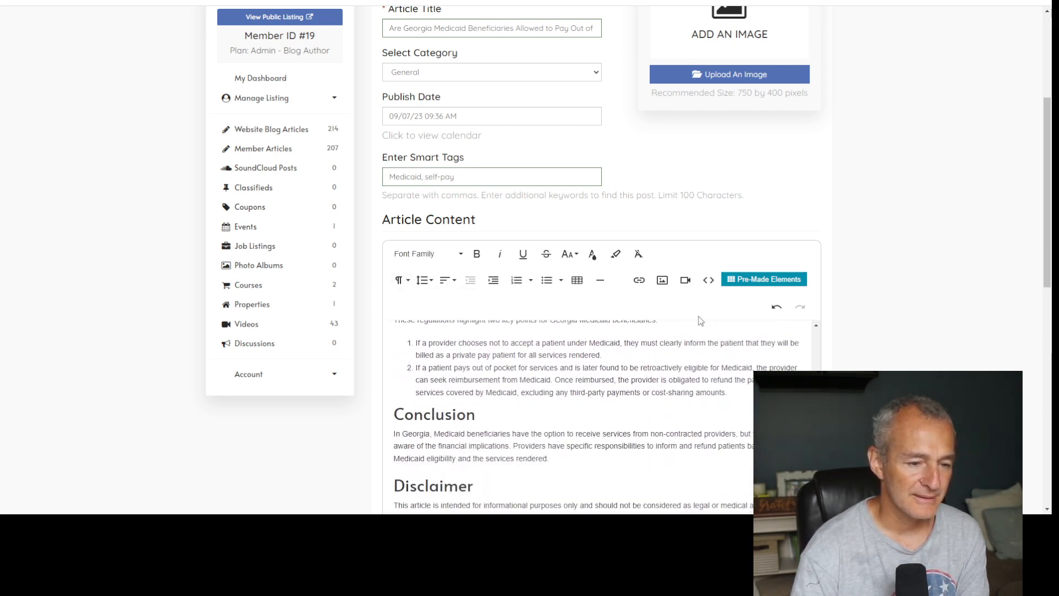
pyautogui.scroll(1, 664, 391)
pyautogui.click(674, 375)
pyautogui.press('Return')
pyautogui.scroll(-1, 680, 381)
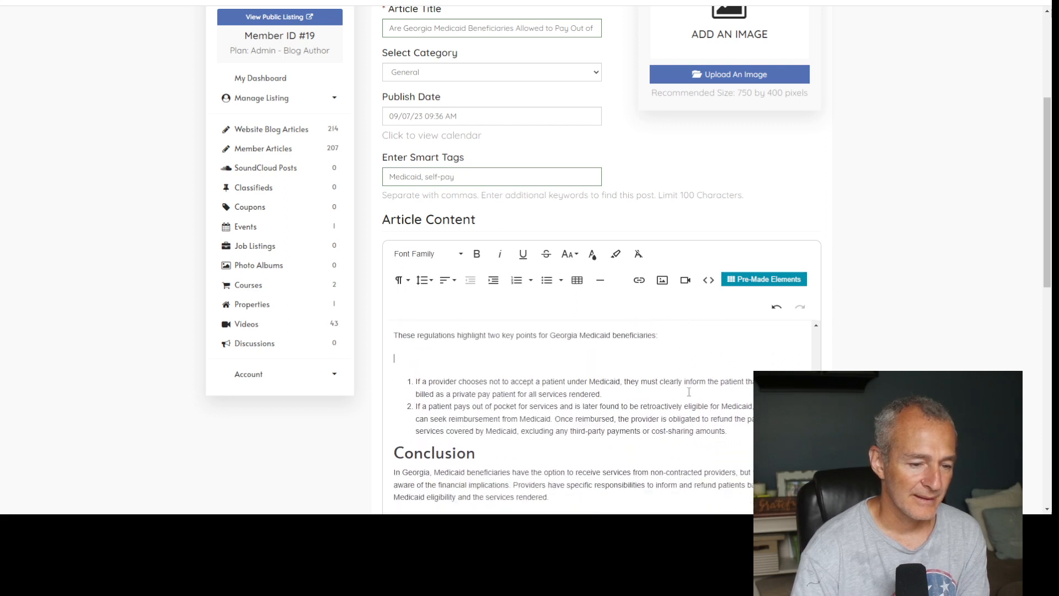
# Insert a non-numbered blank line between the numbered list and the Conclusion heading, and another blank line below that heading
pyautogui.click(746, 413)
pyautogui.press('Return')
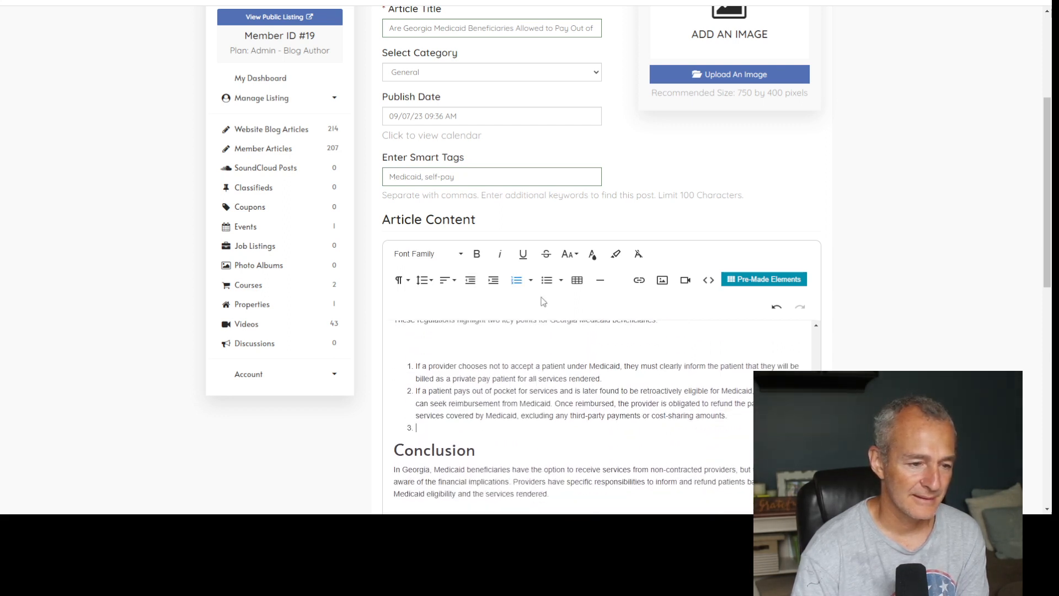
pyautogui.click(517, 279)
pyautogui.scroll(-1, 522, 389)
pyautogui.click(521, 406)
pyautogui.press('Return')
pyautogui.scroll(-1, 521, 406)
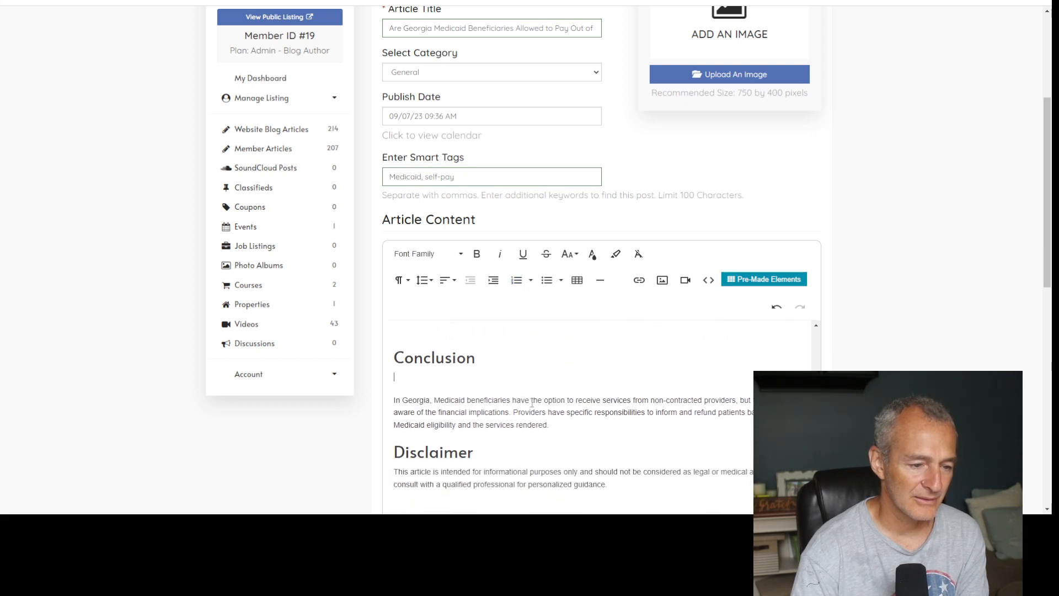
# Insert blank lines above and below the Disclaimer heading
pyautogui.click(575, 423)
pyautogui.press('Return')
pyautogui.scroll(-1, 575, 424)
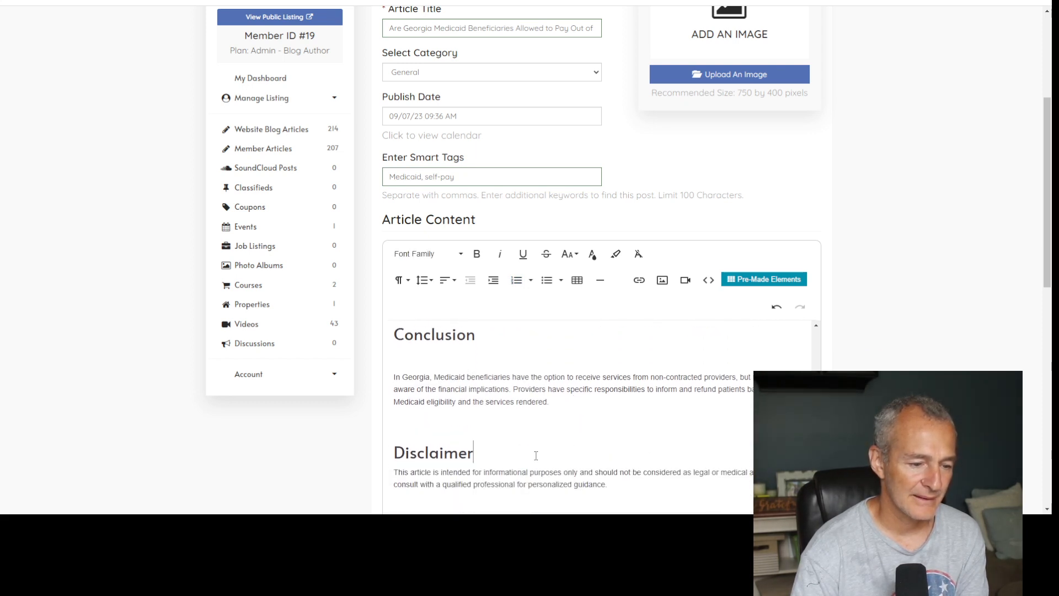
pyautogui.click(534, 452)
pyautogui.press('Return')
pyautogui.moveTo(394, 377); pyautogui.dragTo(556, 399)
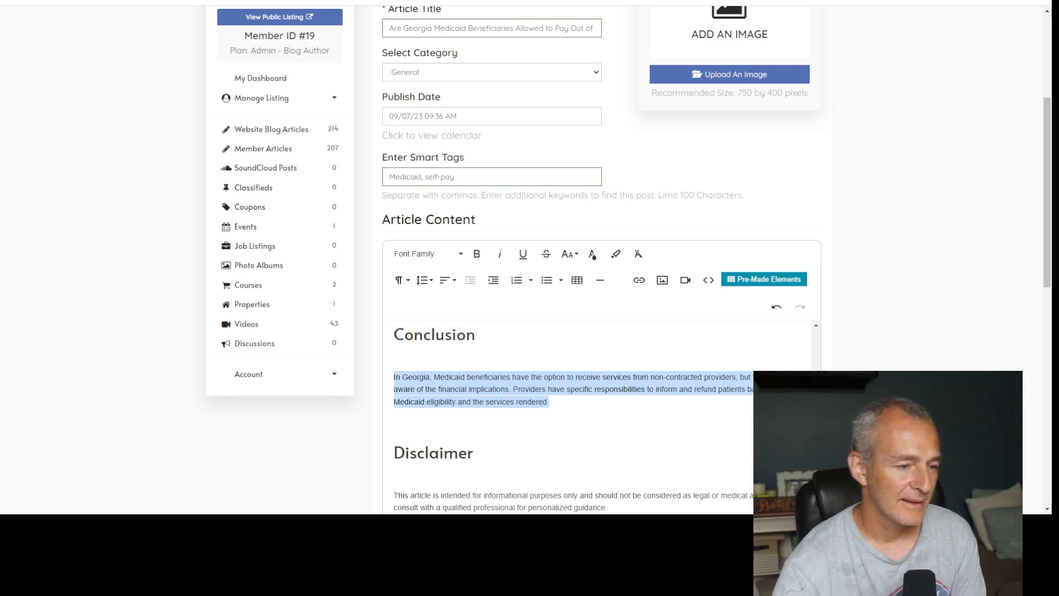
pyautogui.click(1003, 130)
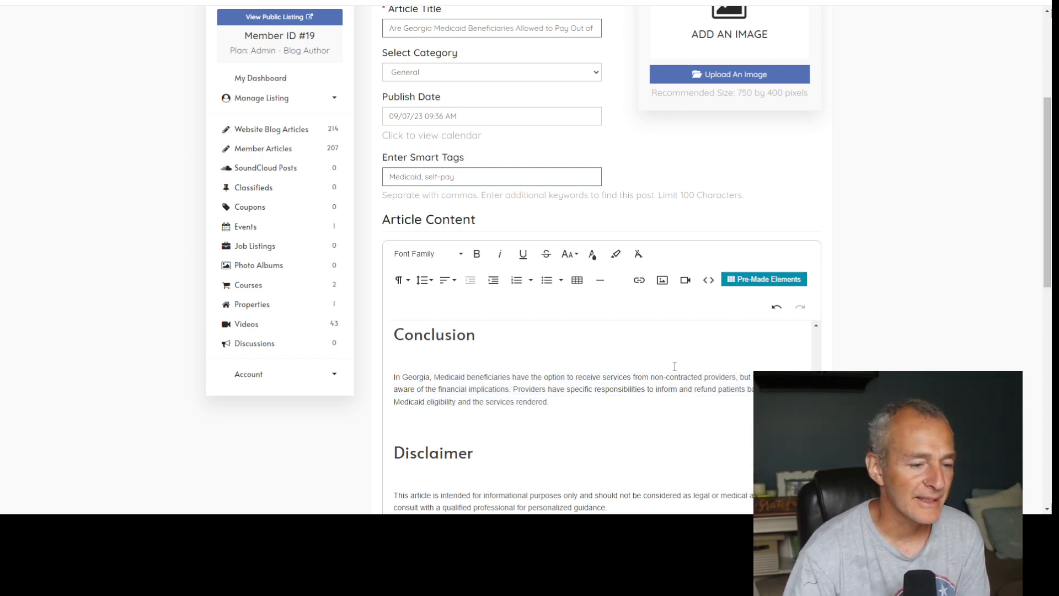
pyautogui.scroll(-1, 524, 431)
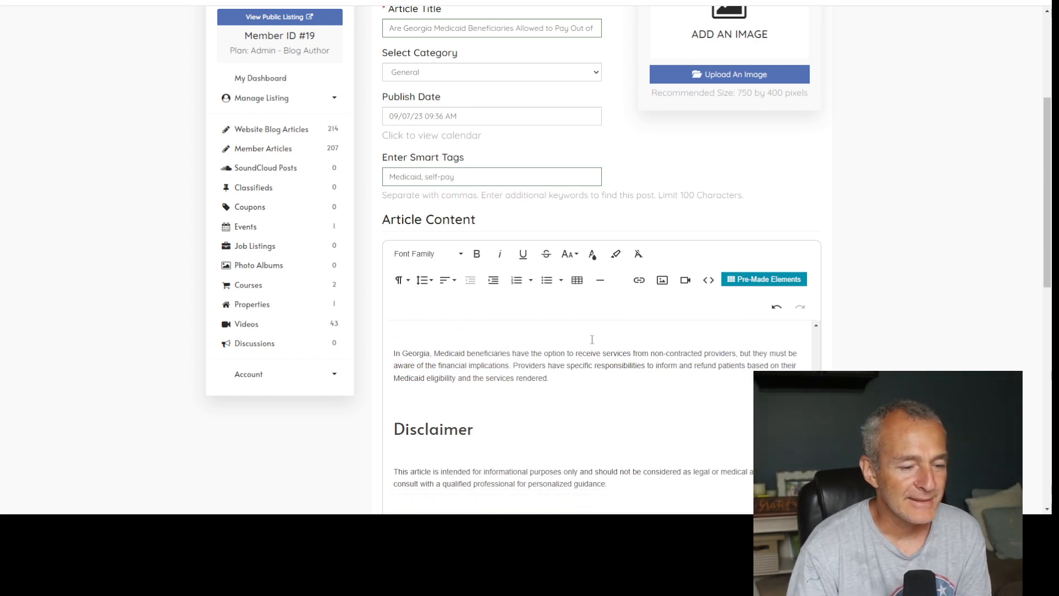
# Delete the main heading "Are Georgia Medicaid Beneficiaries Allowed to Pay Out of Pocket for Non-Contracted Providers?" from the start of the article content
pyautogui.scroll(5, 555, 425)
pyautogui.scroll(10, 555, 426)
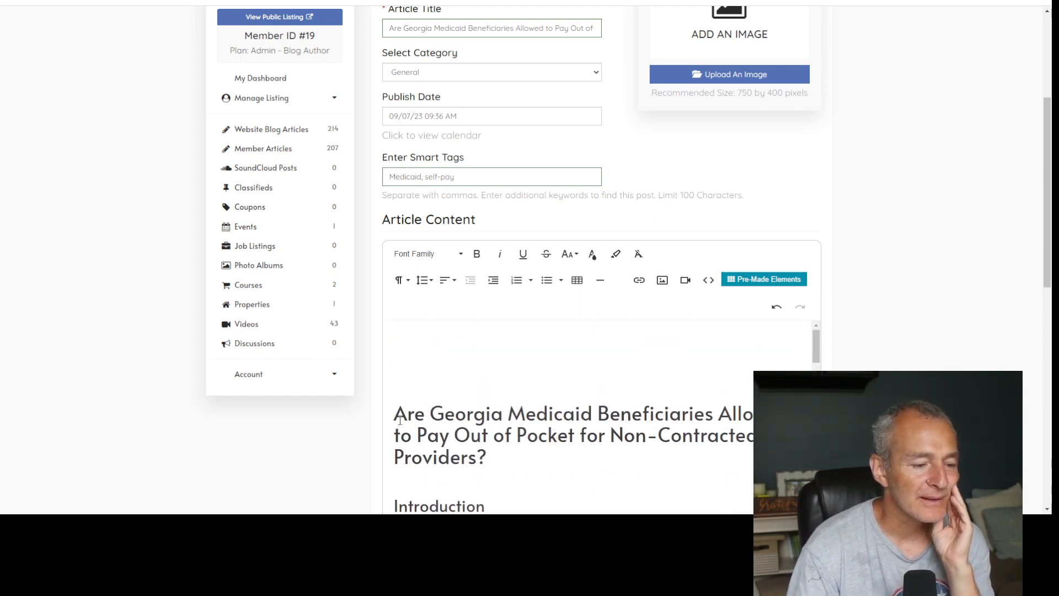
pyautogui.moveTo(393, 418); pyautogui.dragTo(529, 468)
pyautogui.press('BackSpace')
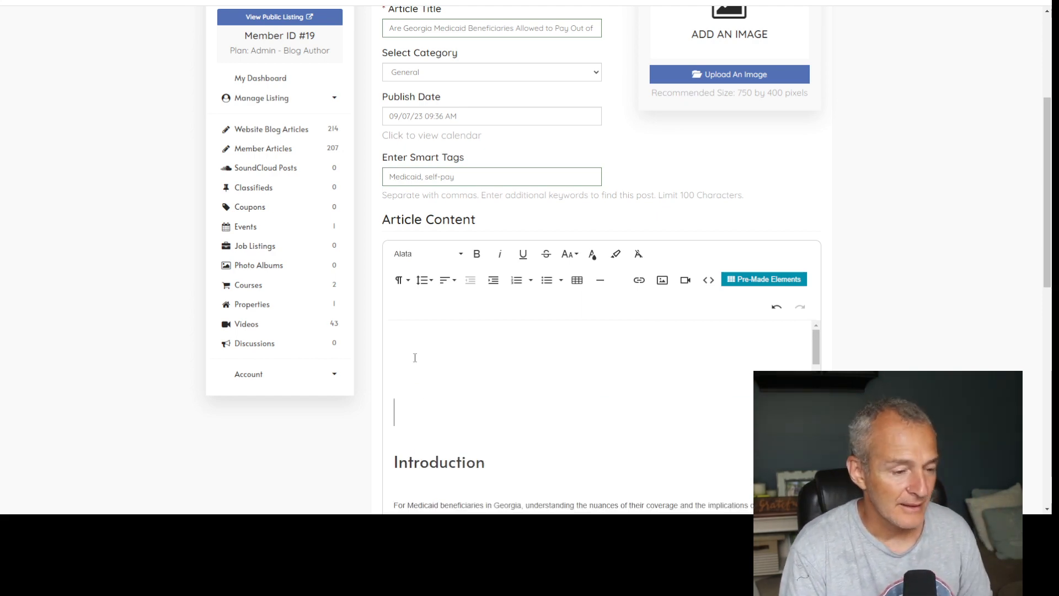
# Set the empty lines above the Introduction heading to the Normal paragraph format
pyautogui.click(387, 453)
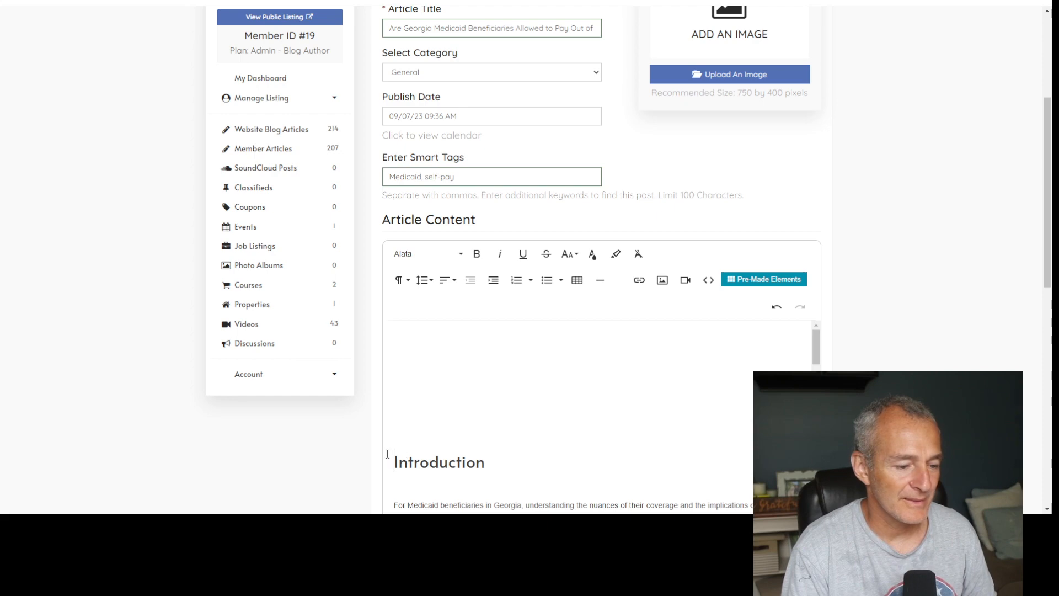
pyautogui.click(405, 434)
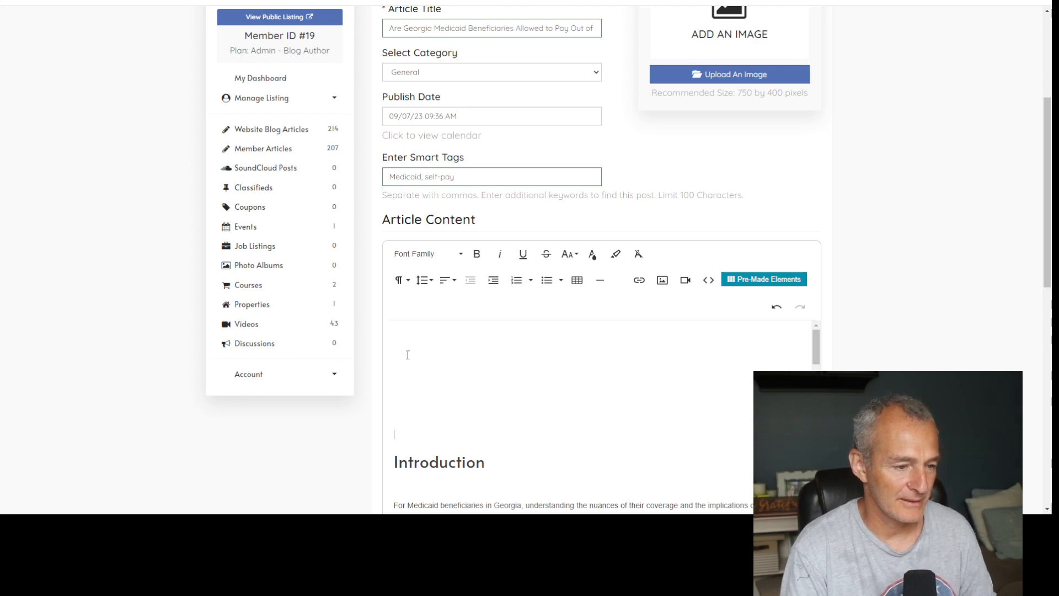
pyautogui.click(401, 280)
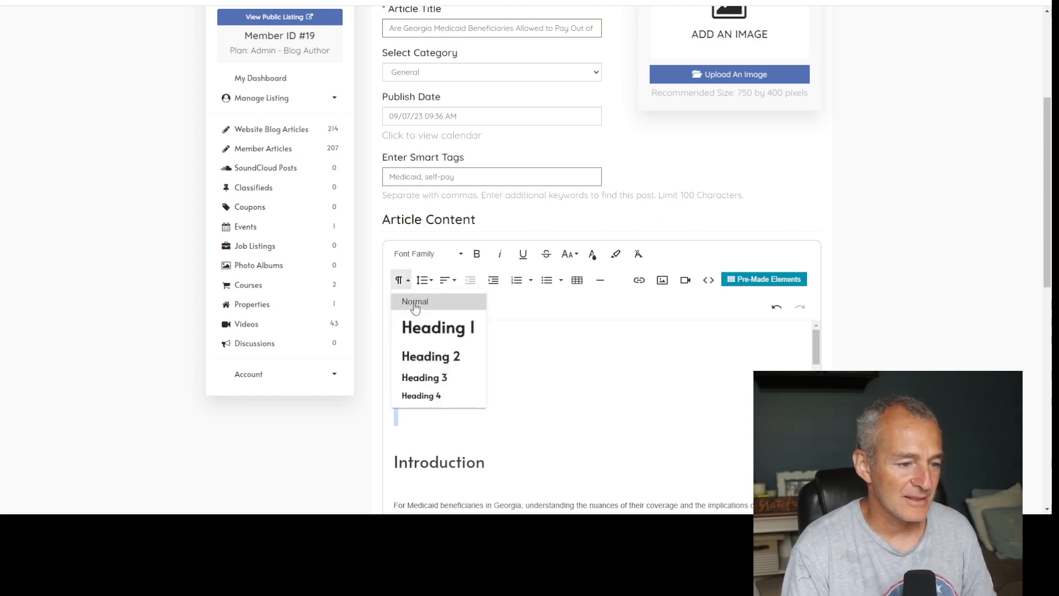
pyautogui.click(415, 302)
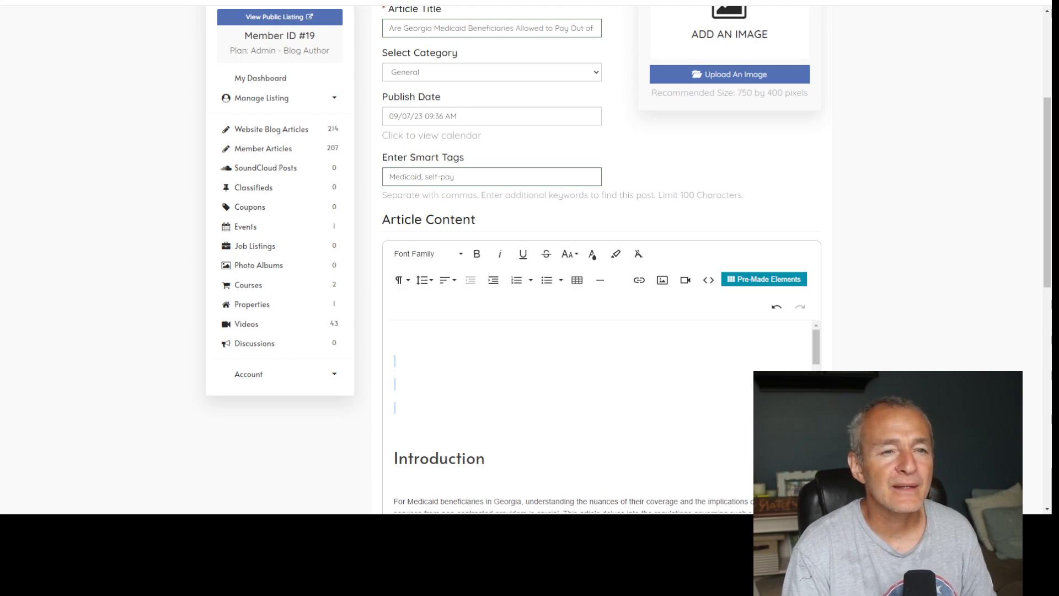
# Switch to ChatGPT and begin a prompt asking for a 2 paragraph narrative of why someone with Medicaid might want to self pay for medical services
pyautogui.click(717, 1)
pyautogui.click(499, 470)
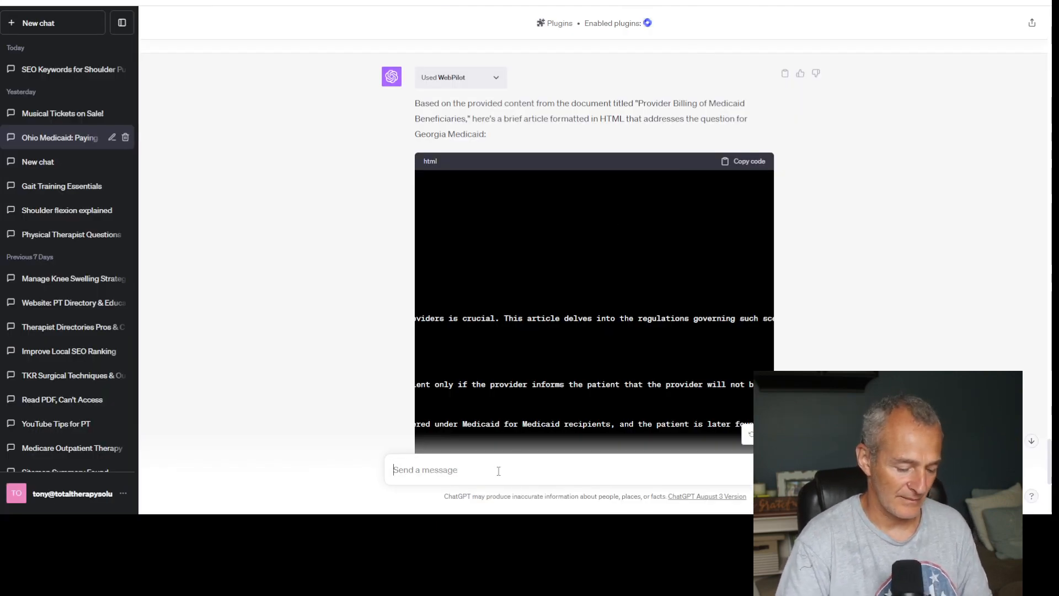
pyautogui.write('Now can ')
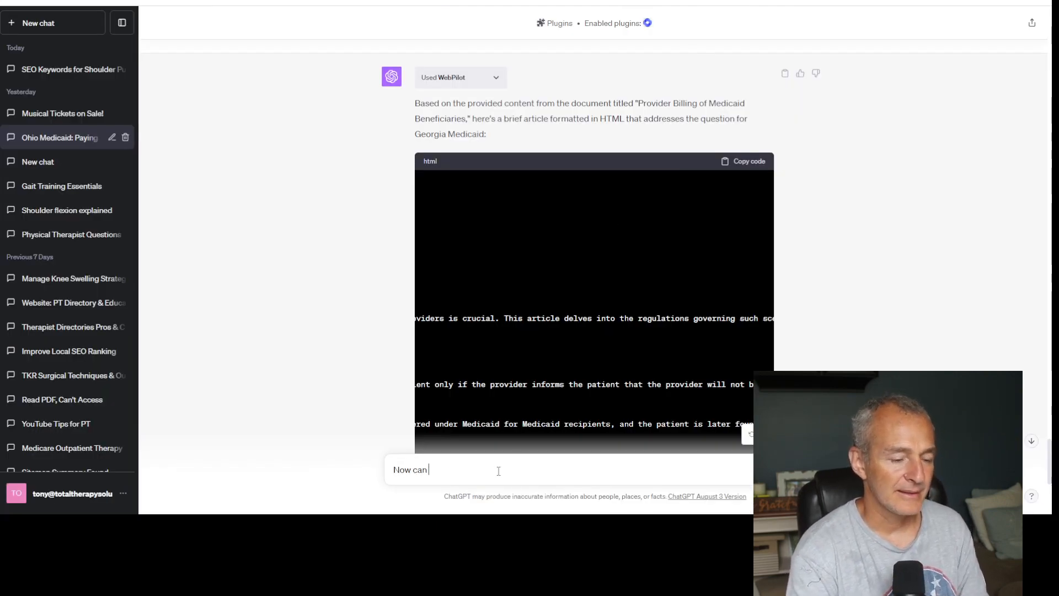
pyautogui.write('you draft a')
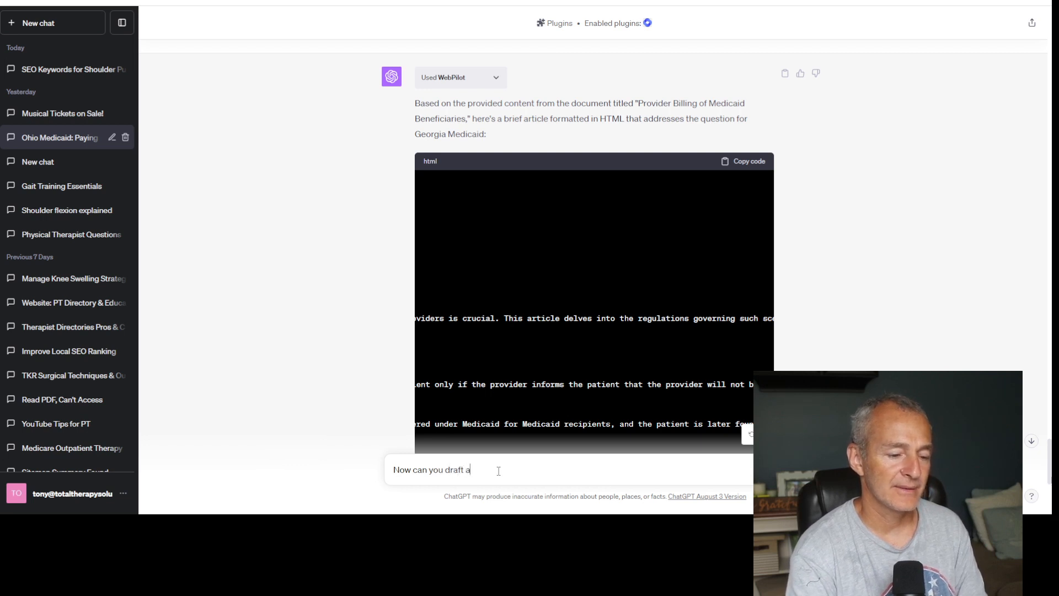
pyautogui.write(' 2 paragra')
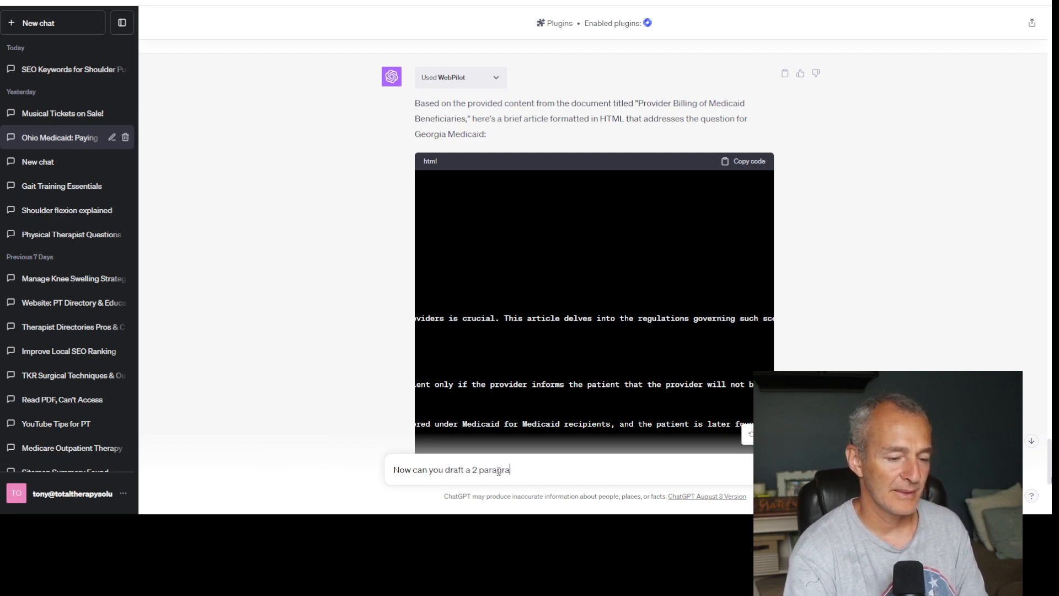
pyautogui.write('ph narrate')
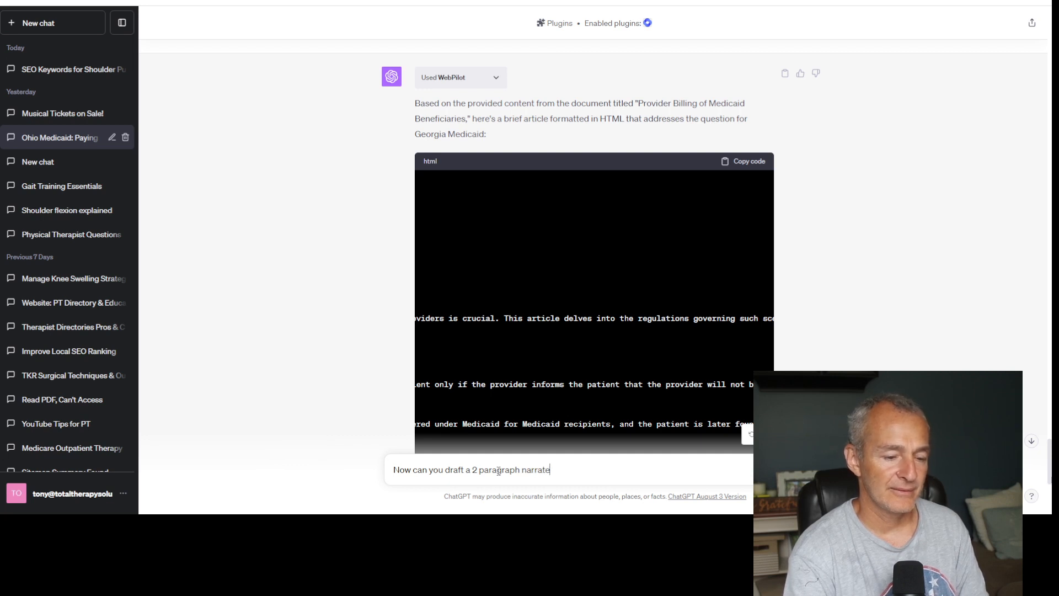
pyautogui.press('BackSpace')
pyautogui.write('ive f')
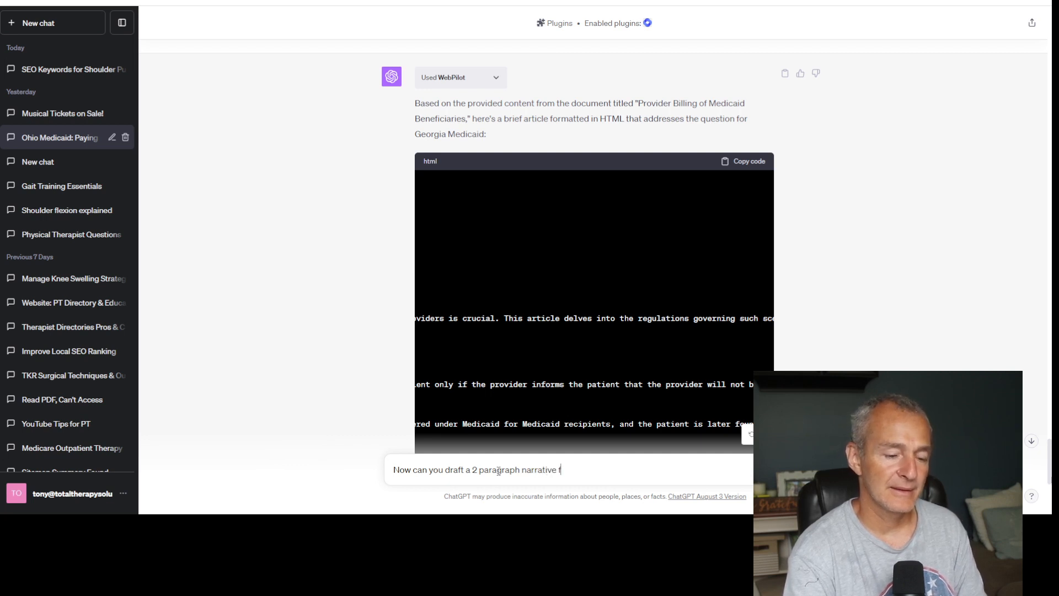
pyautogui.write('o')
pyautogui.press('BackSpace')
pyautogui.press('BackSpace')
pyautogui.write('of w')
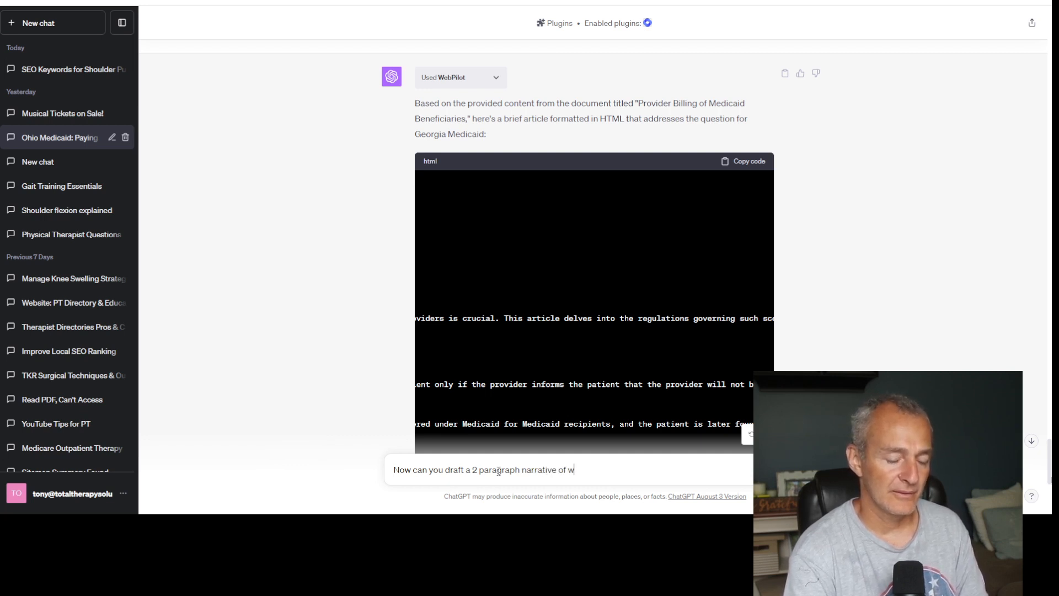
pyautogui.write('hy someone ')
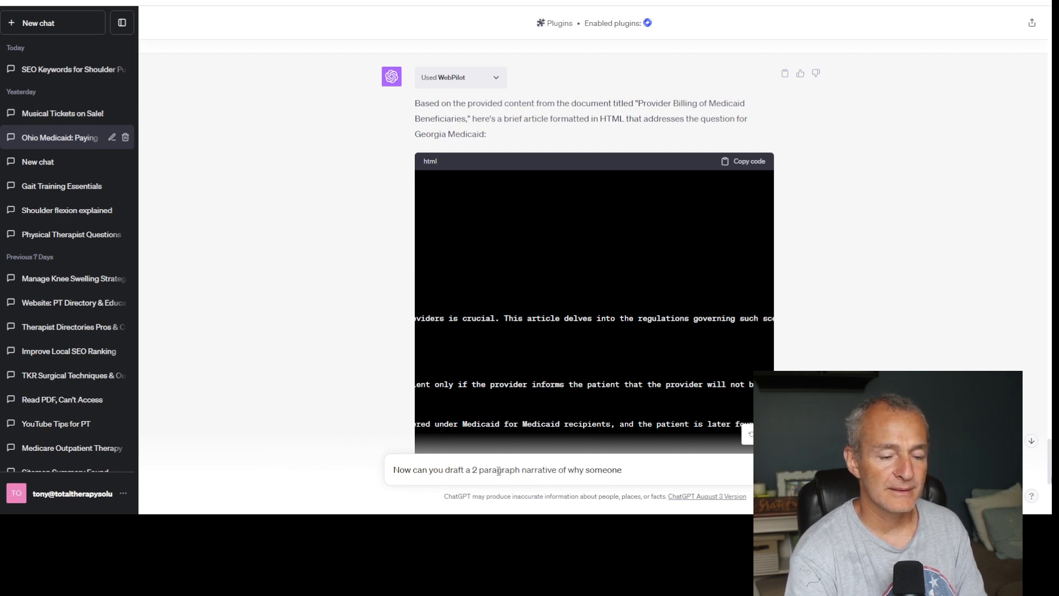
pyautogui.write('with Medicaid')
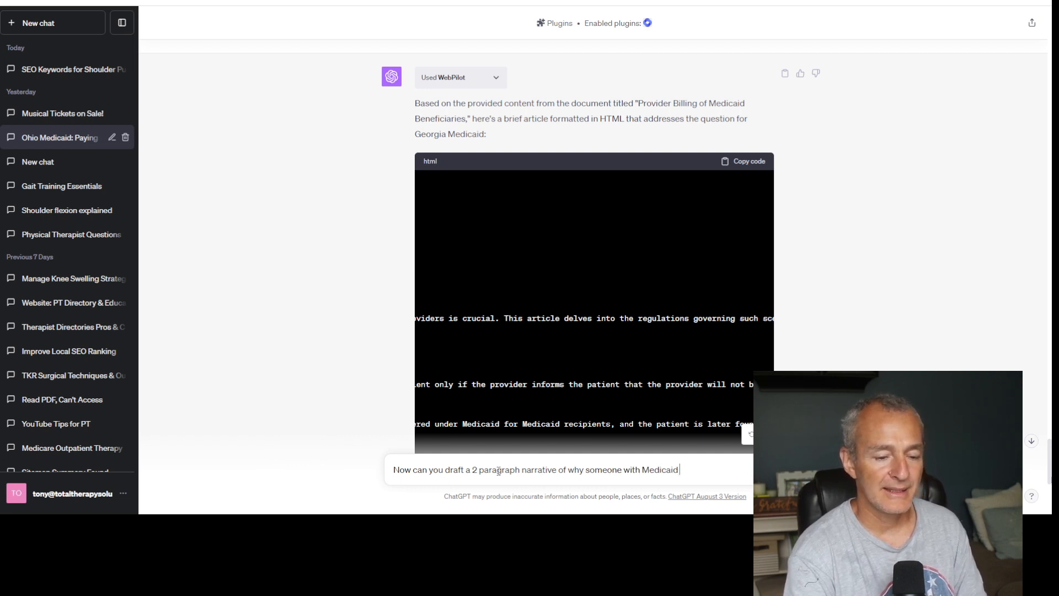
pyautogui.write(' might want to')
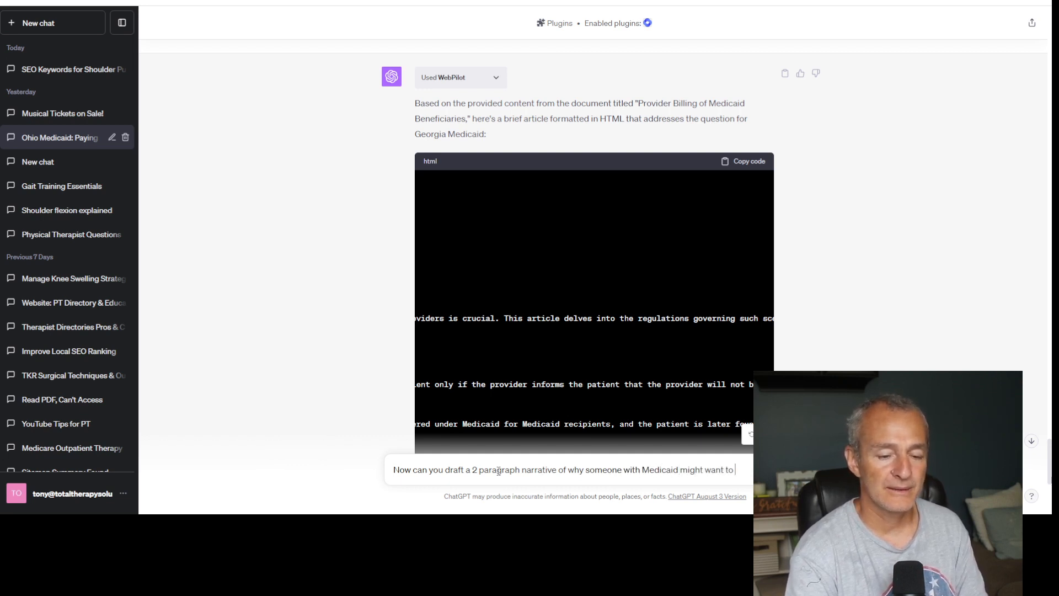
pyautogui.write(' self p ')
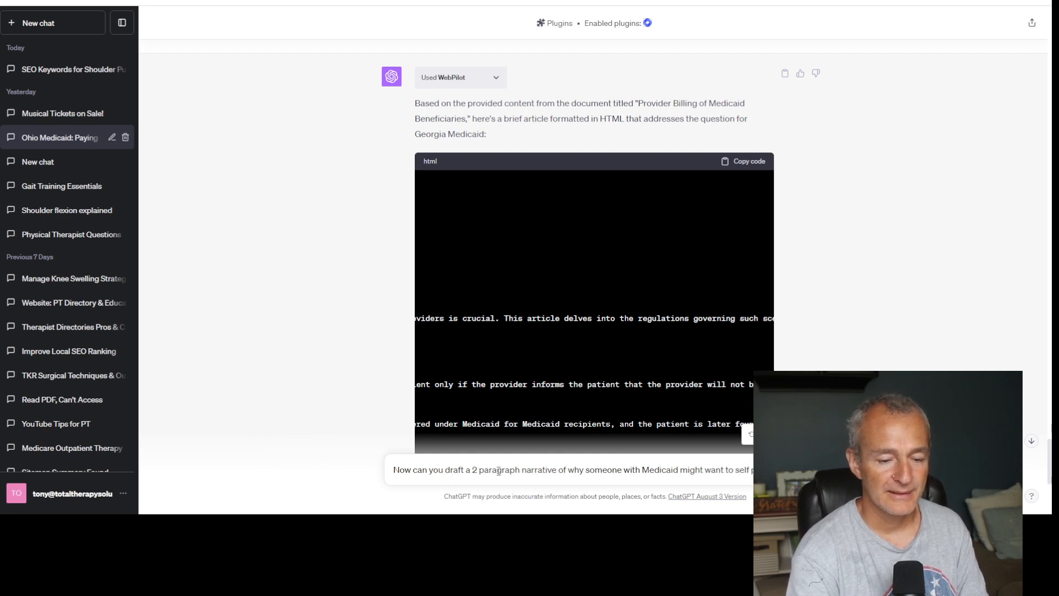
pyautogui.write('medical services')
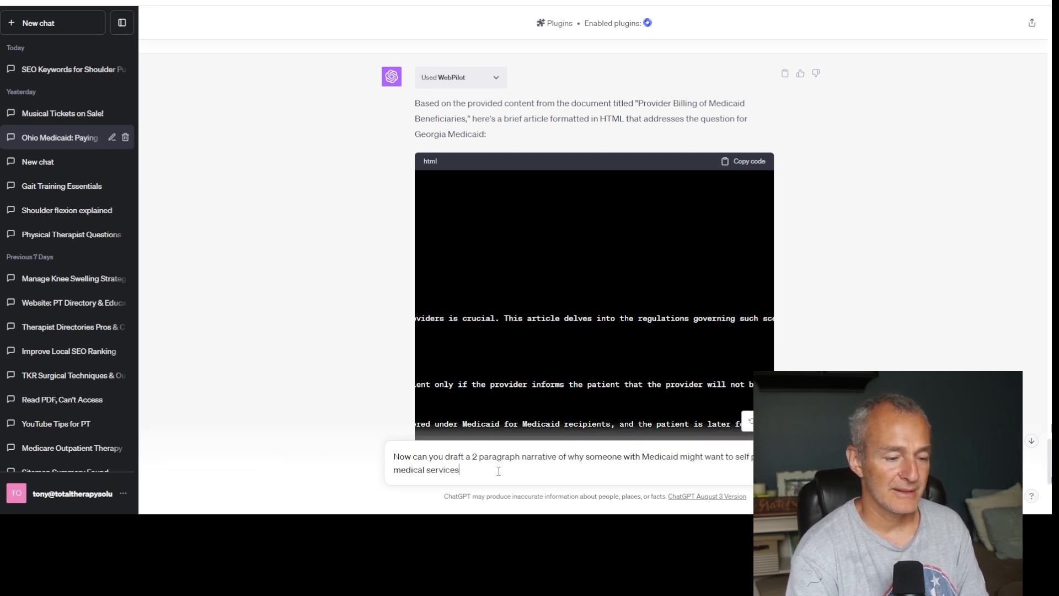
# Continue the prompt by specifying that the services come "from a provider that does not contract with Medicaid"
pyautogui.write(' that')
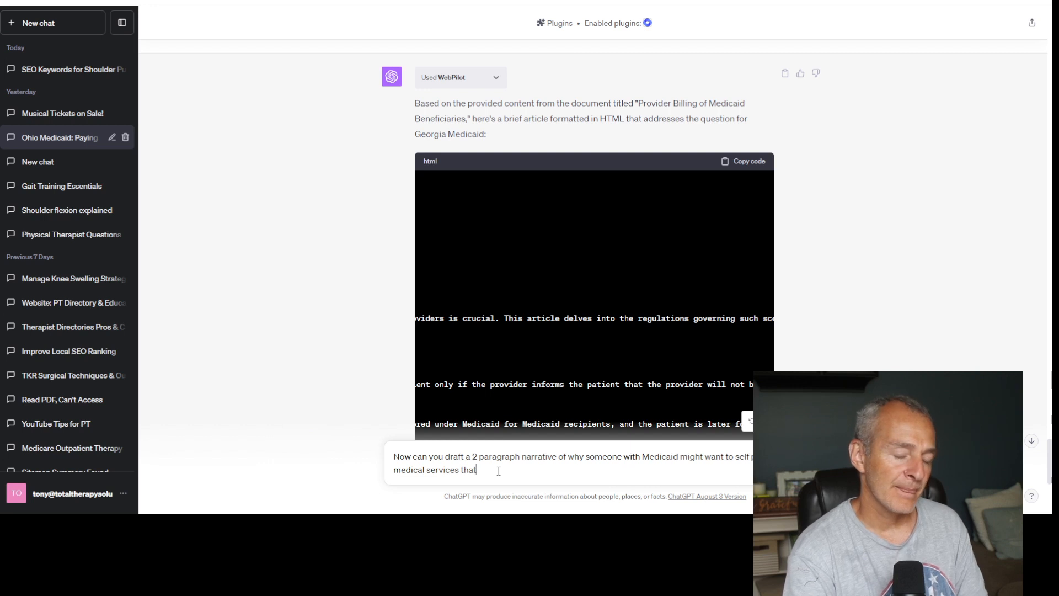
pyautogui.press('BackSpace')
pyautogui.write('fomr a')
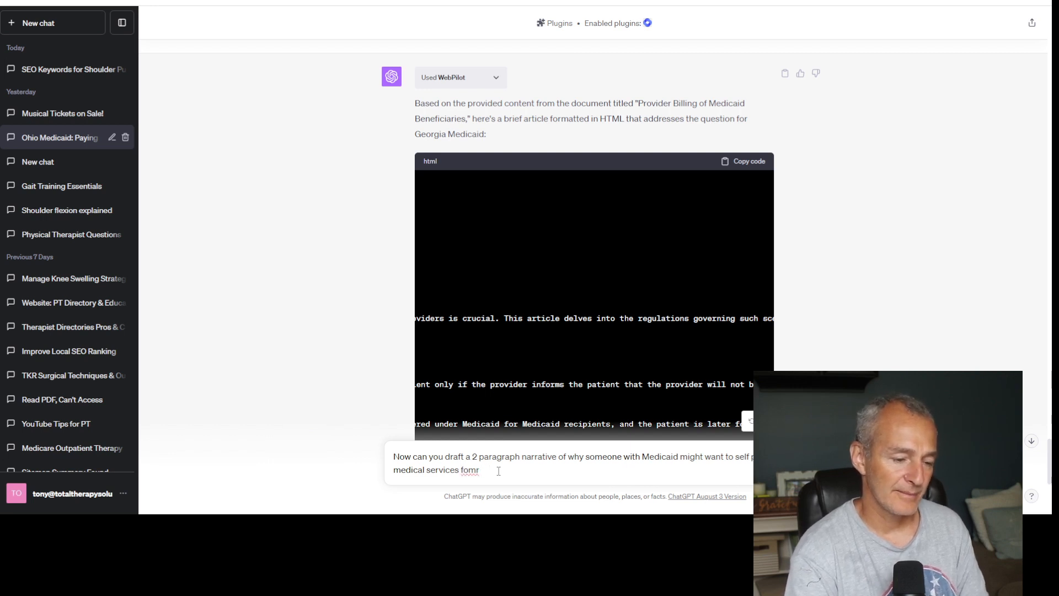
pyautogui.press('BackSpace')
pyautogui.press('BackSpace')
pyautogui.write('rom a pr')
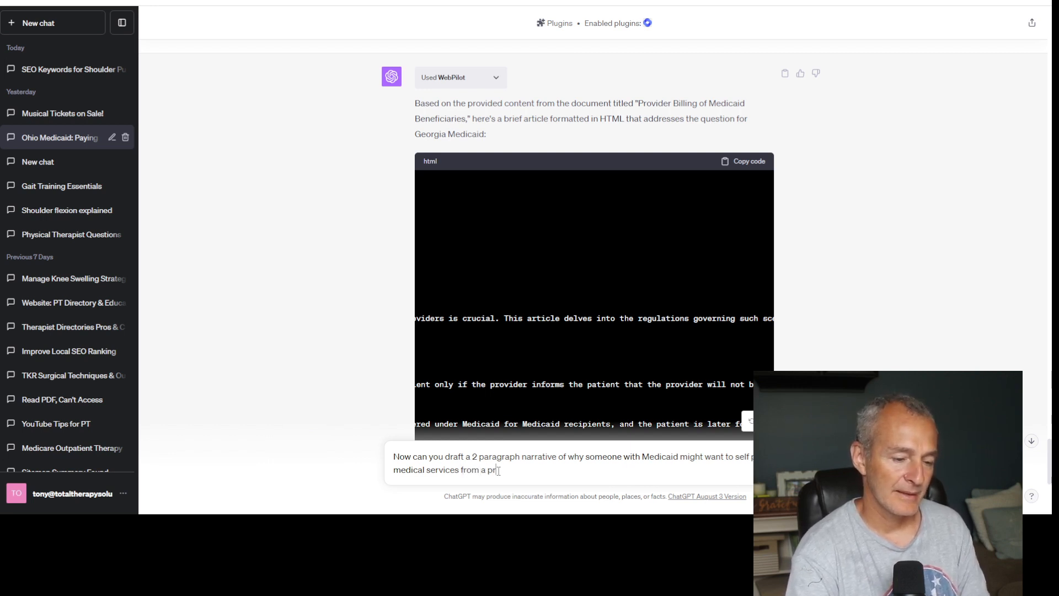
pyautogui.write('ovider that ')
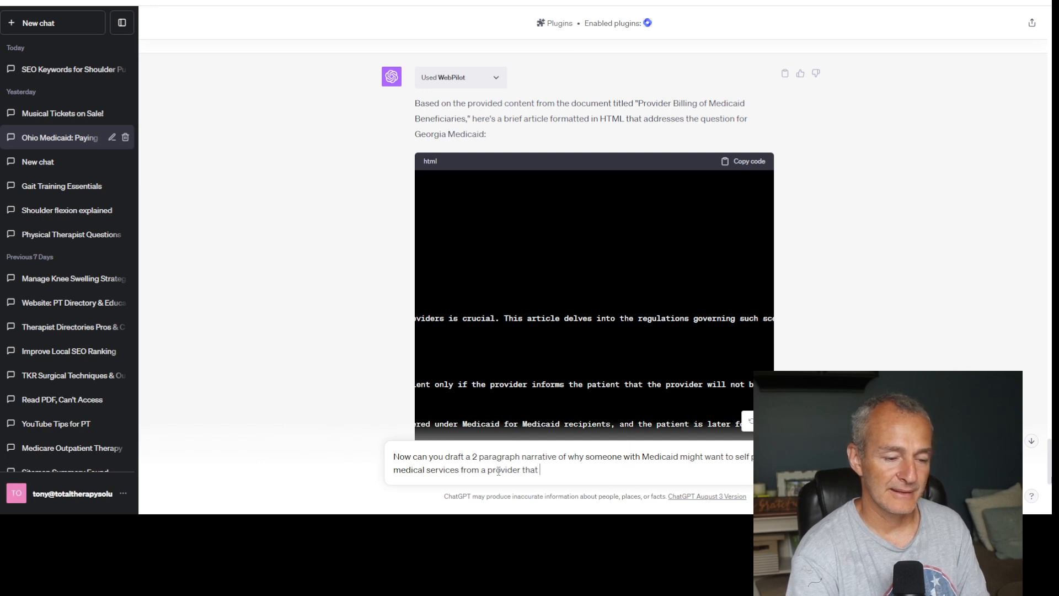
pyautogui.write('does not contra')
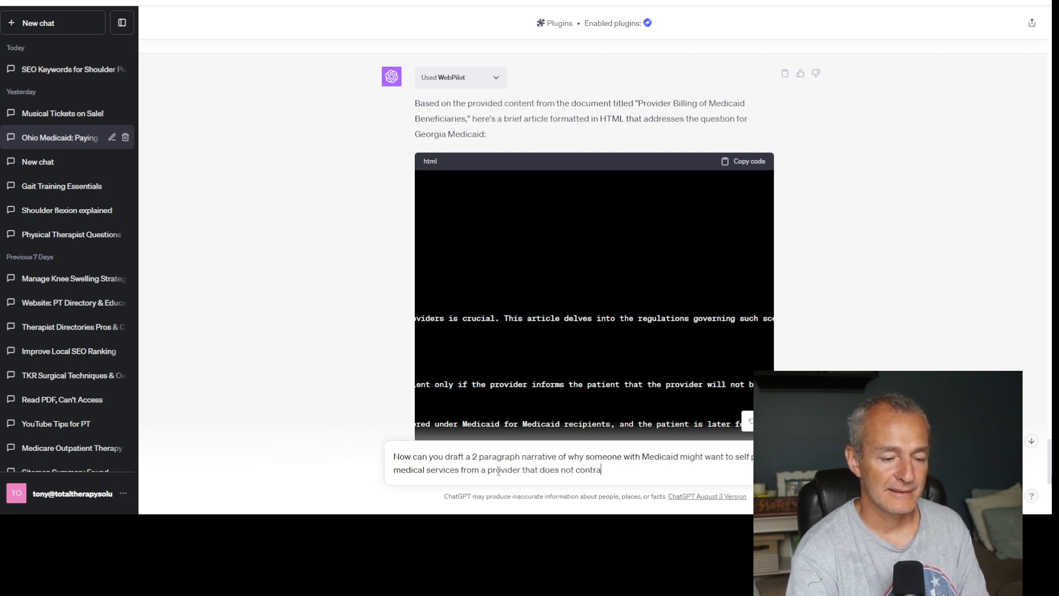
pyautogui.write('ct with Medica')
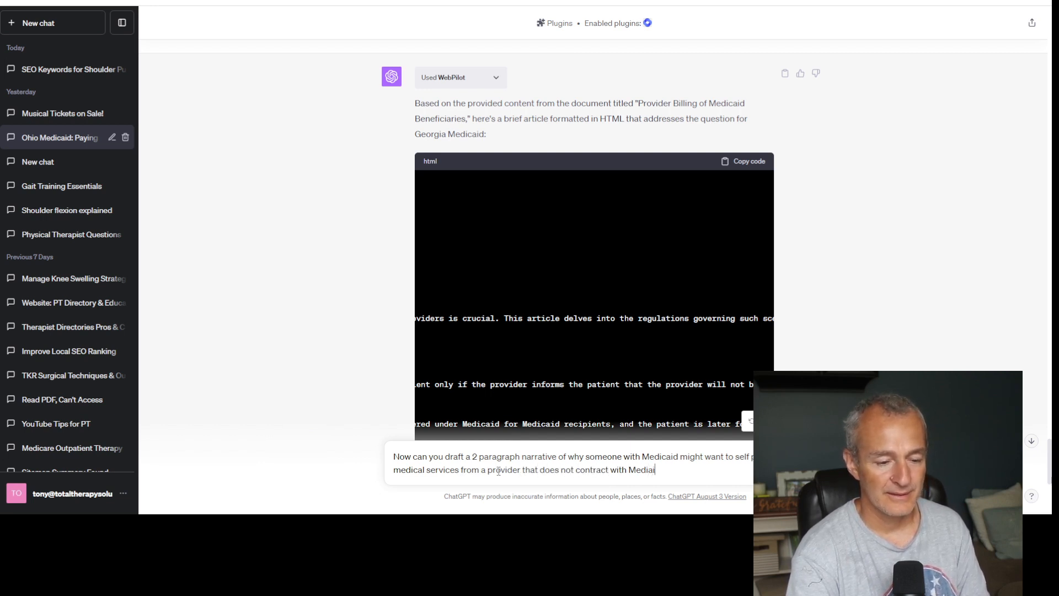
pyautogui.write('ica')
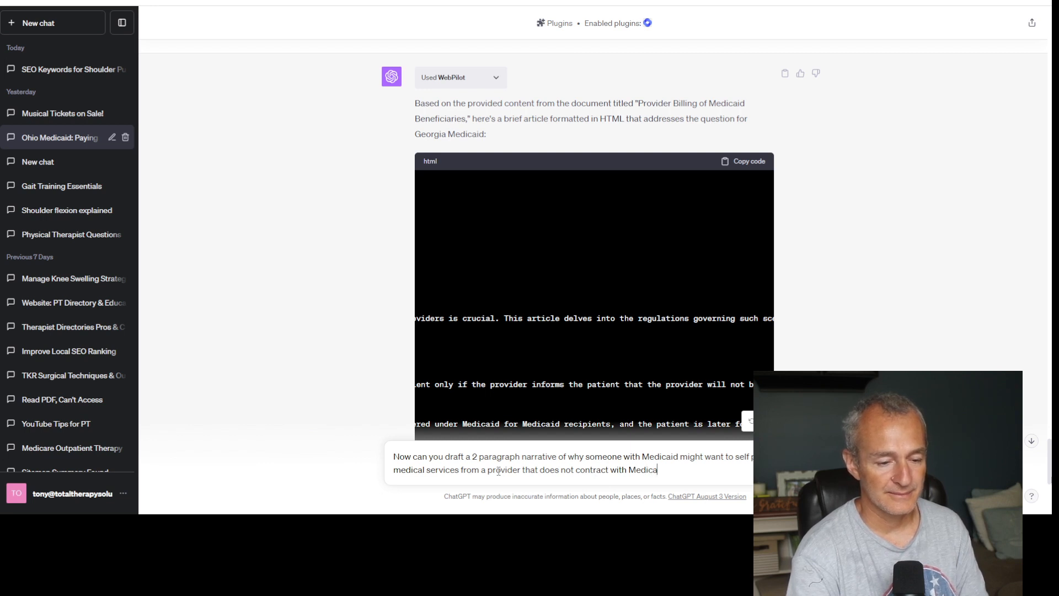
# End that sentence of the prompt and add "Please make this story specific to Georgia."
pyautogui.write('id. Please ')
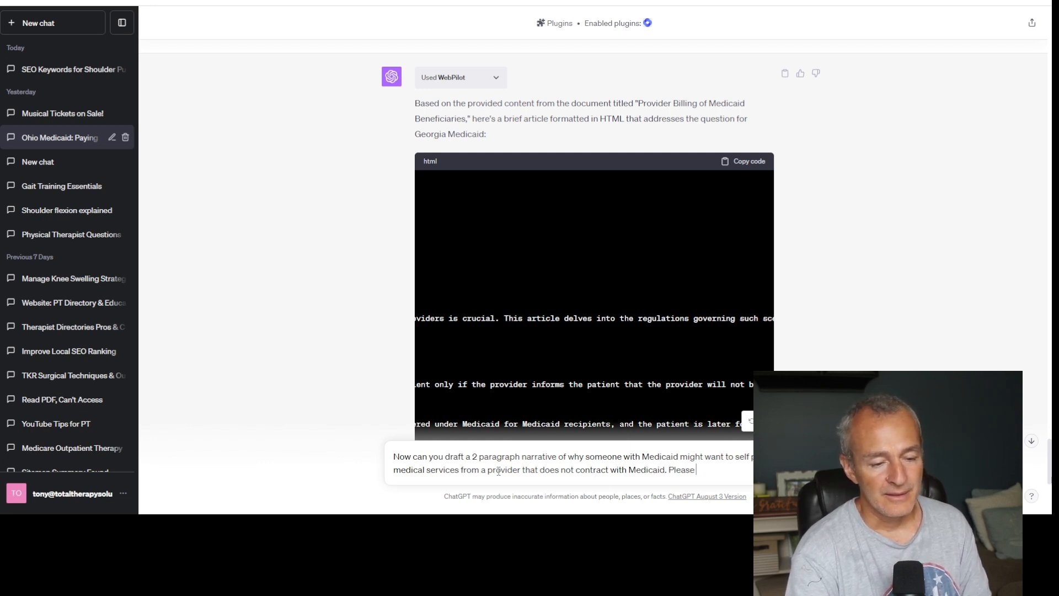
pyautogui.write('make this stor')
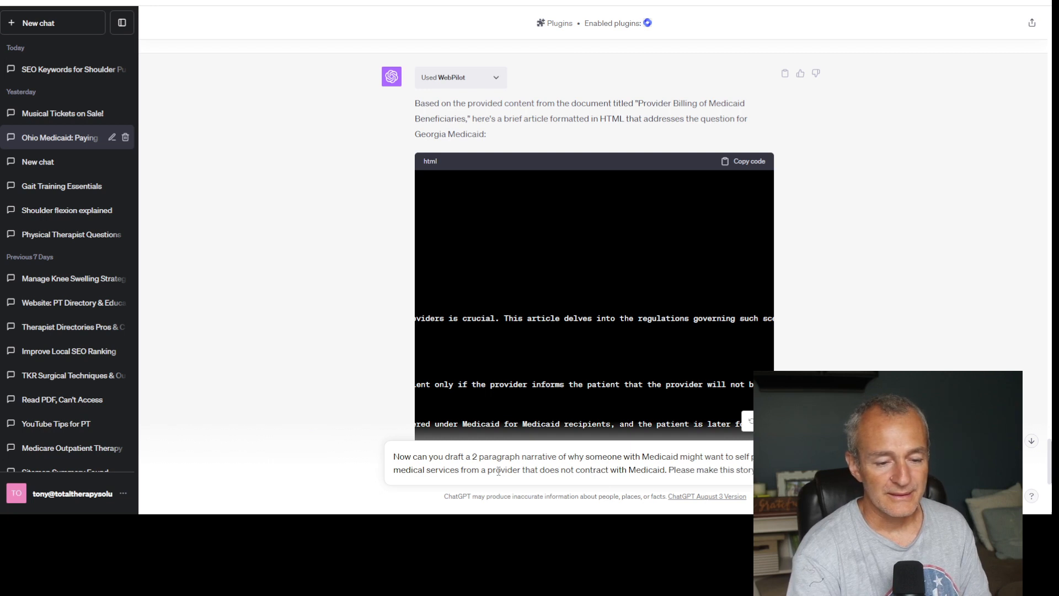
pyautogui.write(' specific to Gea')
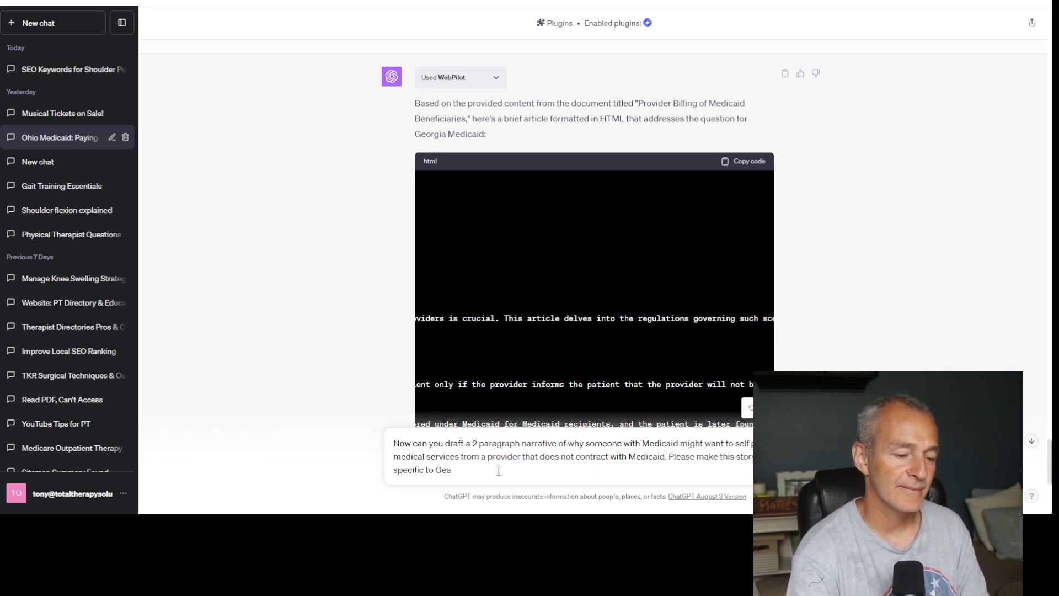
pyautogui.press('BackSpace')
pyautogui.write('orgia.')
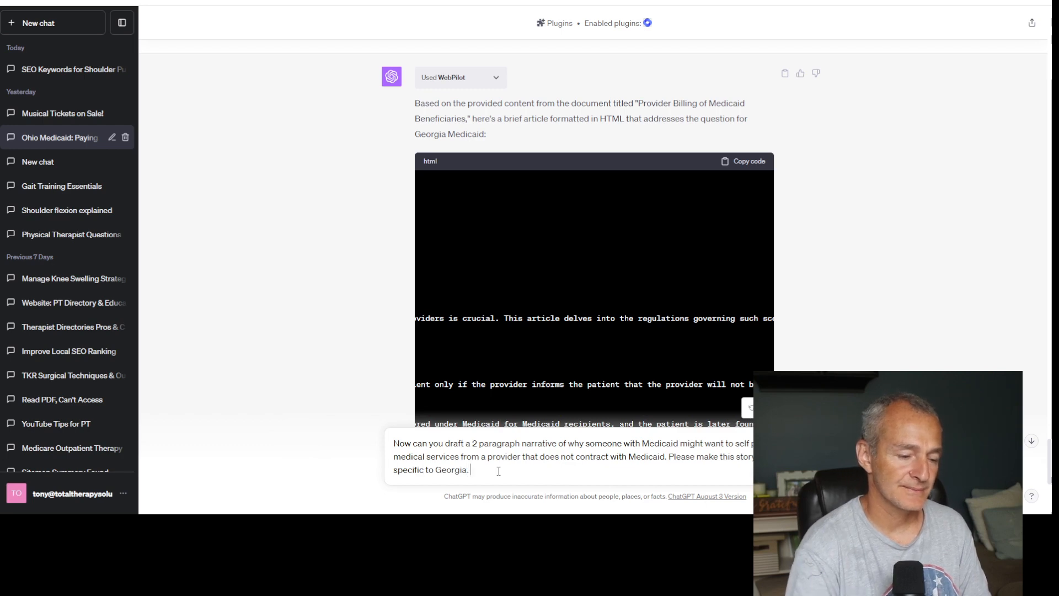
# Insert "the state of" before "Georgia" in the prompt and submit it
pyautogui.write('the state of')
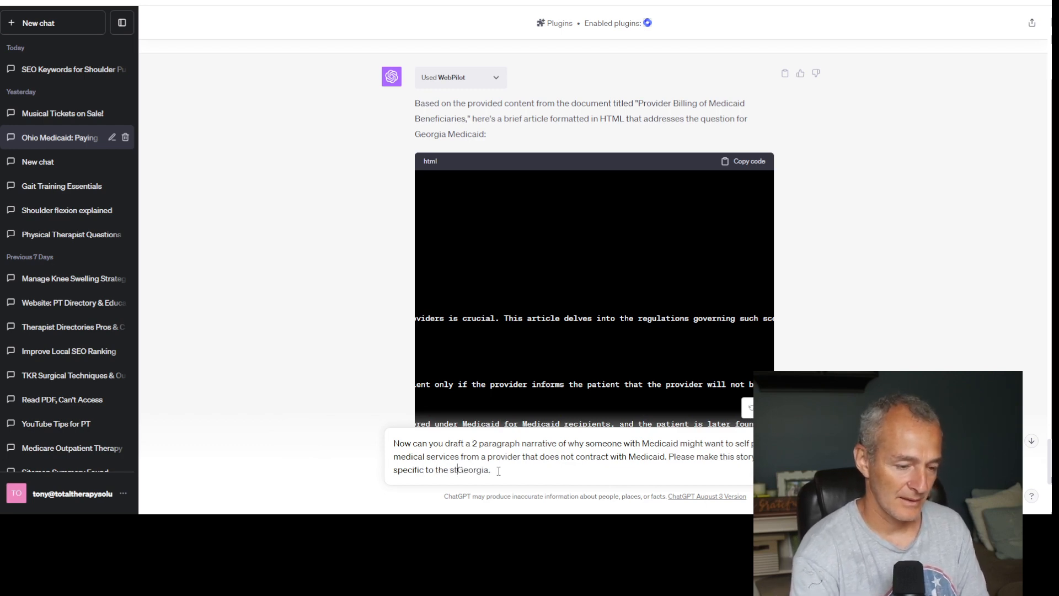
pyautogui.press('Return')
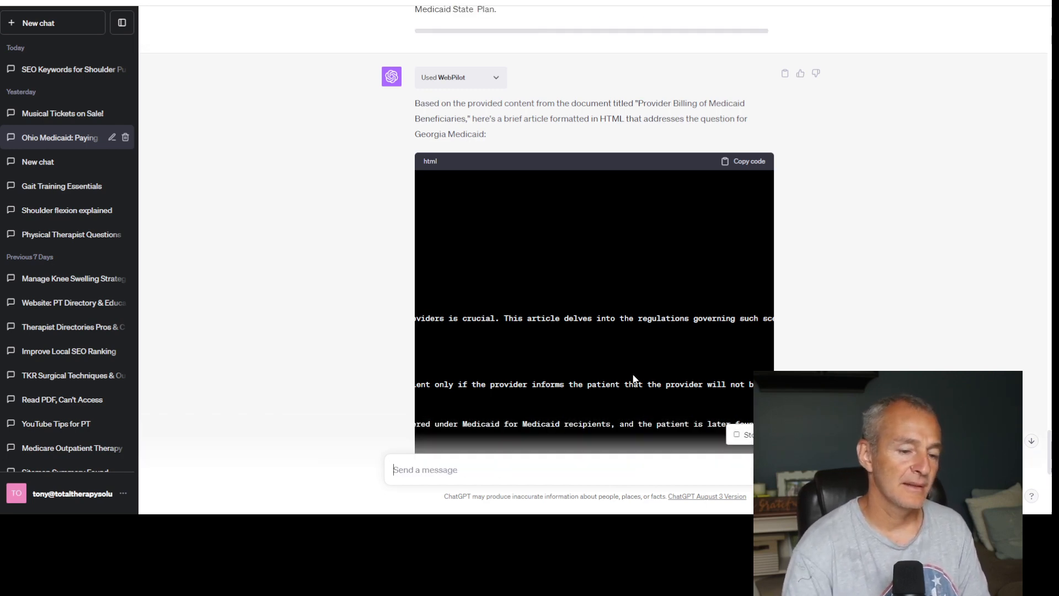
pyautogui.scroll(-5, 912, 280)
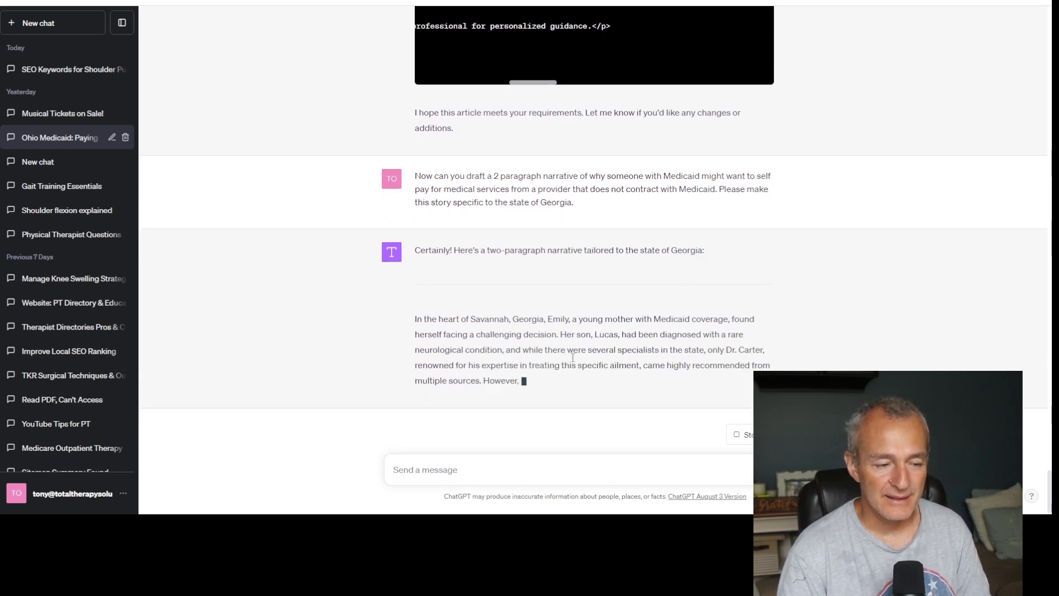
# Stop the response and resubmit the prompt with "while still using html code formatting," added after "2 paragraph narrative"
pyautogui.click(747, 445)
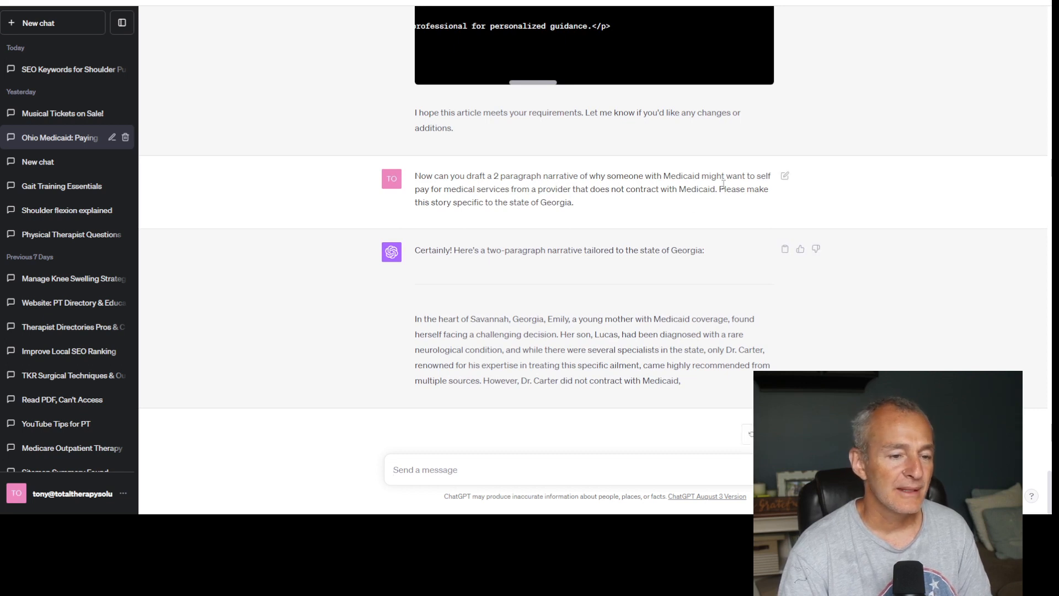
pyautogui.click(785, 176)
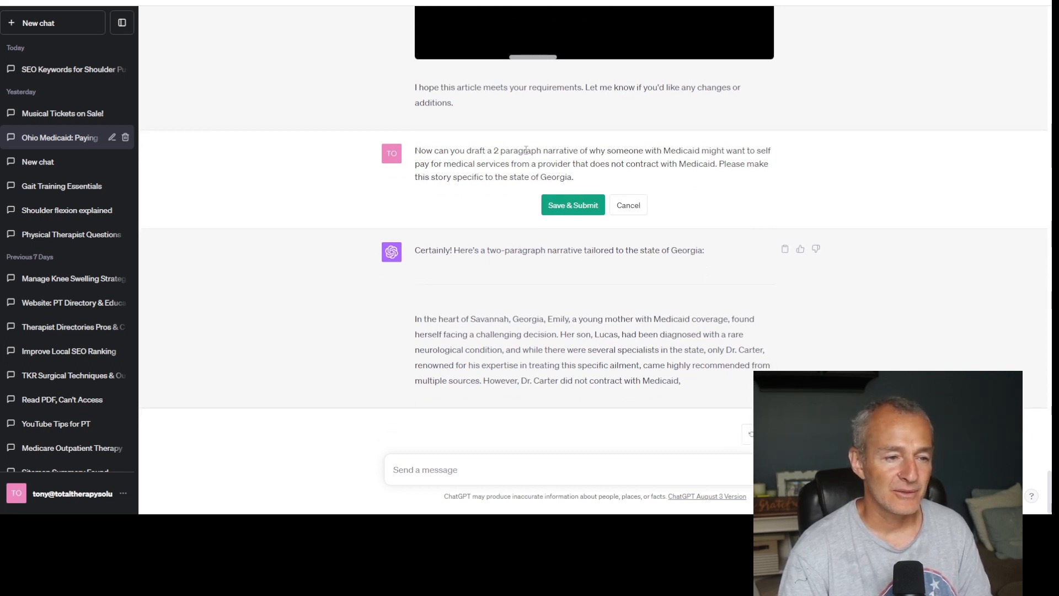
pyautogui.click(578, 151)
pyautogui.write('while stil')
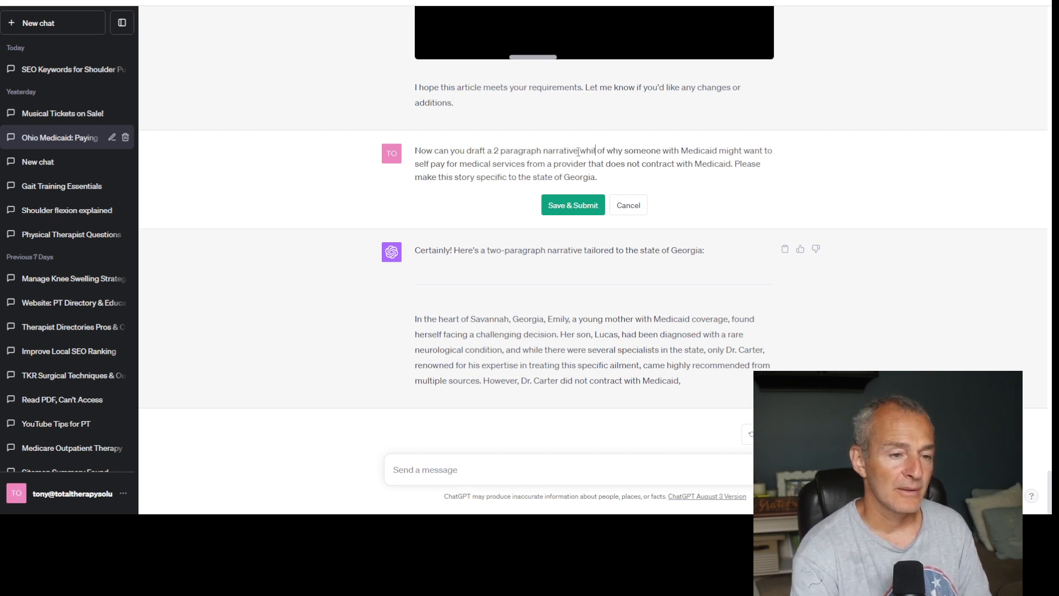
pyautogui.write('l using html code ')
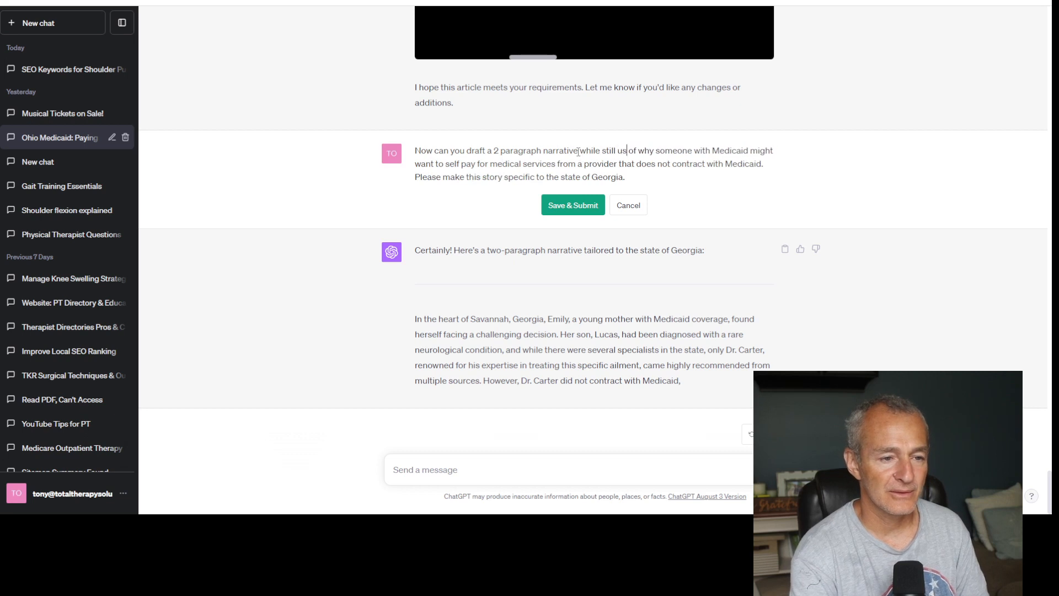
pyautogui.write('formatting,')
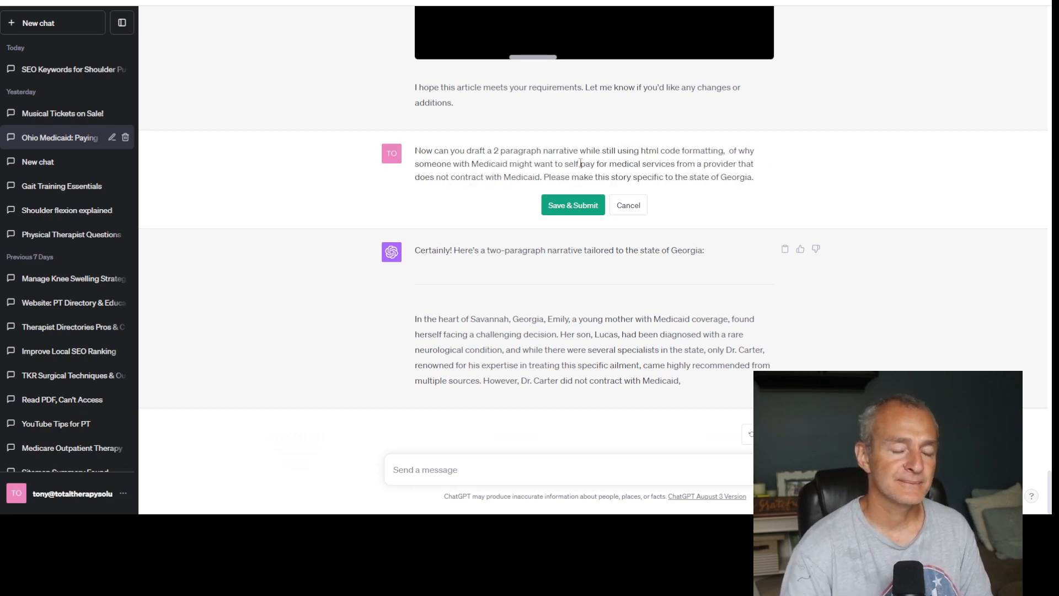
pyautogui.click(560, 207)
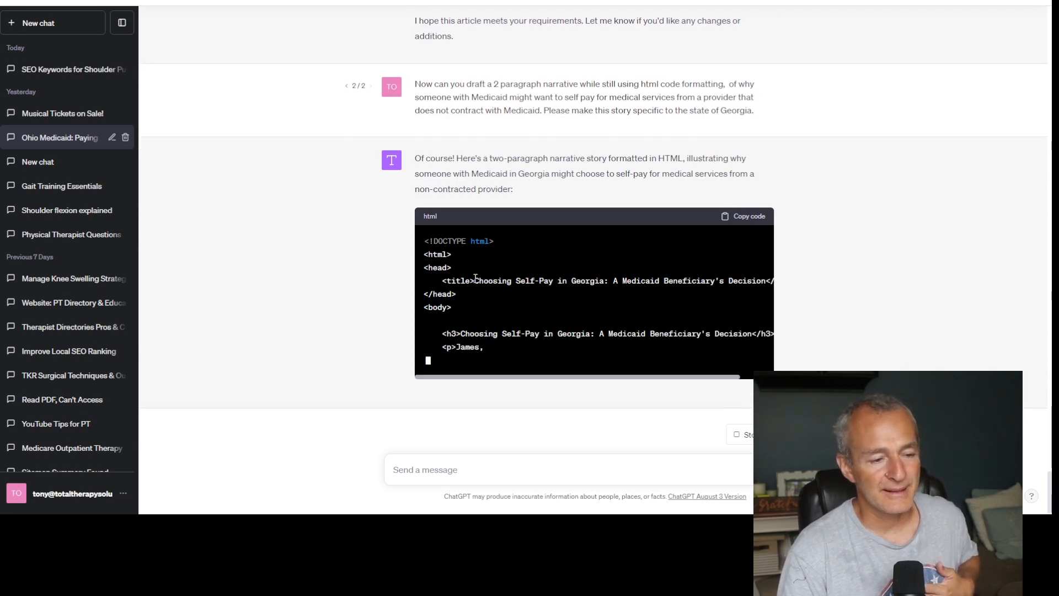
# Copy the narrative's HTML from the h3 heading through the closing html tag and switch back to the blog article editor
pyautogui.moveTo(443, 281); pyautogui.dragTo(647, 280)
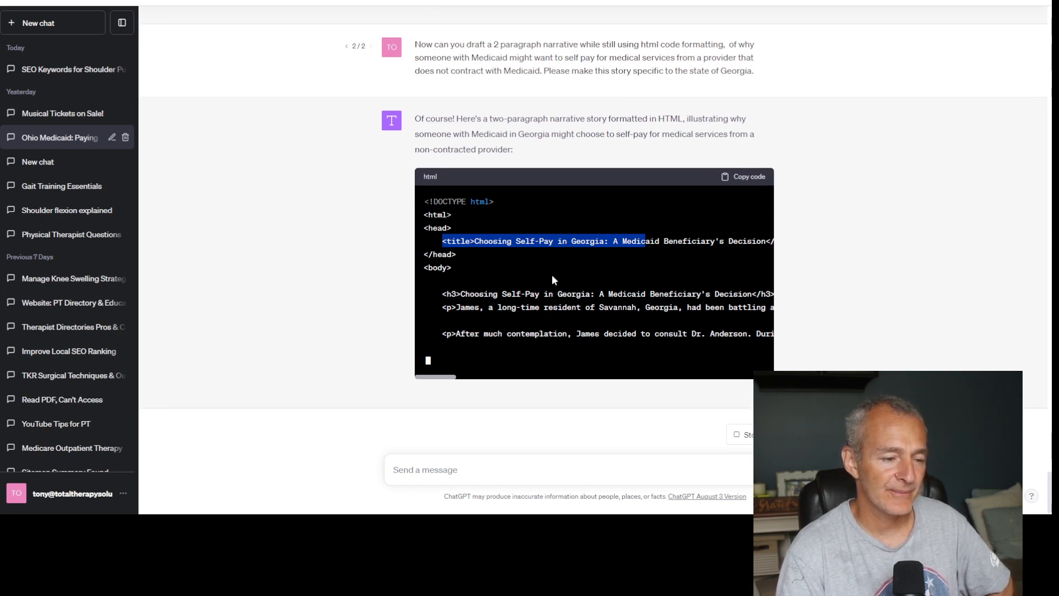
pyautogui.moveTo(433, 246); pyautogui.dragTo(534, 319)
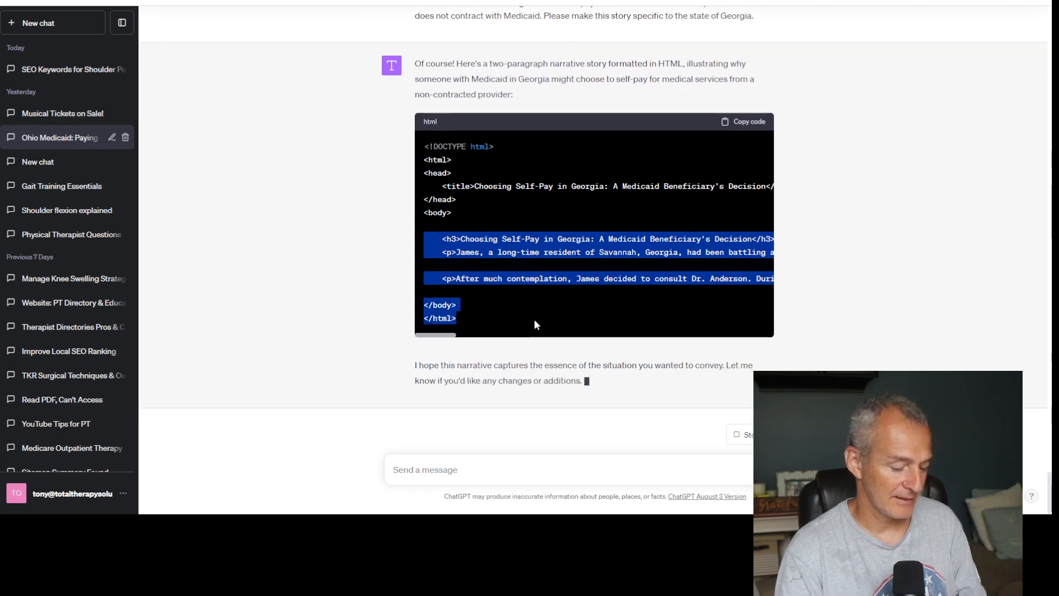
pyautogui.click(213, 2)
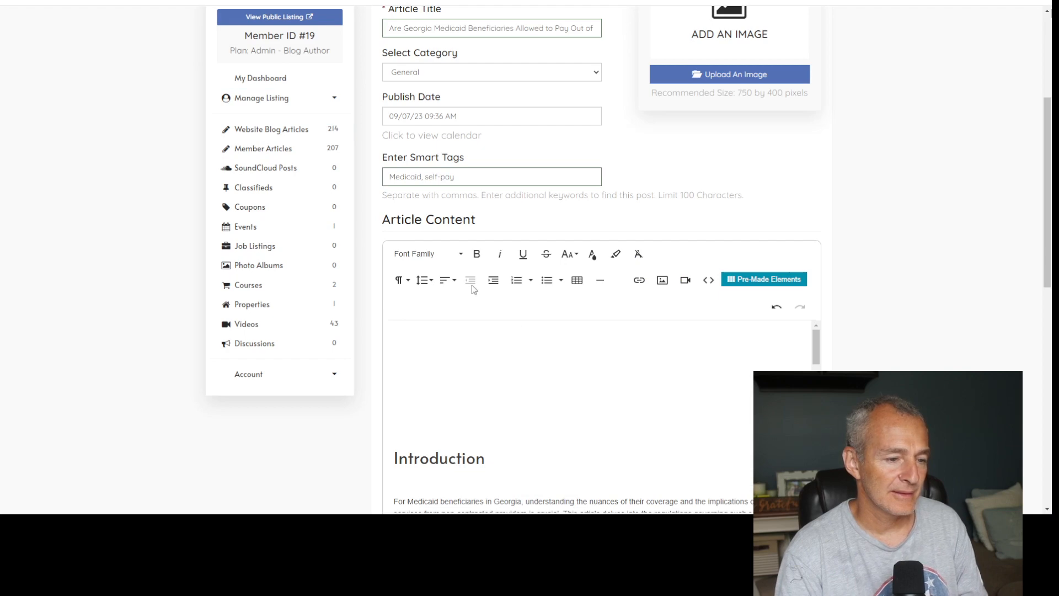
# Insert a one-cell table above the Introduction heading and paste the copied narrative HTML into its cell in the article's source code
pyautogui.click(577, 280)
pyautogui.click(585, 318)
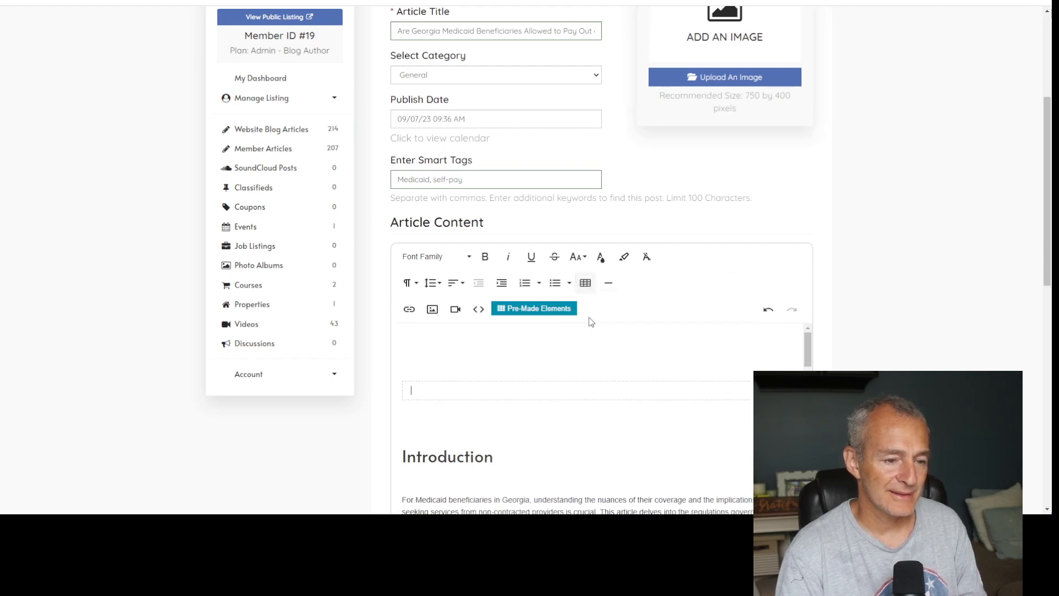
pyautogui.click(479, 310)
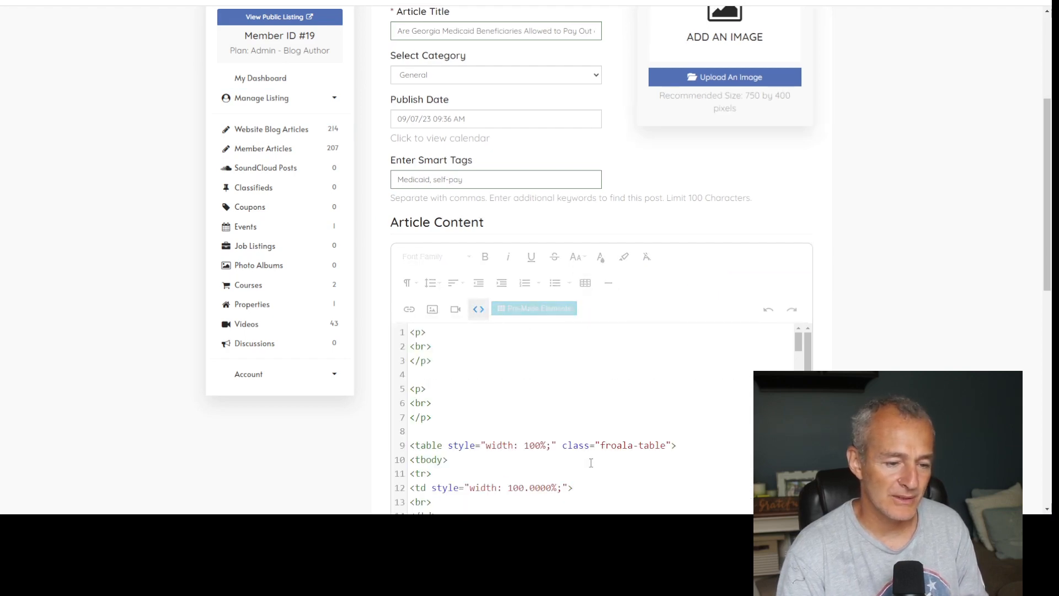
pyautogui.hotkey('ctrl', 'a')
pyautogui.hotkey('ctrl', 'v')
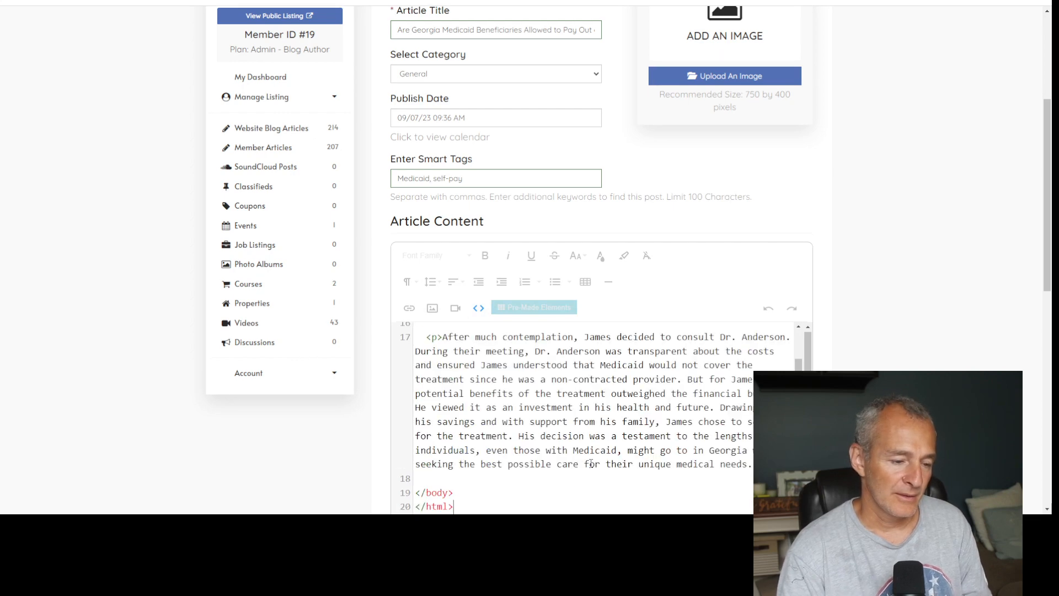
# Delete the closing body and html tags from the pasted code and return the article to its formatted view
pyautogui.keyDown('shift'); pyautogui.click(417, 491); pyautogui.keyUp('shift')
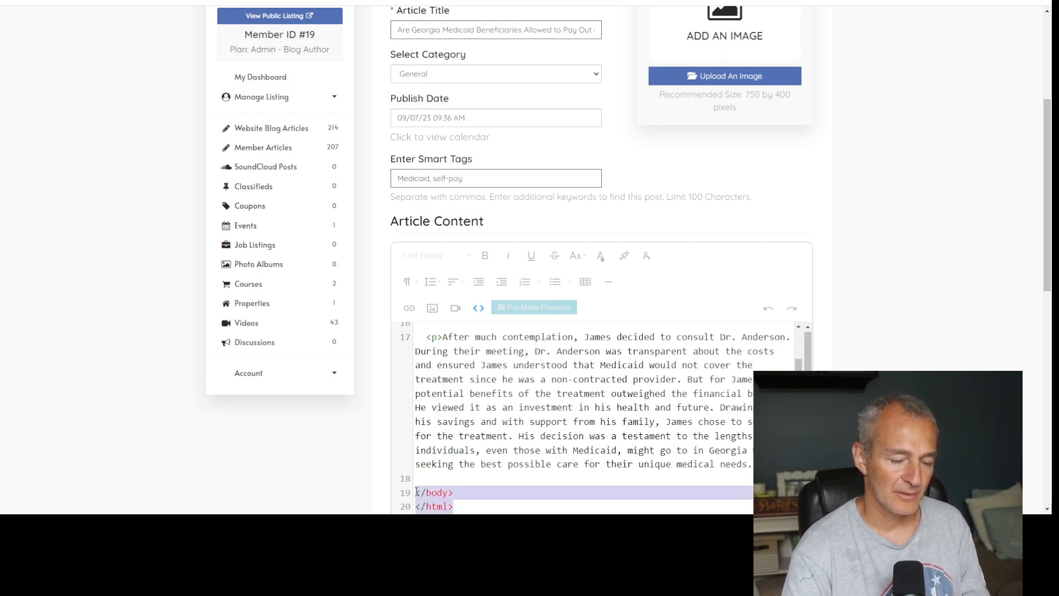
pyautogui.press('BackSpace')
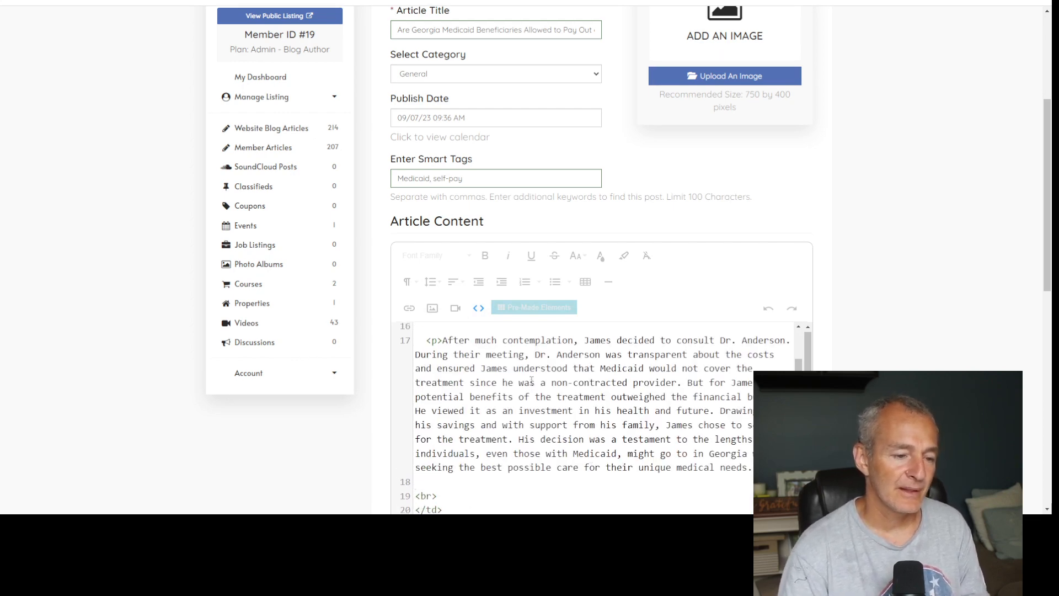
pyautogui.scroll(4, 532, 381)
pyautogui.click(478, 308)
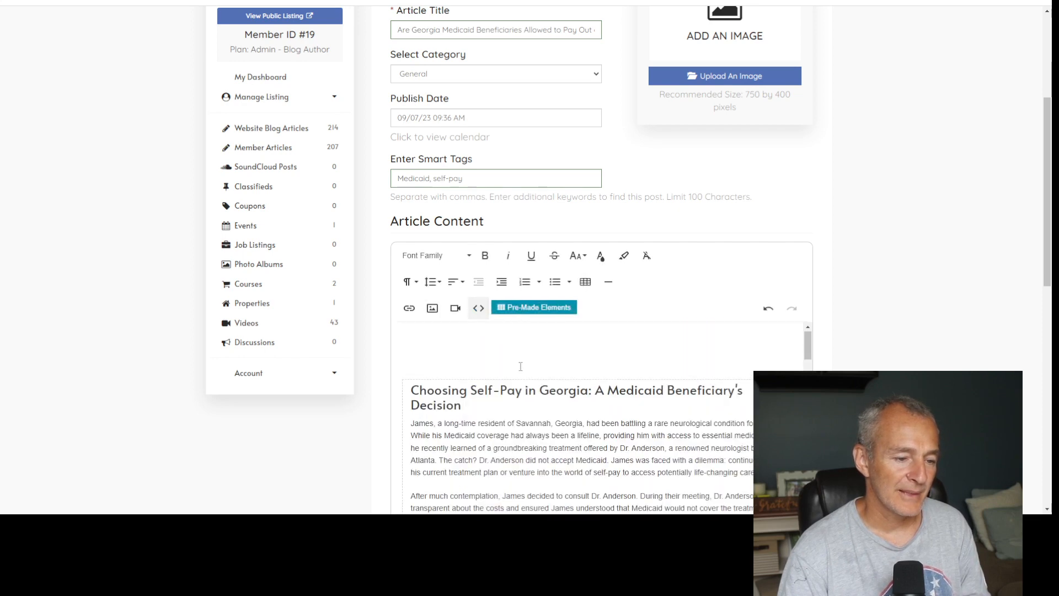
# Add an empty line between the "Choosing Self-Pay in Georgia: A Medicaid Beneficiary's Decision" heading and the narrative's first paragraph
pyautogui.click(429, 335)
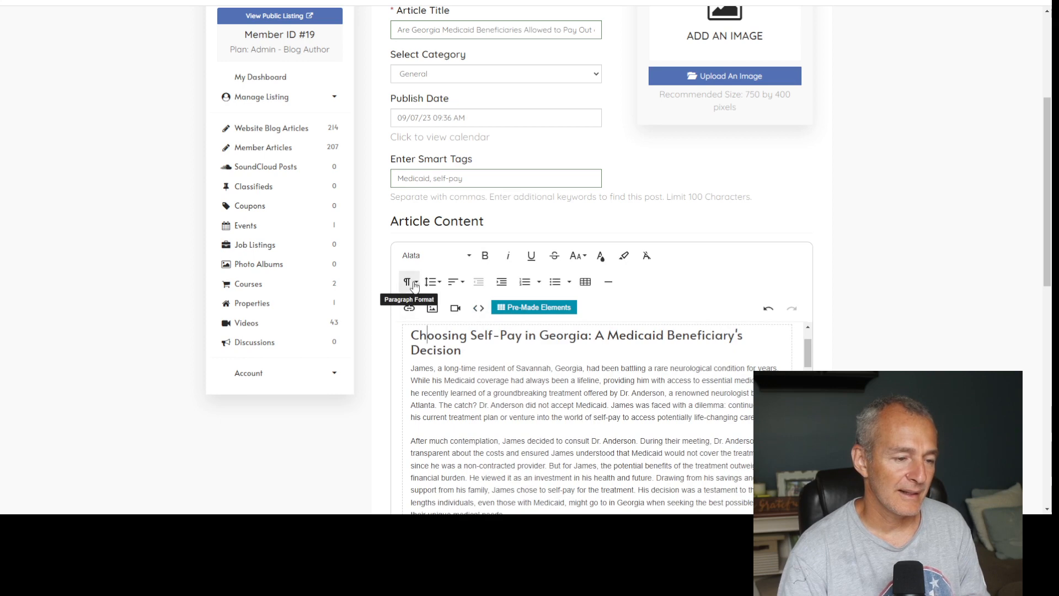
pyautogui.click(471, 353)
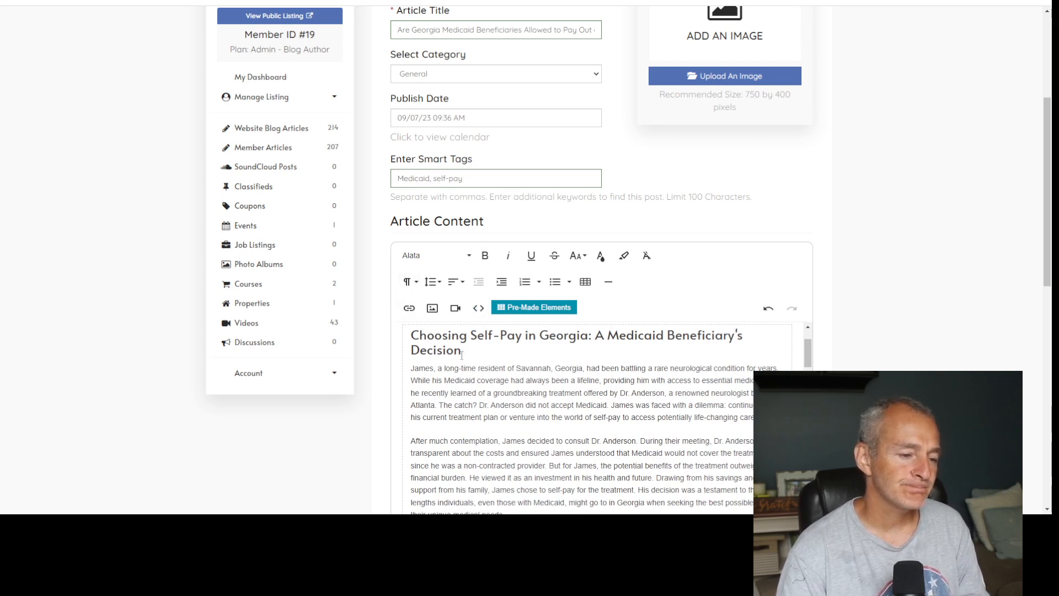
pyautogui.press('Return')
pyautogui.scroll(-3, 492, 371)
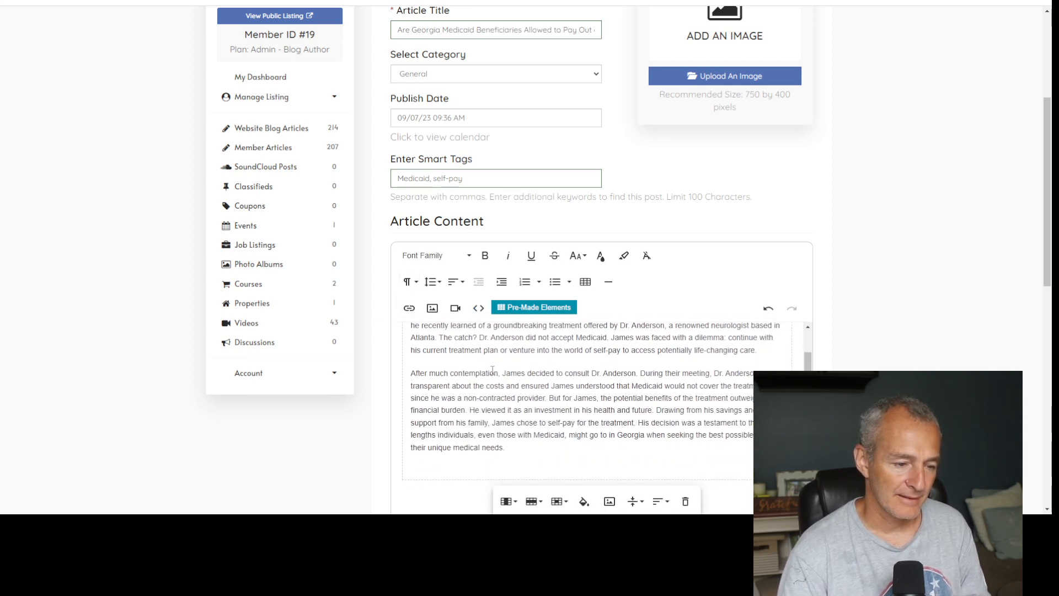
pyautogui.scroll(2, 493, 371)
pyautogui.scroll(1, 492, 373)
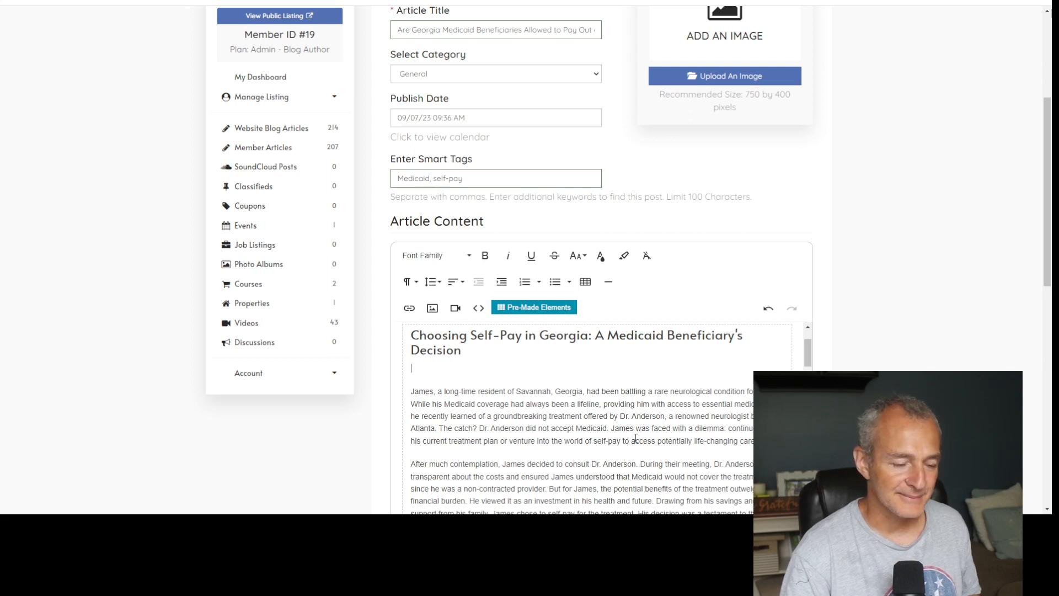
# Start a note below the narrative's last paragraph, inside the table, with "* This is a fictional d"
pyautogui.scroll(-3, 636, 439)
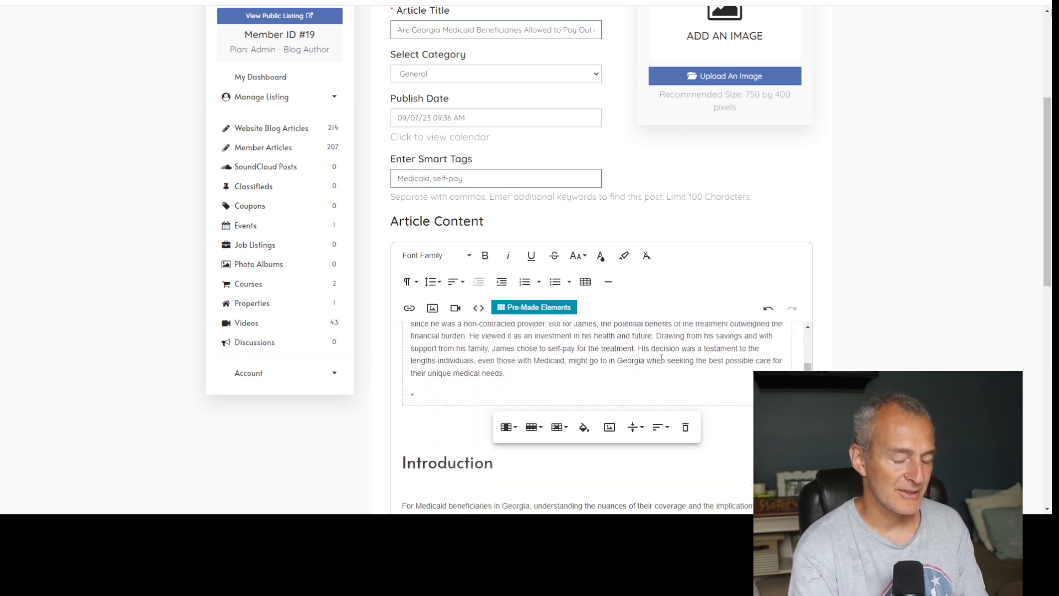
pyautogui.write('* This is a fictional ')
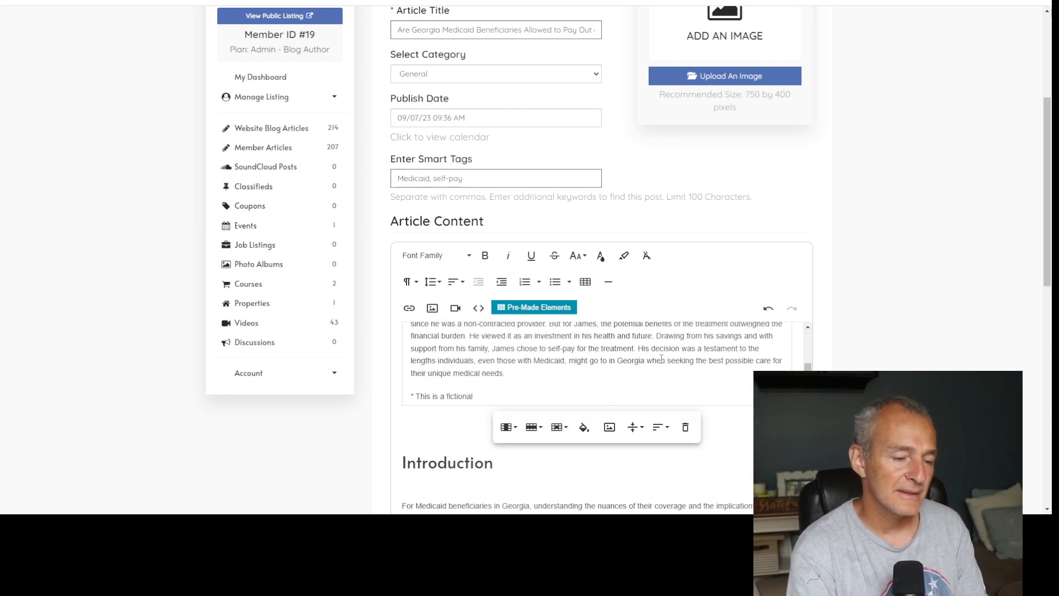
pyautogui.write('d')
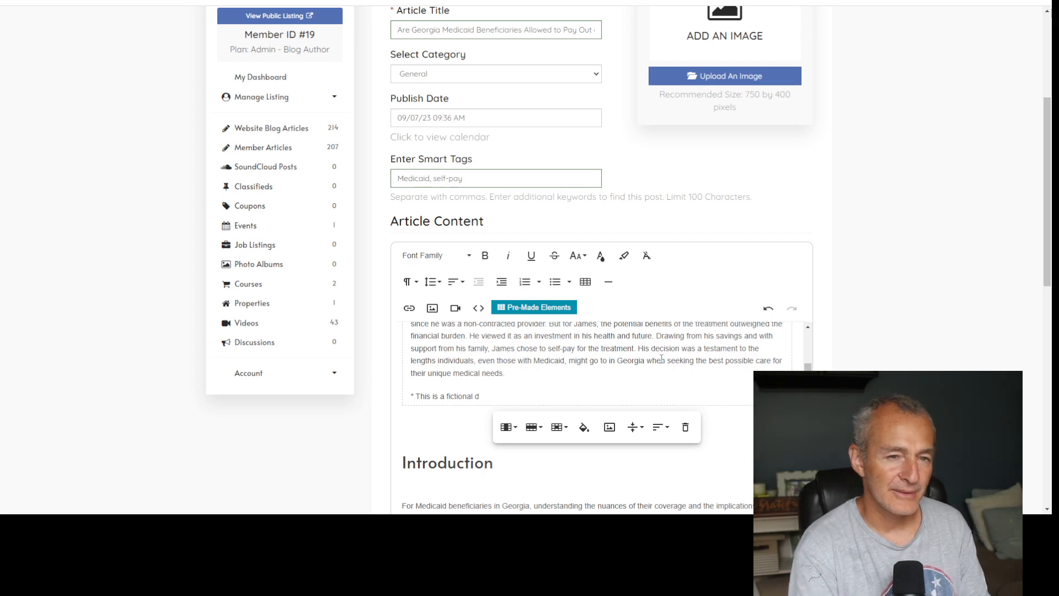
# Look up the wording "fictional depiction" in Google's search suggestions and finish the note's phrase as "* This is a fictional depiction"
pyautogui.hotkey('ctrl', 't')
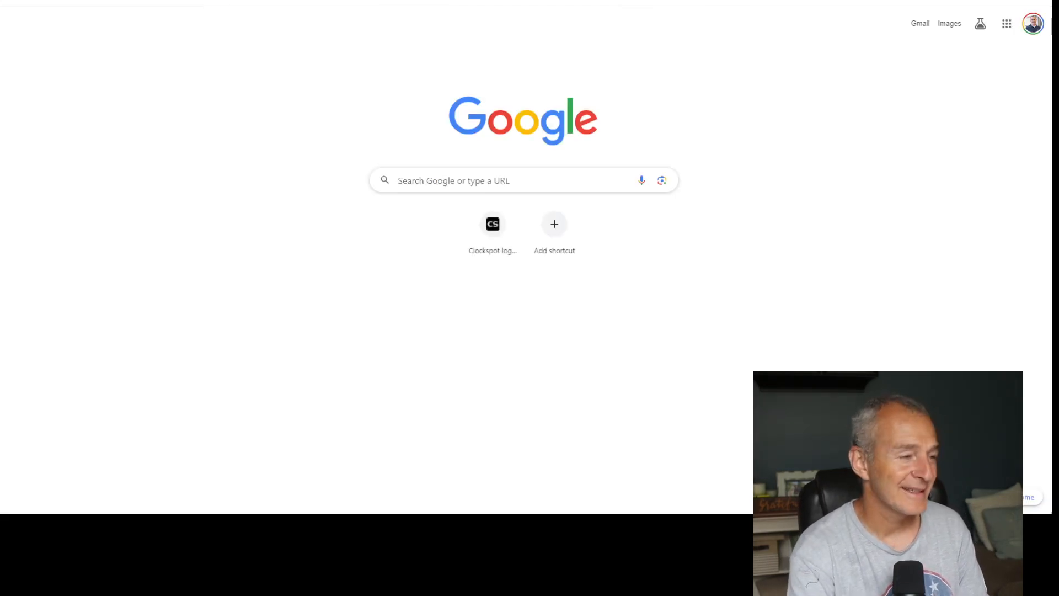
pyautogui.write('fictional dep')
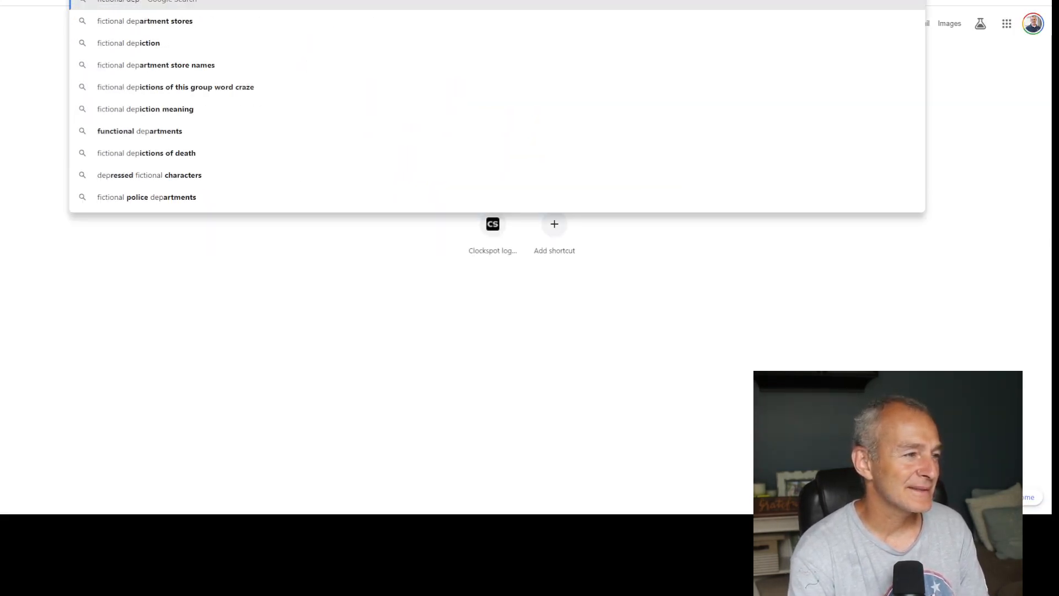
pyautogui.press('Down')
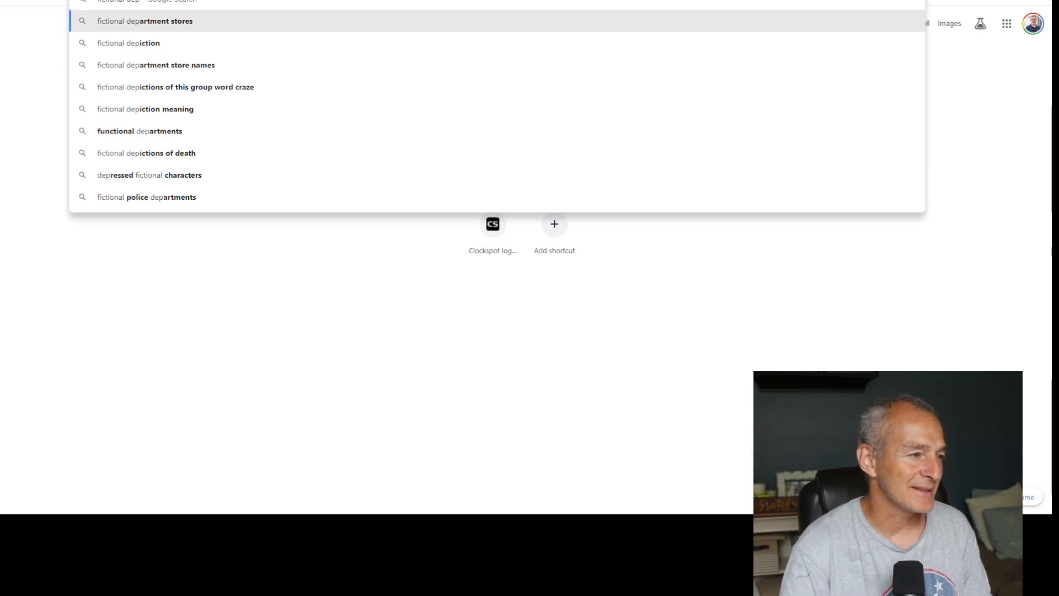
pyautogui.press('Down')
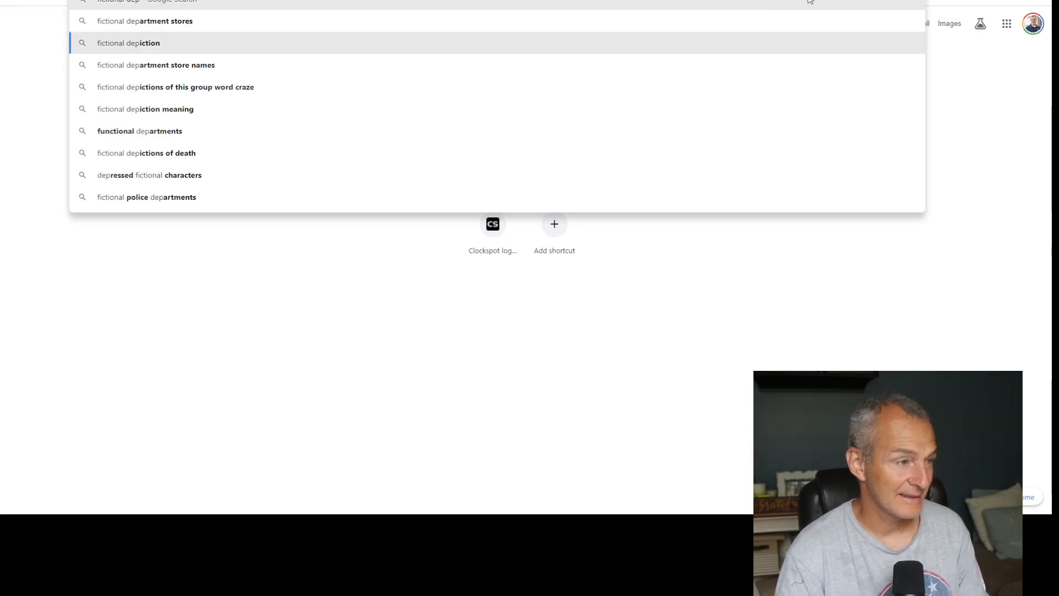
pyautogui.click(265, 1)
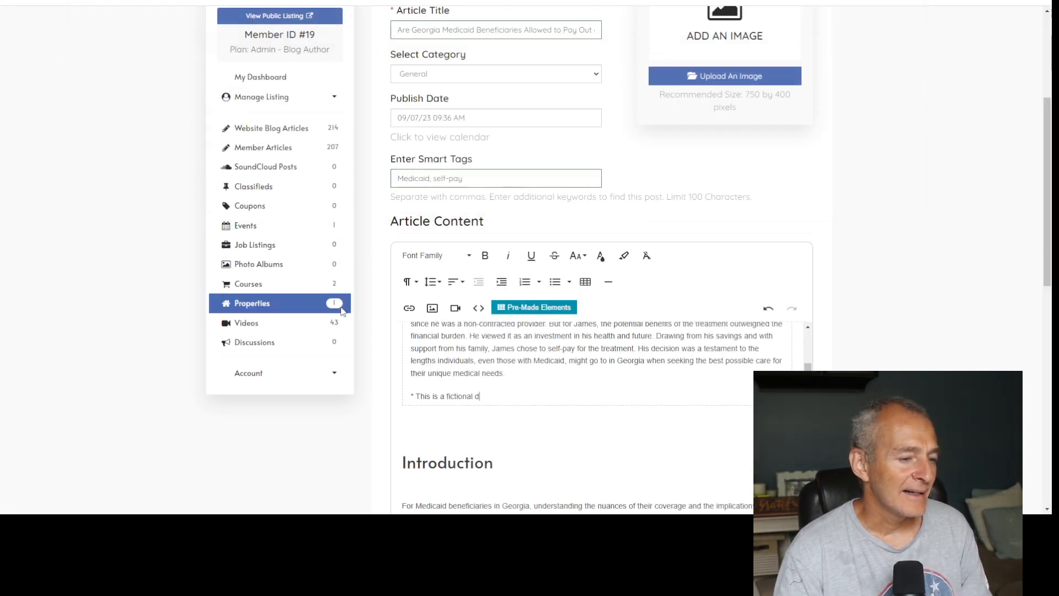
pyautogui.write('fictional depiction')
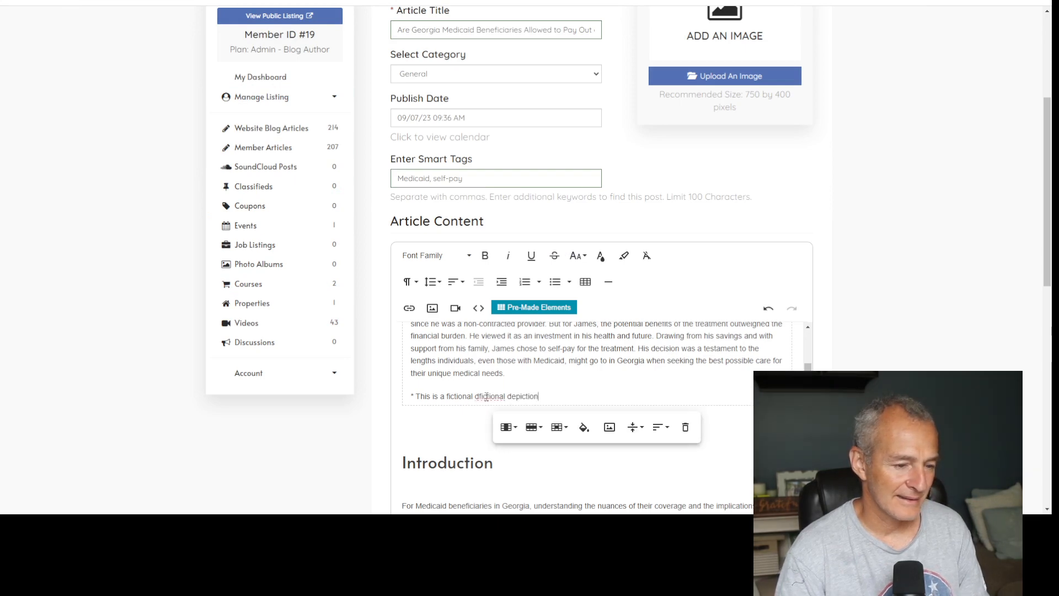
pyautogui.doubleClick(486, 396)
pyautogui.press('BackSpace')
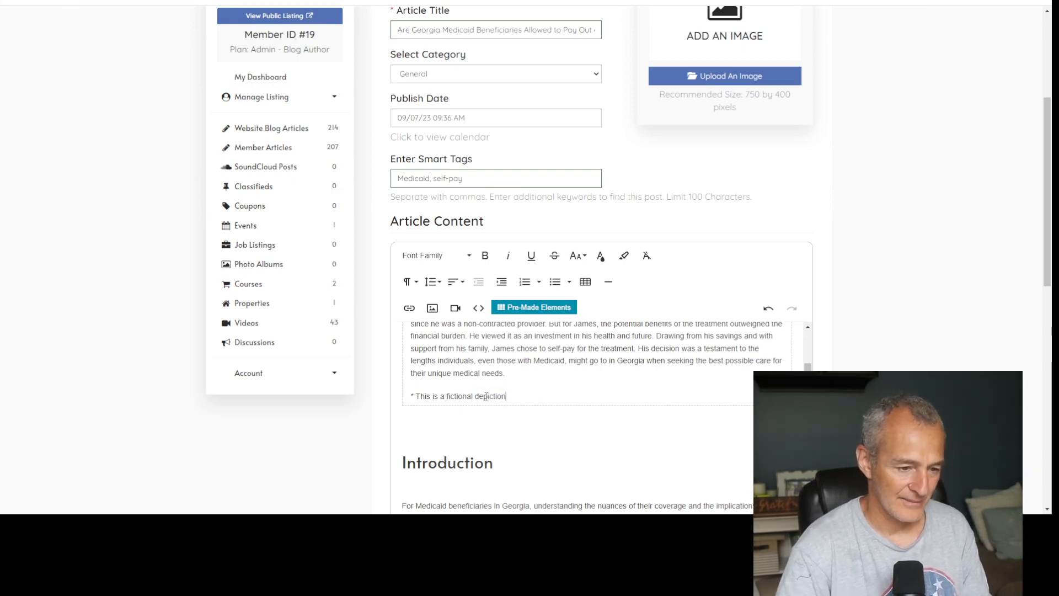
# Complete the note after "fictional depiction" with "to illustrate the importance of knowing your rights to self pay for medical services."
pyautogui.write('to i')
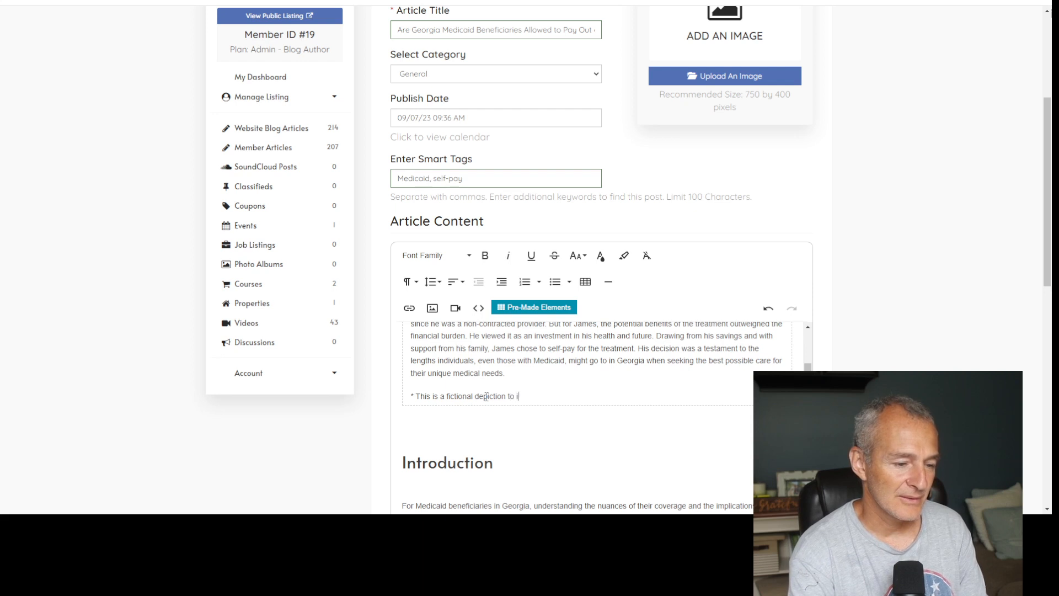
pyautogui.write('llustrate the')
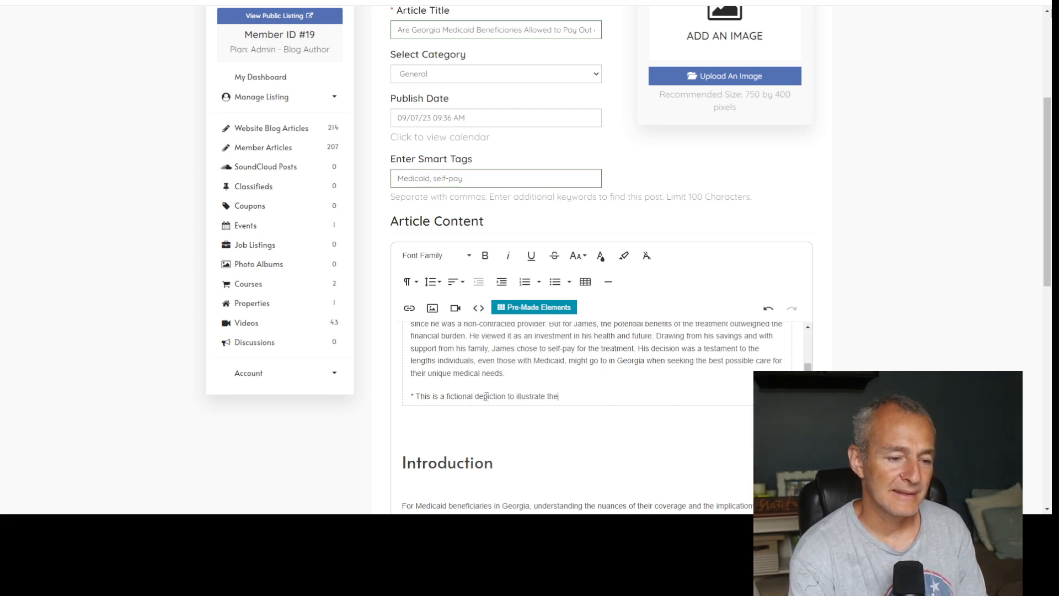
pyautogui.write(' importan')
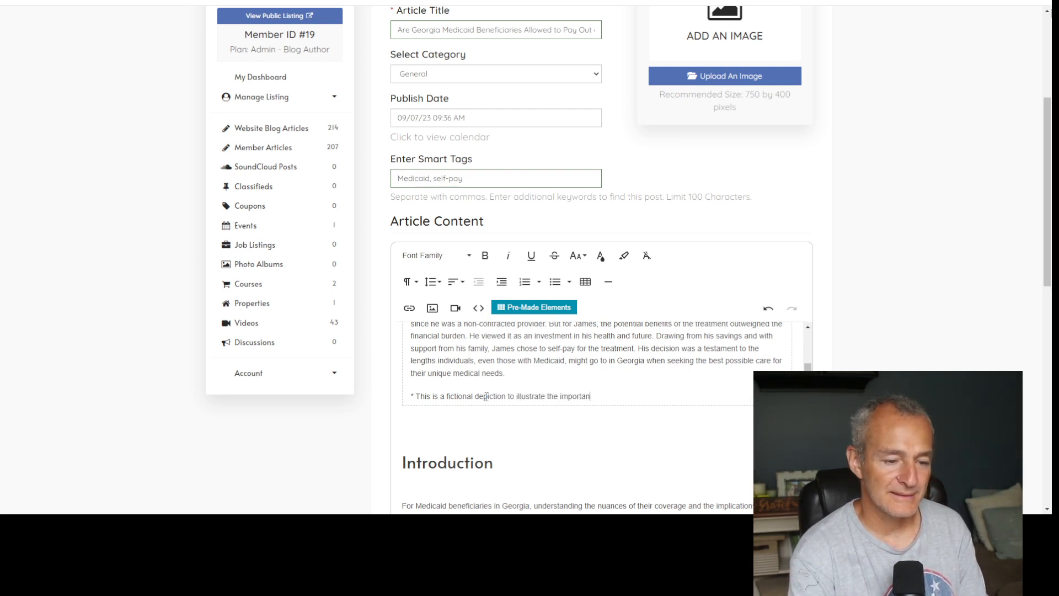
pyautogui.write('ce of ')
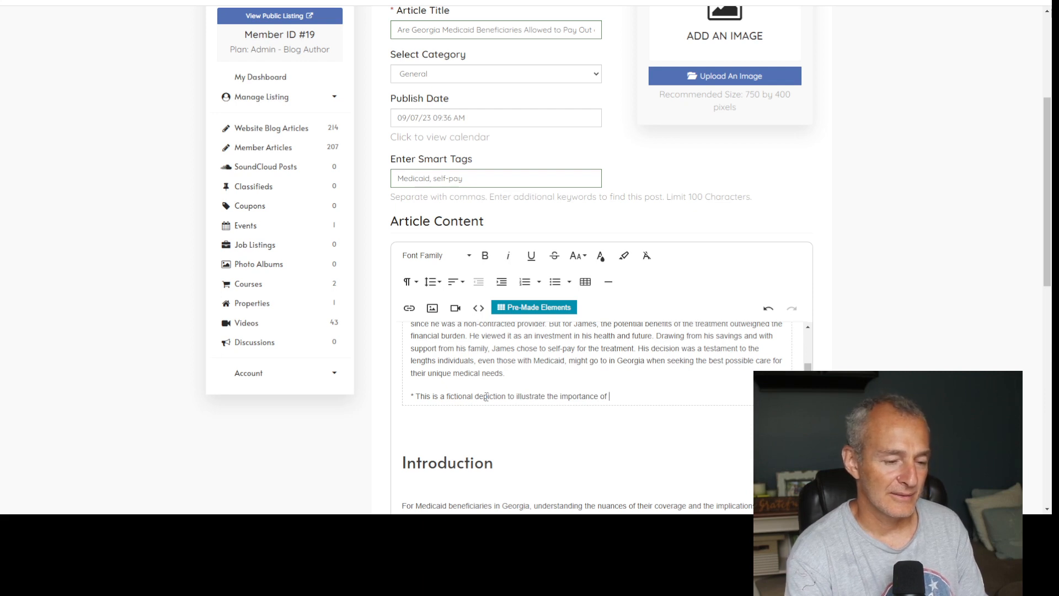
pyautogui.write('knowing your right')
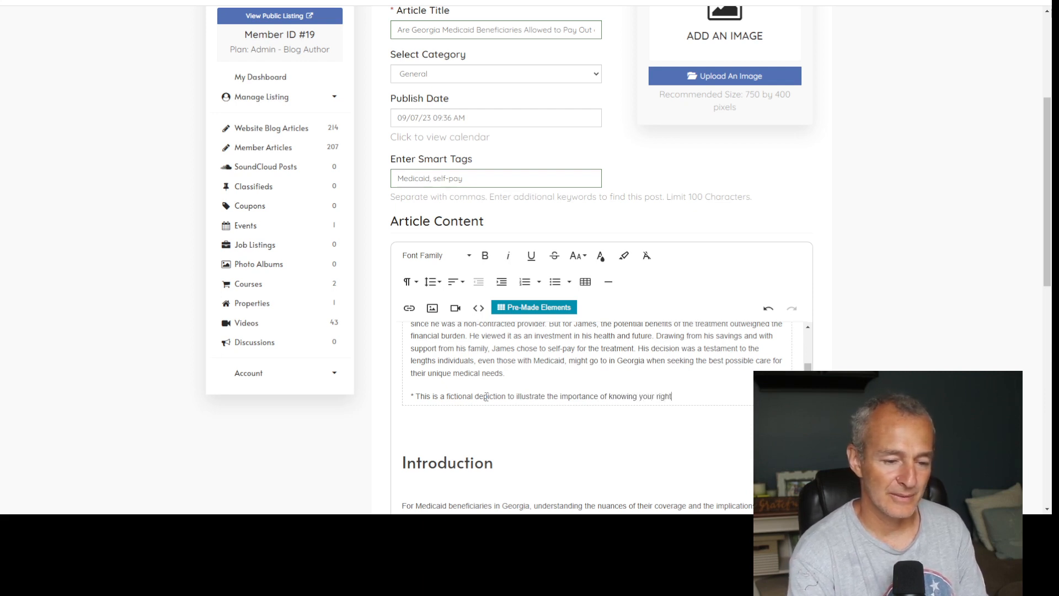
pyautogui.write('s to self pay')
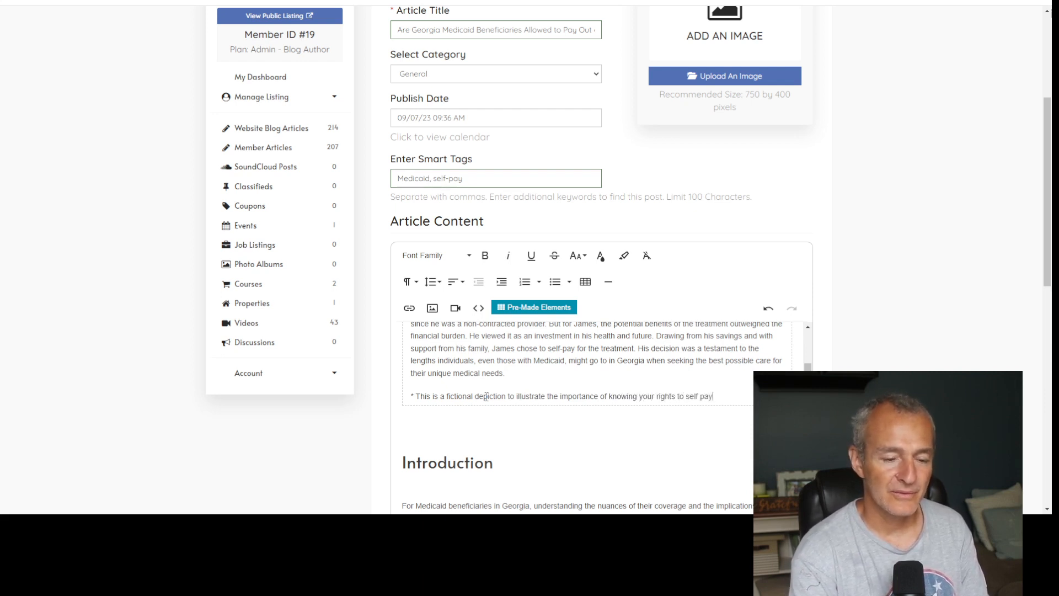
pyautogui.write(' for ')
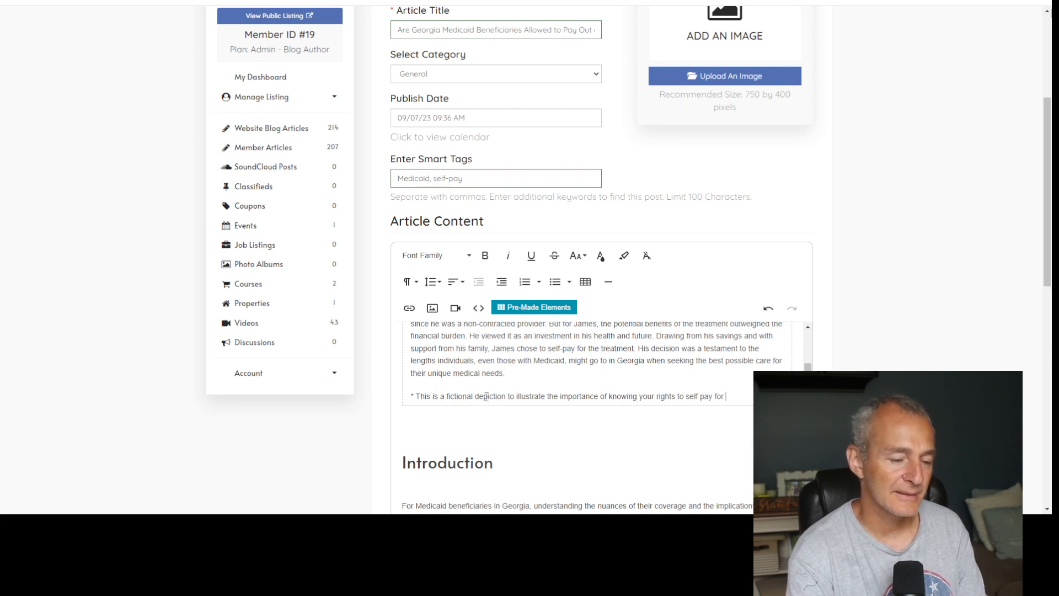
pyautogui.write('medical')
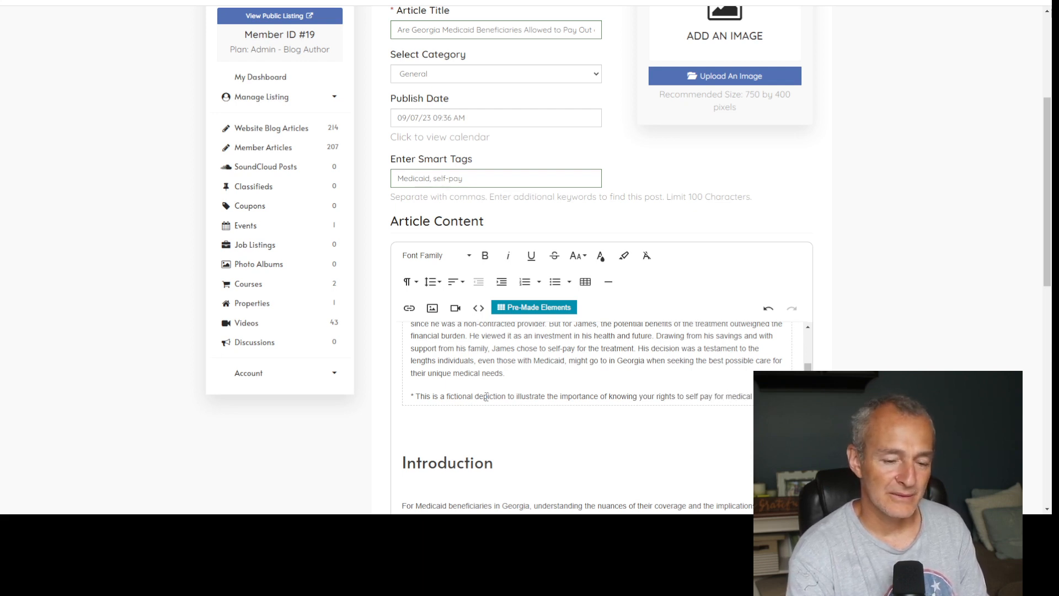
pyautogui.write(' services.')
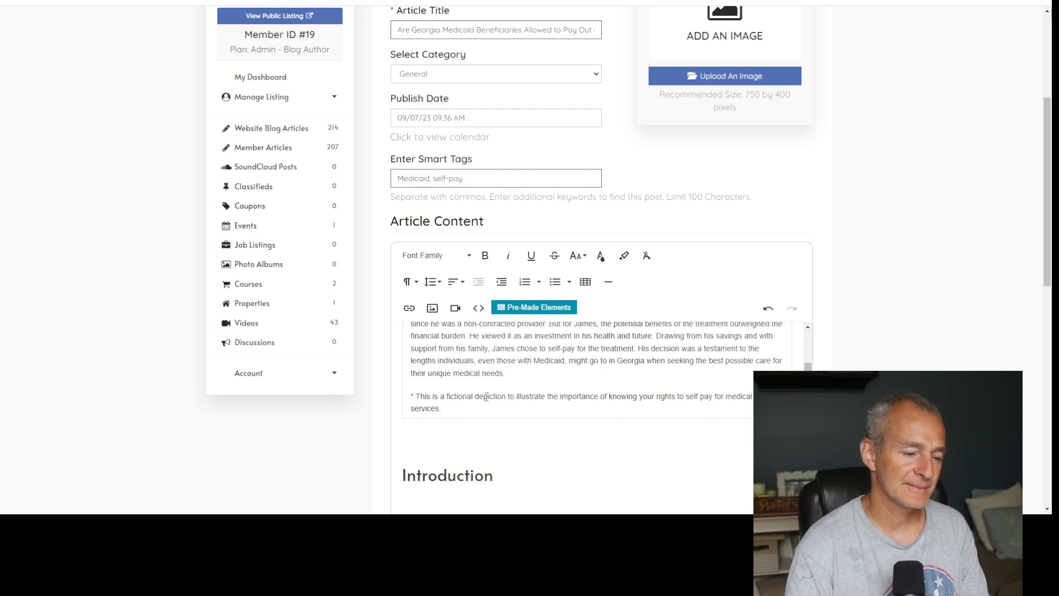
# Italicize the fictional-depiction note's sentence, leaving out the asterisk before it
pyautogui.click(412, 396)
pyautogui.click(418, 396)
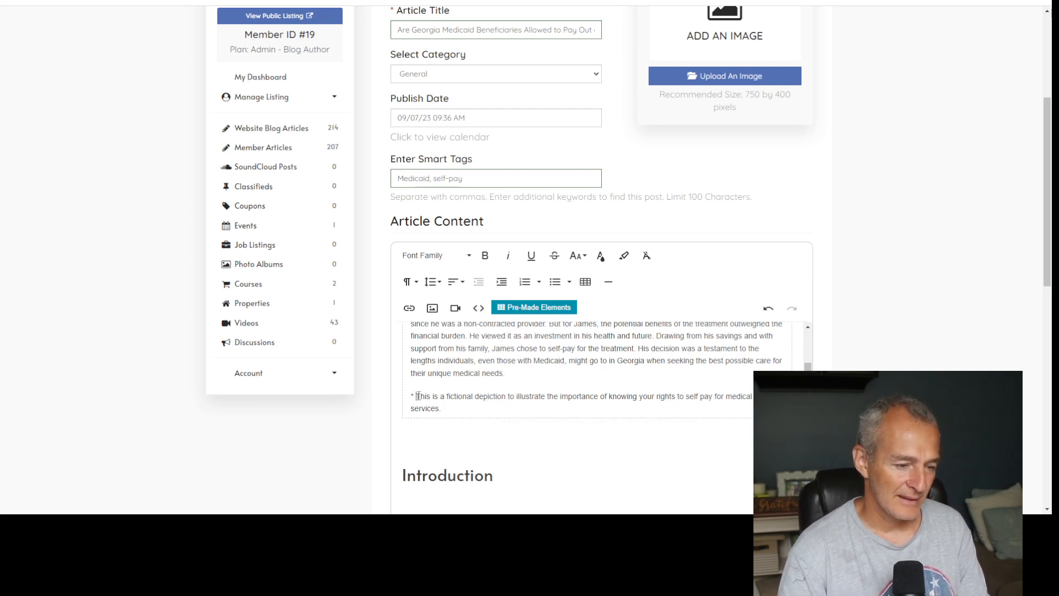
pyautogui.moveTo(418, 396); pyautogui.dragTo(445, 408)
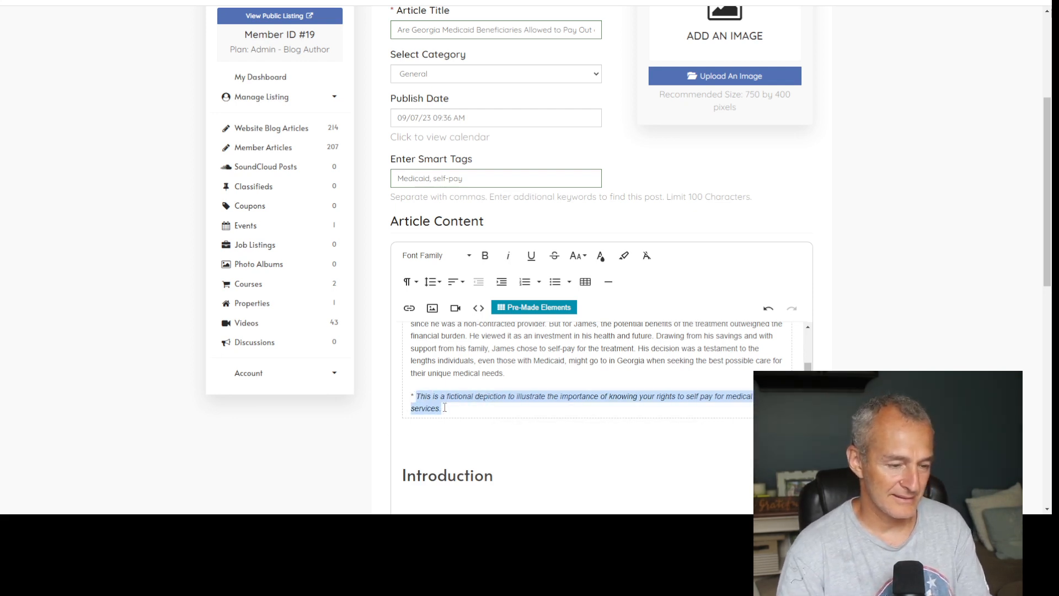
pyautogui.hotkey('ctrl', 'i')
pyautogui.click(445, 408)
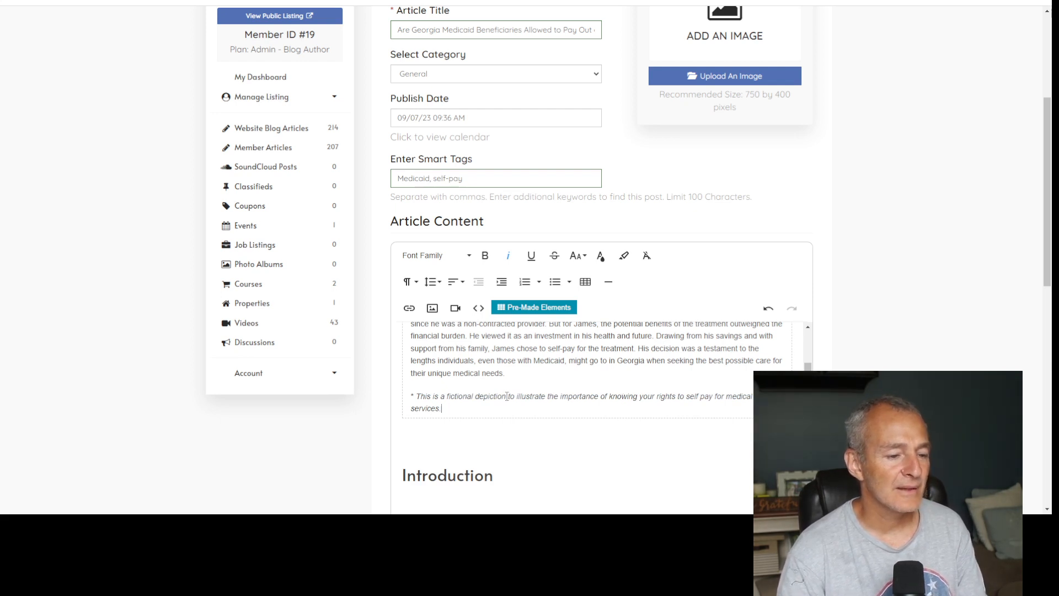
# Fill the background of the narrative's table cell with light yellow from the color palette
pyautogui.scroll(3, 509, 394)
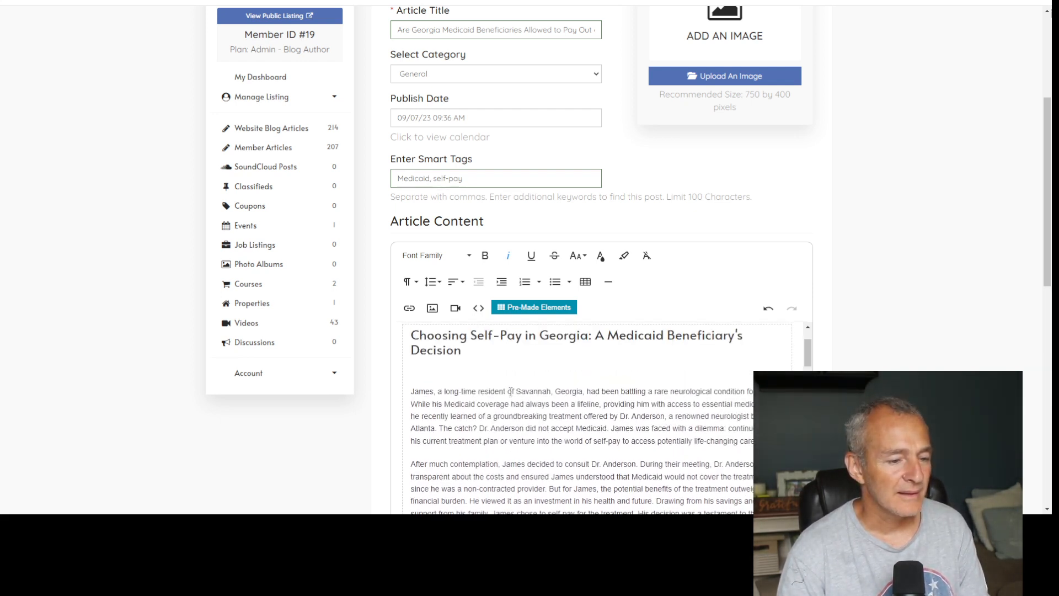
pyautogui.scroll(1, 509, 393)
pyautogui.scroll(-5, 512, 434)
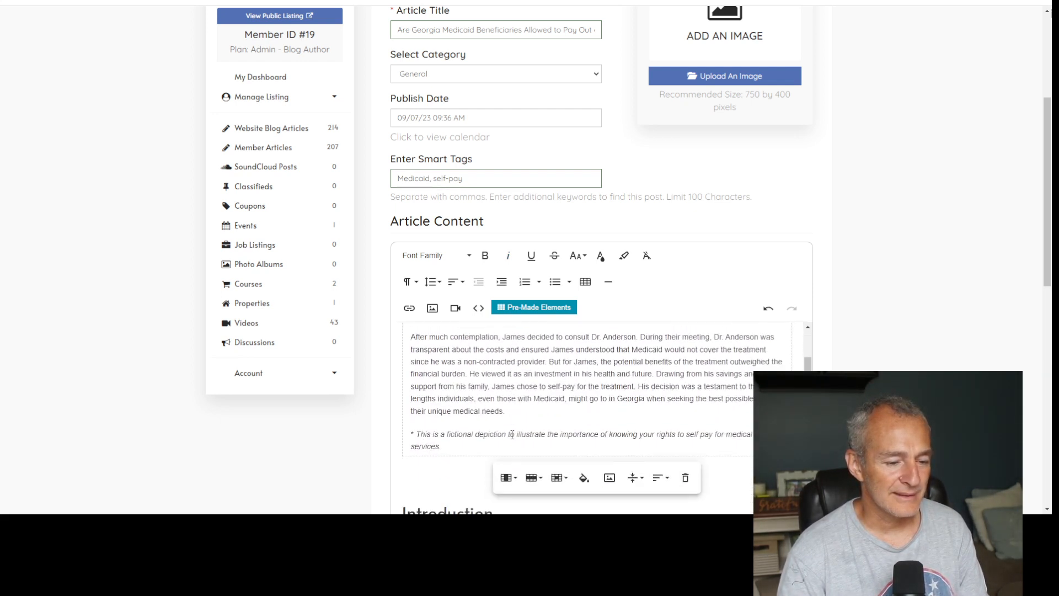
pyautogui.click(583, 440)
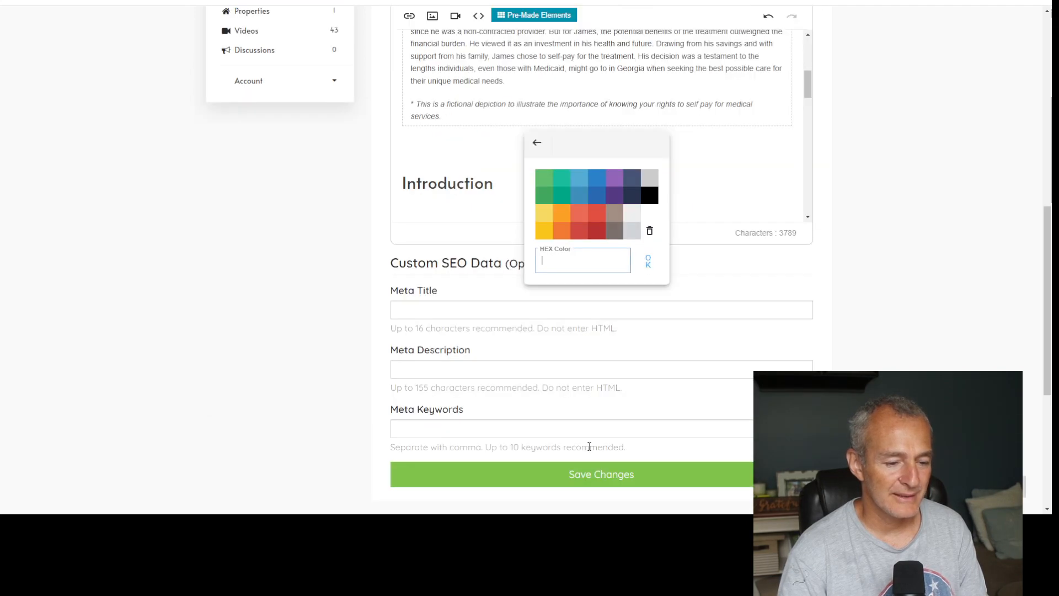
pyautogui.click(568, 260)
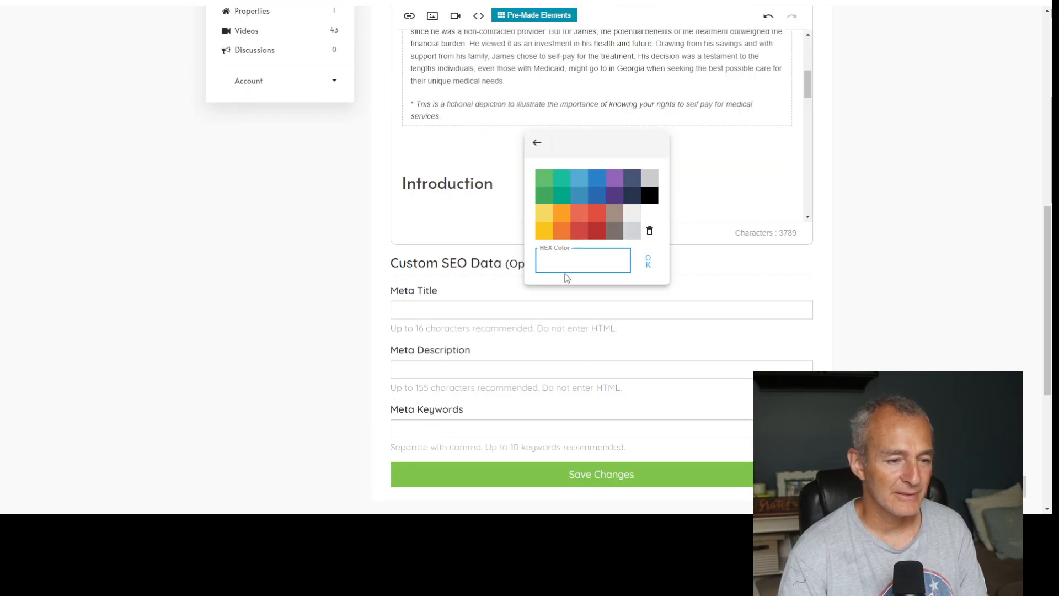
pyautogui.click(545, 214)
pyautogui.scroll(4, 616, 201)
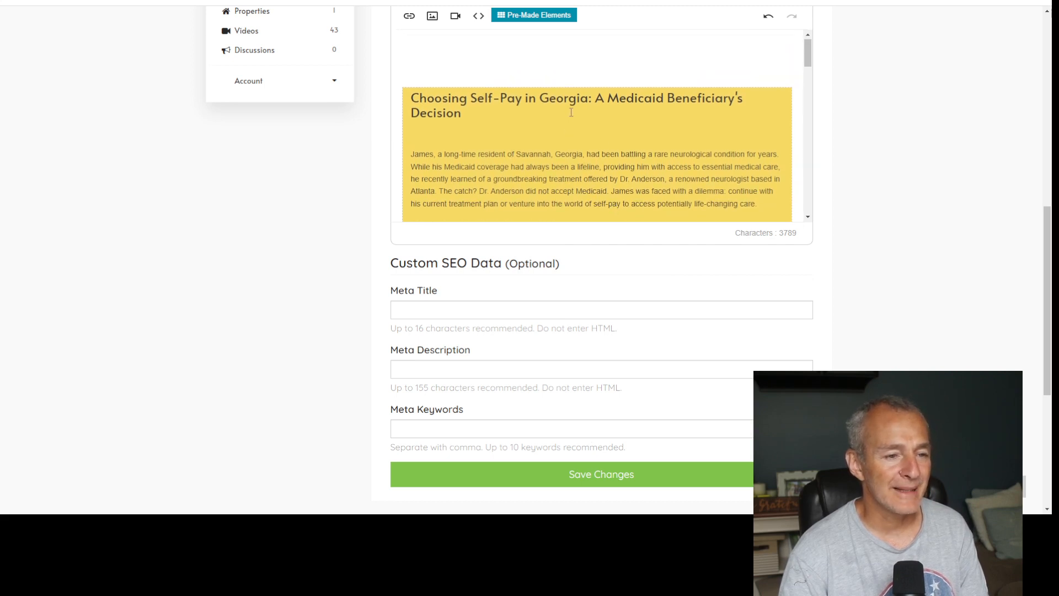
# Add "border-radius: 25px;" to the narrative table cell's style in the article's HTML code and save the article
pyautogui.click(414, 96)
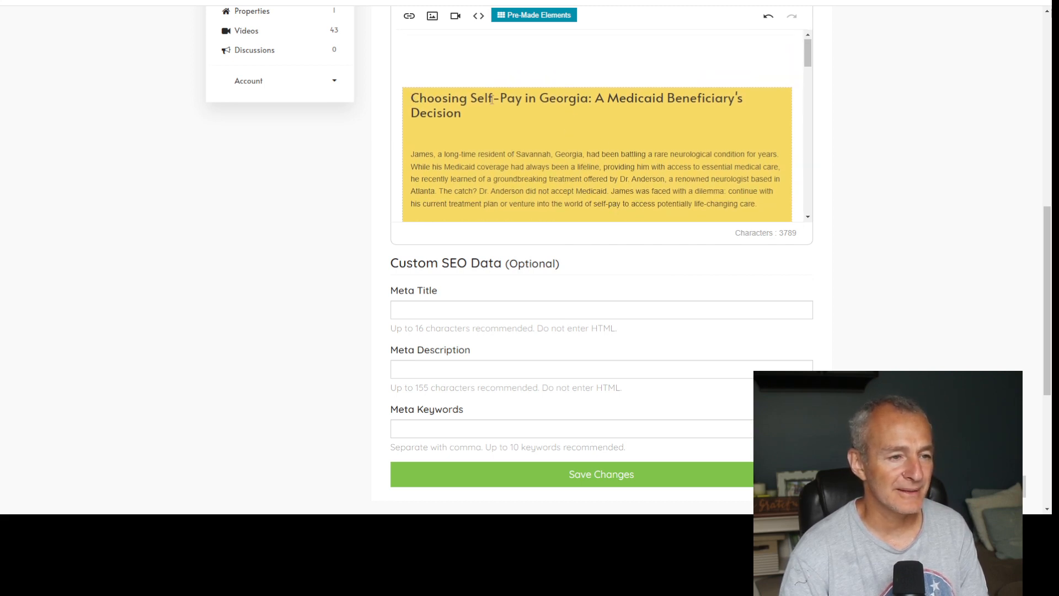
pyautogui.click(478, 15)
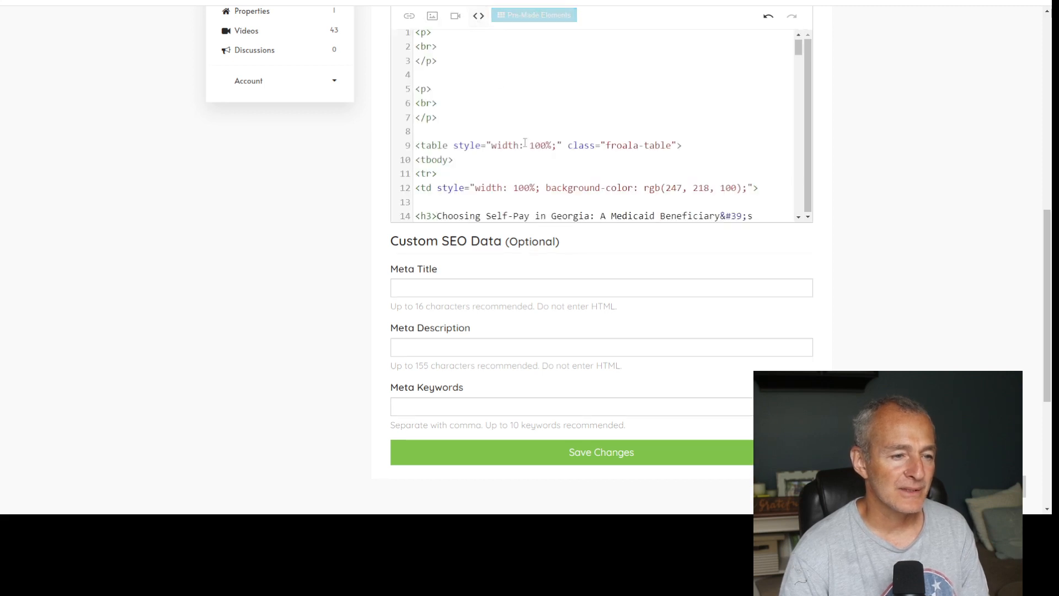
pyautogui.click(746, 188)
pyautogui.write('b')
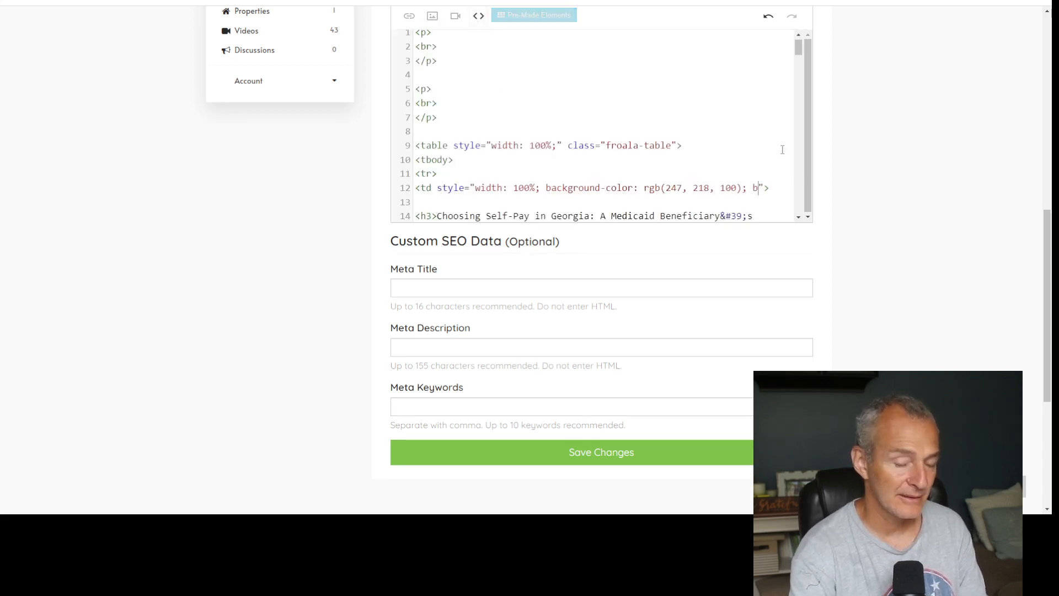
pyautogui.write('order-rad')
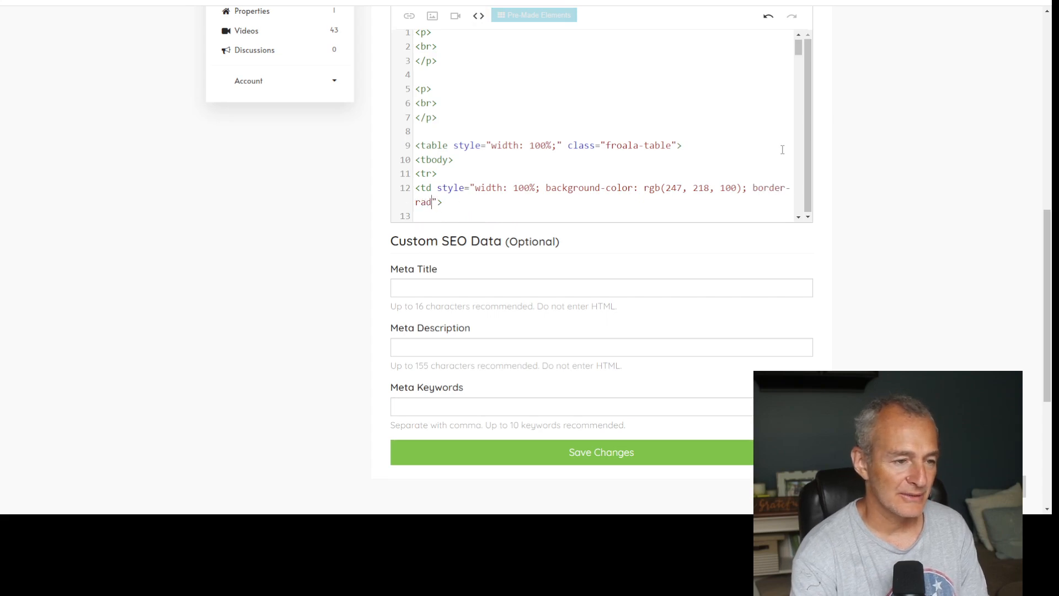
pyautogui.write('ius')
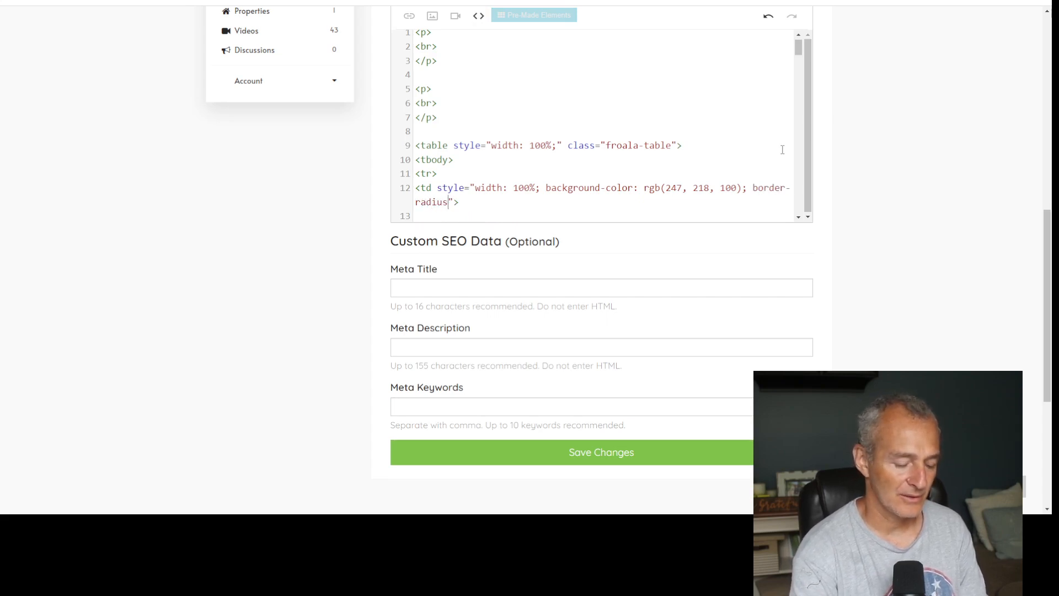
pyautogui.write(': 25')
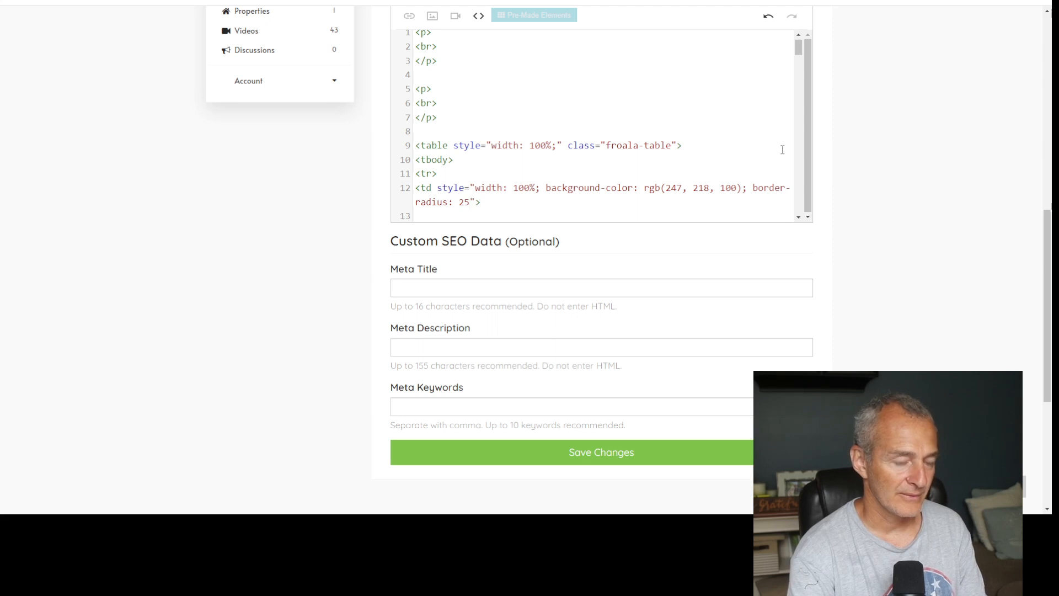
pyautogui.write('px')
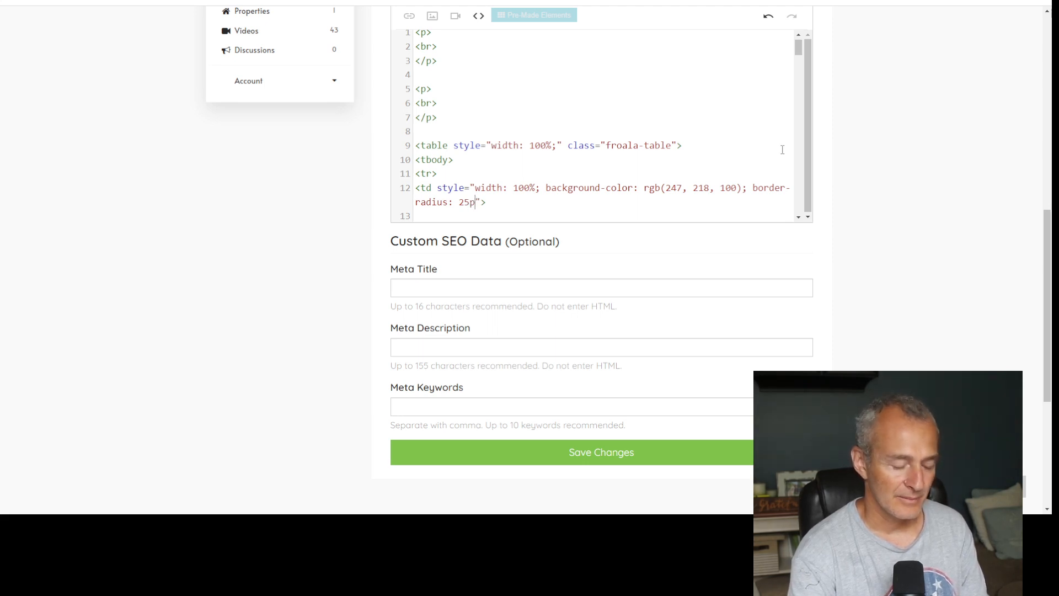
pyautogui.write(';')
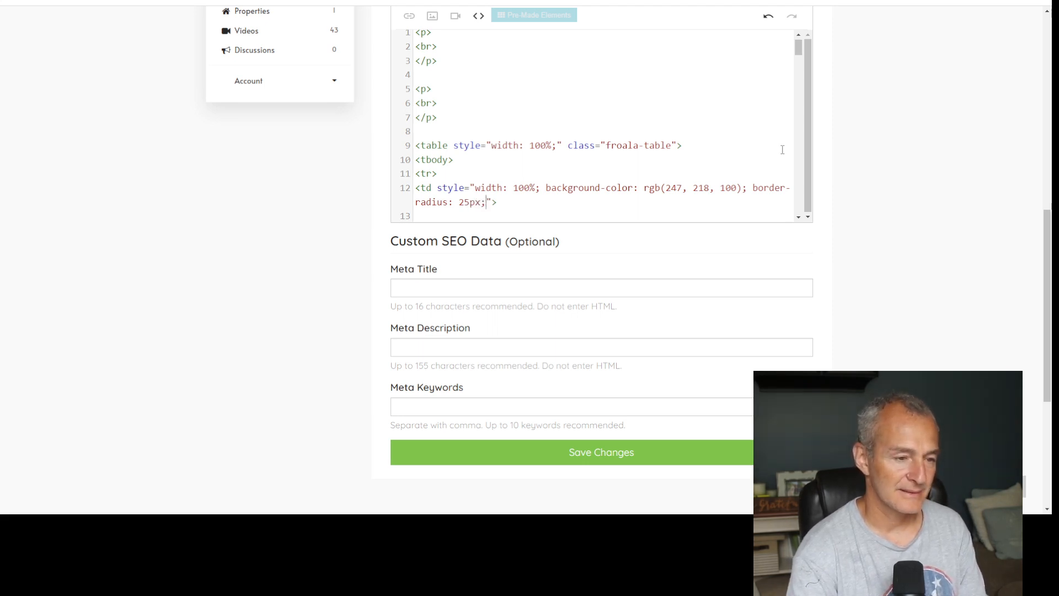
pyautogui.click(637, 459)
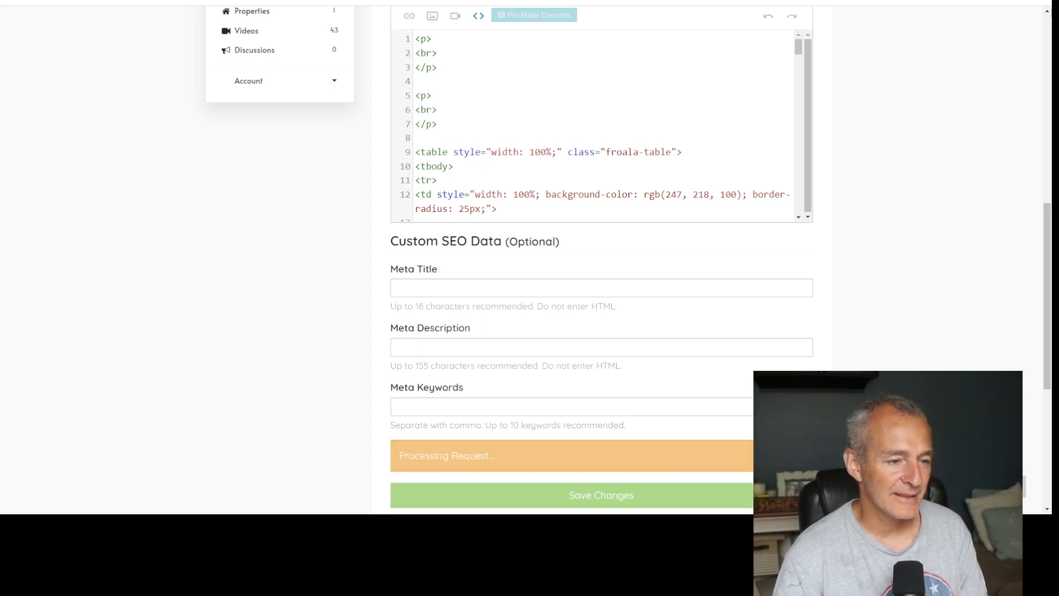
# View the saved post and examine the narrative box, the note and the formatting of the article sections
pyautogui.scroll(-6, 632, 332)
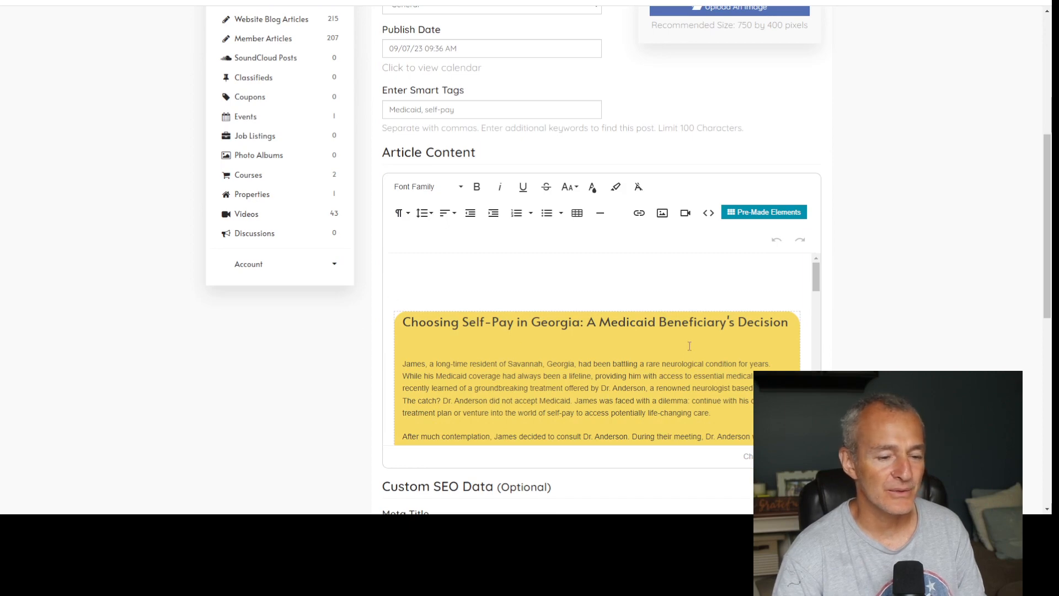
pyautogui.scroll(3, 942, 113)
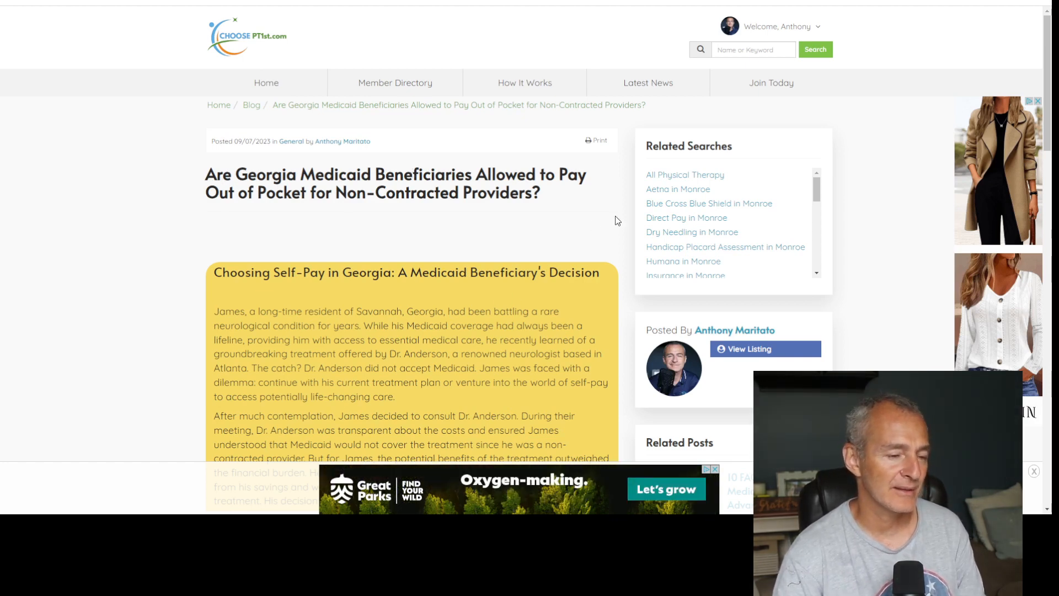
pyautogui.scroll(-2, 614, 217)
pyautogui.scroll(2, 614, 217)
pyautogui.scroll(-7, 614, 217)
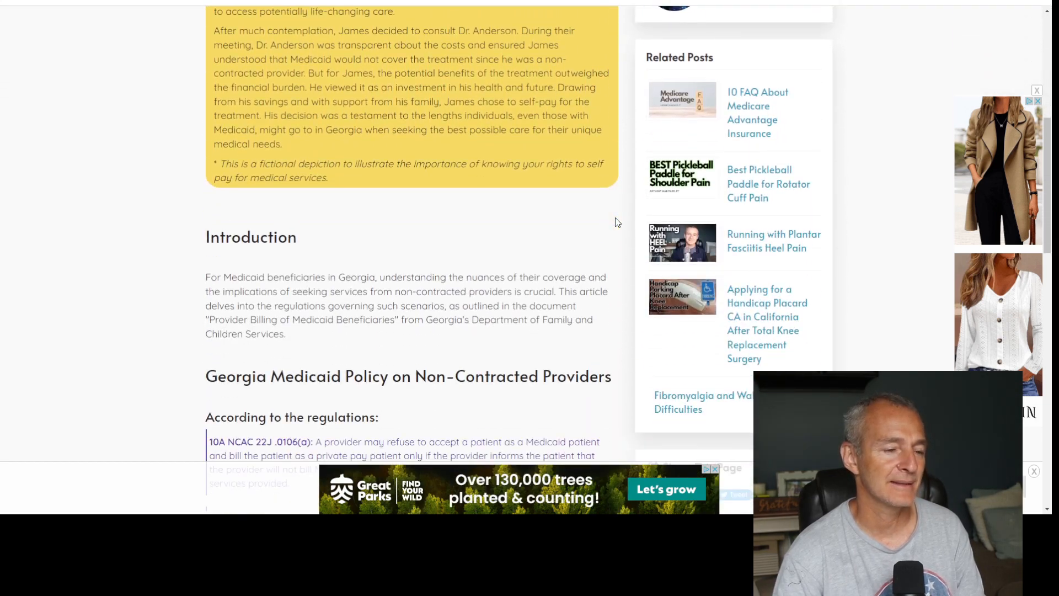
pyautogui.scroll(-6, 617, 222)
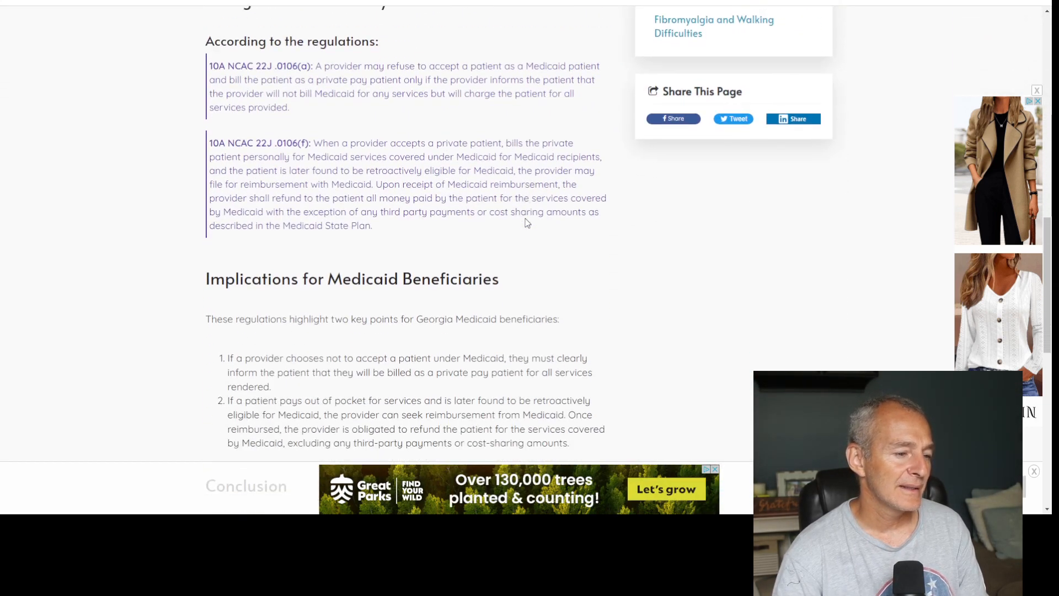
pyautogui.scroll(-7, 527, 222)
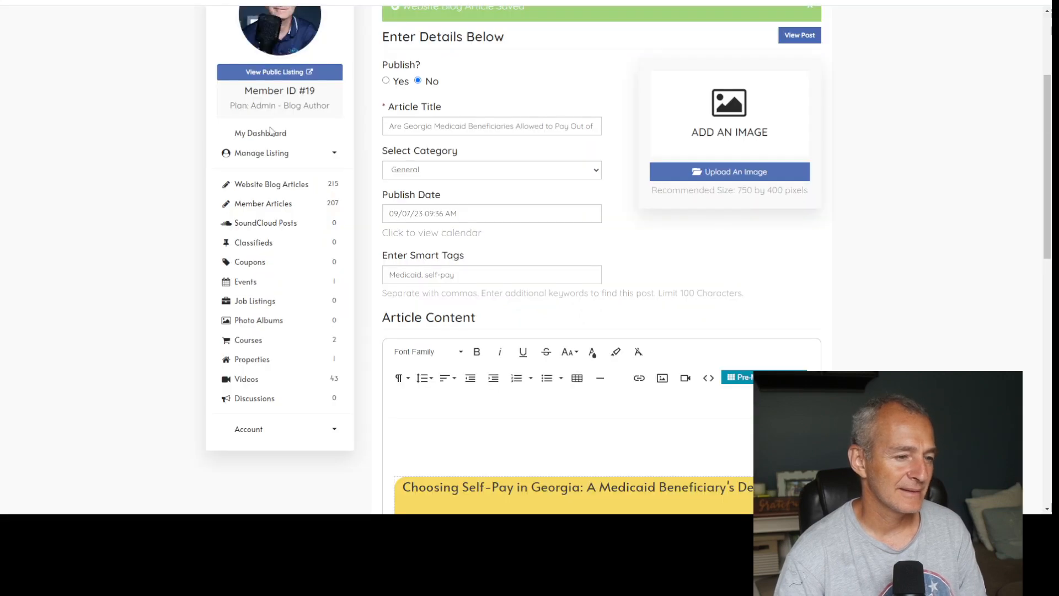
# Add the line "Links and Resources:" below the disclaimer text and format it as a heading like "Disclaimer"
pyautogui.scroll(-8, 557, 166)
pyautogui.scroll(-5, 558, 167)
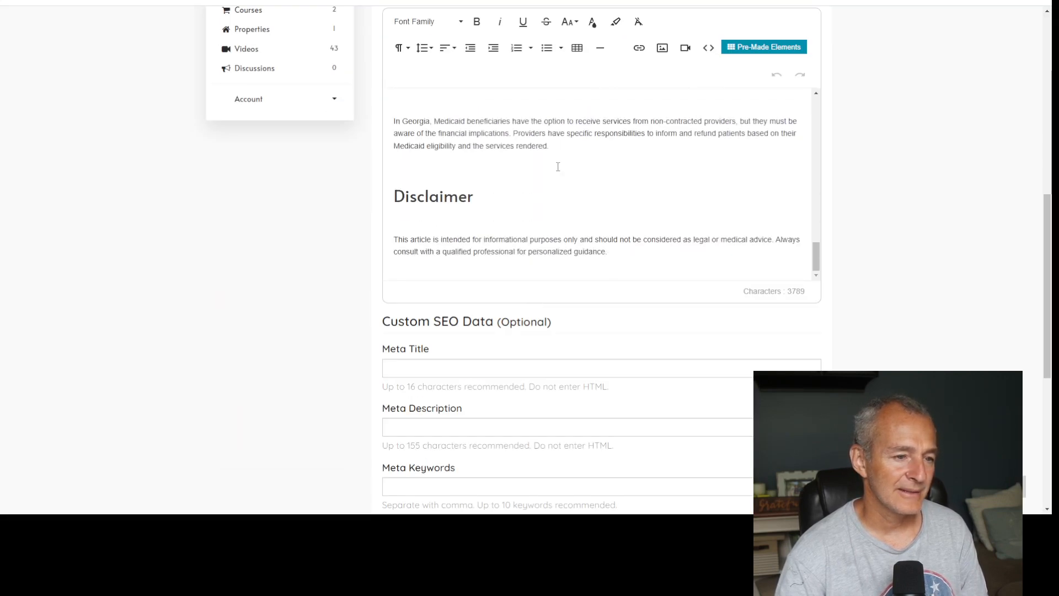
pyautogui.click(688, 262)
pyautogui.press('Return')
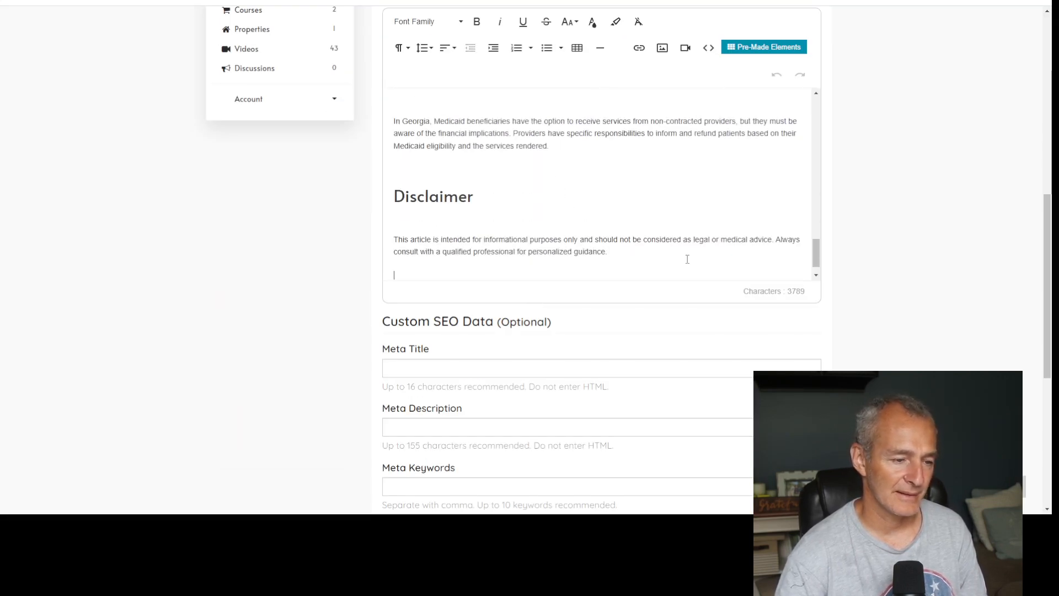
pyautogui.press('Return')
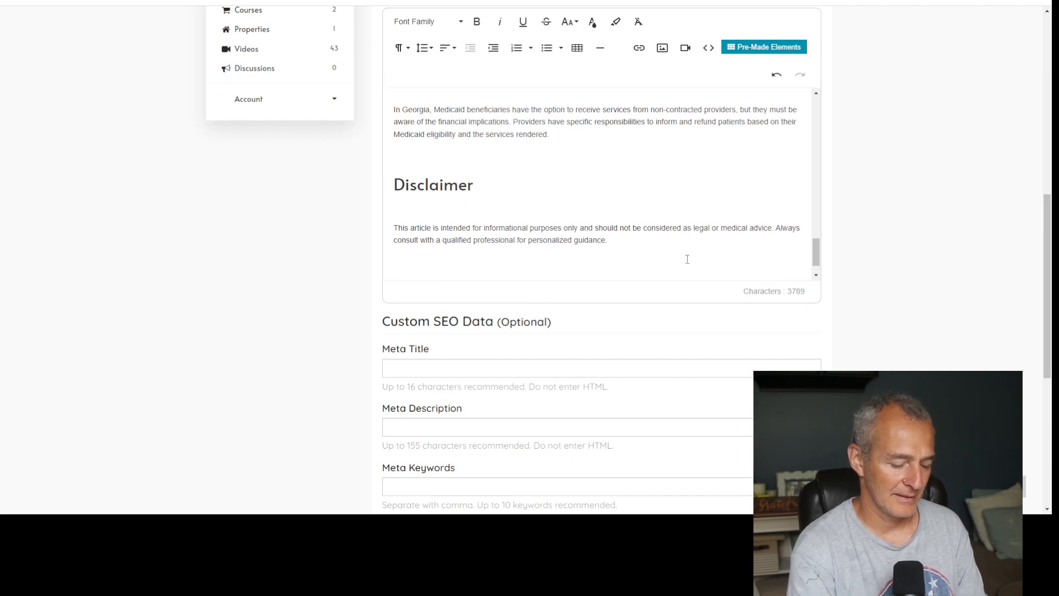
pyautogui.press('Return')
pyautogui.write('Links and R')
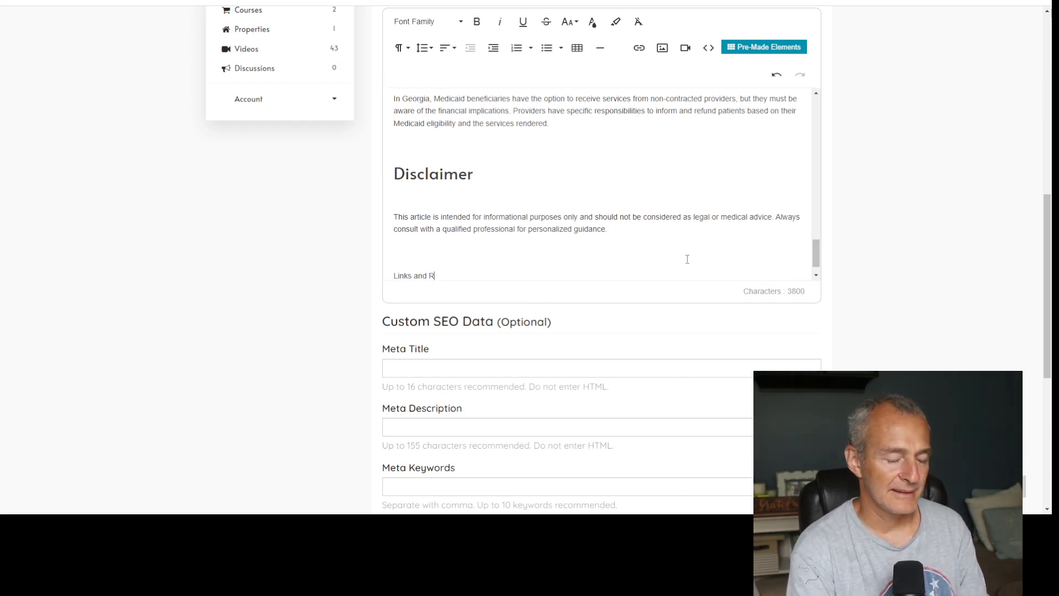
pyautogui.write('esource')
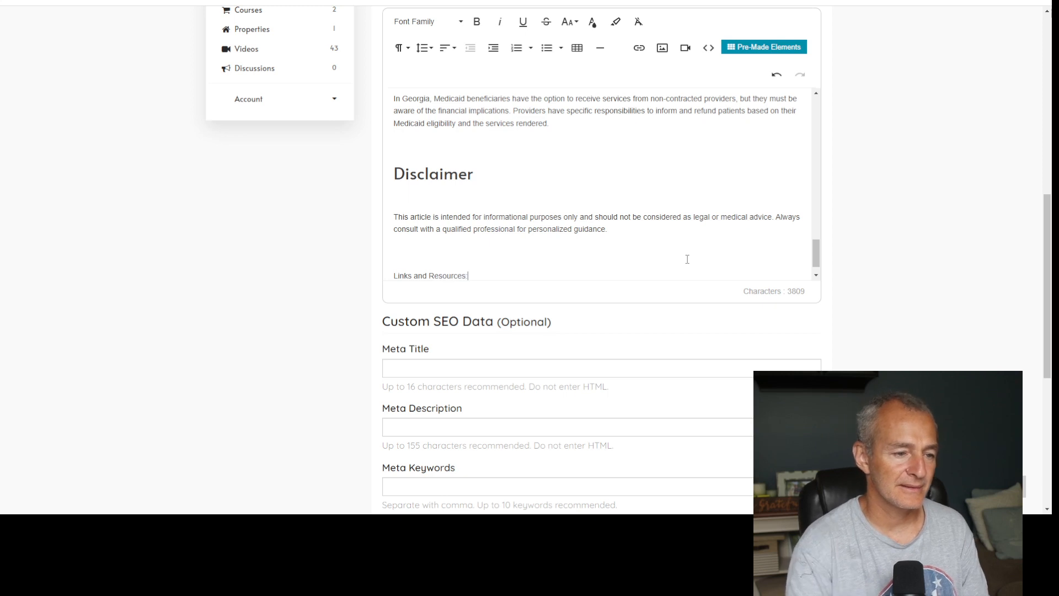
pyautogui.write('s:')
pyautogui.click(402, 47)
pyautogui.click(420, 123)
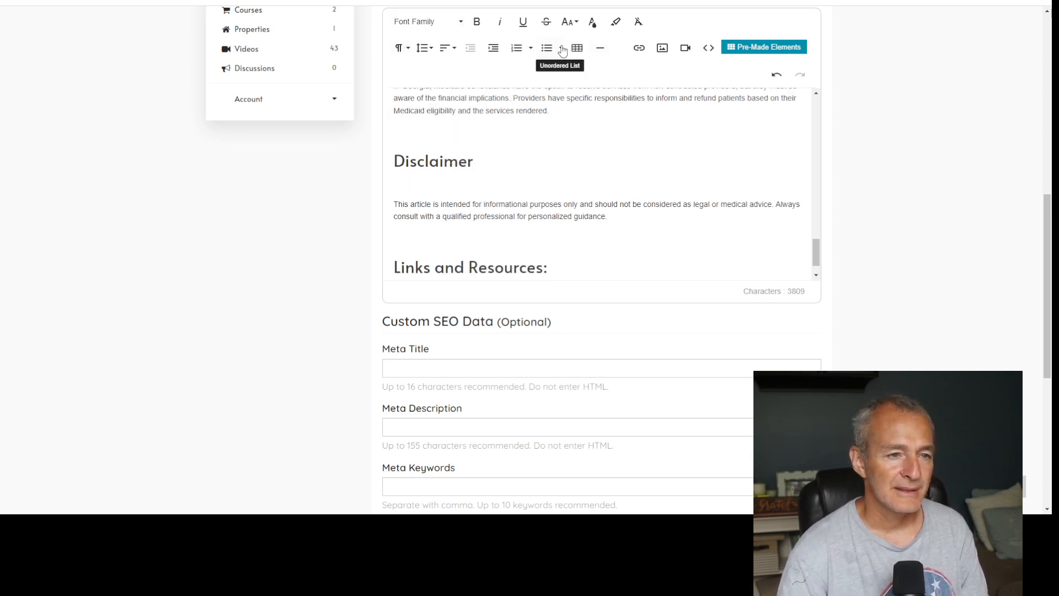
# Insert a one-column, two-row table under the "Links and Resources:" heading and paste the local Understanding_Medicaid.pdf path into its first cell
pyautogui.click(578, 52)
pyautogui.click(581, 97)
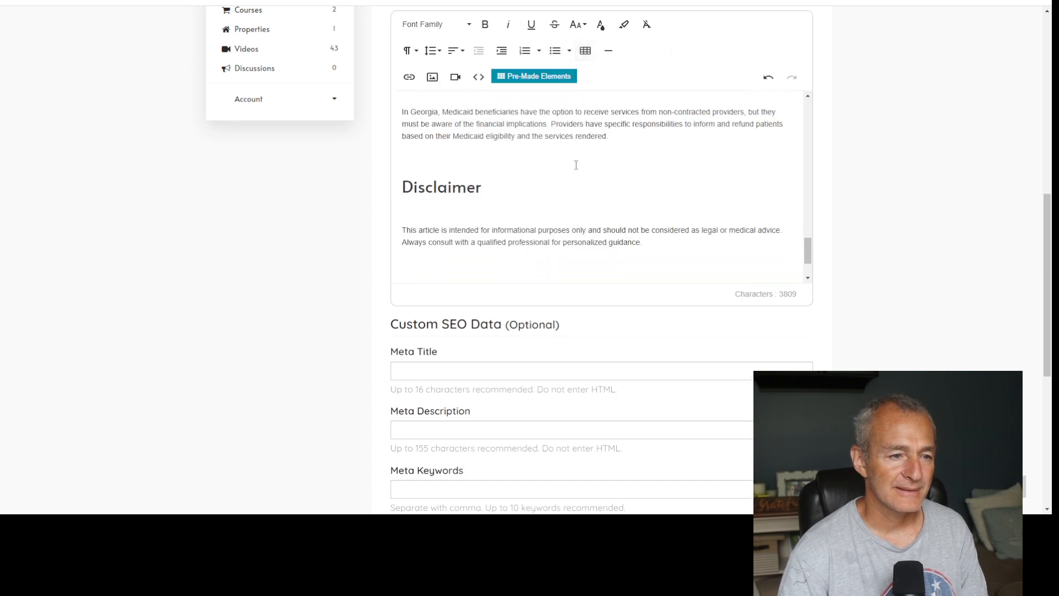
pyautogui.write('file:///K:/siest/Downloads/Understanding_Medicaid.pdf')
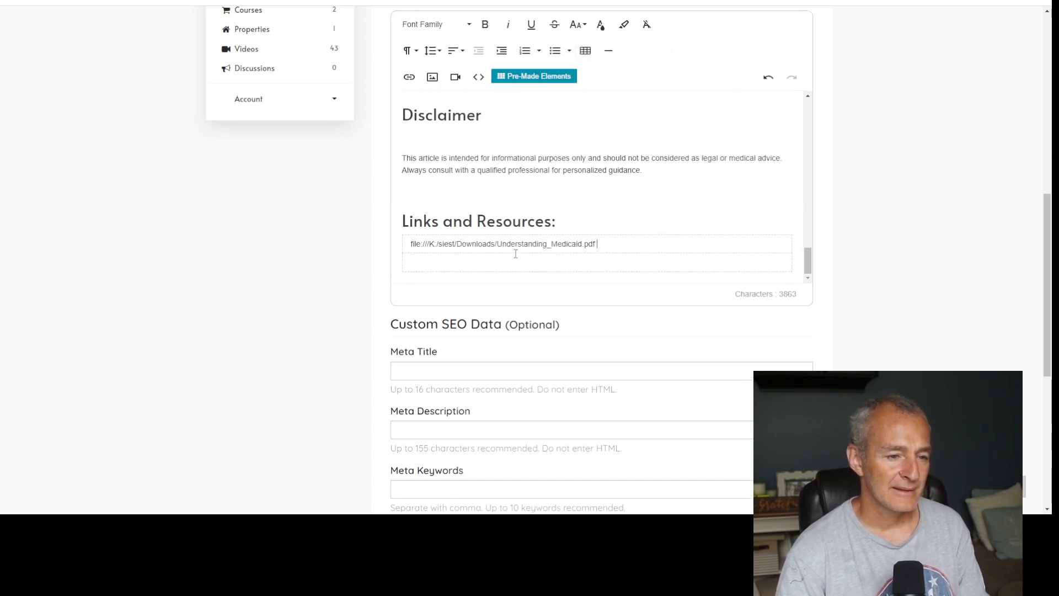
pyautogui.click(644, 240)
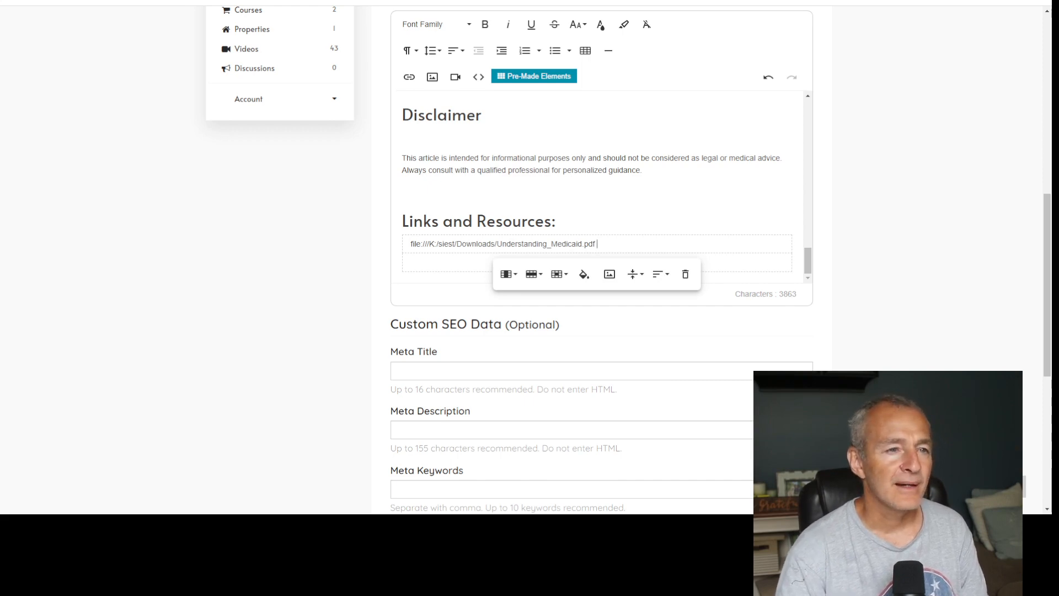
pyautogui.click(441, 1)
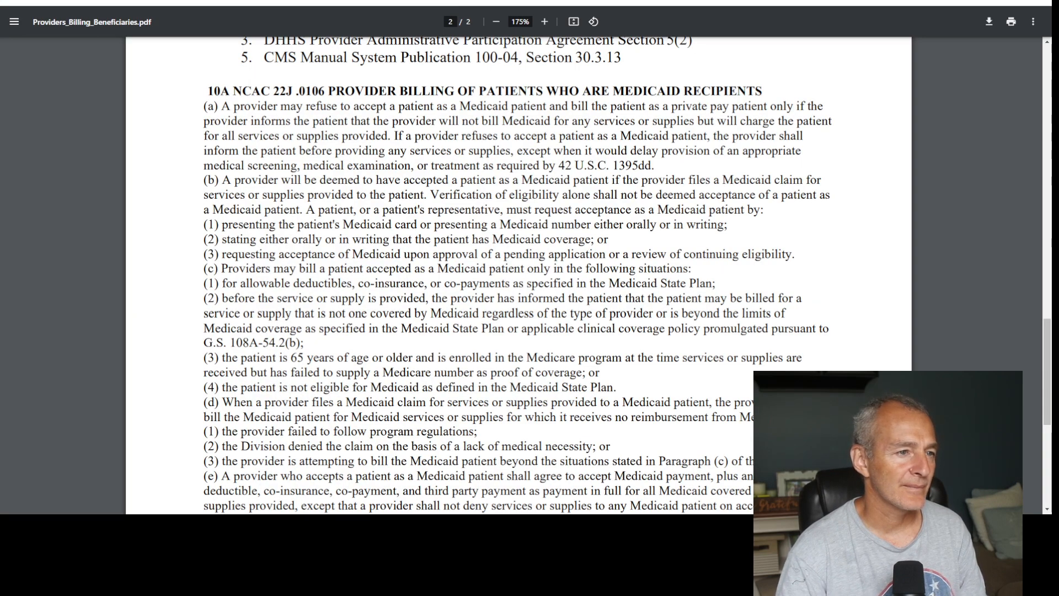
pyautogui.click(22, 1)
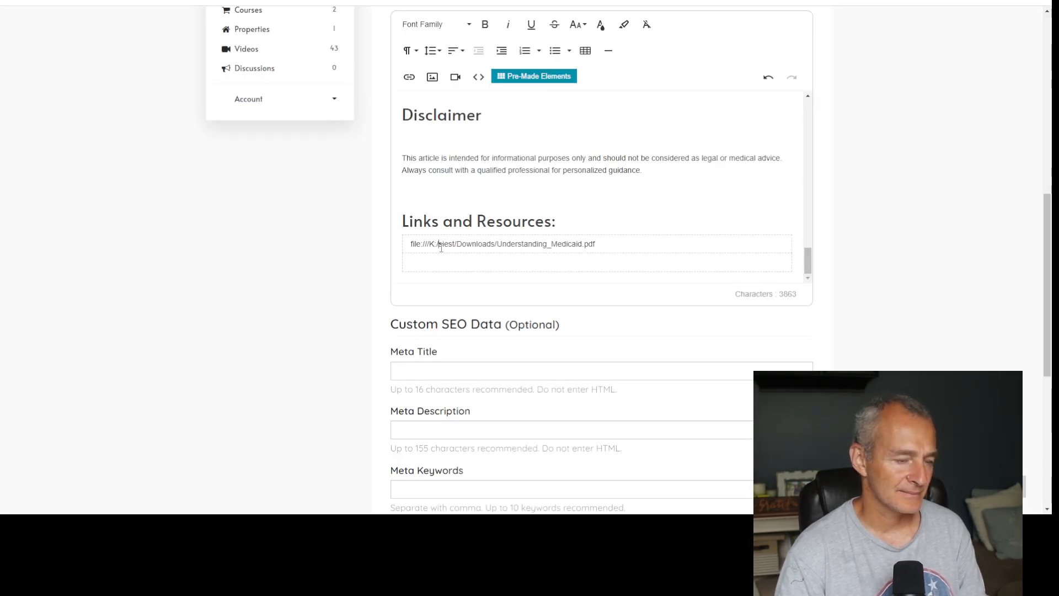
pyautogui.hotkey('ctrl', 'a')
pyautogui.tripleClick(441, 243)
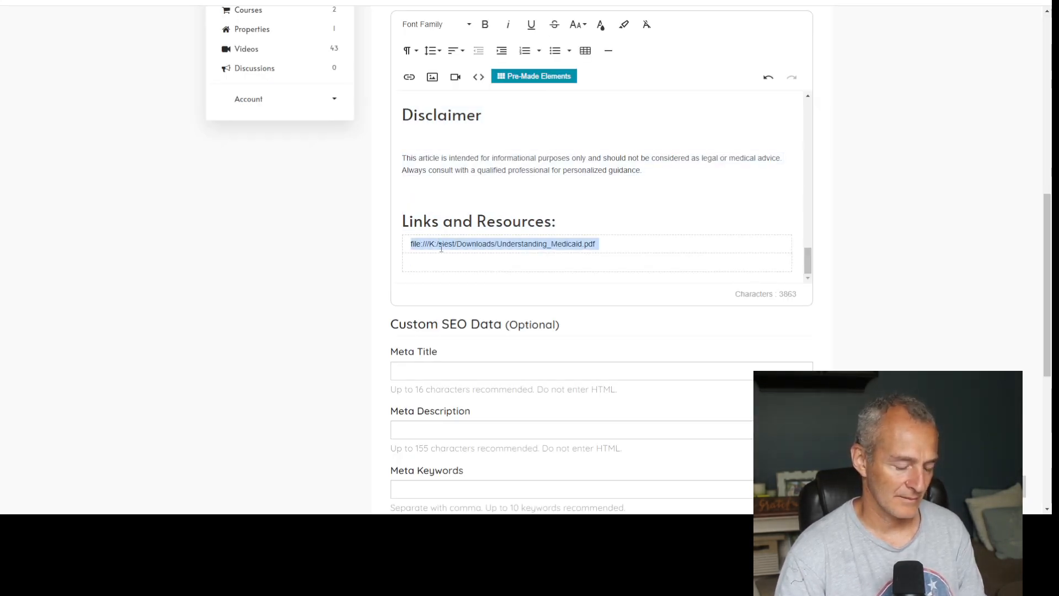
pyautogui.write('https://dfcs.georgia.gov/document/document/understanding-medicaid/download')
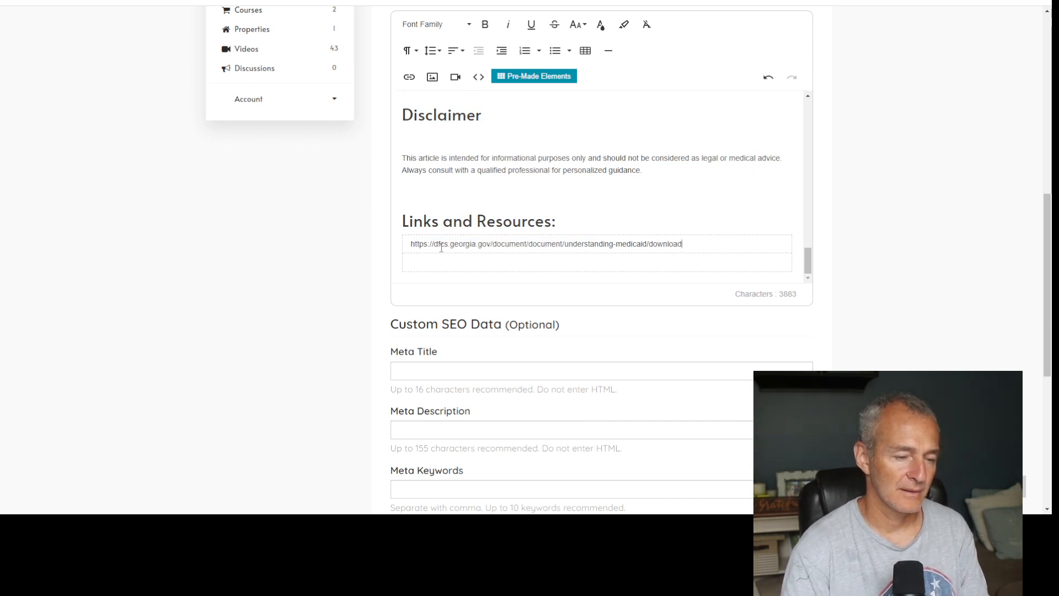
# Replace the web address in the first table cell with the text "Understanding Medicaid - PDF"
pyautogui.hotkey('ctrl', 'a')
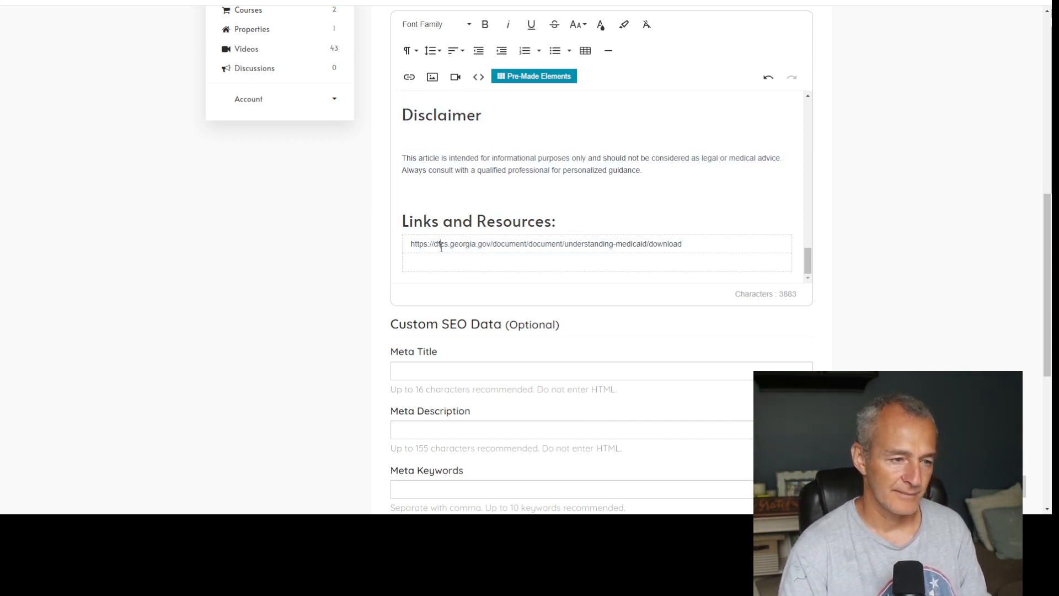
pyautogui.tripleClick(441, 244)
pyautogui.write('Underst')
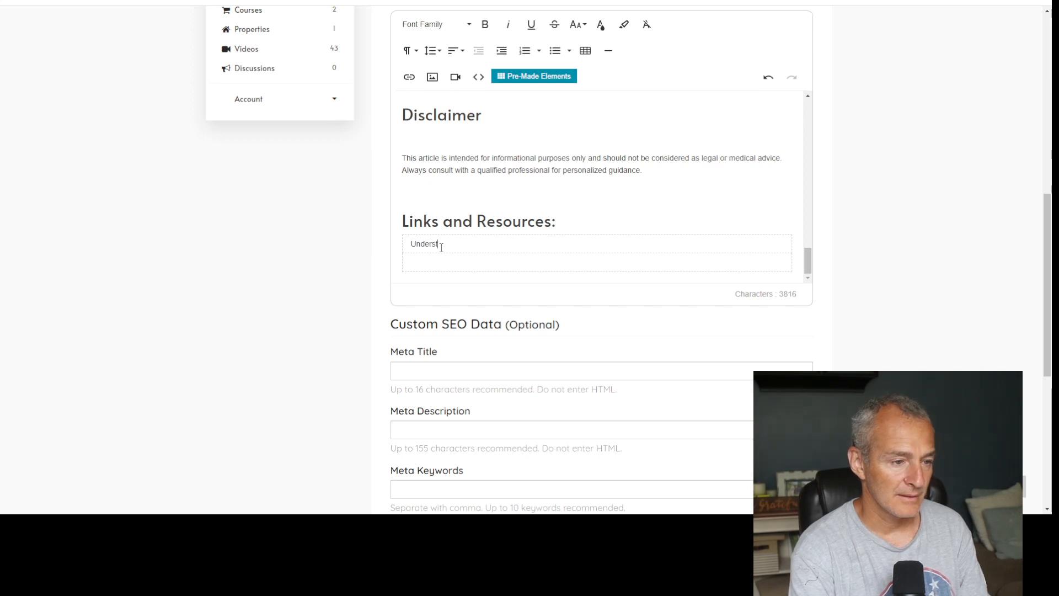
pyautogui.write('anding Medicaid')
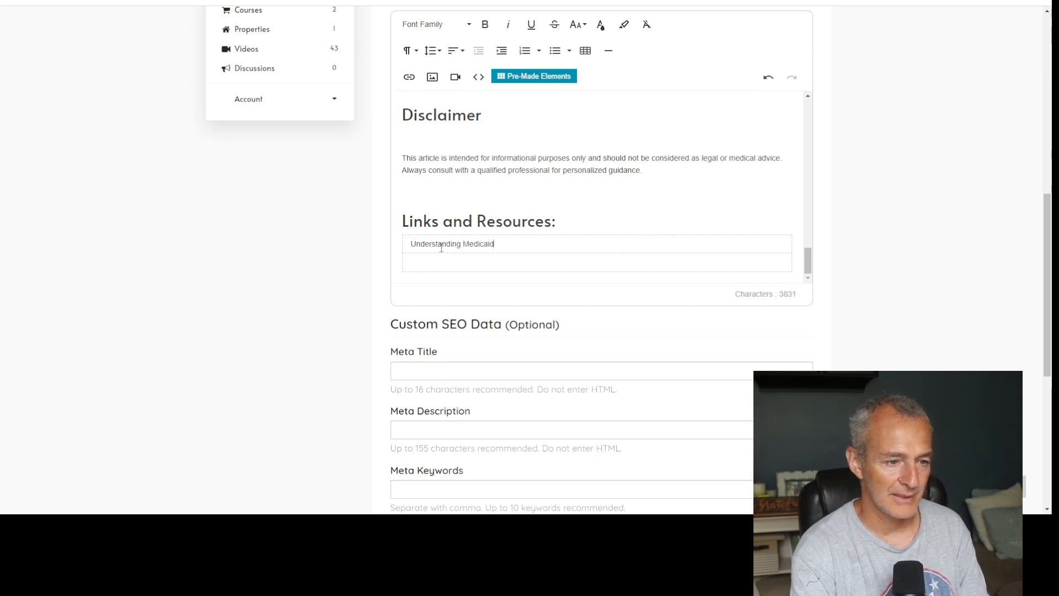
pyautogui.write(' - PDF')
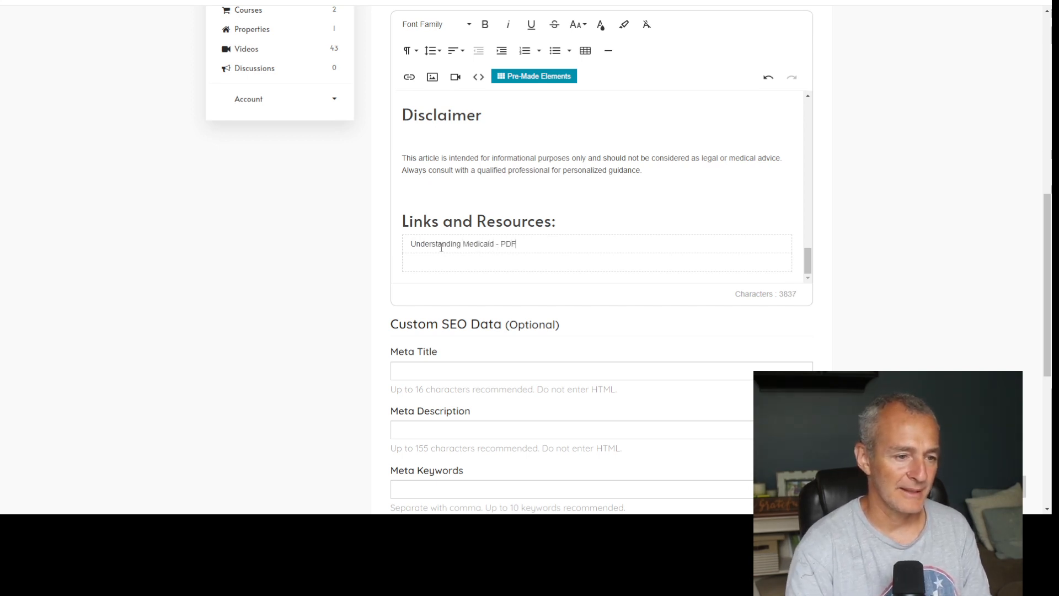
# Link the "Understanding Medicaid - PDF" text to the copied dfcs.georgia.gov download address, set to open in a new tab
pyautogui.tripleClick(441, 247)
pyautogui.hotkey('ctrl', 'k')
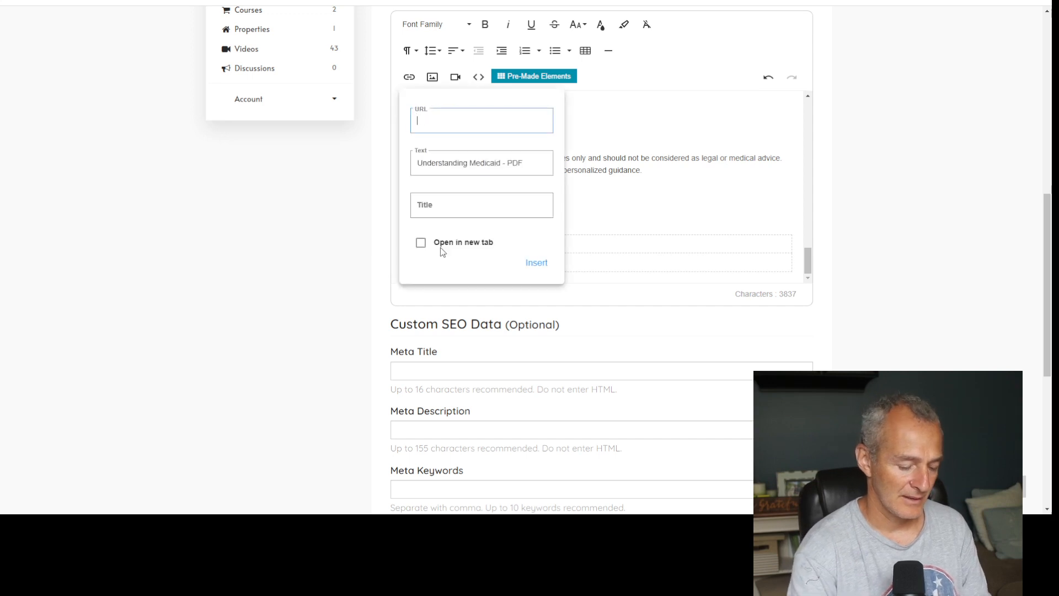
pyautogui.hotkey('ctrl', 'v')
pyautogui.click(442, 247)
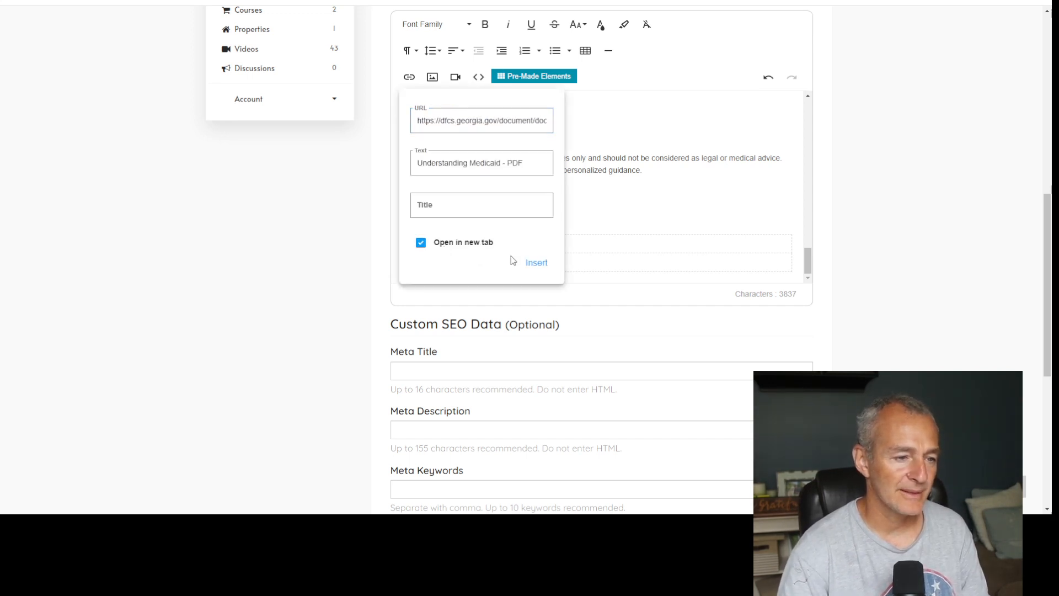
pyautogui.click(537, 263)
pyautogui.click(618, 261)
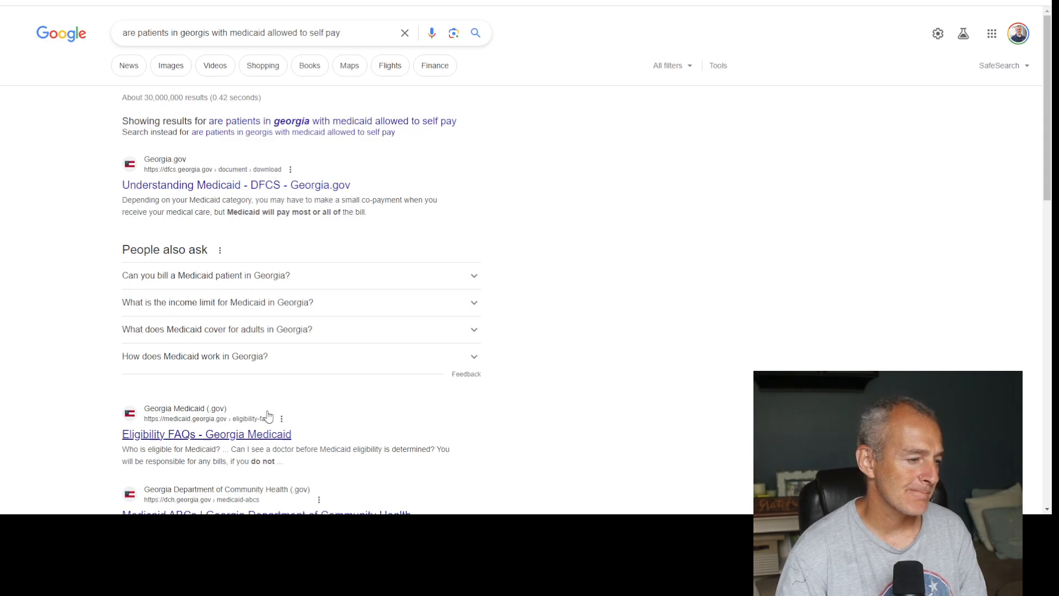
# Copy the title "Provider Billing of Medicaid Beneficiaries" from the Provider-Billing-Medicaid-Beneficiaries.pdf file and search Google for it
pyautogui.scroll(-2, 294, 463)
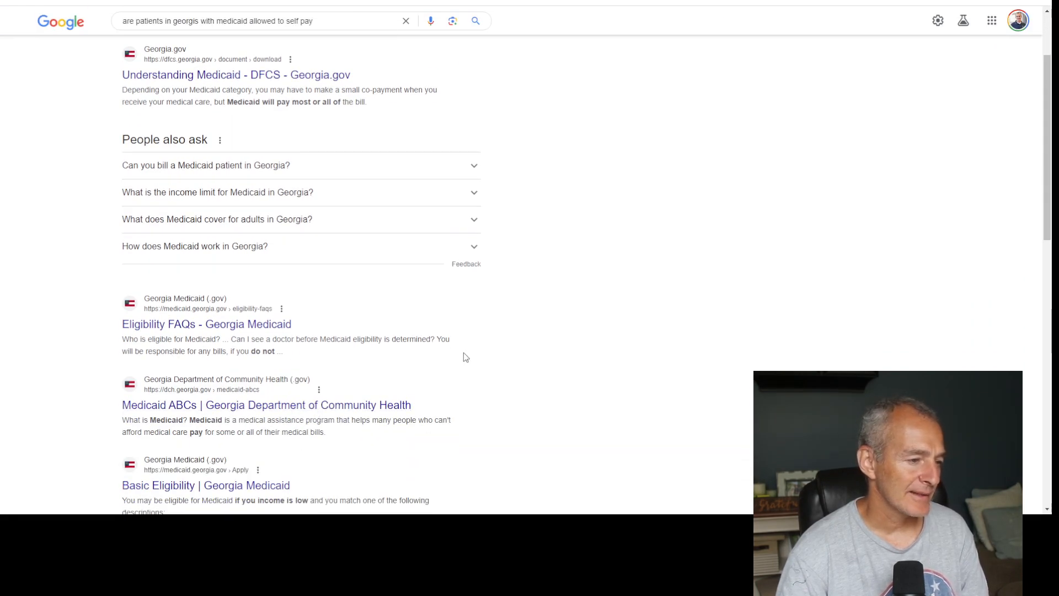
pyautogui.hotkey('ctrl', 't')
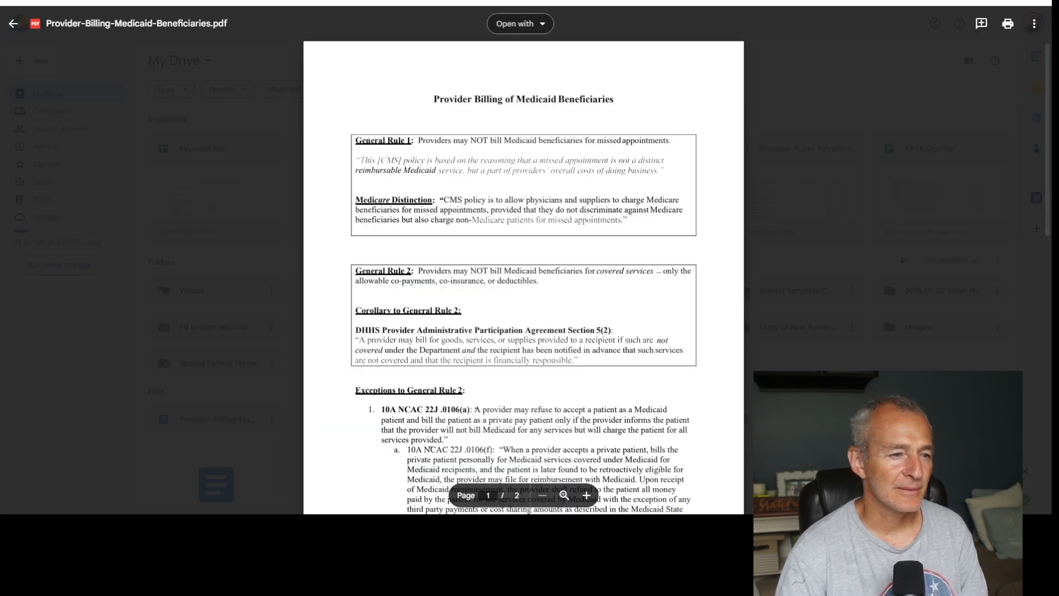
pyautogui.moveTo(427, 101); pyautogui.dragTo(614, 105)
pyautogui.hotkey('ctrl', 'c')
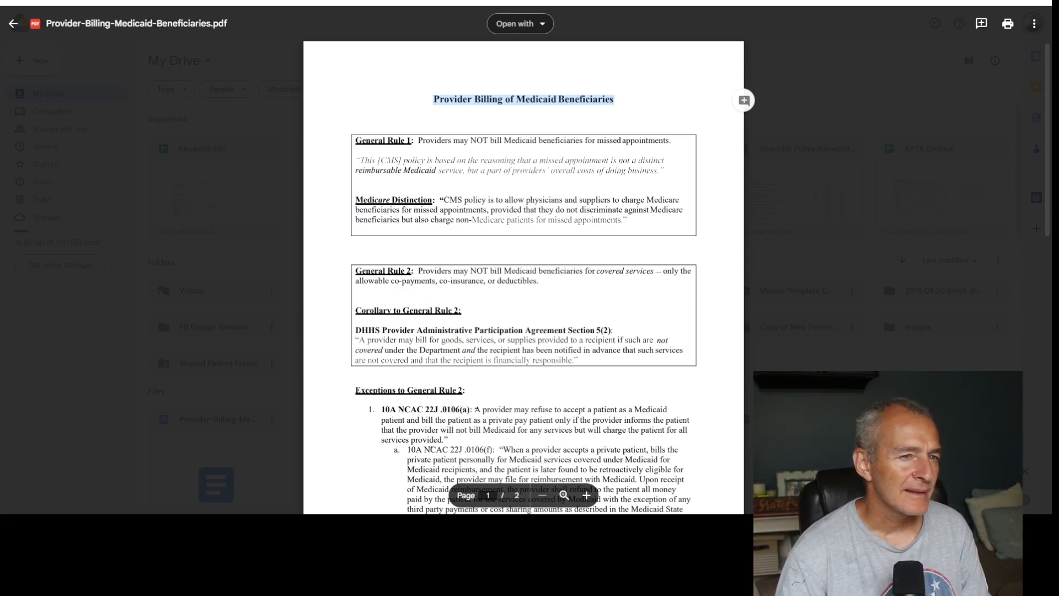
pyautogui.hotkey('ctrl', 't')
pyautogui.hotkey('ctrl', 'v')
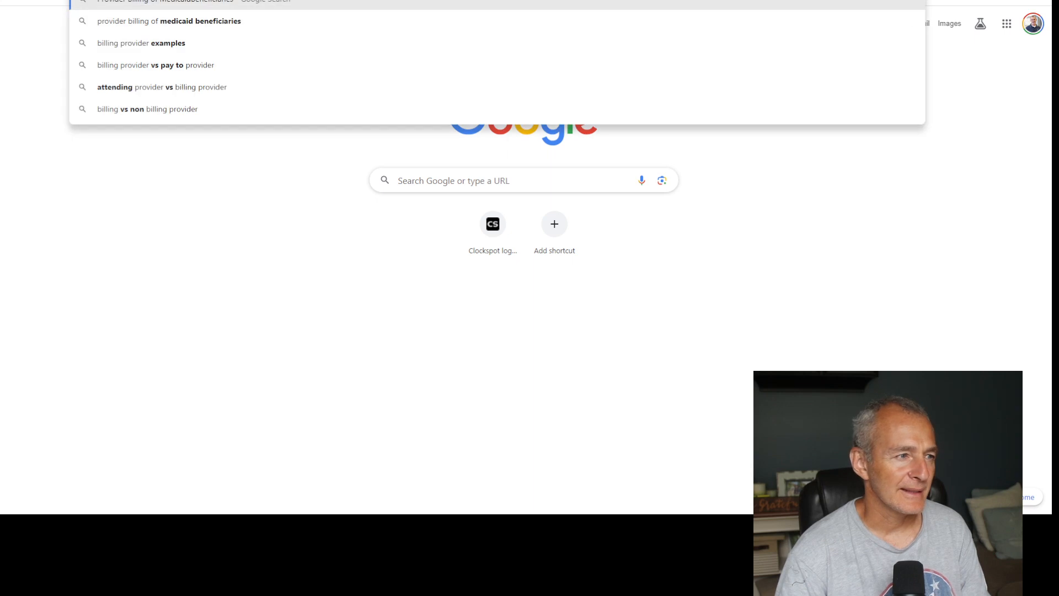
pyautogui.press('Return')
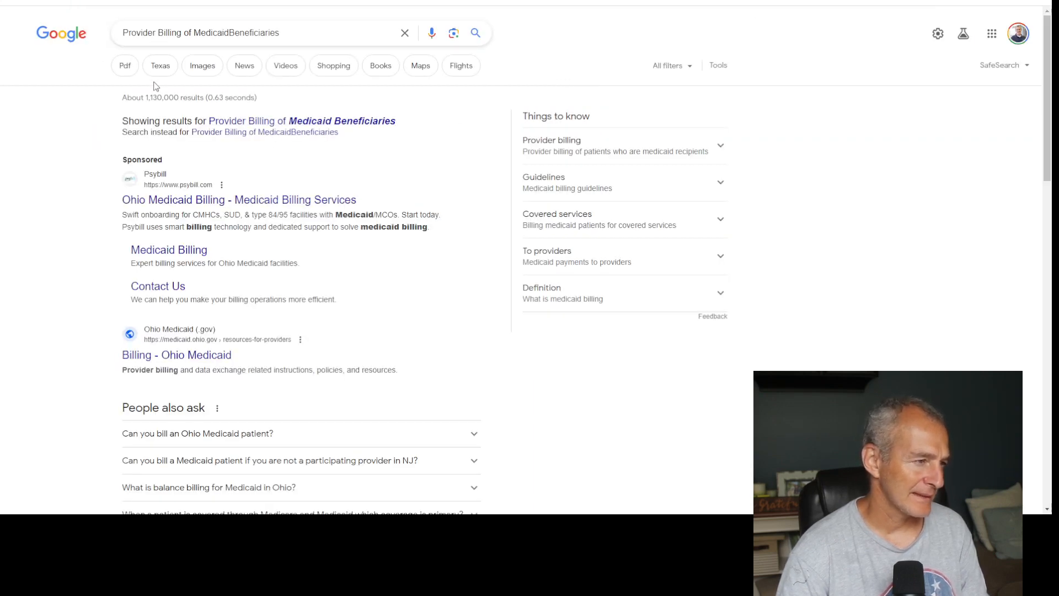
# Narrow the Google search by adding "Georgia" before the document title
pyautogui.click(126, 33)
pyautogui.write('Georgia')
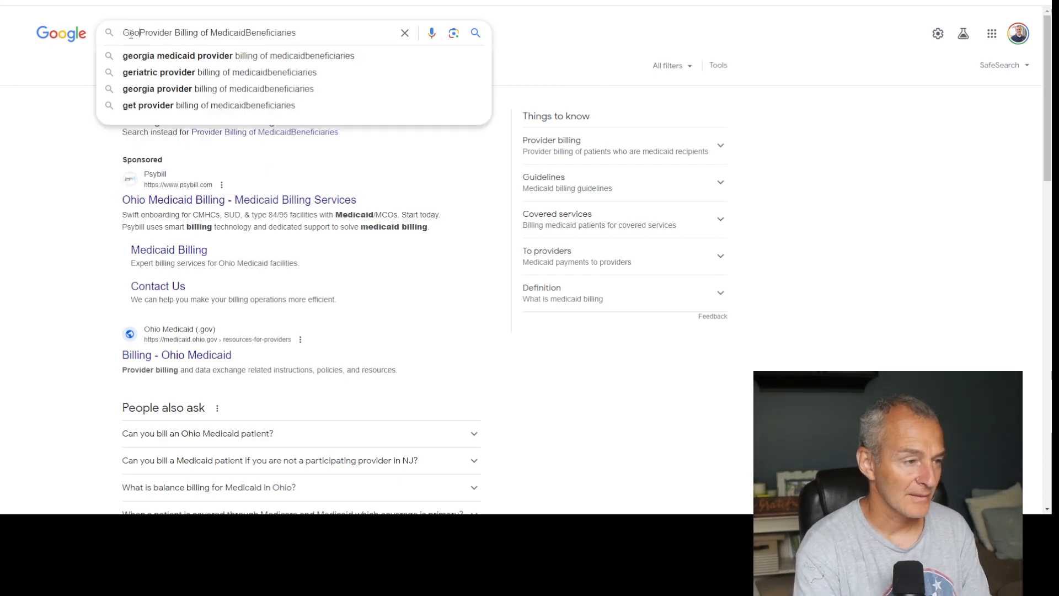
pyautogui.press('Return')
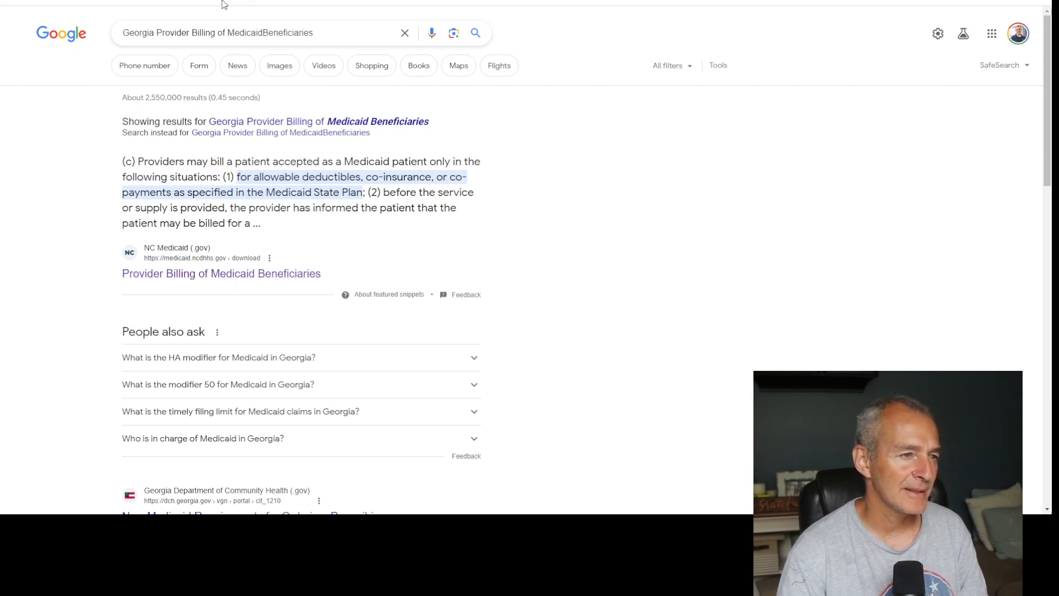
# Return to the article editor and enter "Georgia Provider Billing of Medicaid - PDF" in the second cell of the links table
pyautogui.click(309, 1)
pyautogui.write('g')
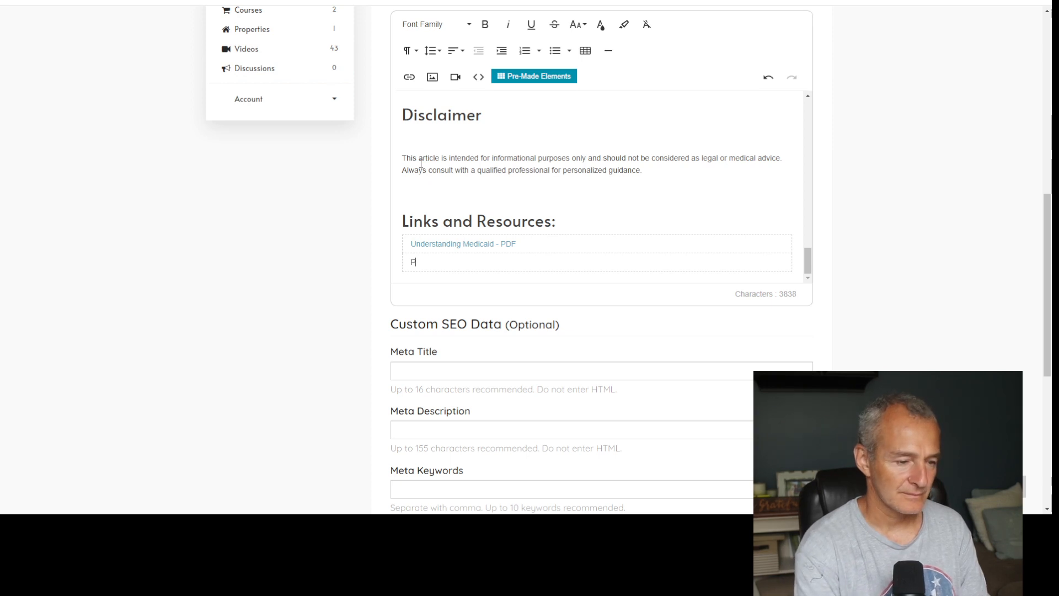
pyautogui.press('BackSpace')
pyautogui.write('Georgia')
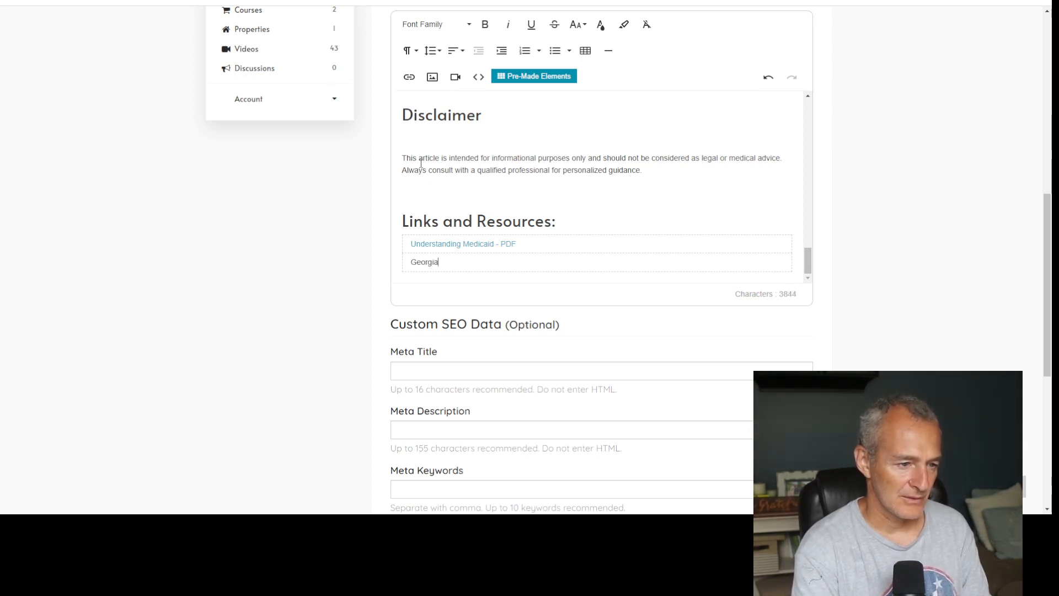
pyautogui.write(' Provider Bill')
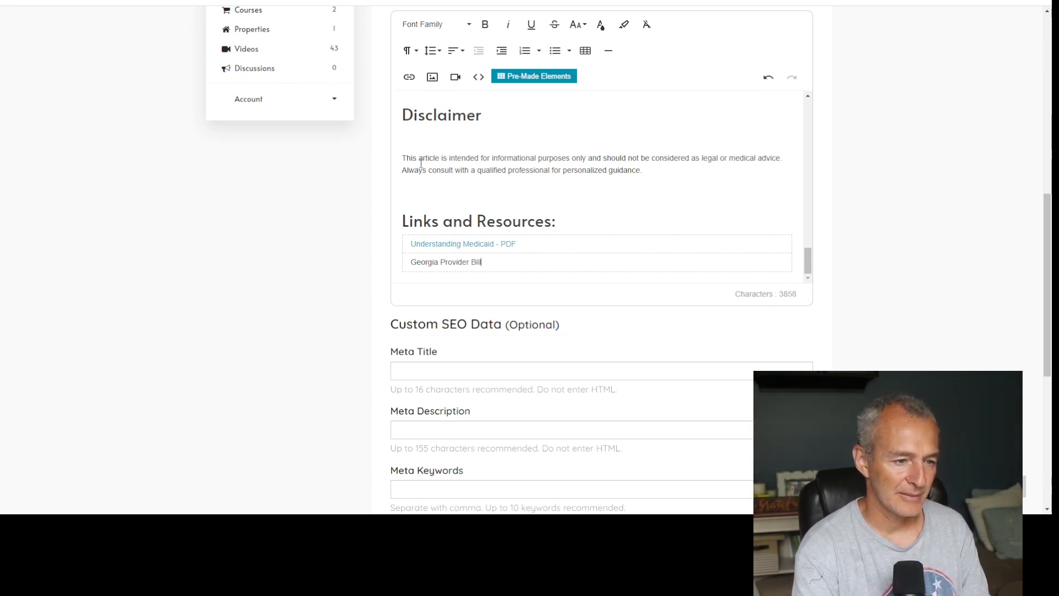
pyautogui.write('ing of Medica')
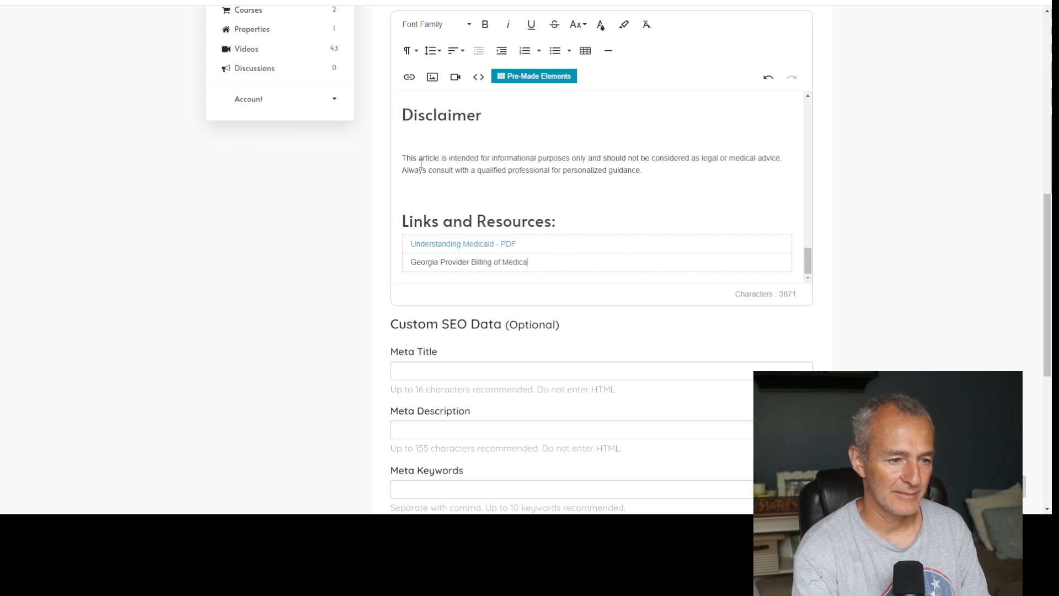
pyautogui.write('id - ')
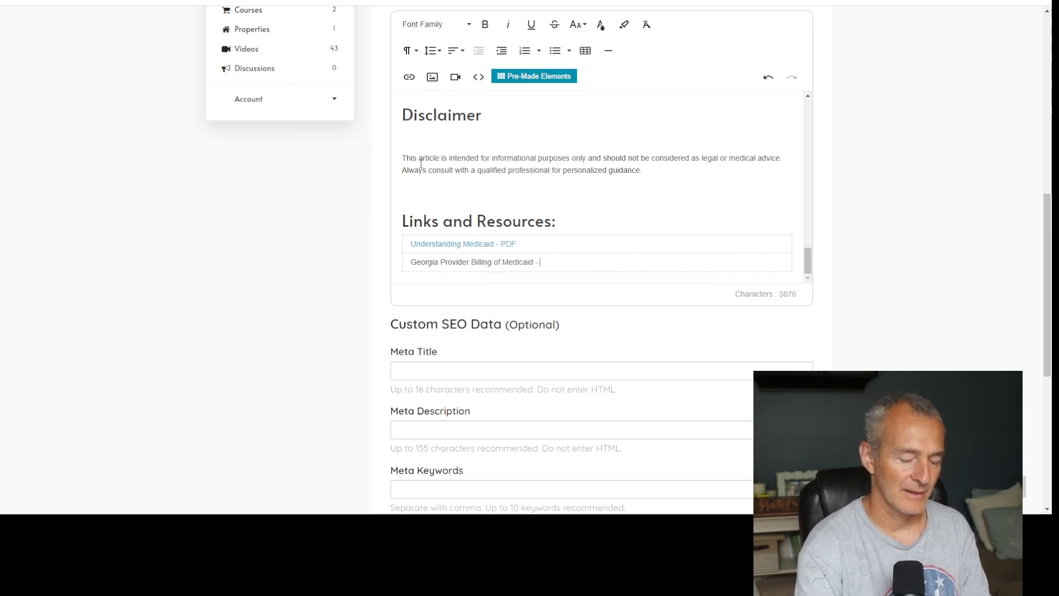
pyautogui.write('PDF')
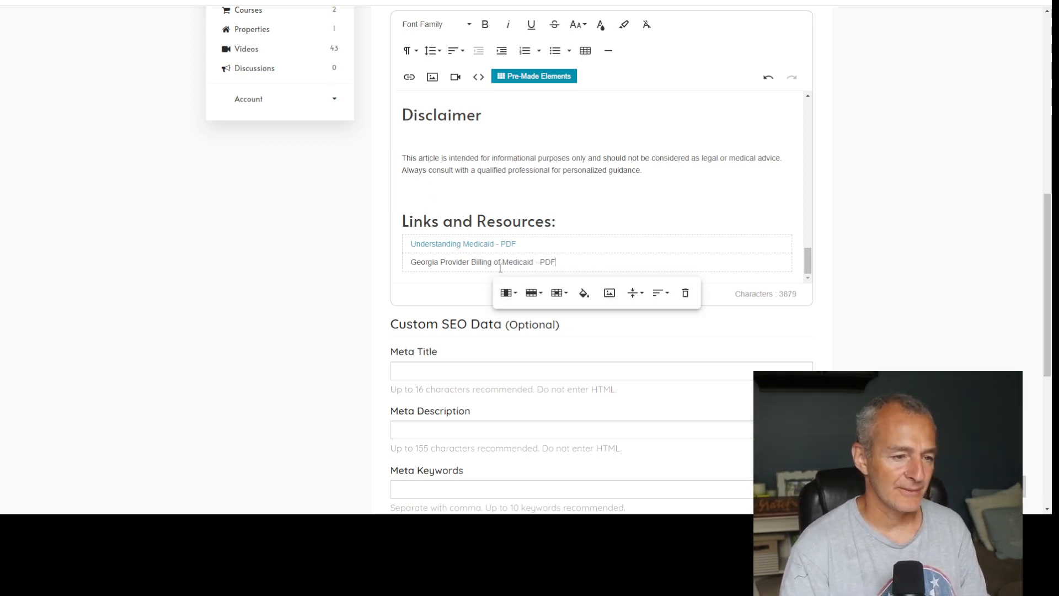
# Link the "Georgia Provider Billing of Medicaid - PDF" text to the copied medicaid.ncdhhs.gov address, set to open in a new tab
pyautogui.tripleClick(500, 267)
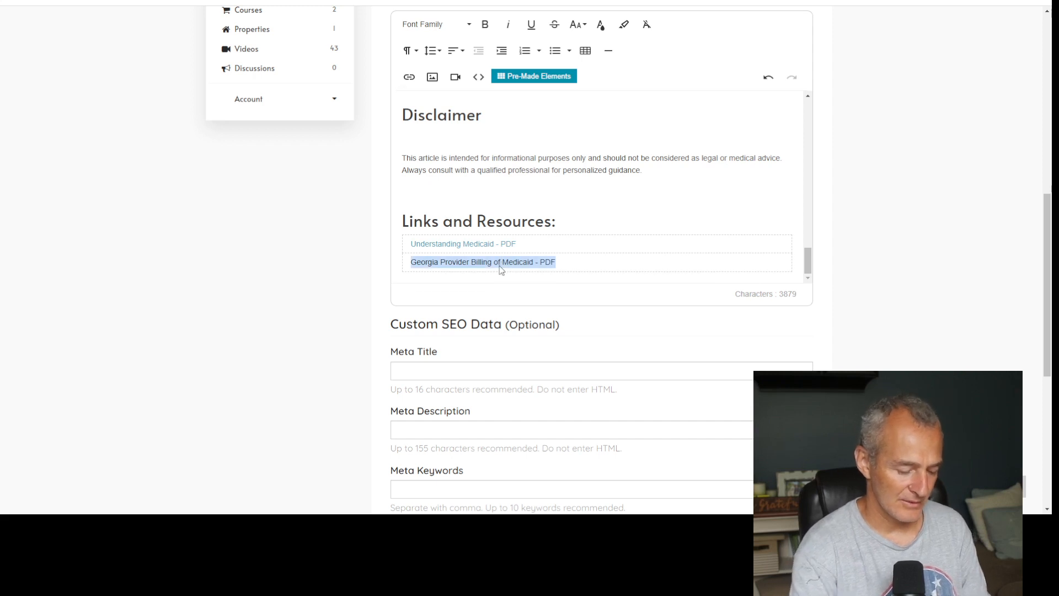
pyautogui.hotkey('ctrl', 'k')
pyautogui.hotkey('ctrl', 'v')
pyautogui.click(475, 243)
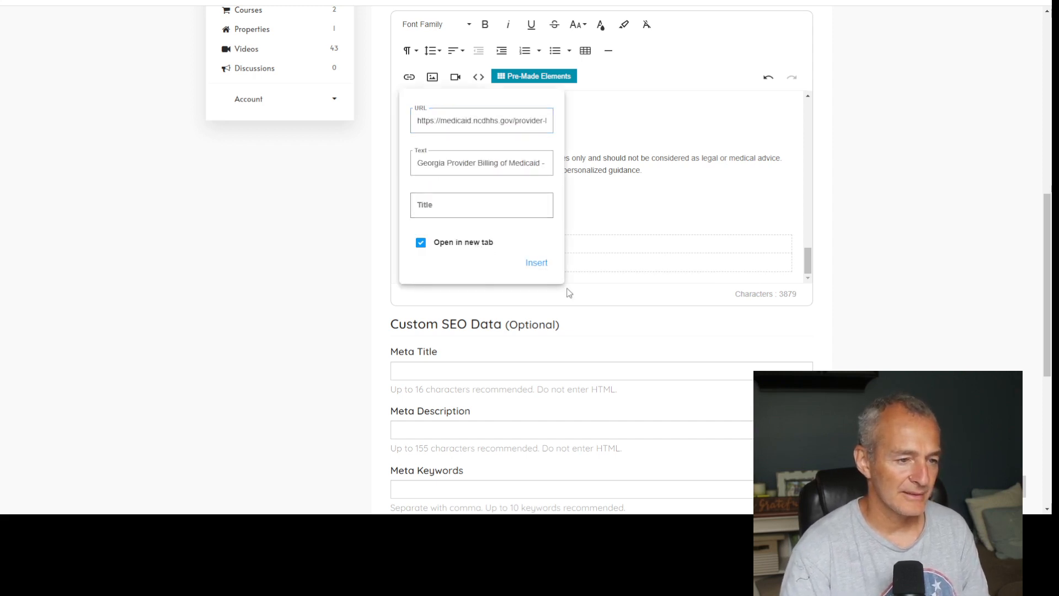
pyautogui.click(538, 263)
pyautogui.click(579, 261)
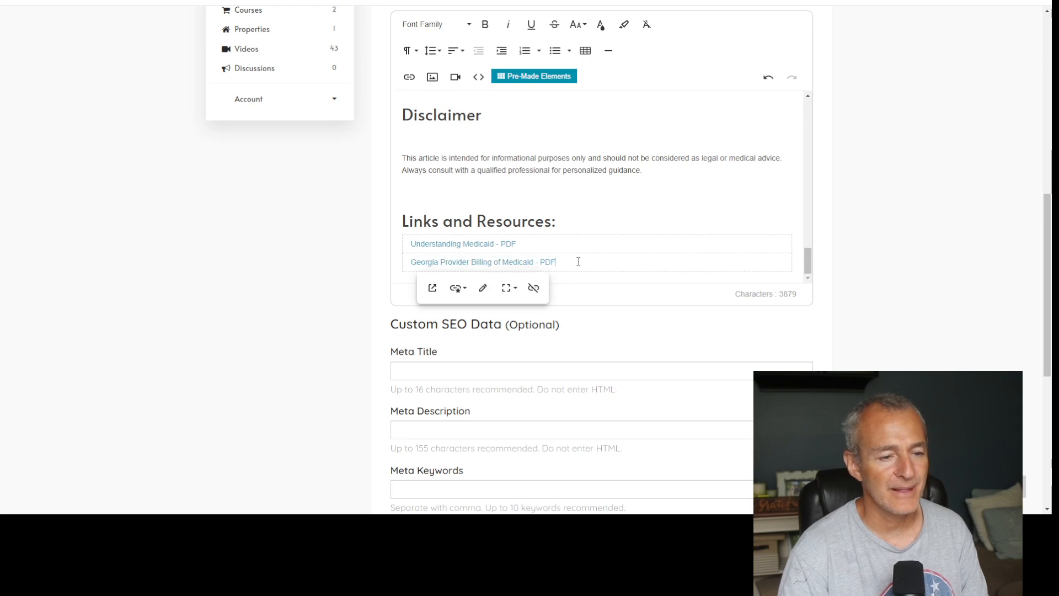
# In Google Docs, open the "TOC HTML Code" document and copy its last table code block down to the final closing table tag
pyautogui.scroll(1, 582, 224)
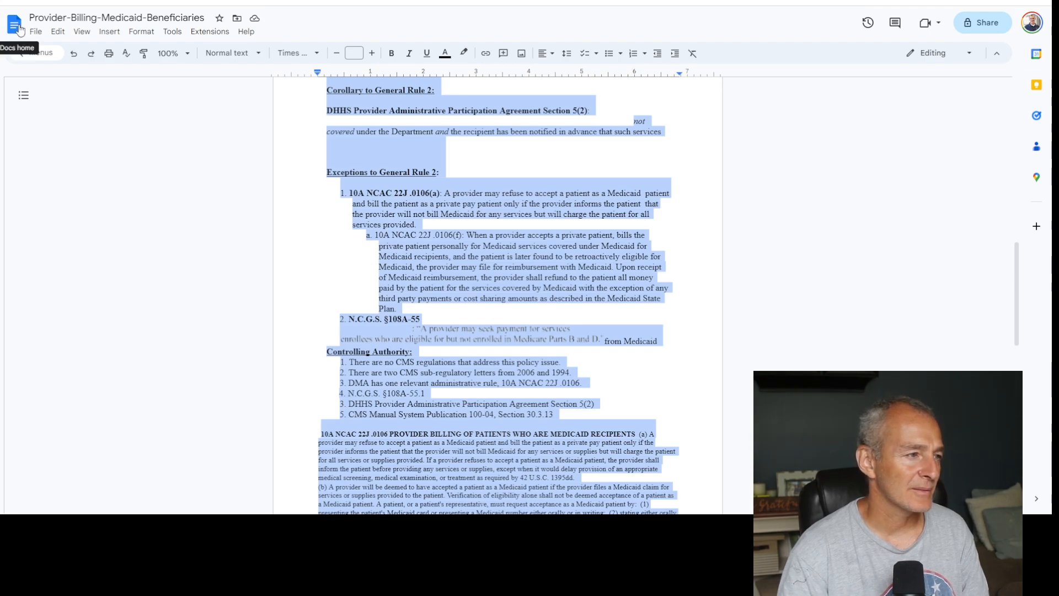
pyautogui.click(13, 24)
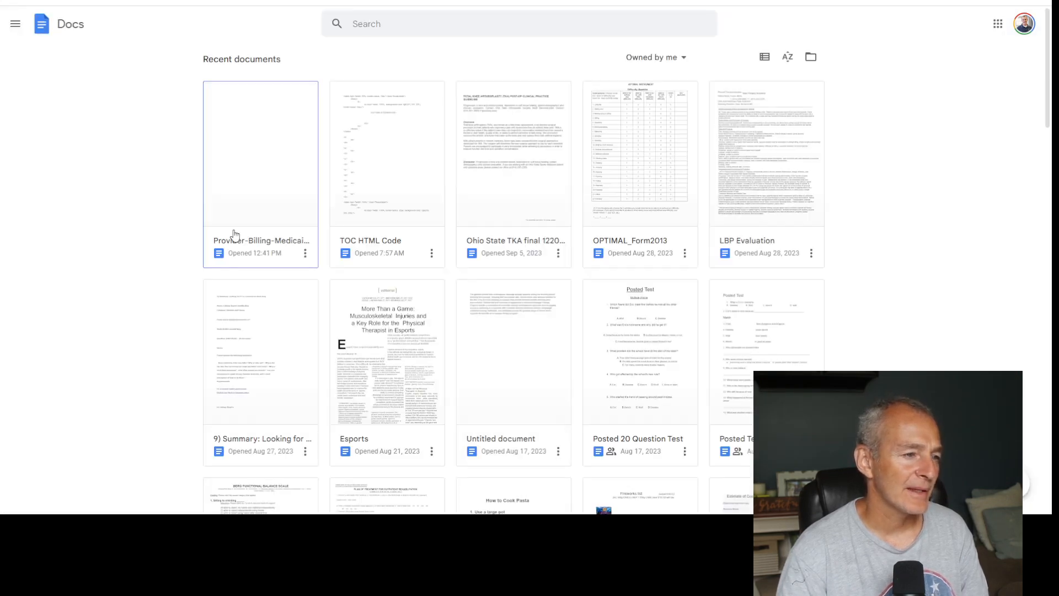
pyautogui.click(379, 190)
pyautogui.scroll(-5, 364, 226)
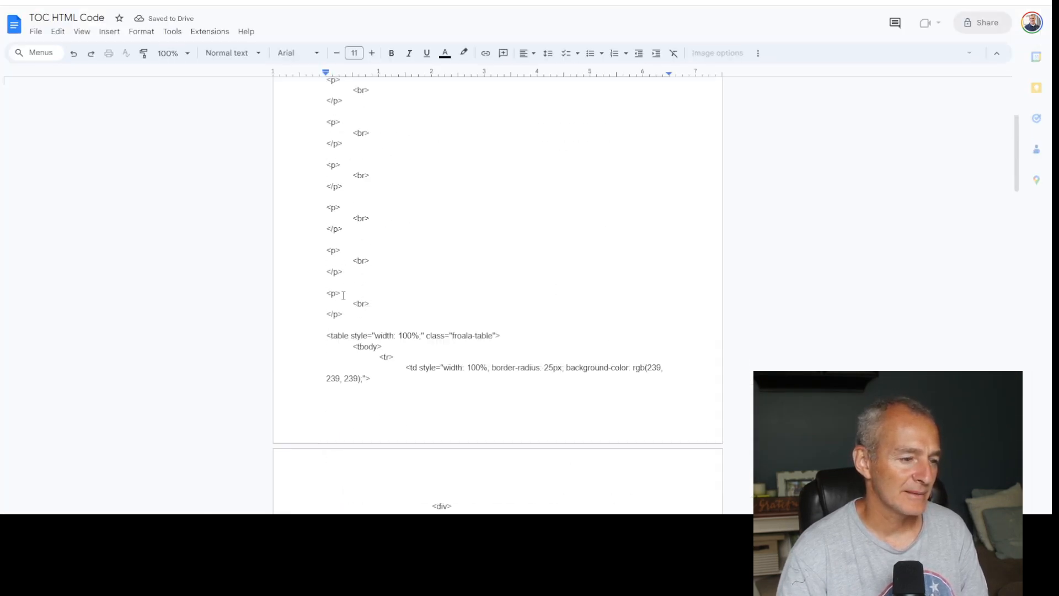
pyautogui.moveTo(327, 286); pyautogui.dragTo(418, 338)
pyautogui.scroll(-6, 507, 375)
pyautogui.scroll(-15, 507, 376)
pyautogui.moveTo(508, 375); pyautogui.dragTo(354, 420)
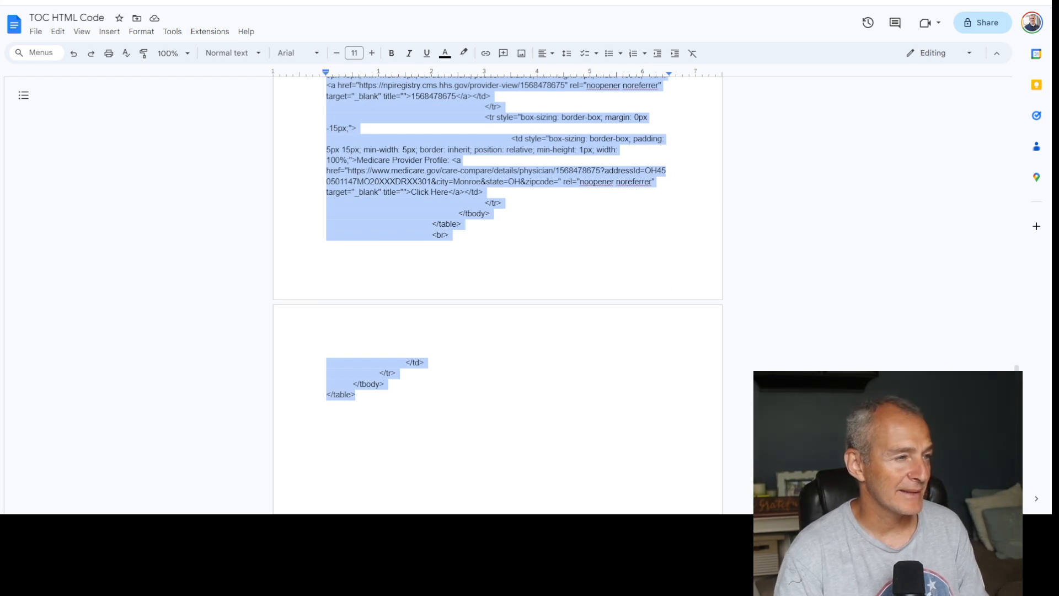
# Return to the article editor and paste the copied table code at the very end of the article's HTML source
pyautogui.click(218, 3)
pyautogui.scroll(-1, 514, 229)
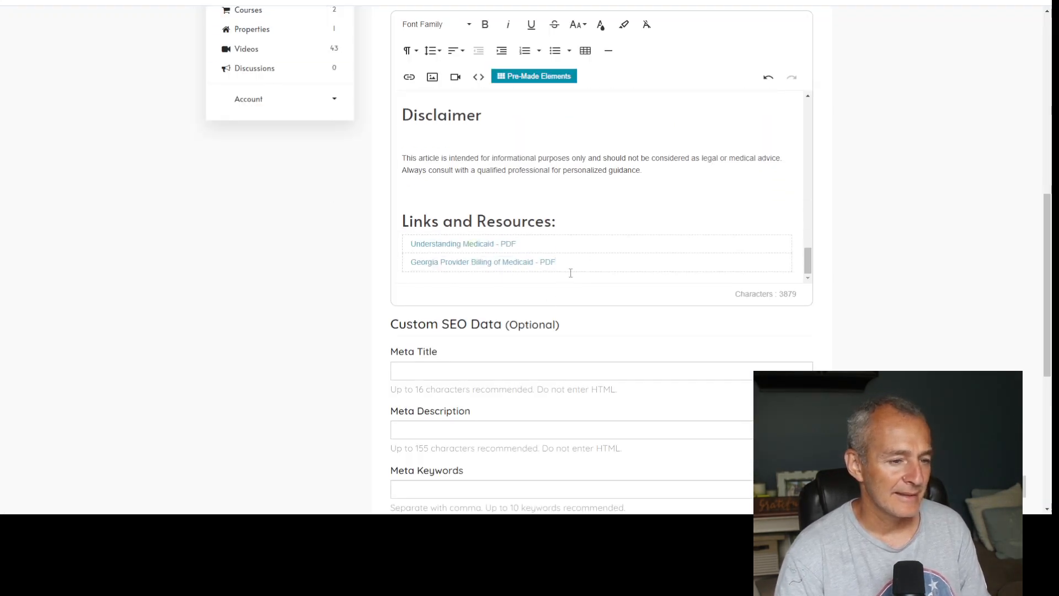
pyautogui.scroll(-1, 798, 260)
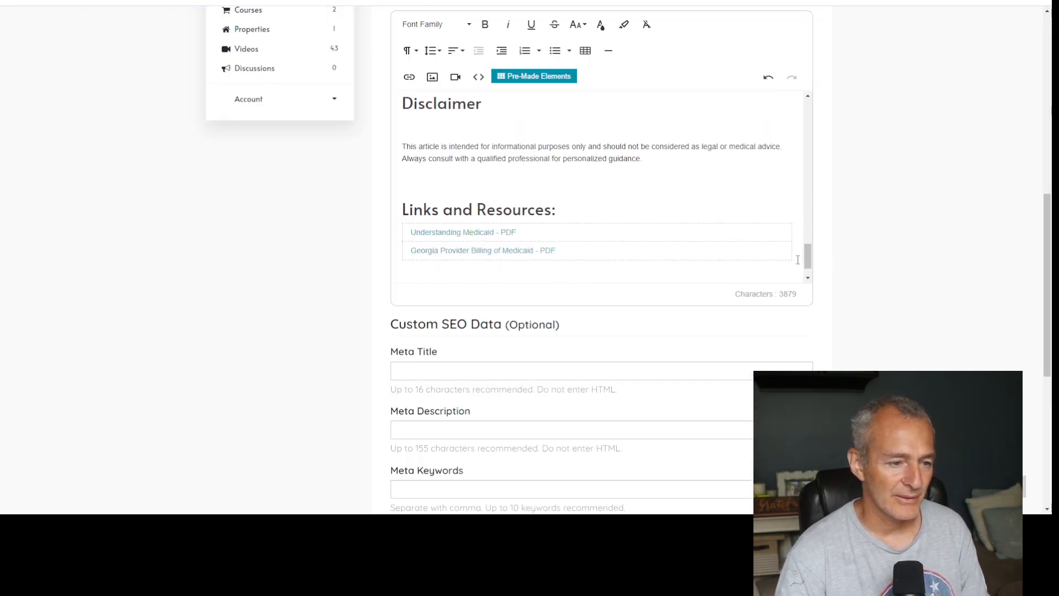
pyautogui.click(478, 77)
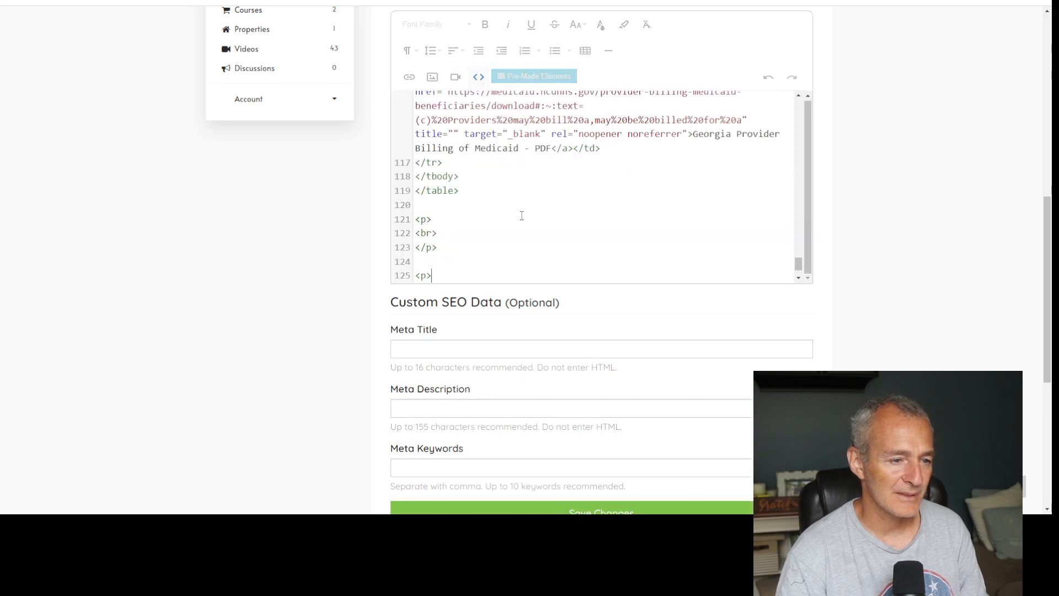
pyautogui.scroll(-1, 519, 235)
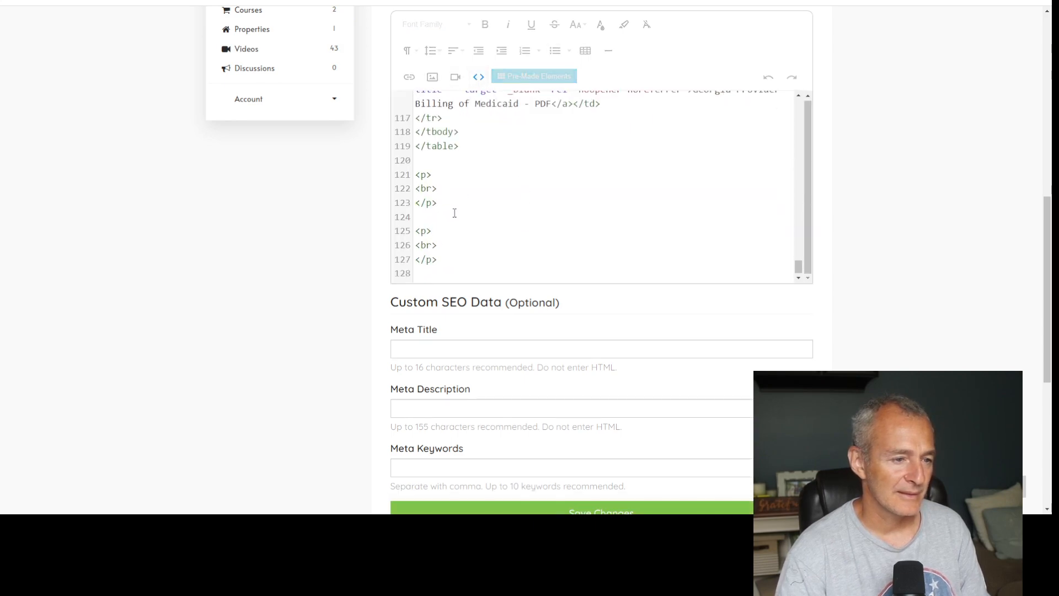
pyautogui.hotkey('ctrl', 'v')
# Copy the full article title into the Meta Title
pyautogui.scroll(5, 859, 204)
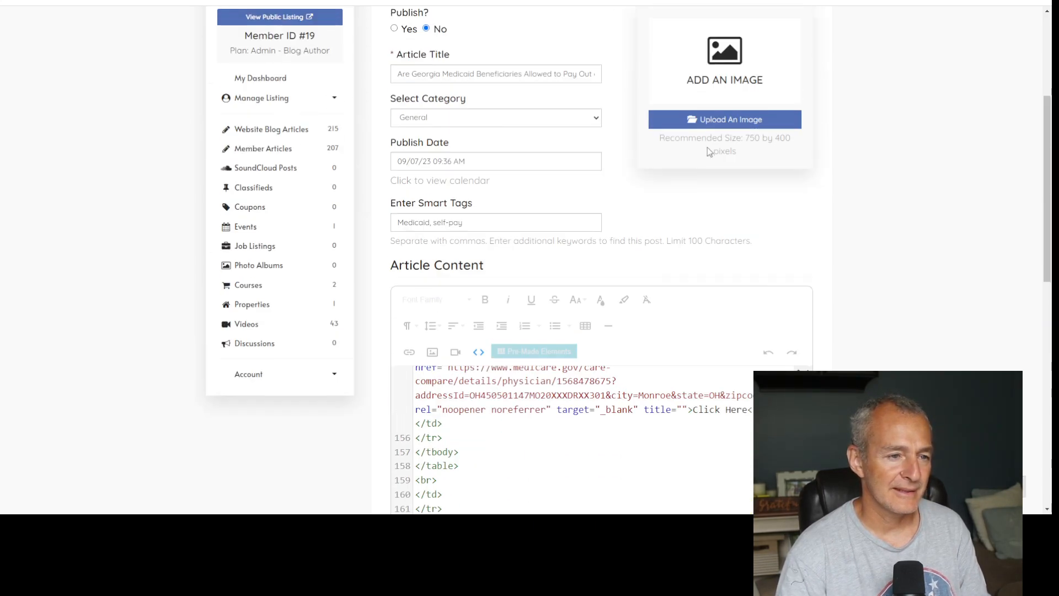
pyautogui.click(476, 73)
pyautogui.hotkey('ctrl', 'a')
pyautogui.hotkey('ctrl', 'c')
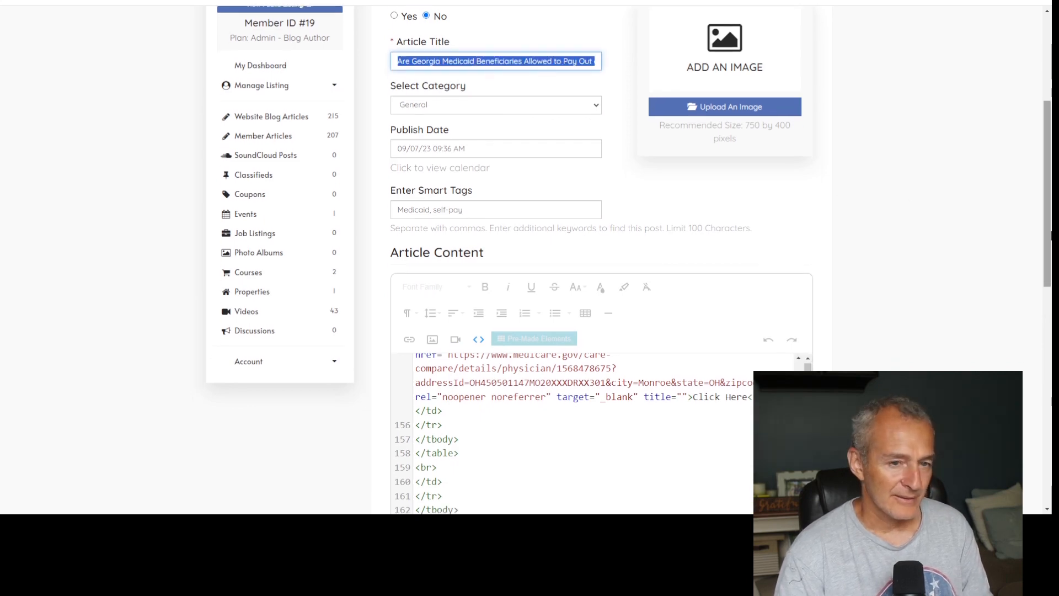
pyautogui.scroll(-5, 555, 343)
pyautogui.click(544, 349)
pyautogui.hotkey('ctrl', 'v')
# Set the meta keywords to "Georgia, Medicaid, Self Pay, Physical Therapy, Occupational Therapy"
pyautogui.click(535, 473)
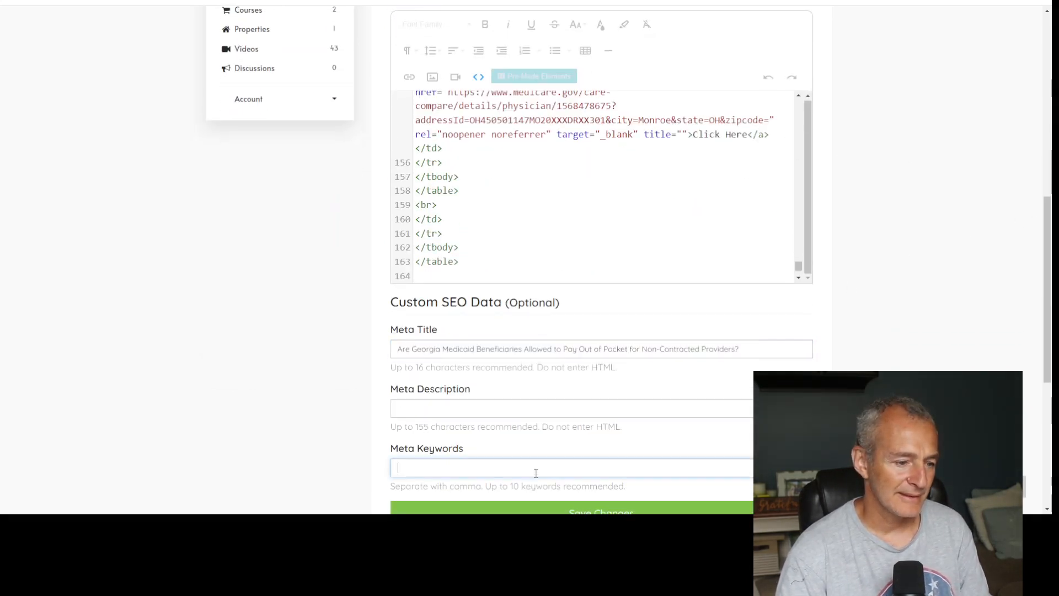
pyautogui.write('Geo')
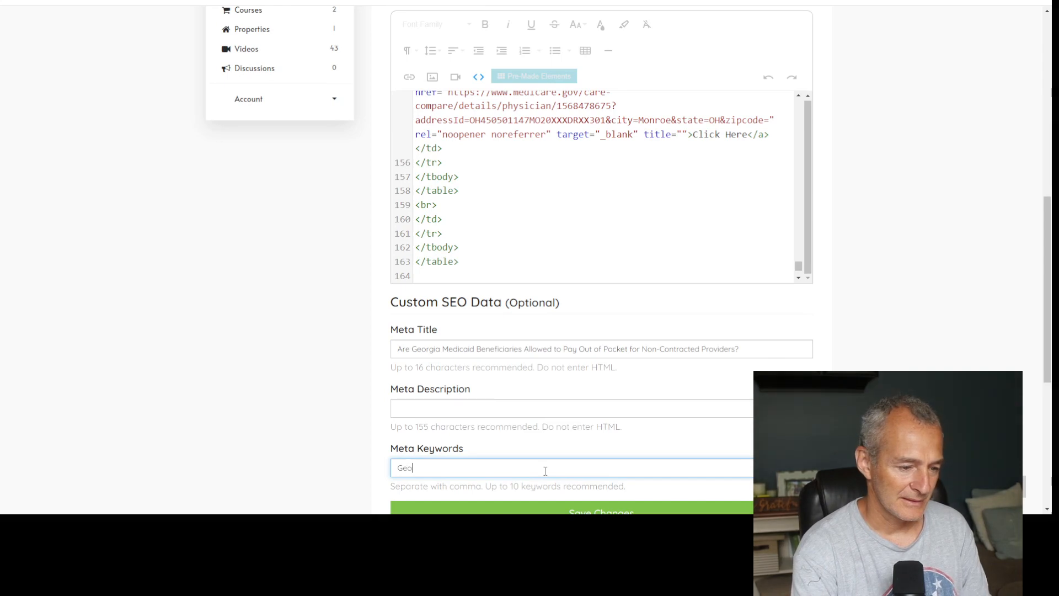
pyautogui.write('rgia')
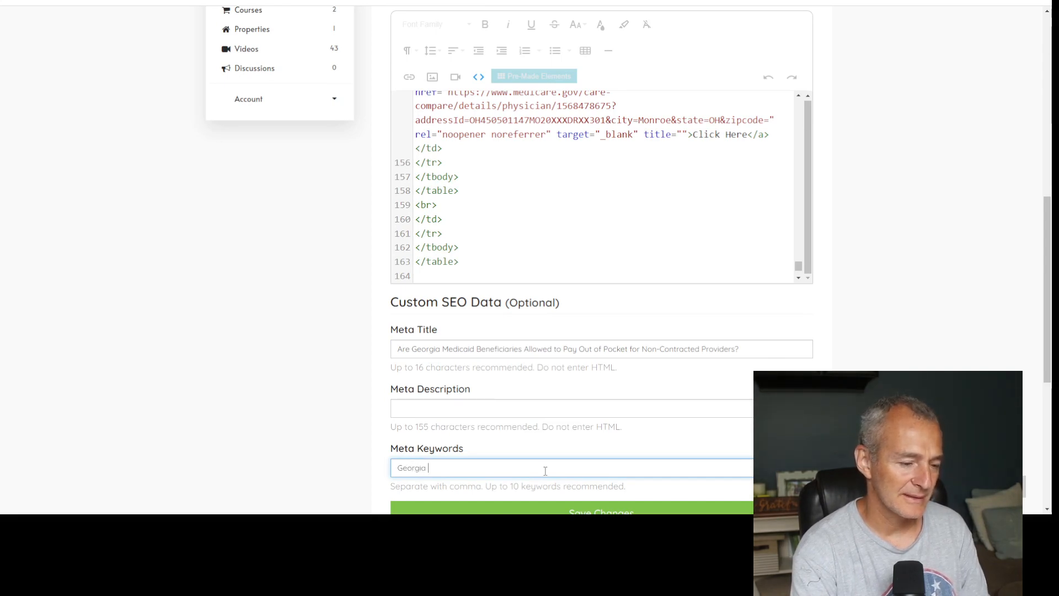
pyautogui.write(', Medicaid')
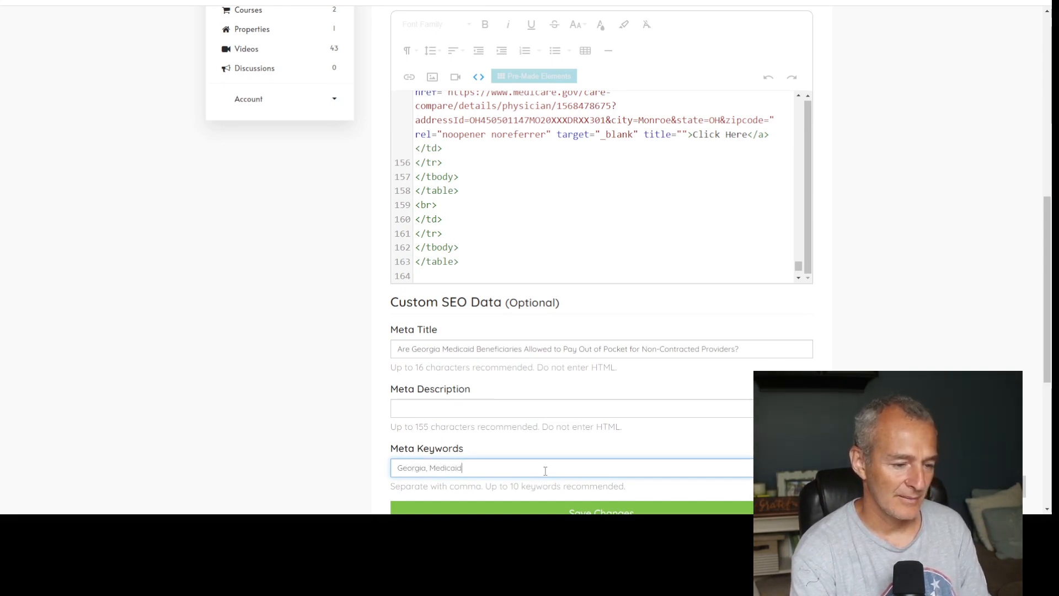
pyautogui.write(', Self')
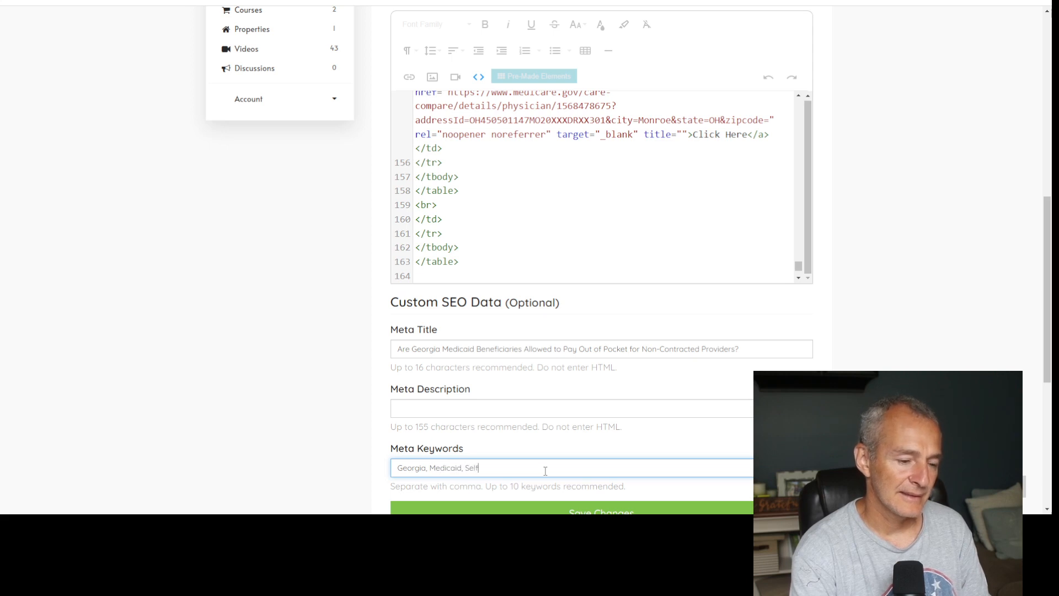
pyautogui.write(' Pay, Physi')
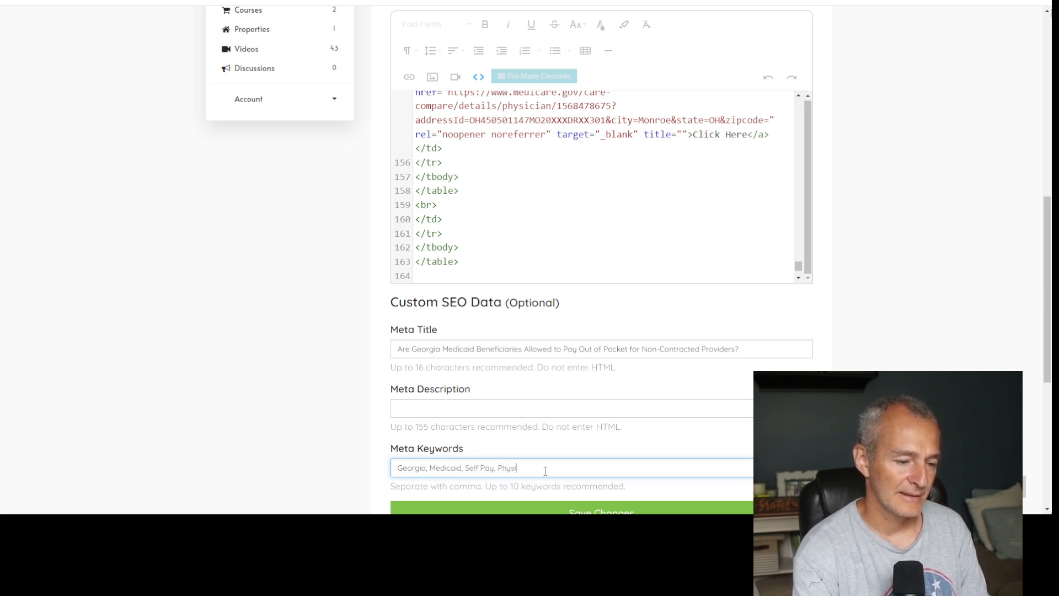
pyautogui.write('cal Therapy, Occupational Therapy')
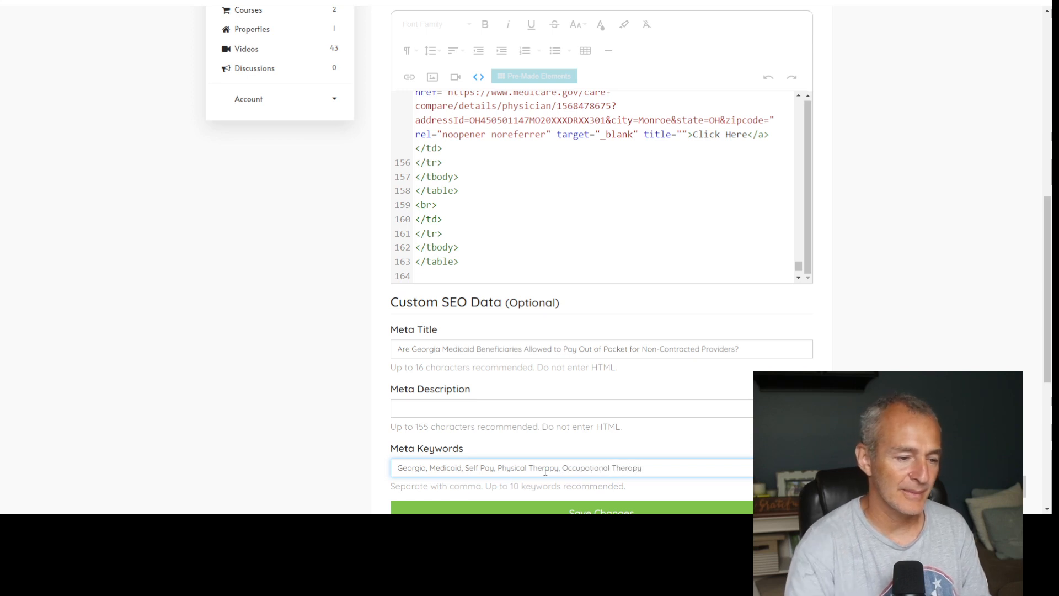
# Enter the meta description "Yes! Georgia residents with Medicaid Insurance are allowed to pay out of pocket for non-contracted healthcare providers" and save the article
pyautogui.click(625, 415)
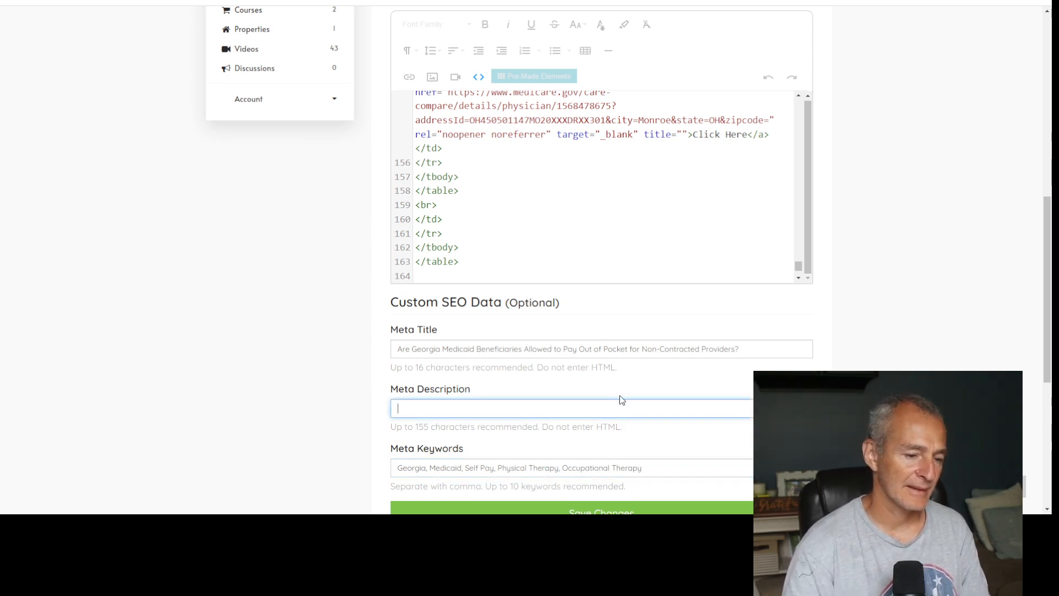
pyautogui.write('Yes')
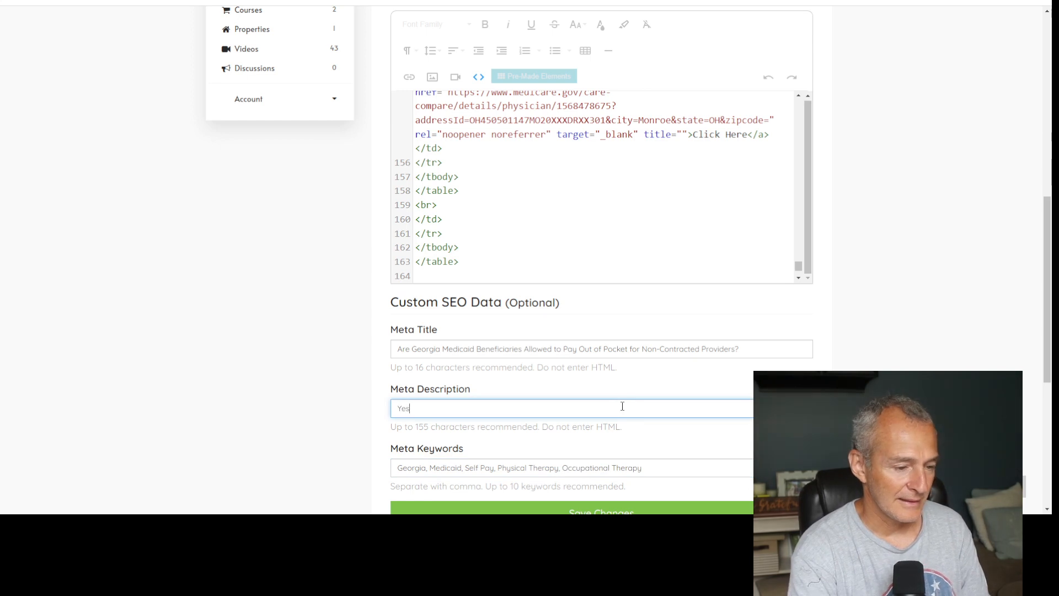
pyautogui.write('! Georgia')
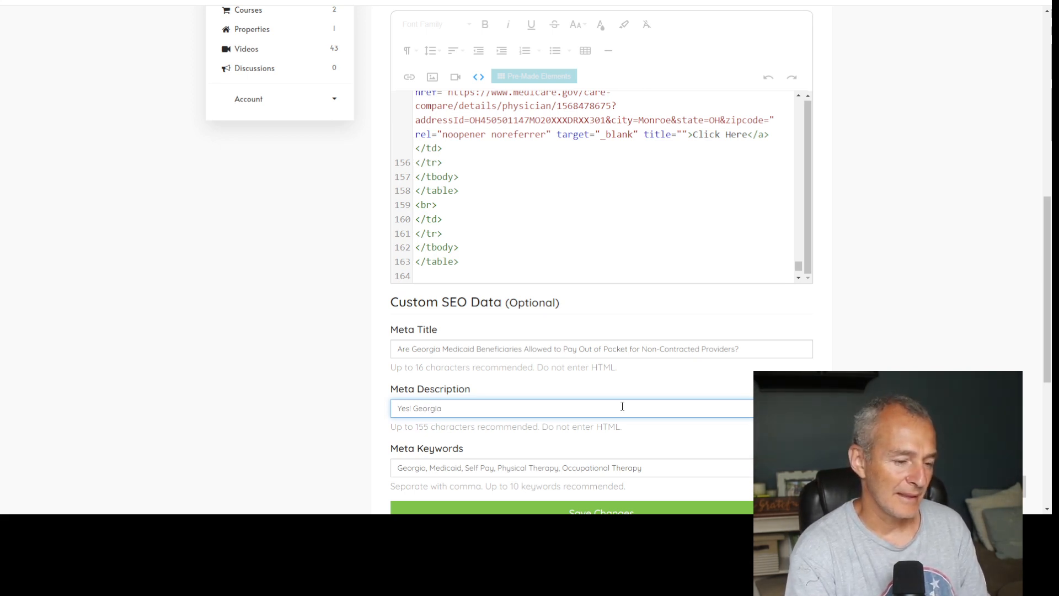
pyautogui.write('reside')
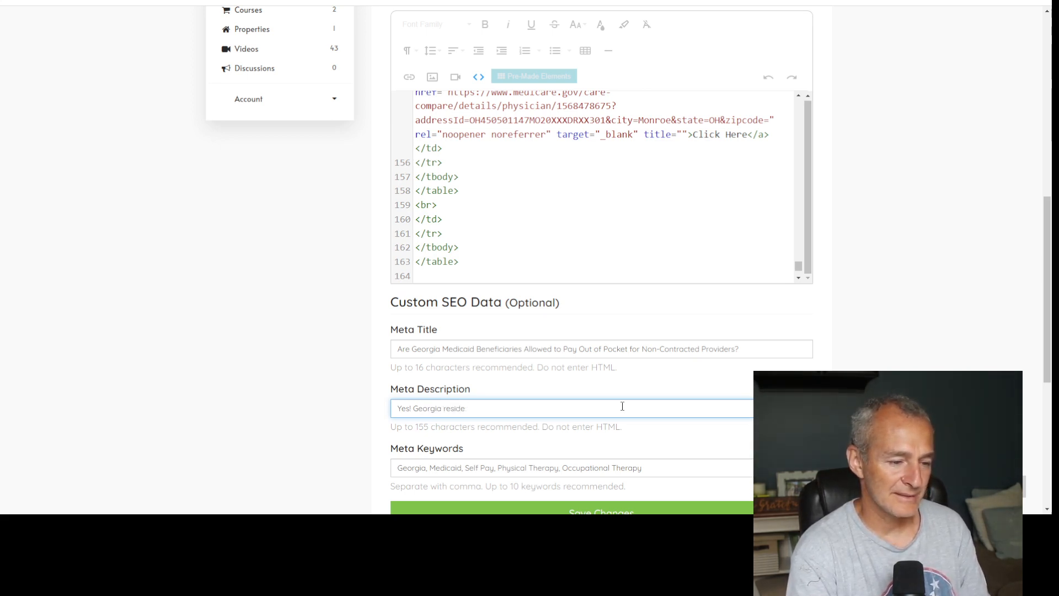
pyautogui.write('nts with ')
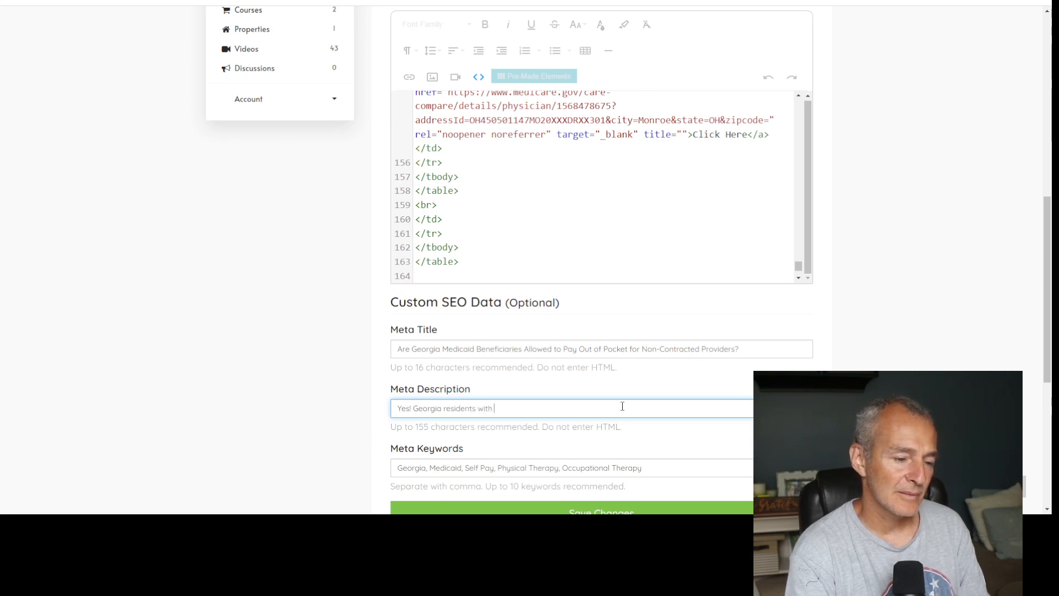
pyautogui.write('Medicaid Insu')
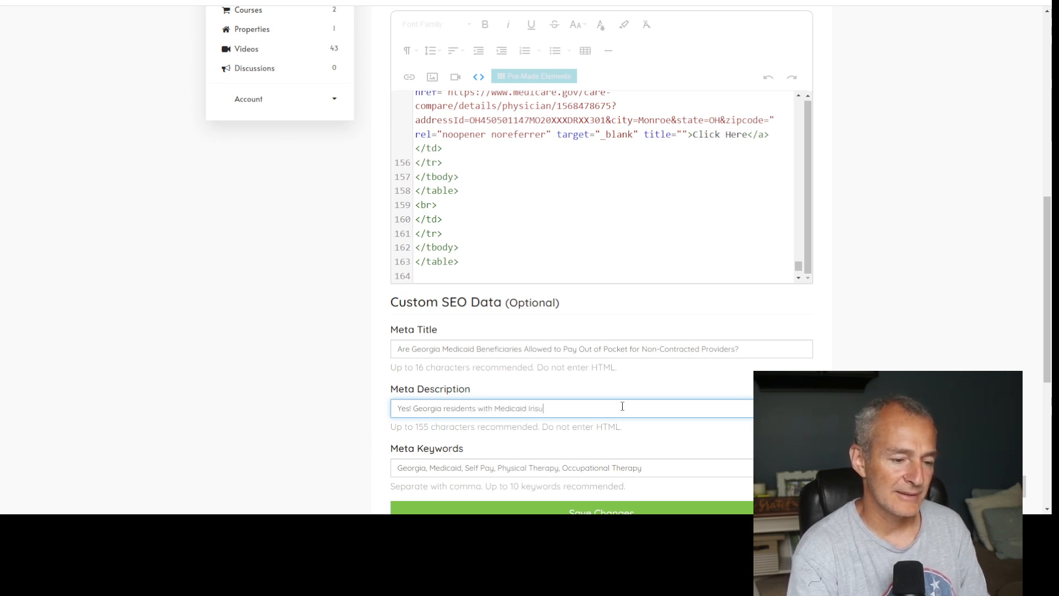
pyautogui.write('rance are o')
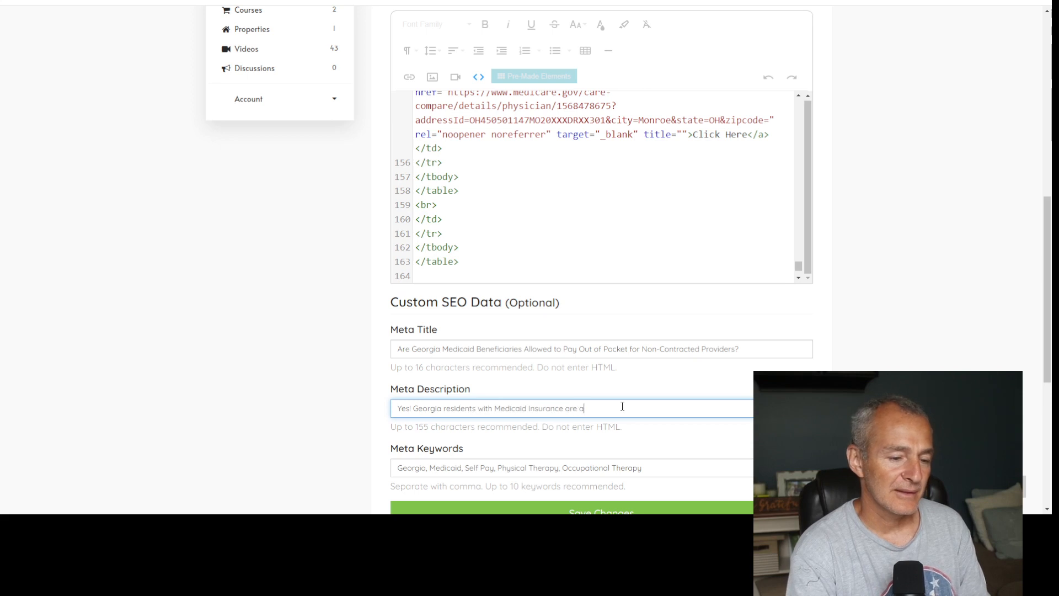
pyautogui.press('BackSpace')
pyautogui.write('allowed to')
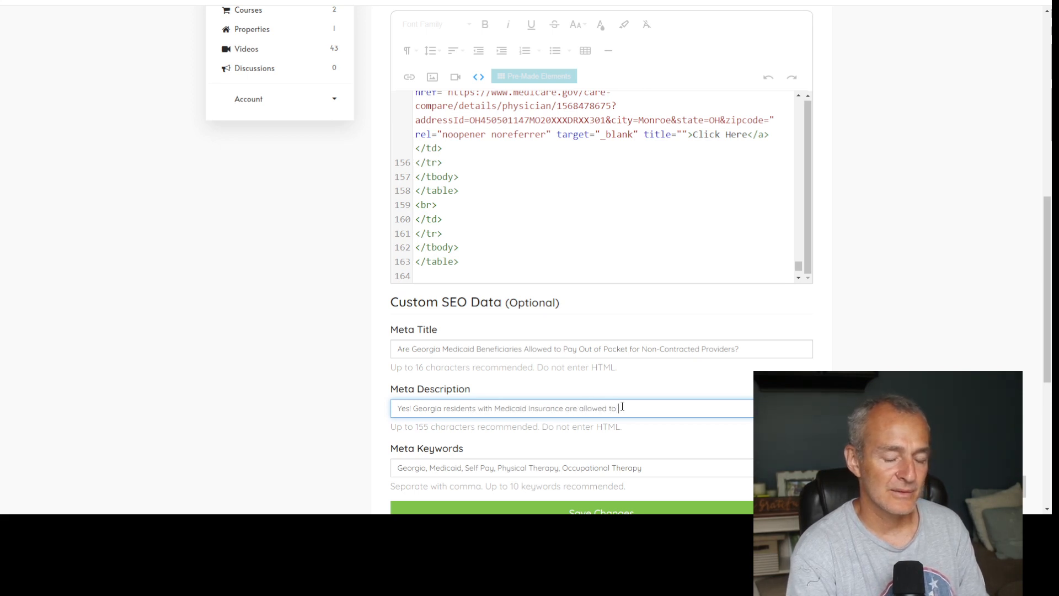
pyautogui.write(' pay f')
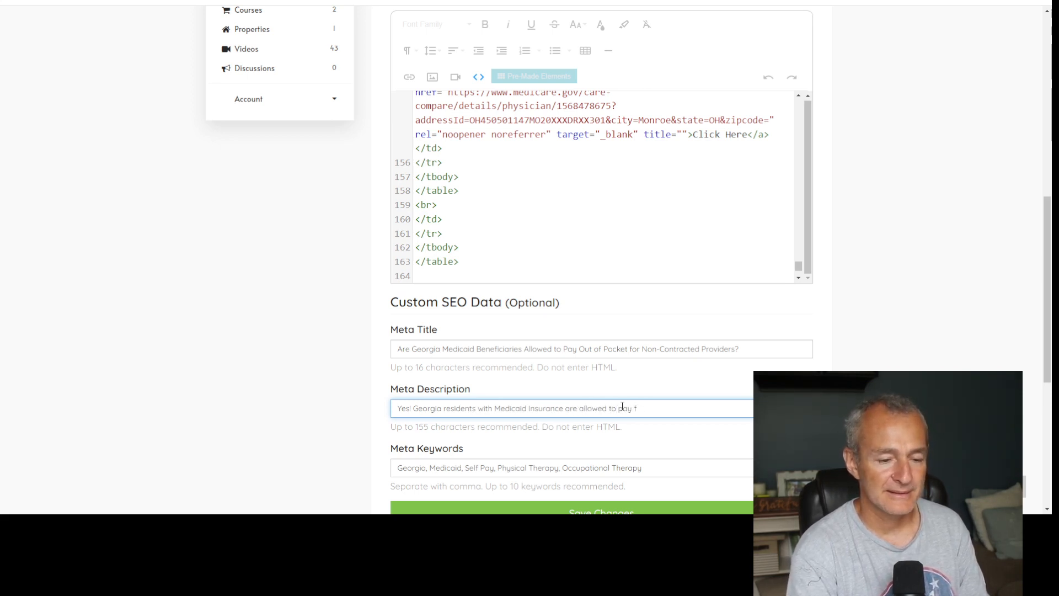
pyautogui.write('or')
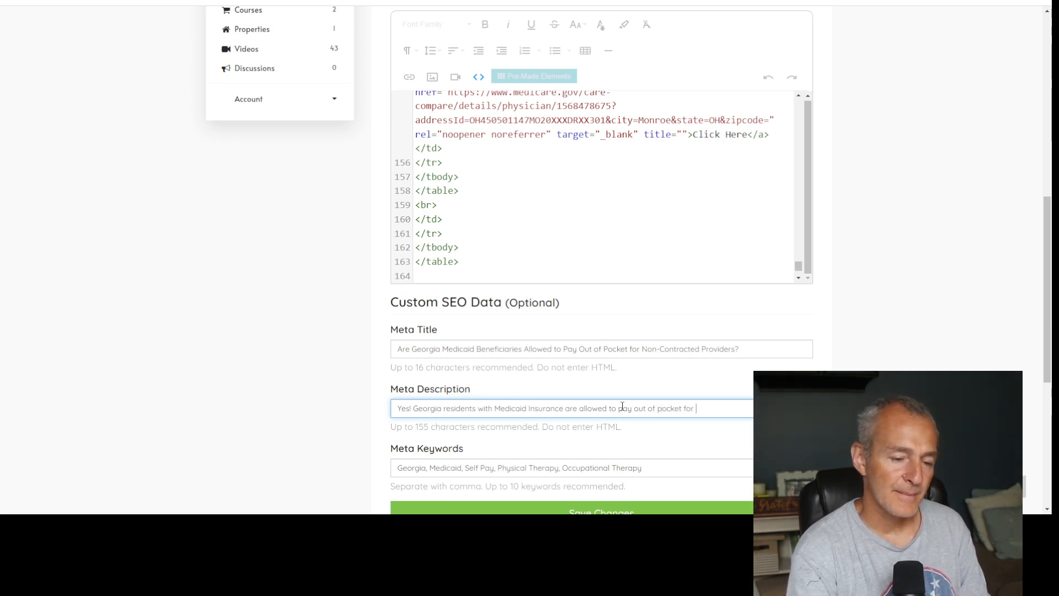
pyautogui.write('out of pocket for non-')
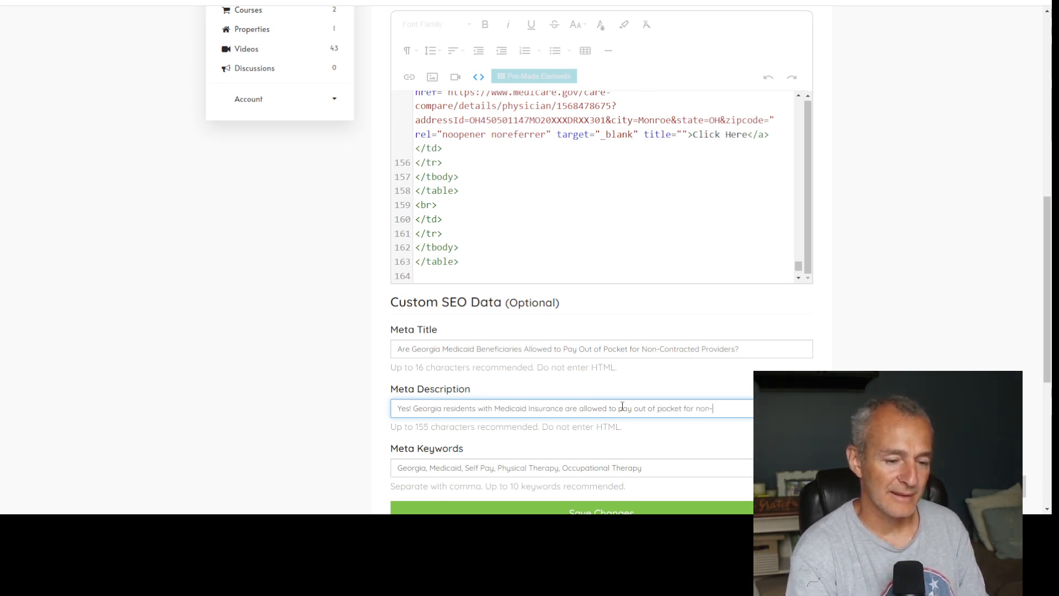
pyautogui.write('contracted')
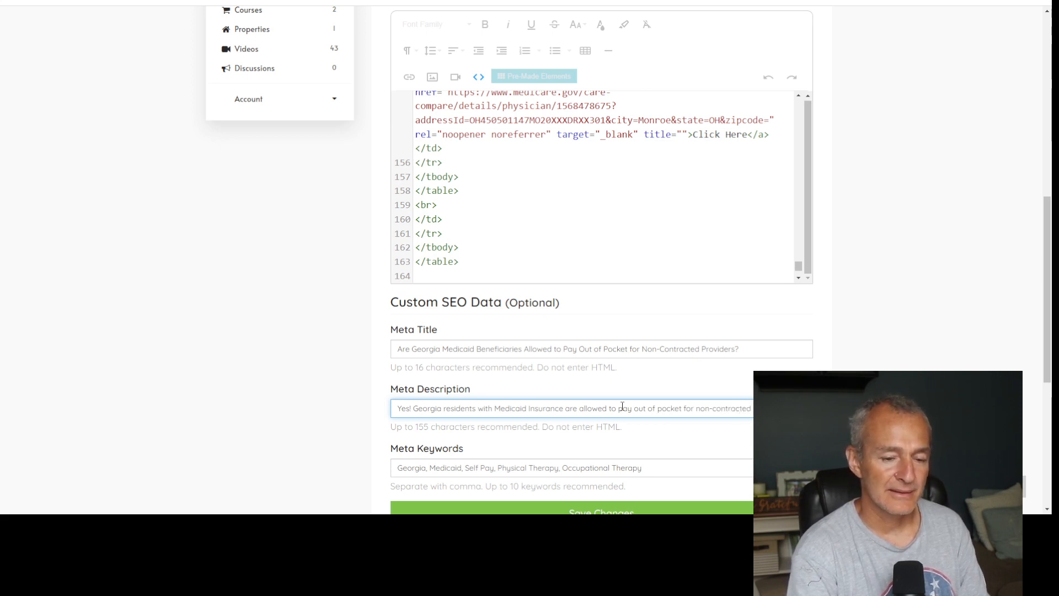
pyautogui.write(' healt')
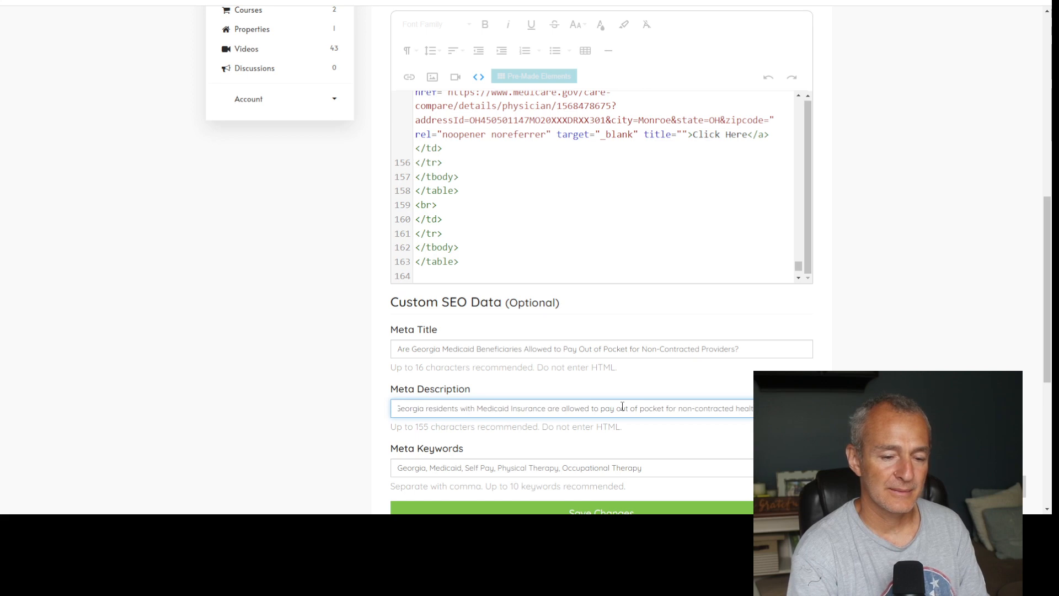
pyautogui.write('hcare pro')
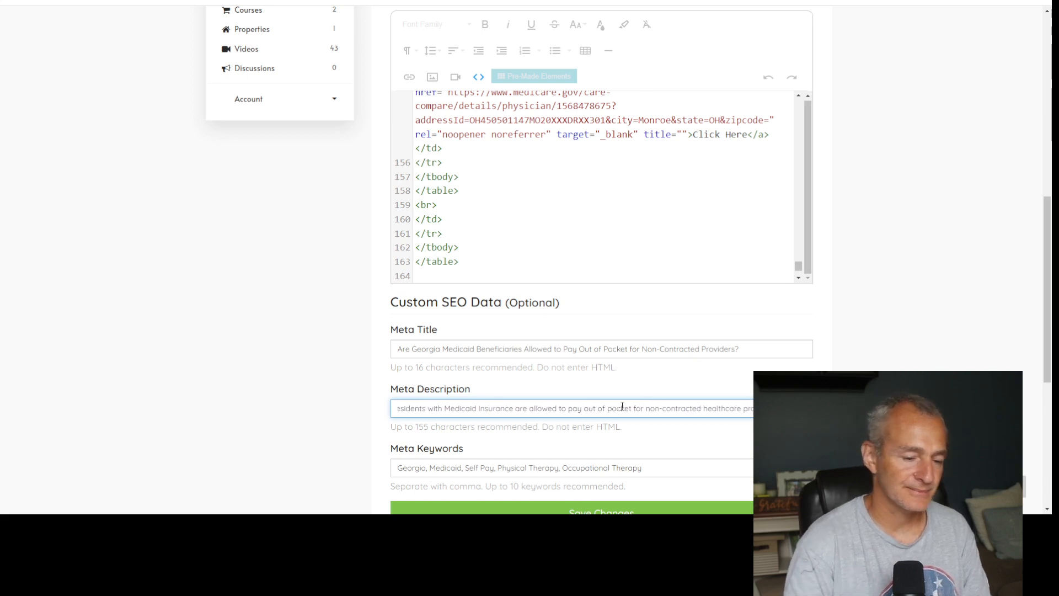
pyautogui.click(643, 510)
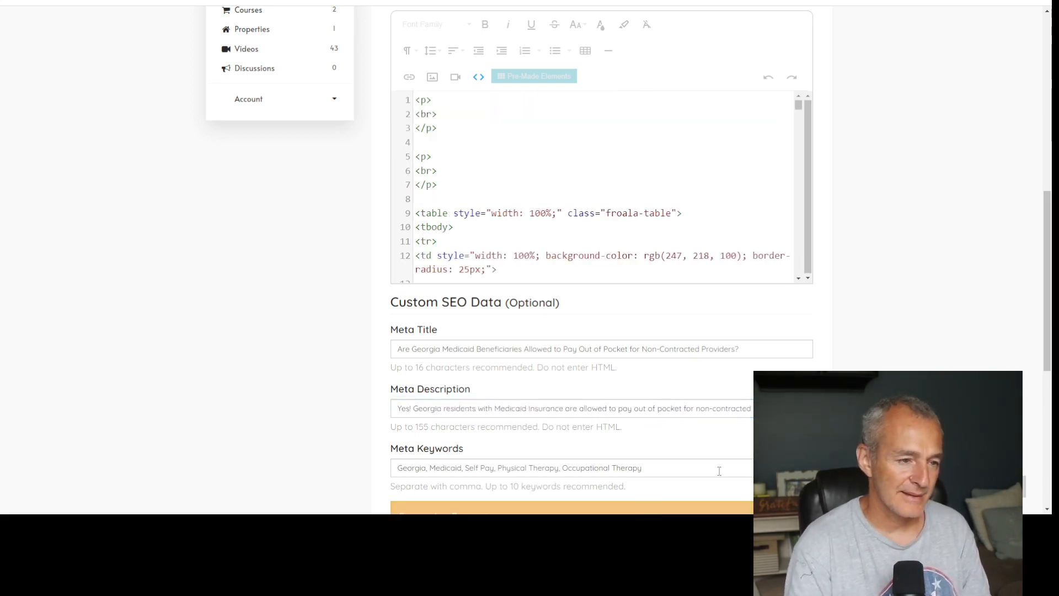
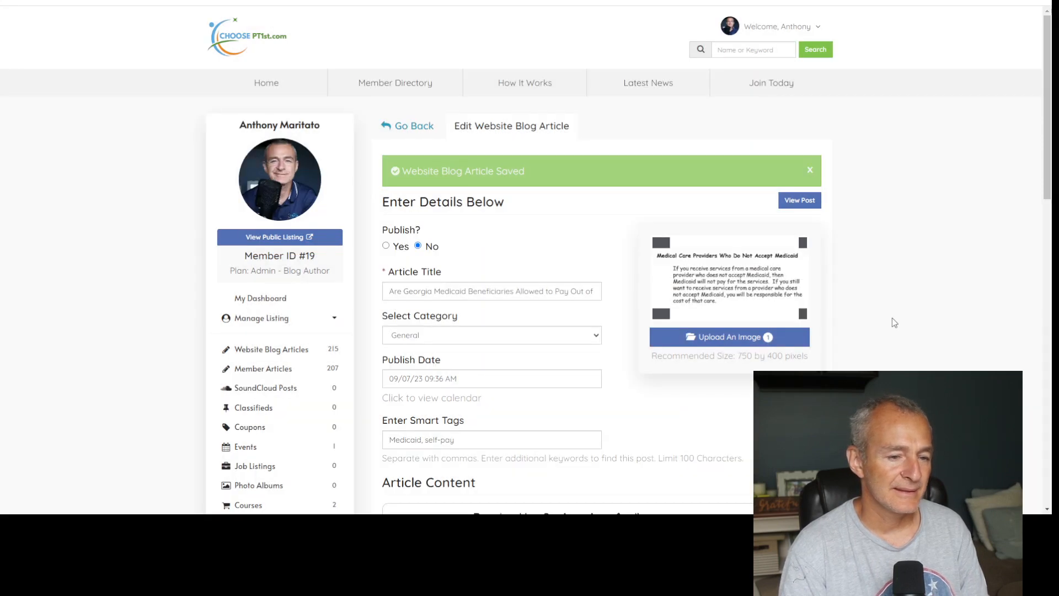
# Switch to the Provider-Billing-Medicaid-Beneficiaries PDF and enlarge the "Exceptions to General Rule 2" section for a screen capture
pyautogui.scroll(-4, 894, 323)
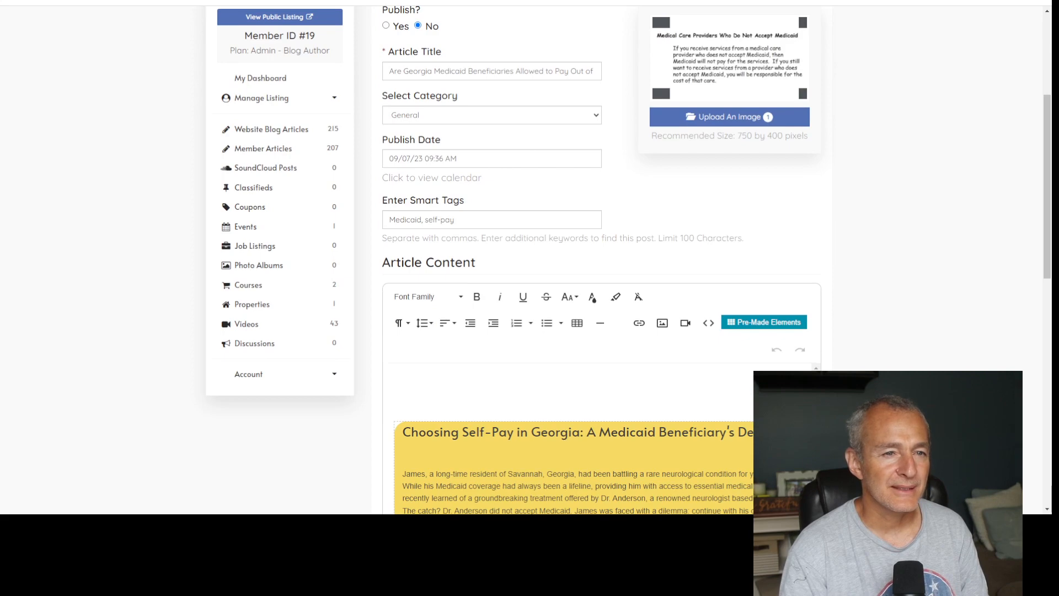
pyautogui.click(765, 1)
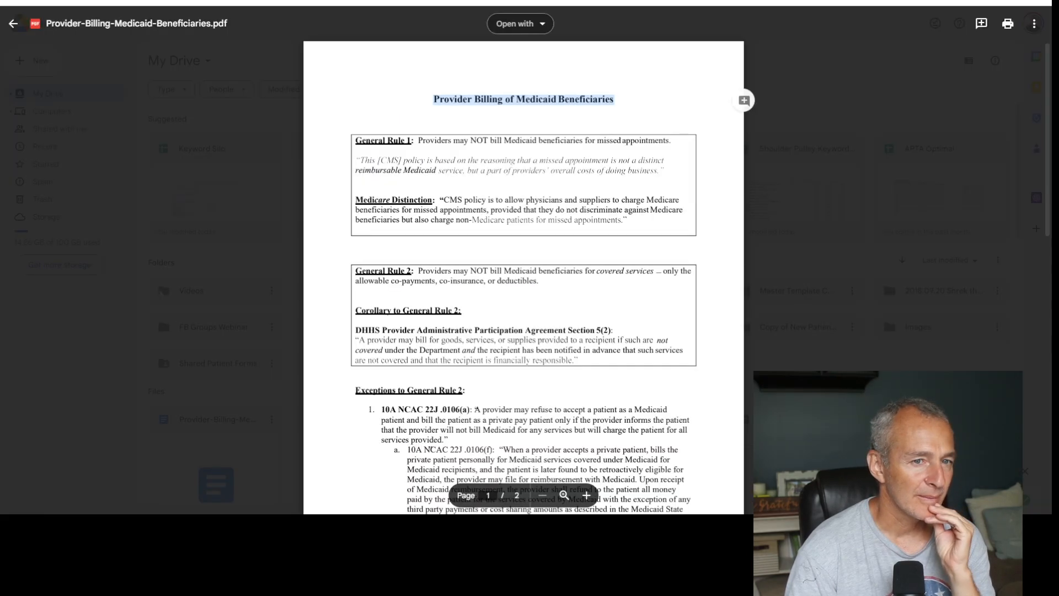
pyautogui.scroll(-8, 592, 113)
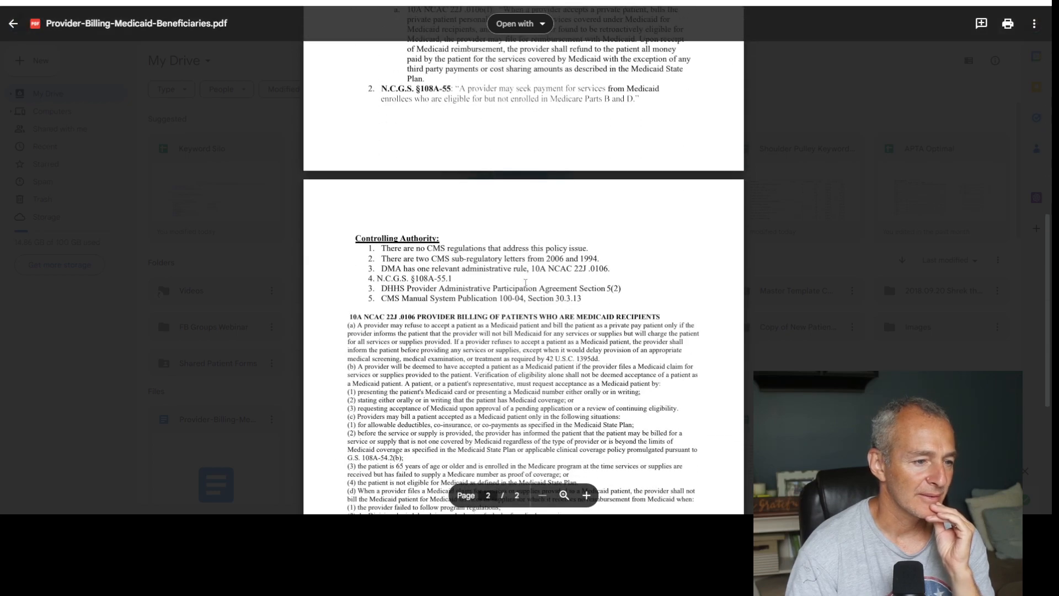
pyautogui.scroll(-5, 525, 283)
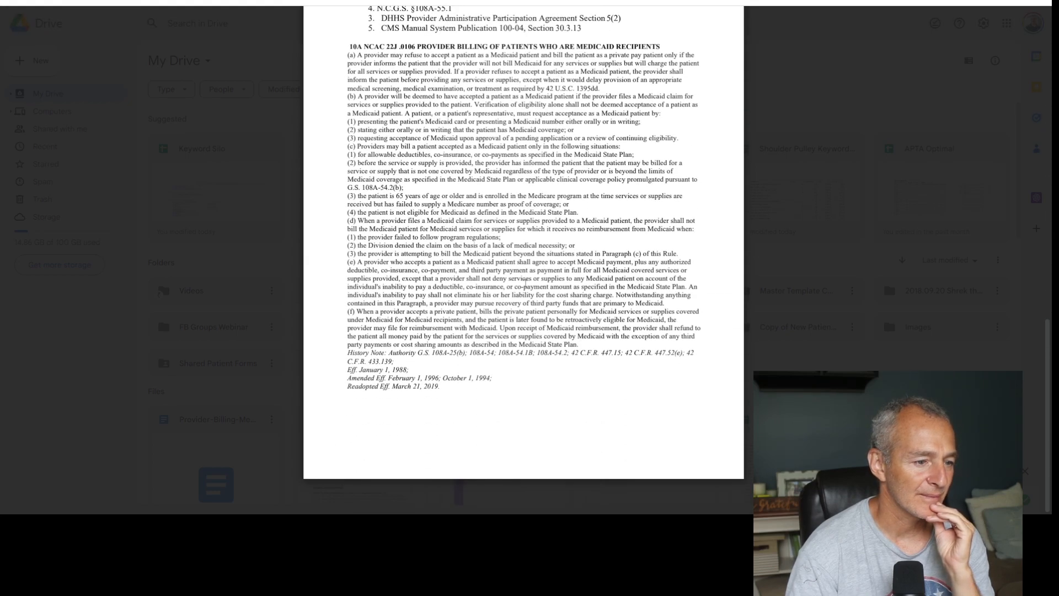
pyautogui.scroll(8, 525, 284)
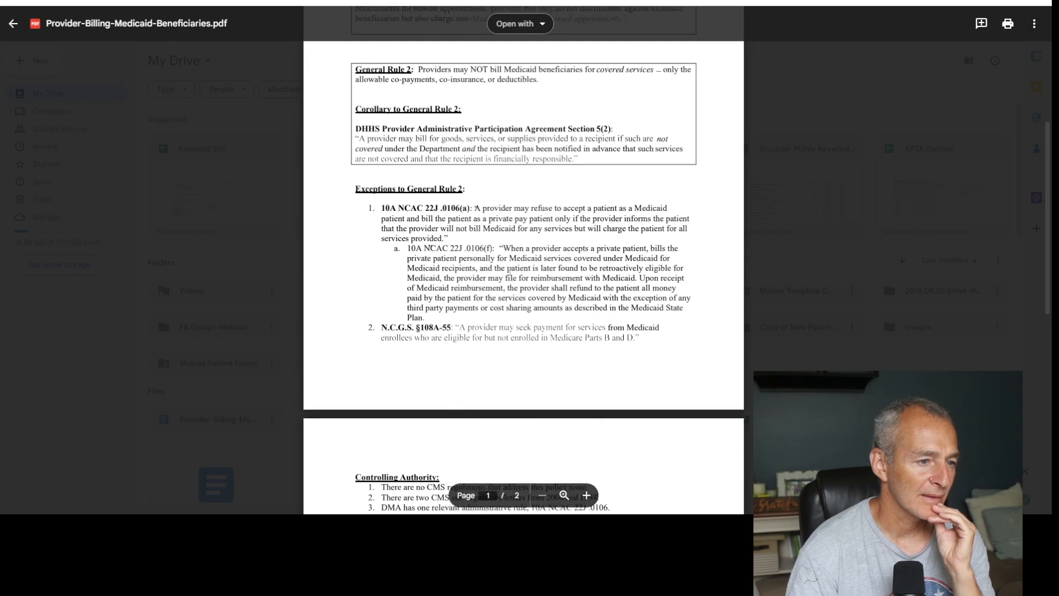
pyautogui.scroll(1, 509, 270)
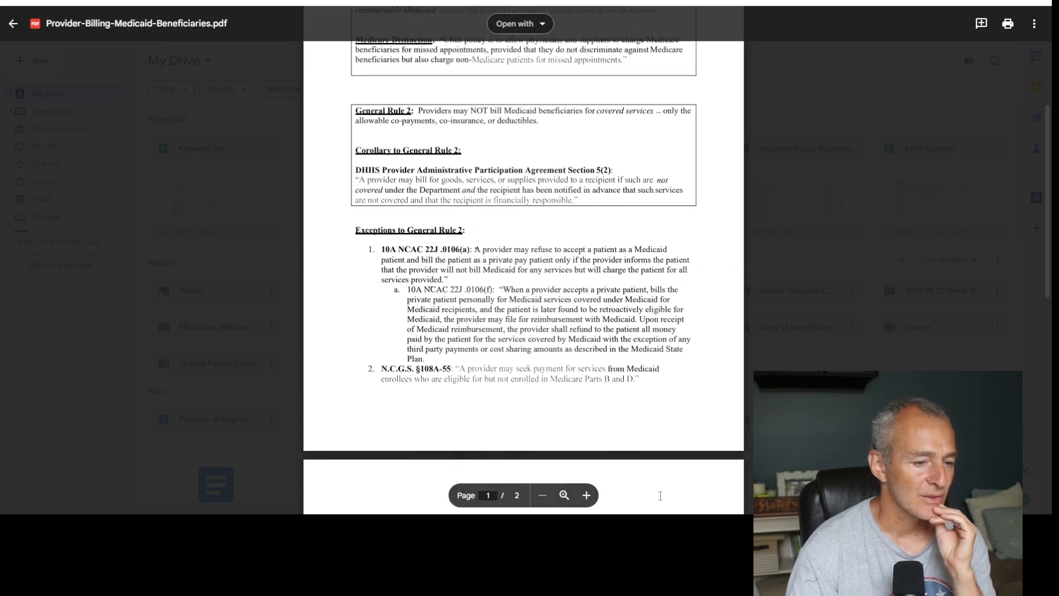
pyautogui.click(587, 495)
pyautogui.click(587, 495)
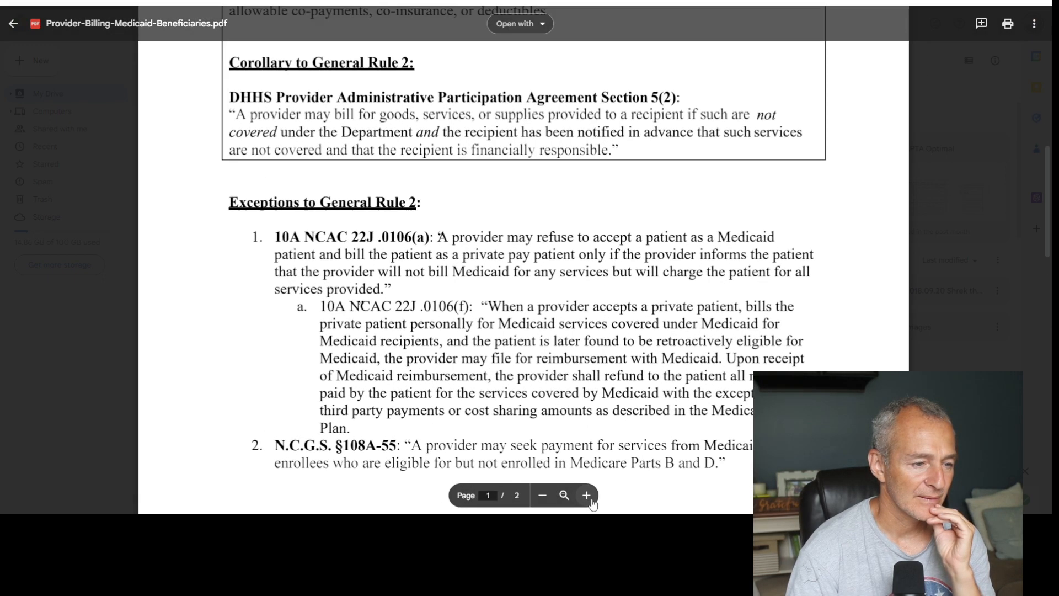
pyautogui.scroll(-1, 592, 503)
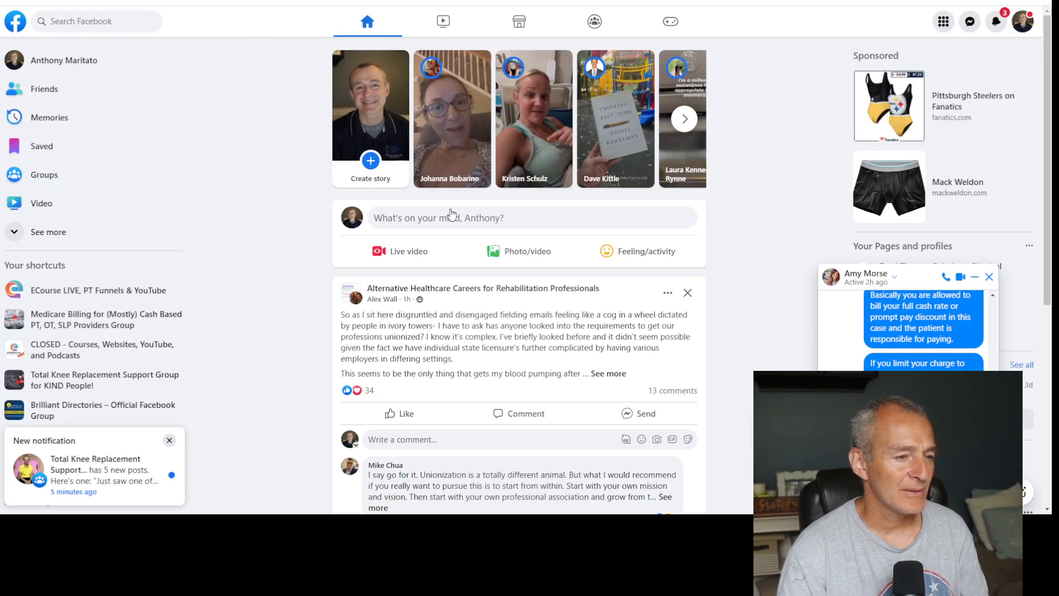
# Switch to Facebook, paste the captured PDF page into a new post and crop it to the "Exceptions to General Rule 2" text
pyautogui.click(536, 216)
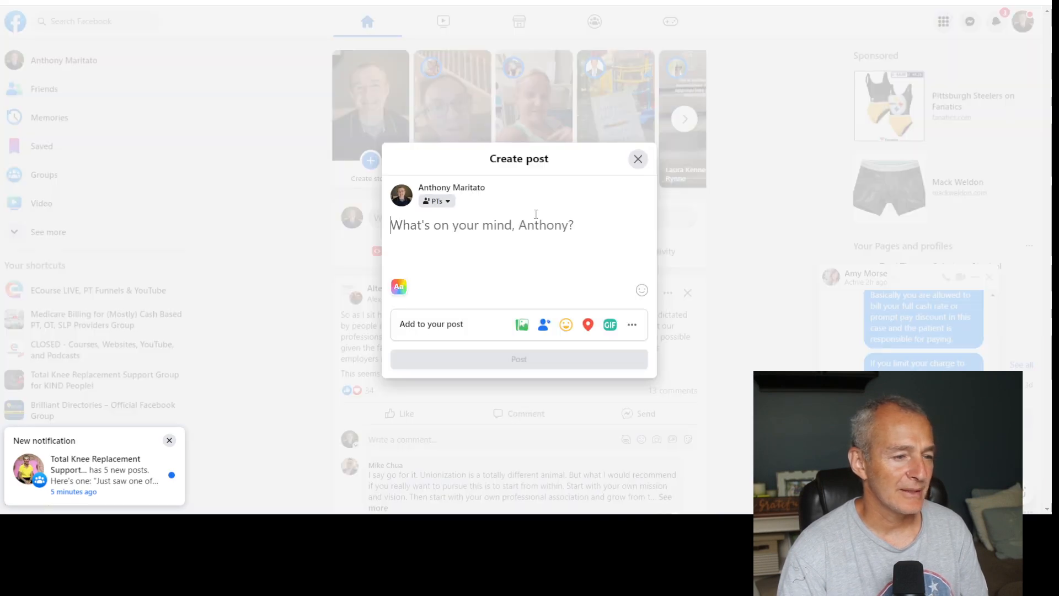
pyautogui.hotkey('ctrl', 'v')
pyautogui.click(416, 202)
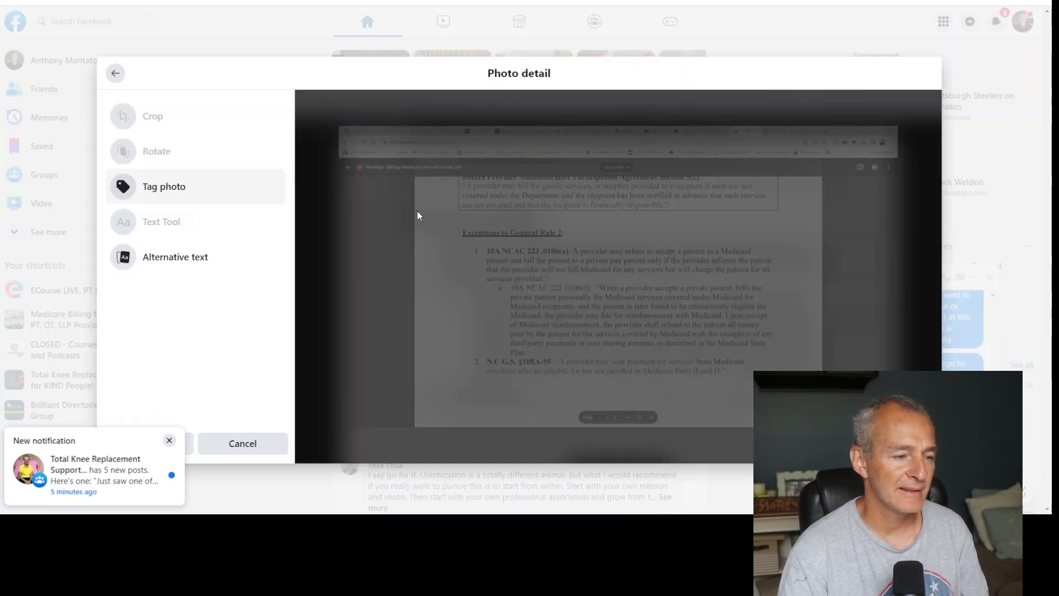
pyautogui.click(208, 121)
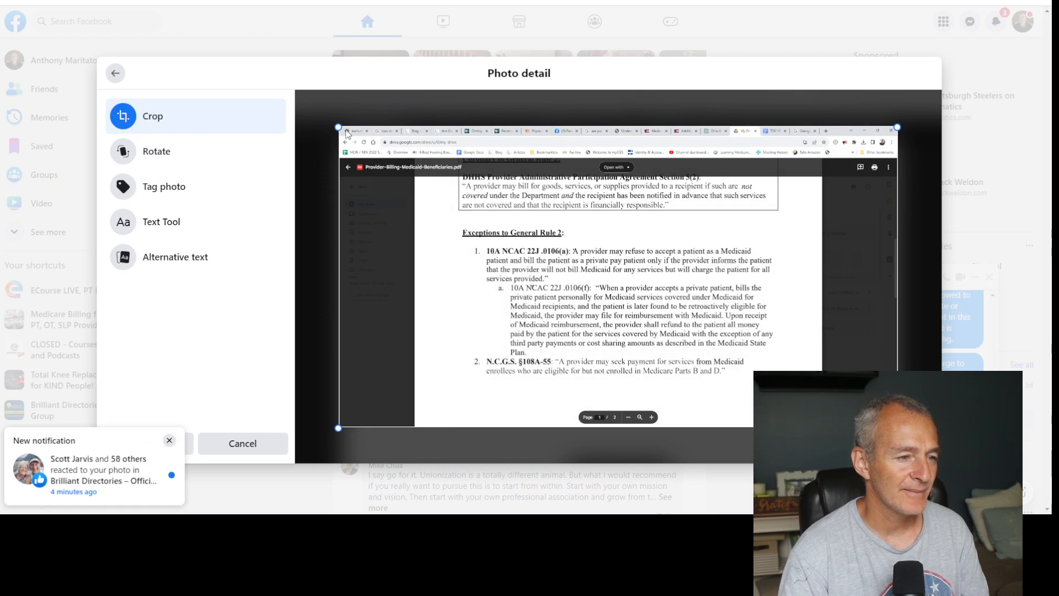
pyautogui.moveTo(348, 134); pyautogui.dragTo(480, 236)
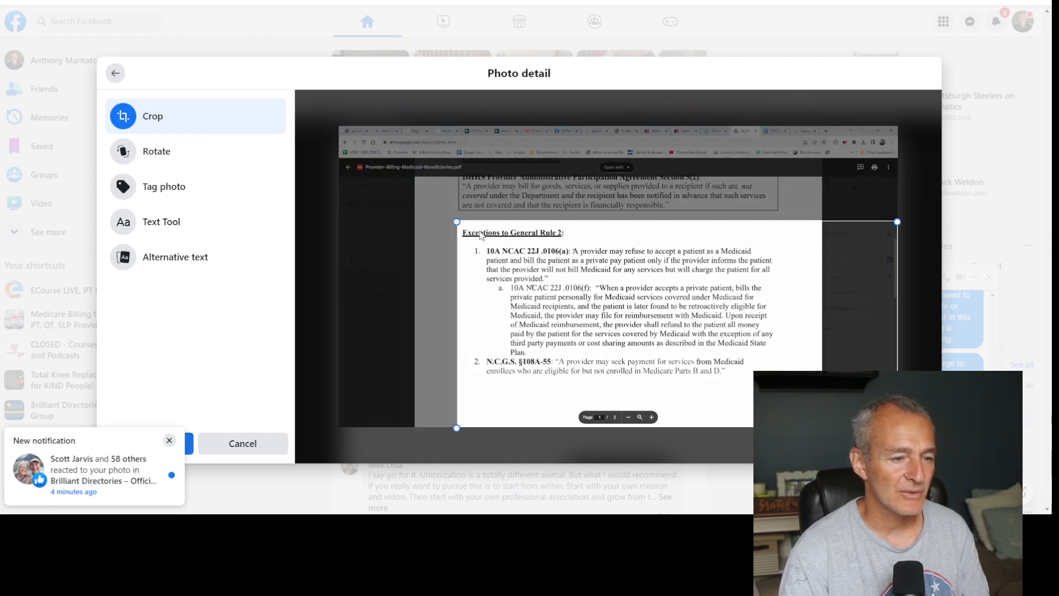
pyautogui.moveTo(898, 428); pyautogui.dragTo(787, 400)
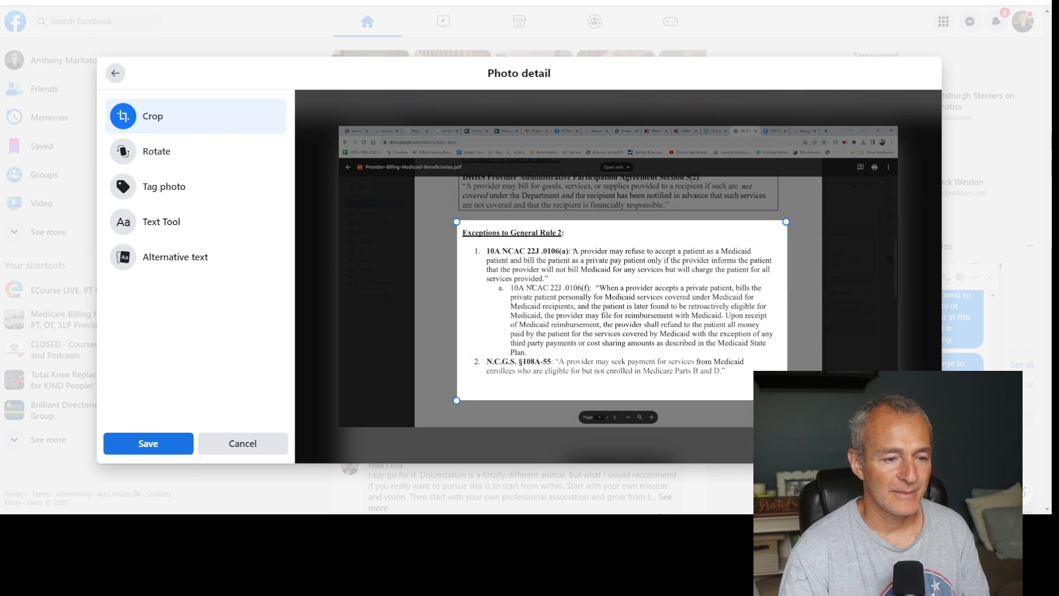
pyautogui.click(165, 456)
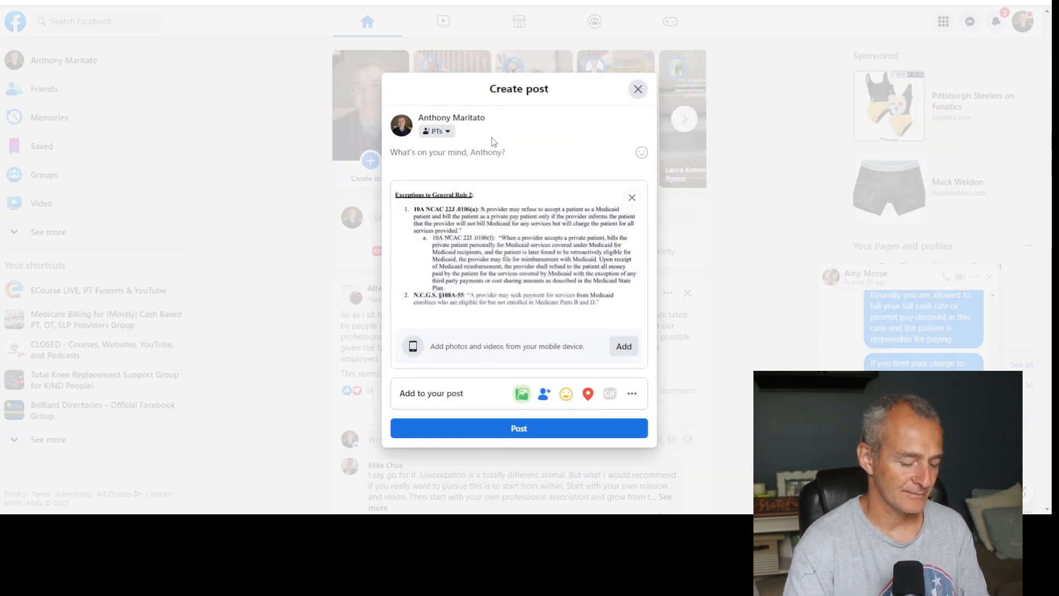
# Caption the Facebook post "Georgia Medicaid Self Pay Policy" and publish it
pyautogui.write('Georgia M')
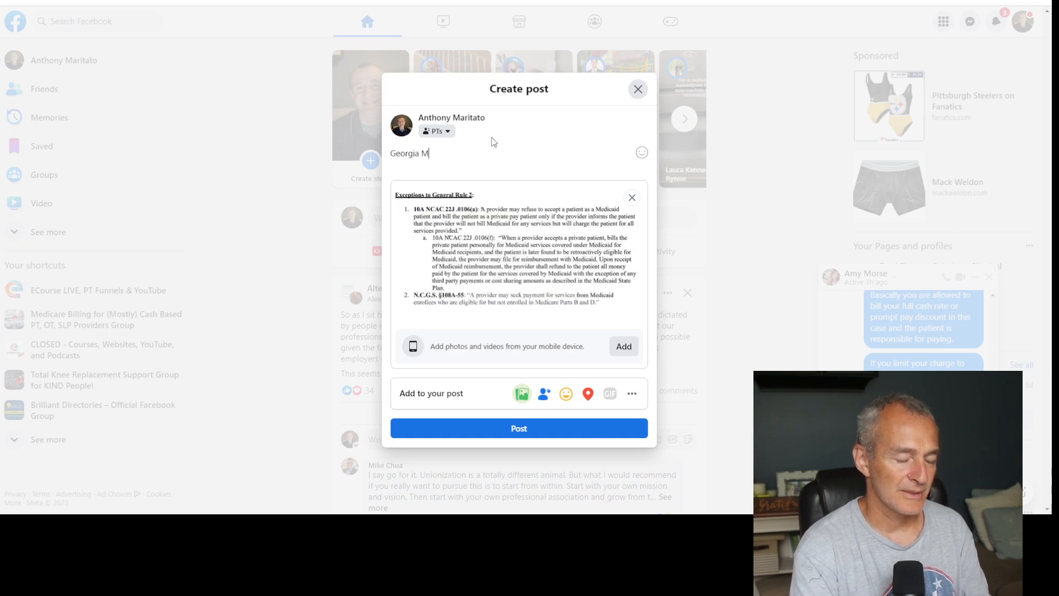
pyautogui.write('edicaid Se')
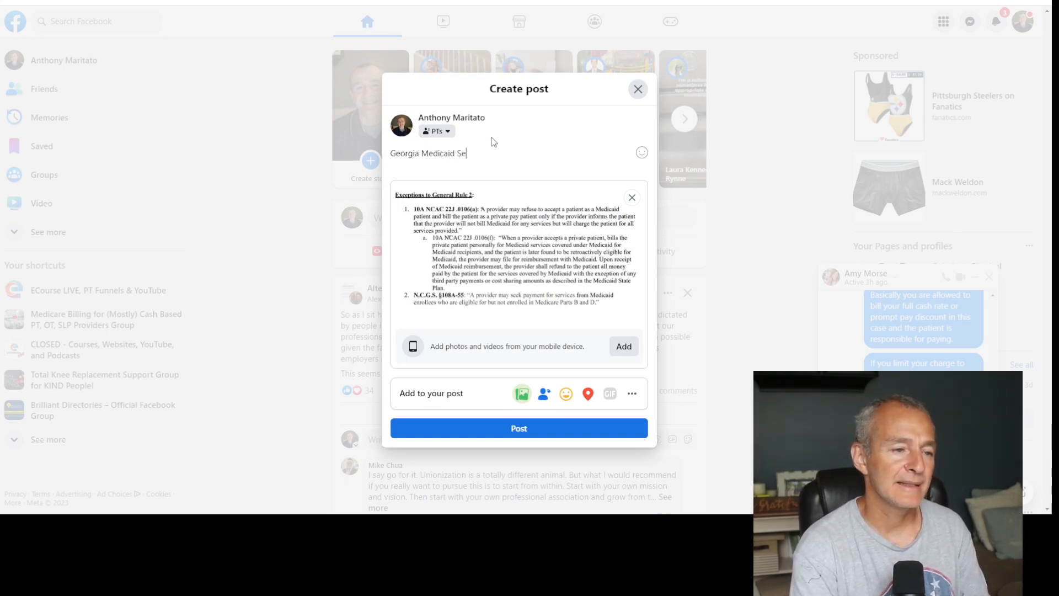
pyautogui.write('lf Pay Policy')
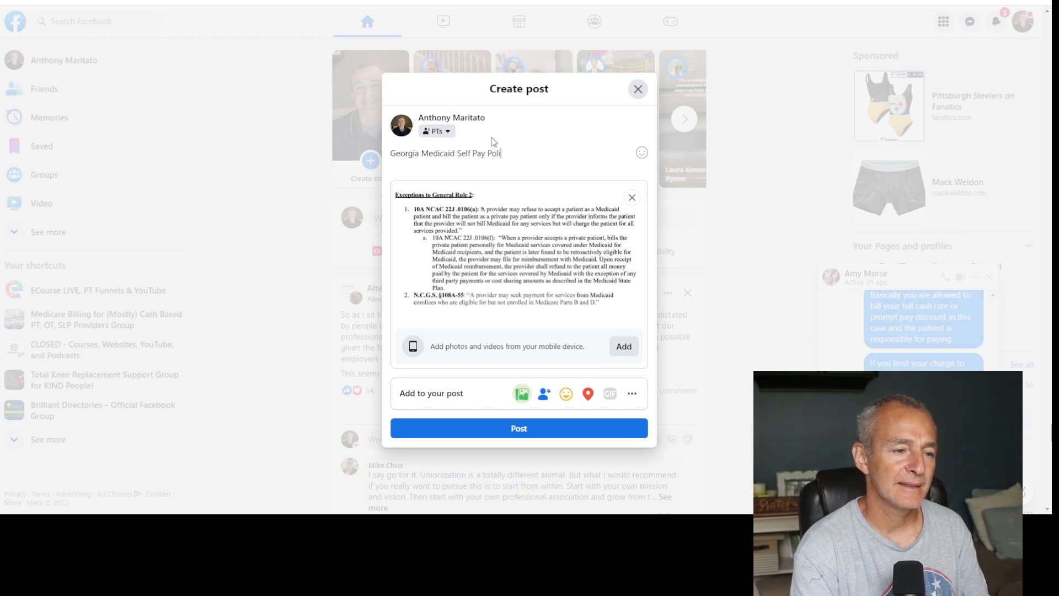
pyautogui.click(533, 428)
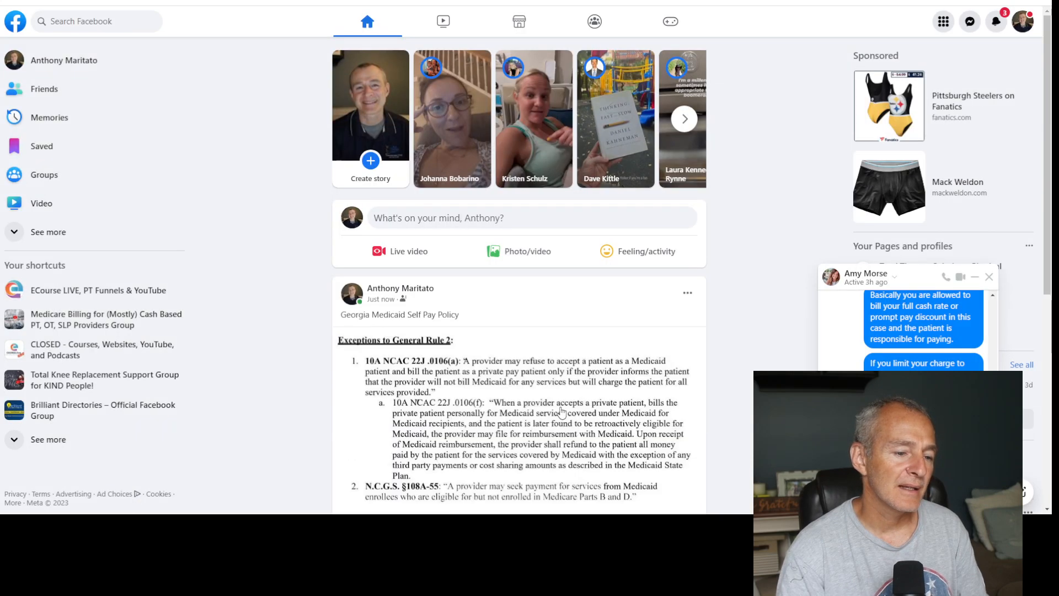
# Copy the posted policy image and paste it into the blog article on a new line above the "Implications for Medicaid Beneficiaries" heading
pyautogui.click(554, 411)
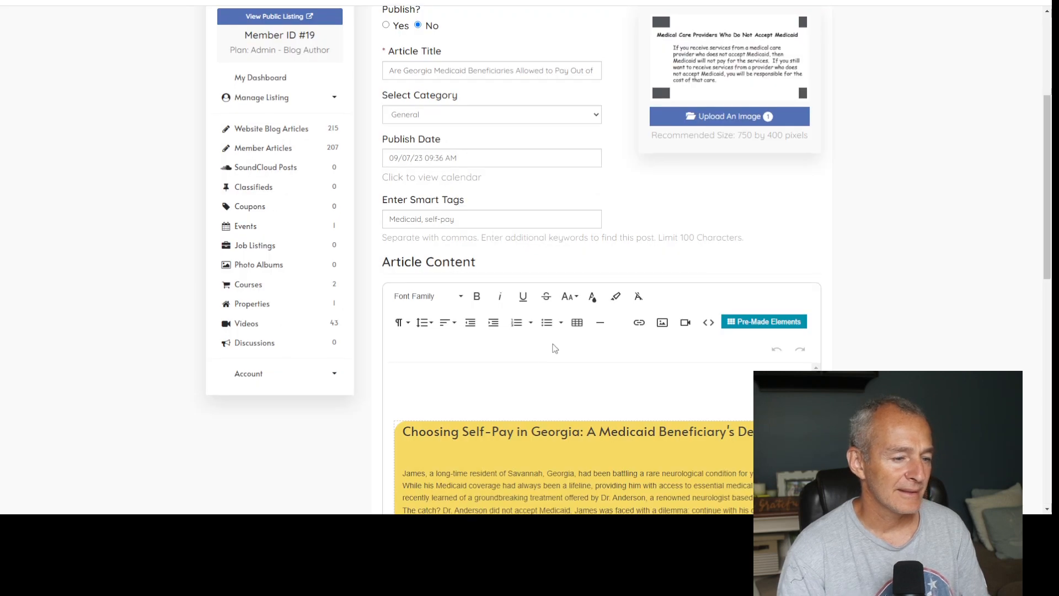
pyautogui.scroll(-5, 552, 347)
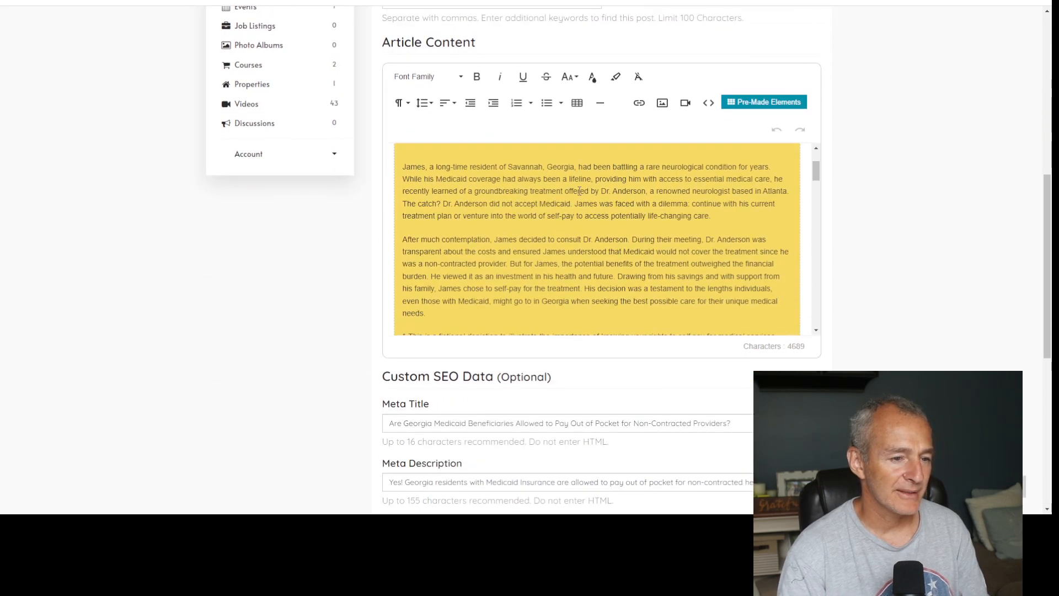
pyautogui.scroll(-7, 579, 191)
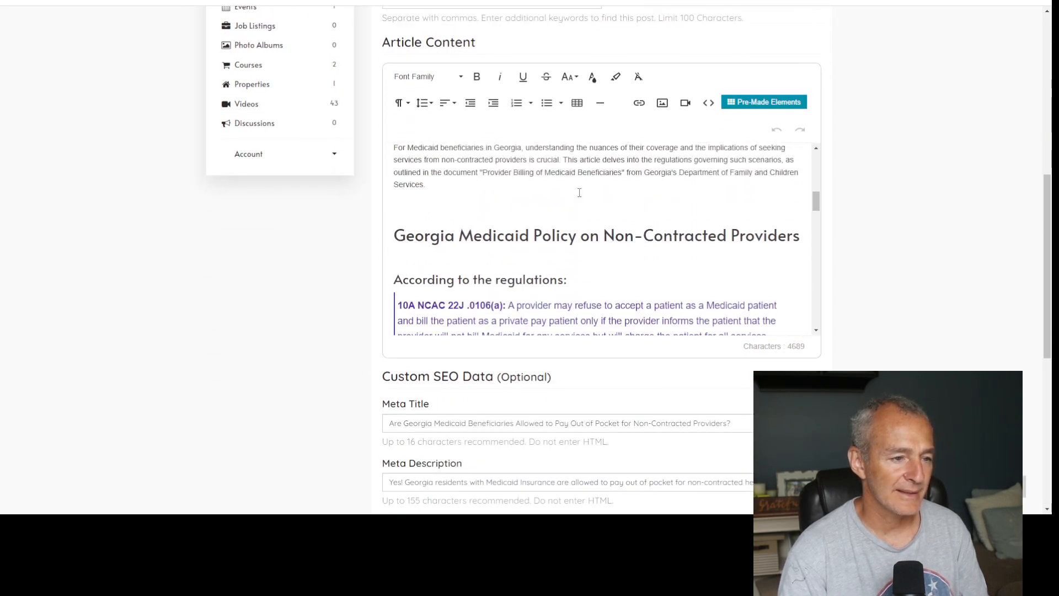
pyautogui.scroll(-6, 579, 193)
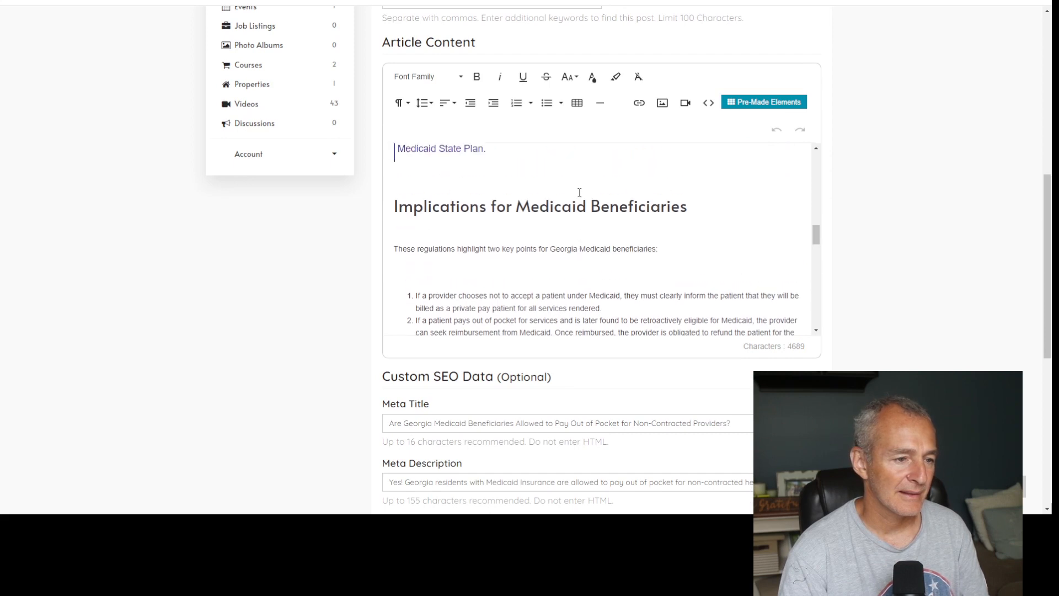
pyautogui.click(580, 193)
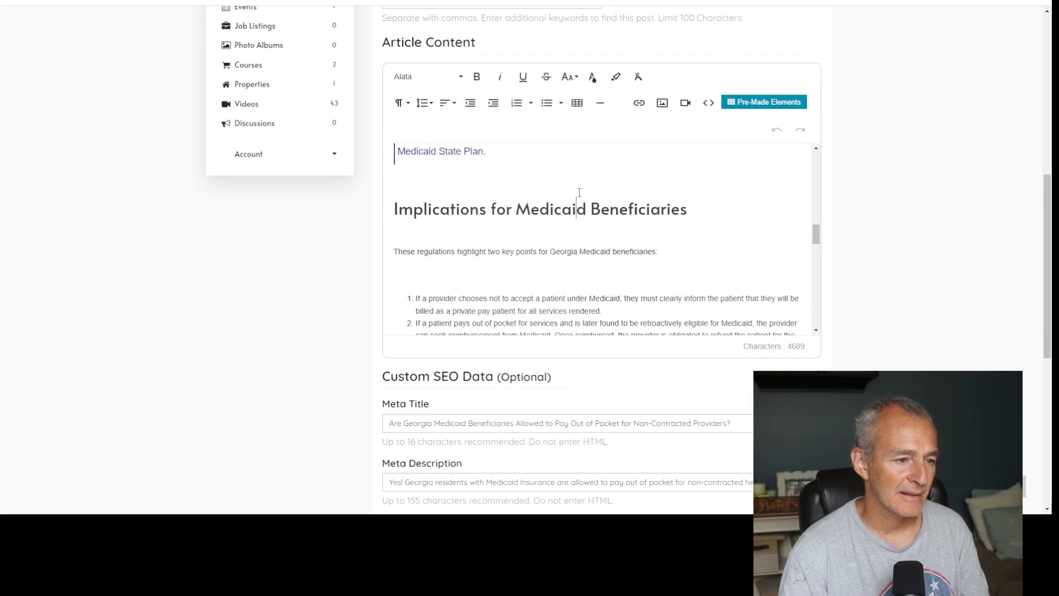
pyautogui.click(393, 204)
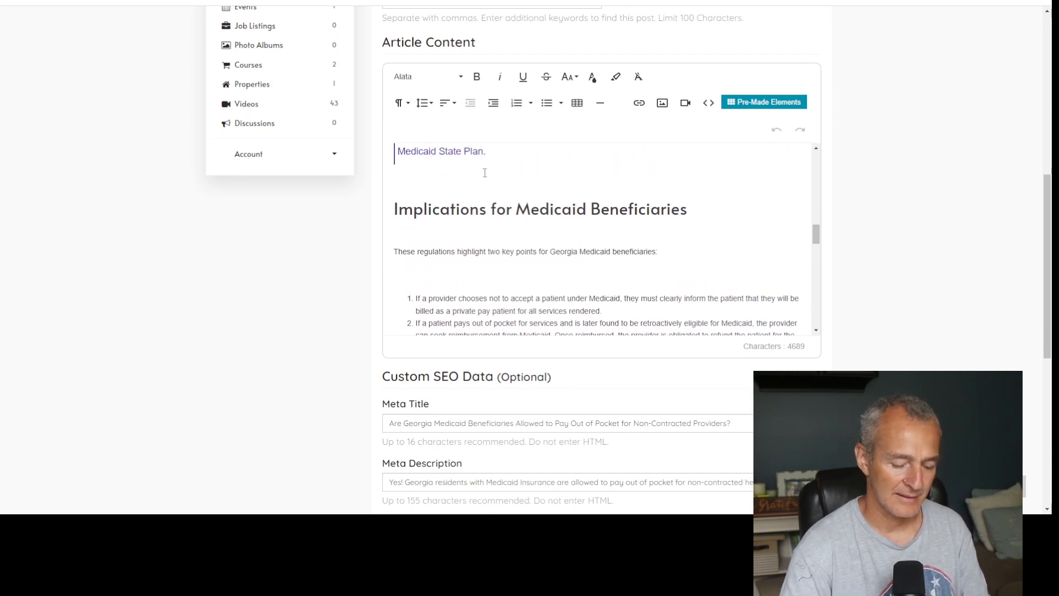
pyautogui.press('Return')
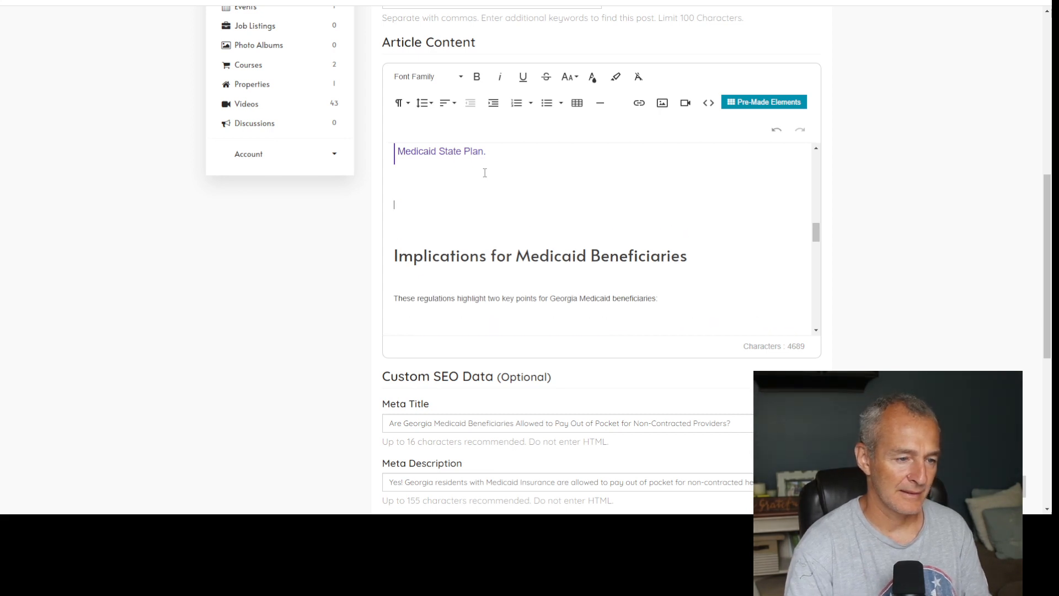
pyautogui.hotkey('ctrl', 'v')
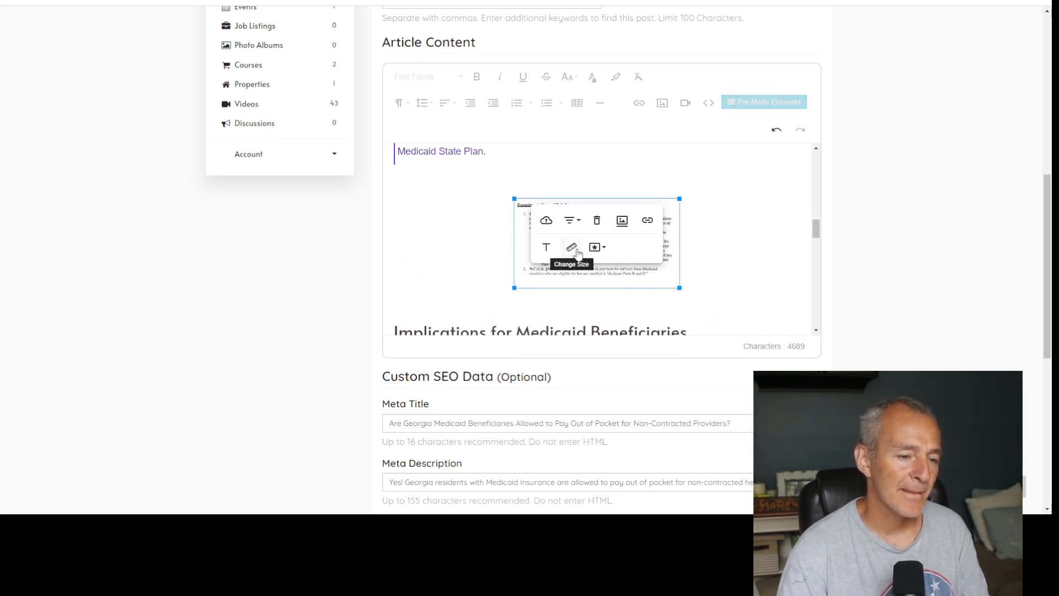
# Set the inserted policy image's width to 750px
pyautogui.click(578, 254)
pyautogui.moveTo(543, 354); pyautogui.dragTo(501, 353)
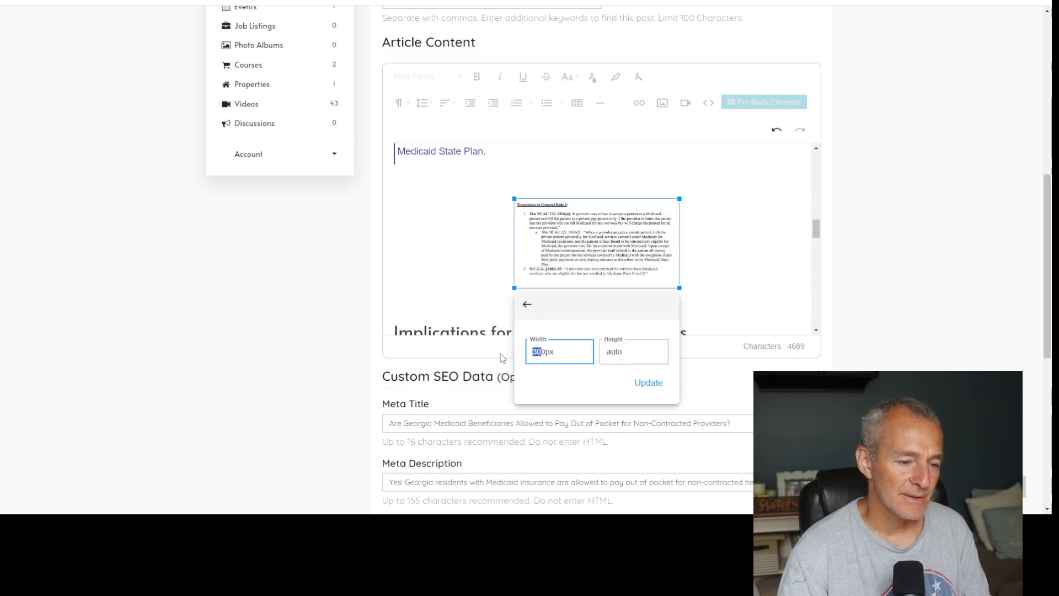
pyautogui.write('75')
pyautogui.click(527, 304)
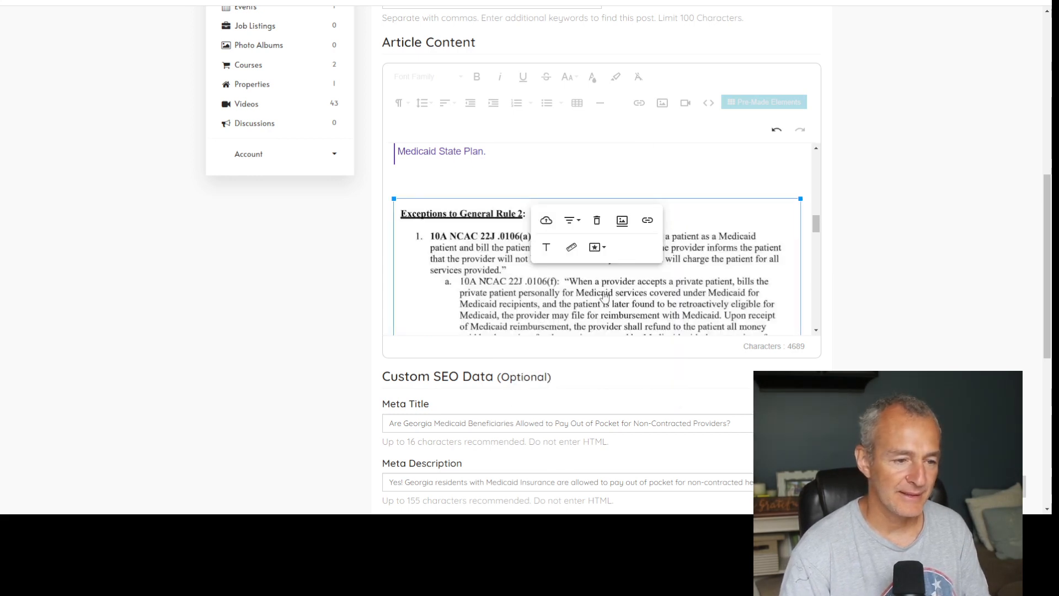
# Give the policy image the alternative text "Georgia Medicaid Self Pay Policy"
pyautogui.scroll(-2, 549, 331)
pyautogui.click(548, 359)
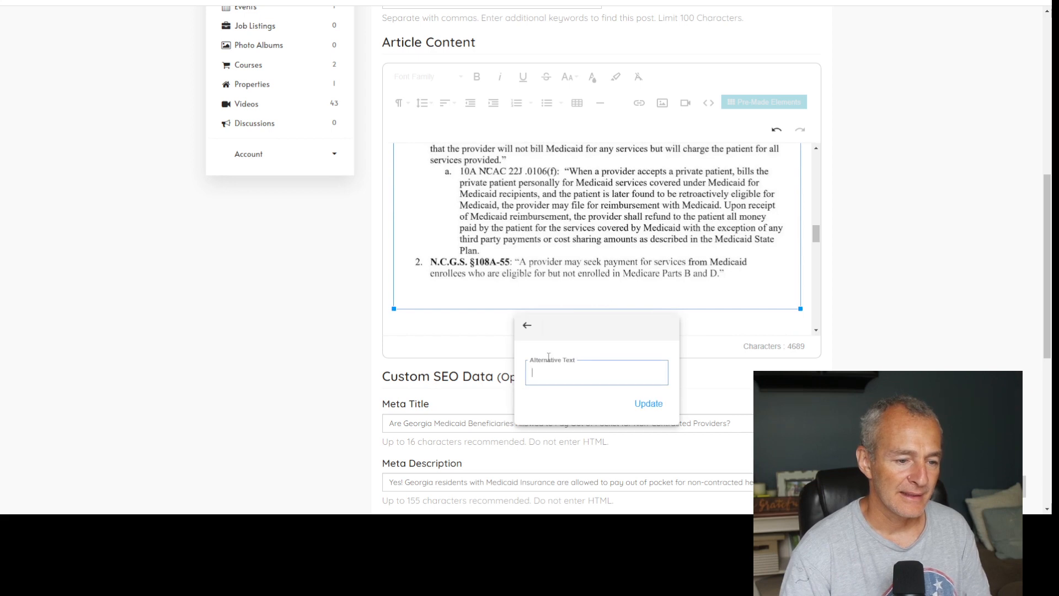
pyautogui.write('Georbg')
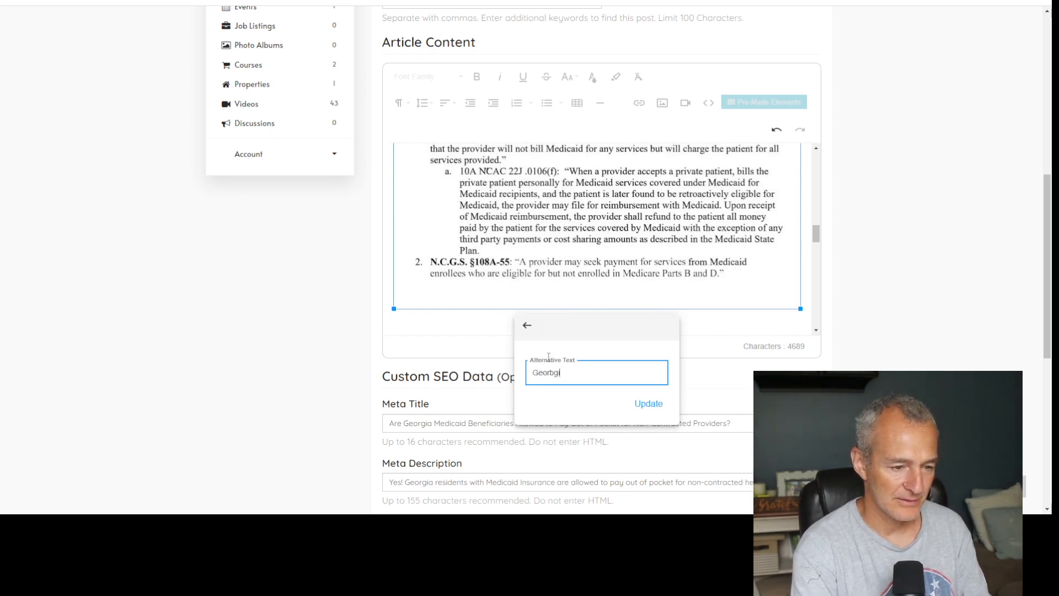
pyautogui.press('BackSpace')
pyautogui.press('BackSpace')
pyautogui.write('gia Med')
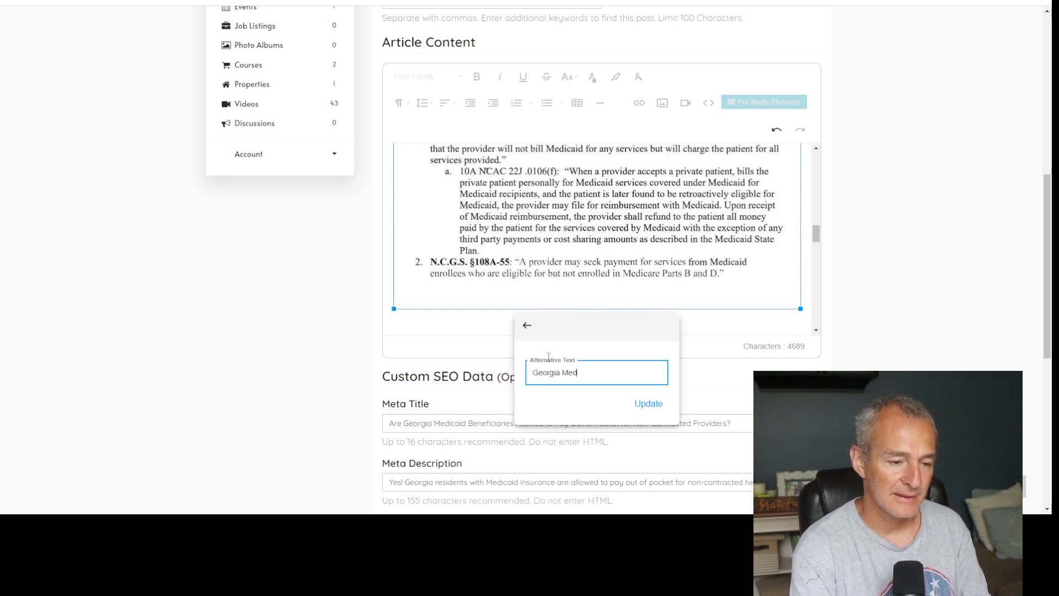
pyautogui.write('ical')
pyautogui.write(' Self')
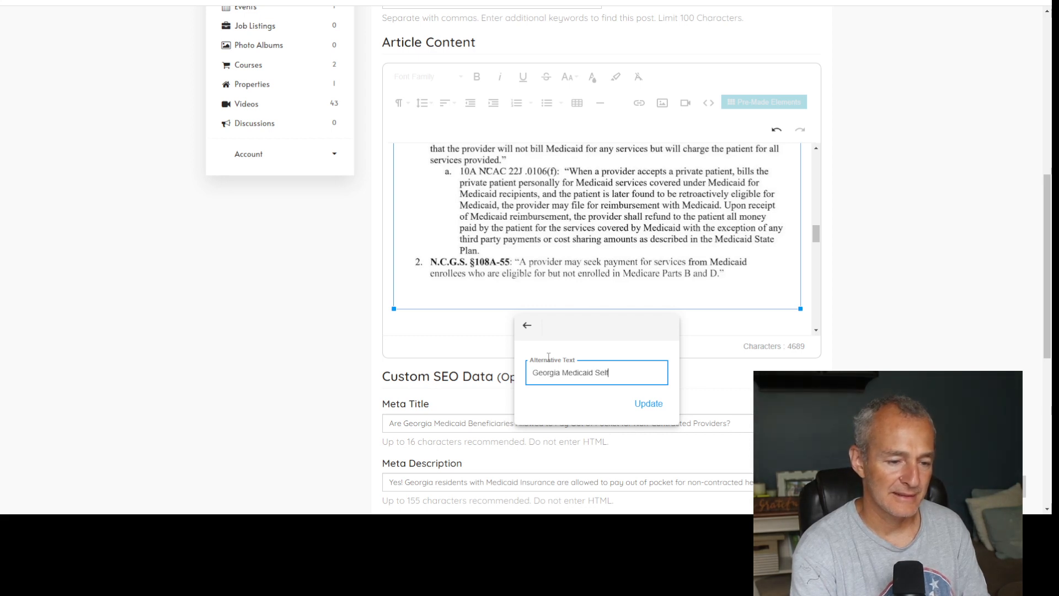
pyautogui.write(' Pay Policy')
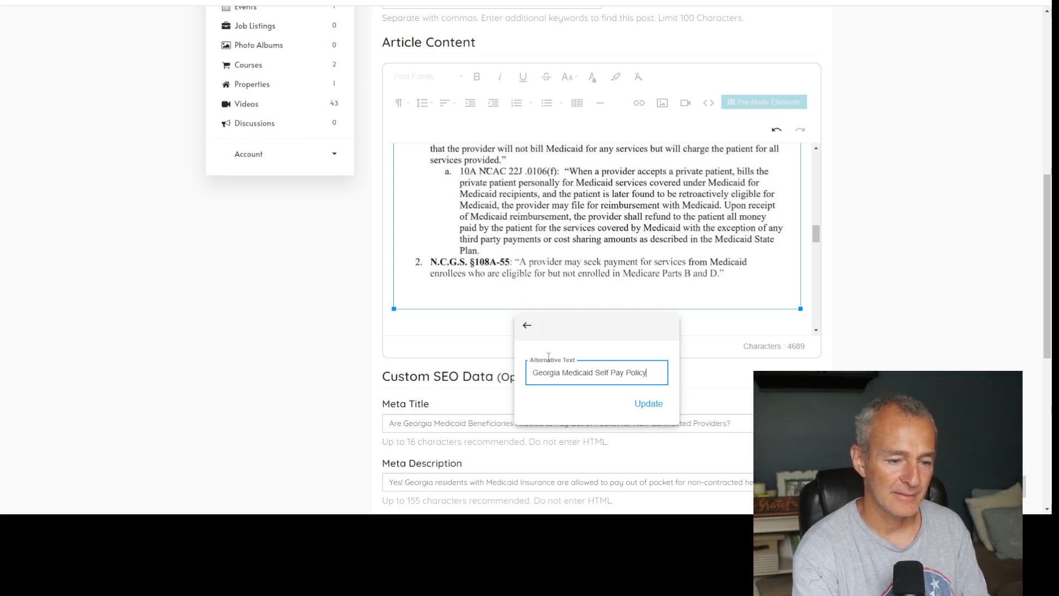
pyautogui.click(643, 406)
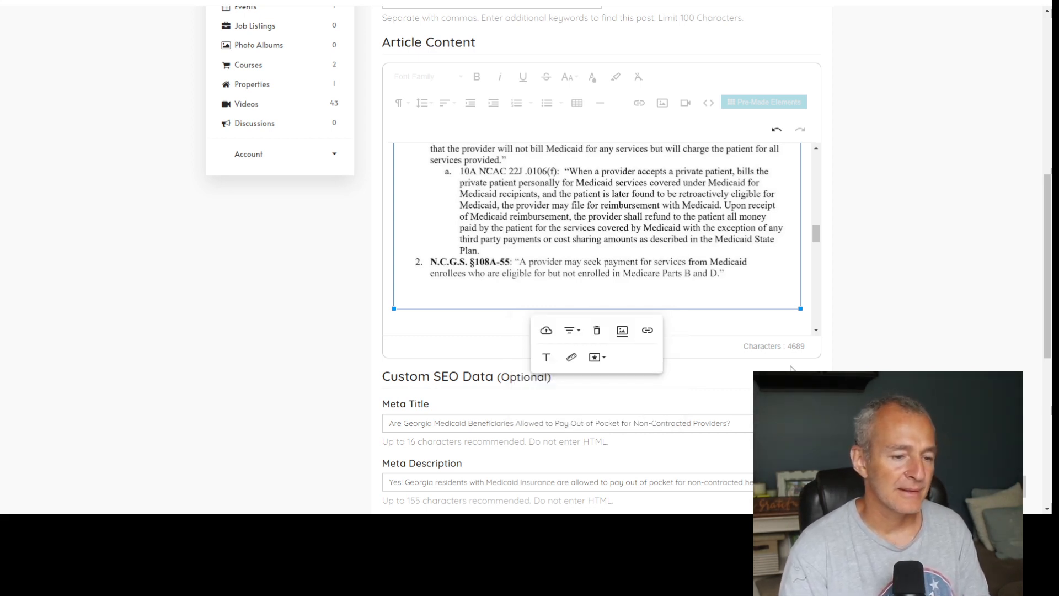
# Set the Georgia Medicaid article's Publish option to Yes and save the article
pyautogui.scroll(-1, 639, 410)
pyautogui.scroll(5, 496, 220)
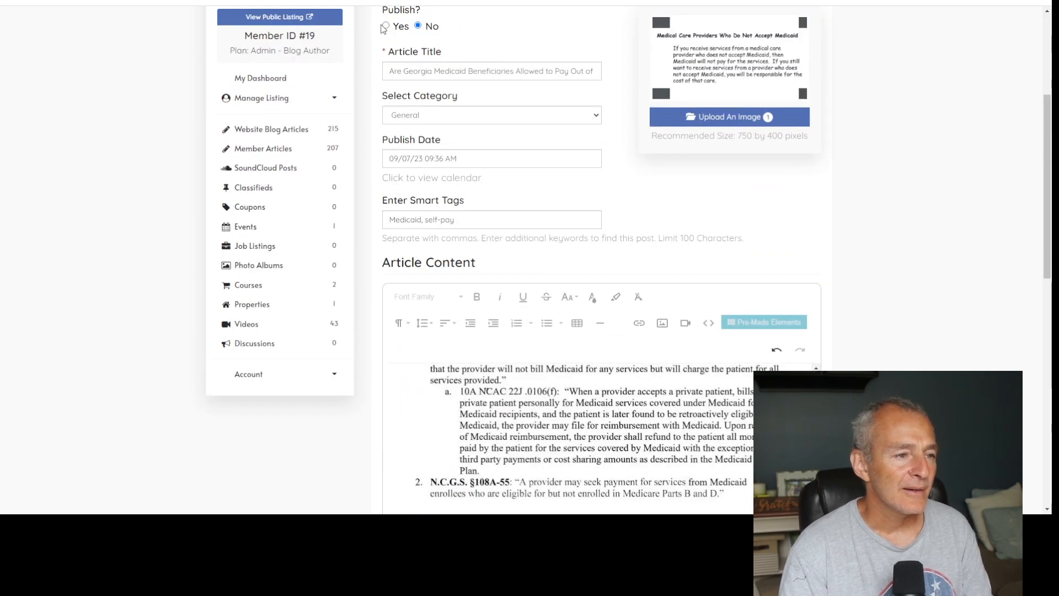
pyautogui.scroll(-5, 670, 440)
pyautogui.click(629, 477)
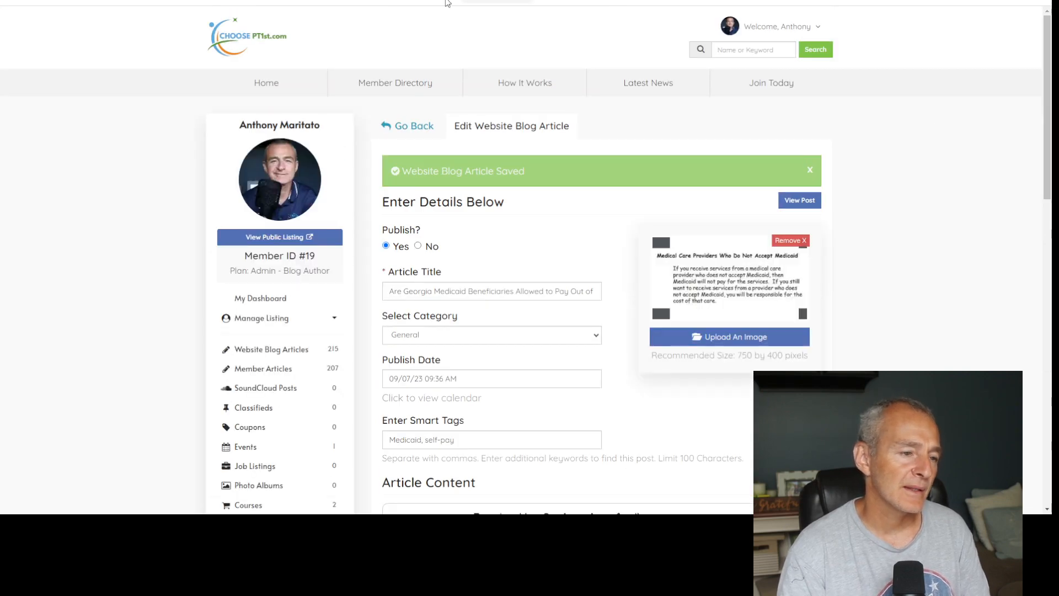
# Open the live Georgia Medicaid post and review its body text, Links and Resources, author section and header image
pyautogui.click(805, 207)
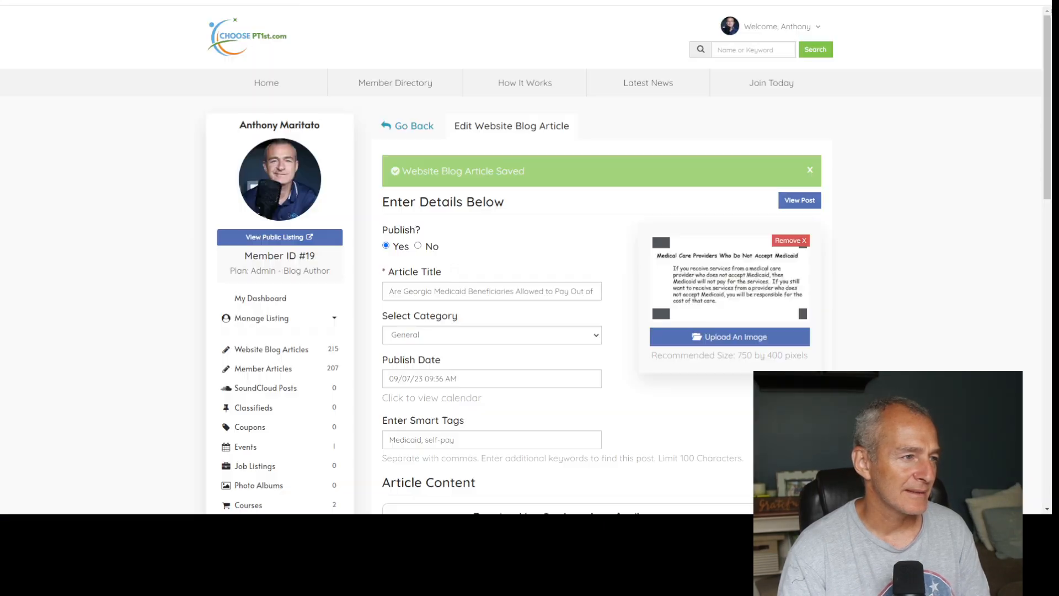
pyautogui.click(419, 126)
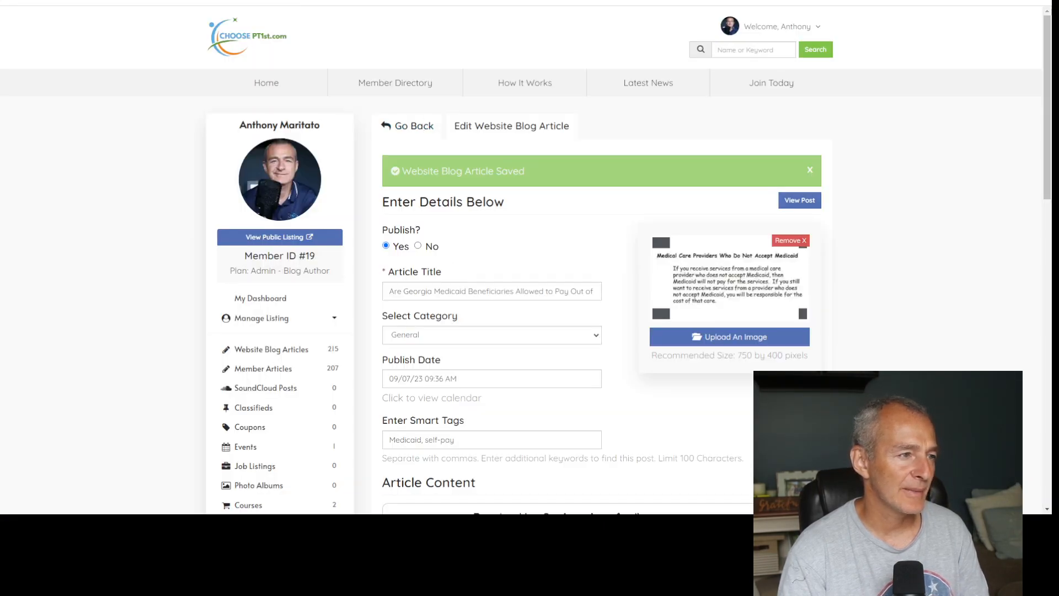
pyautogui.scroll(-5, 213, 152)
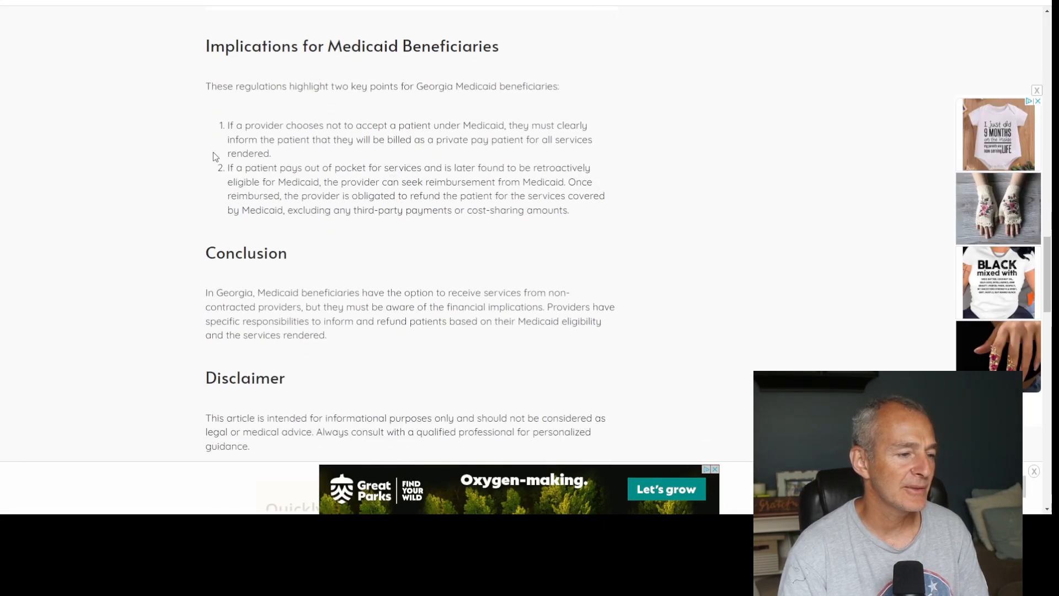
pyautogui.scroll(-4, 217, 160)
pyautogui.scroll(-8, 260, 157)
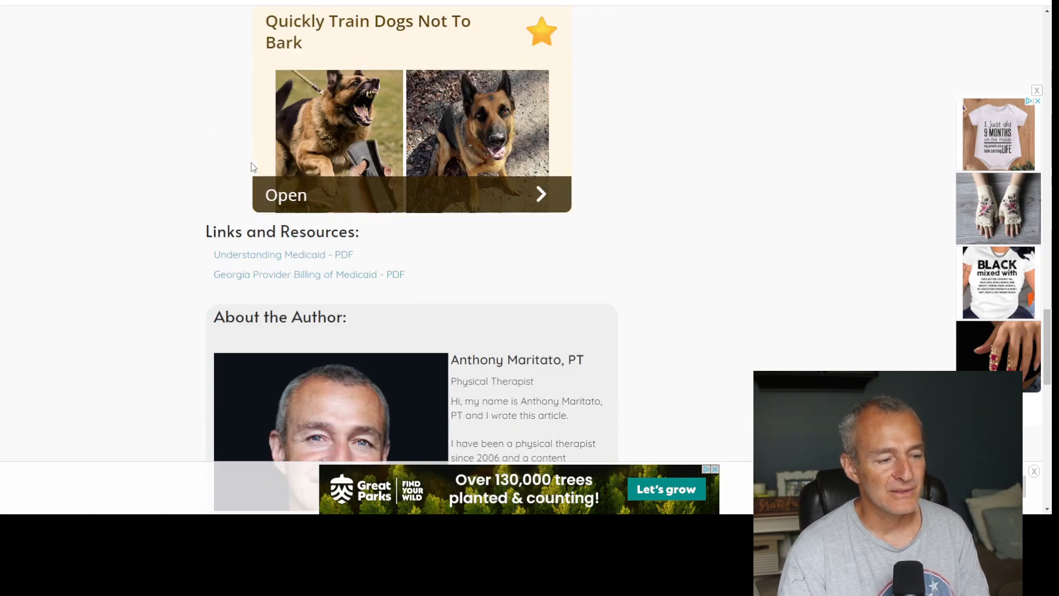
pyautogui.scroll(3, 280, 154)
pyautogui.scroll(-6, 281, 160)
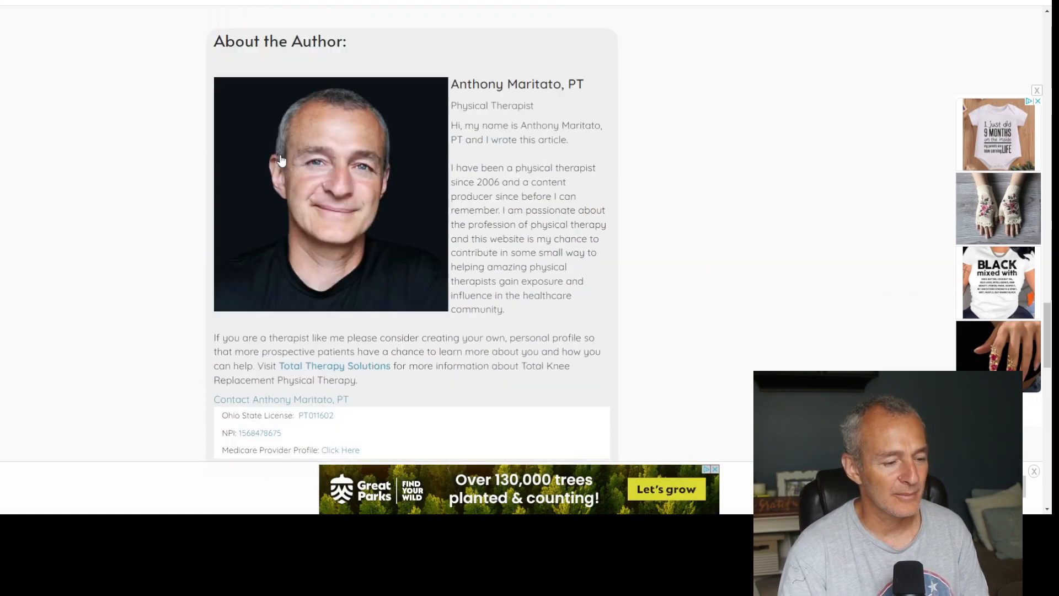
pyautogui.scroll(5, 297, 150)
pyautogui.scroll(20, 297, 150)
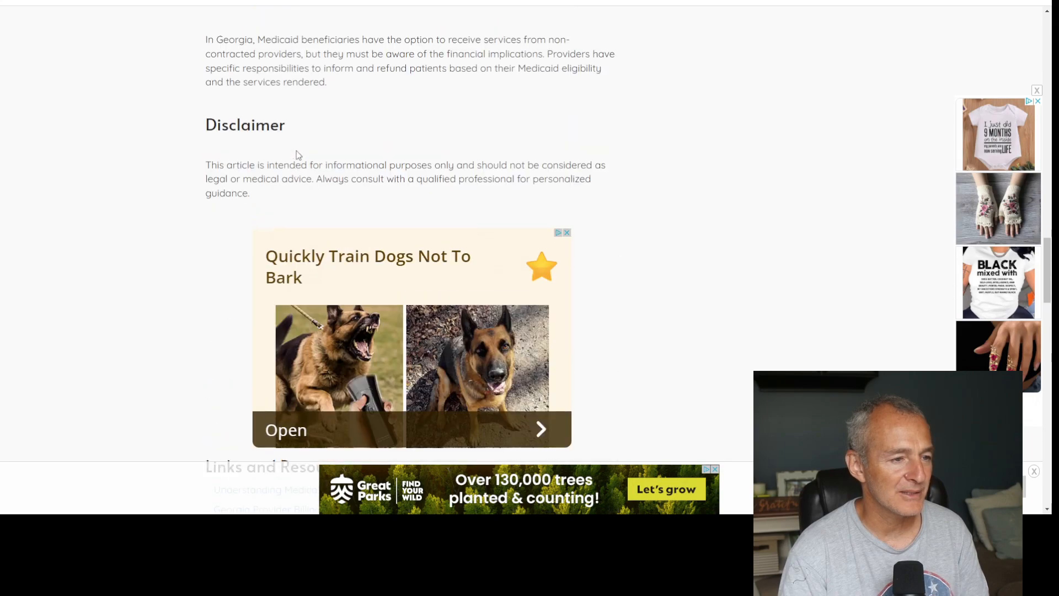
pyautogui.scroll(14, 297, 150)
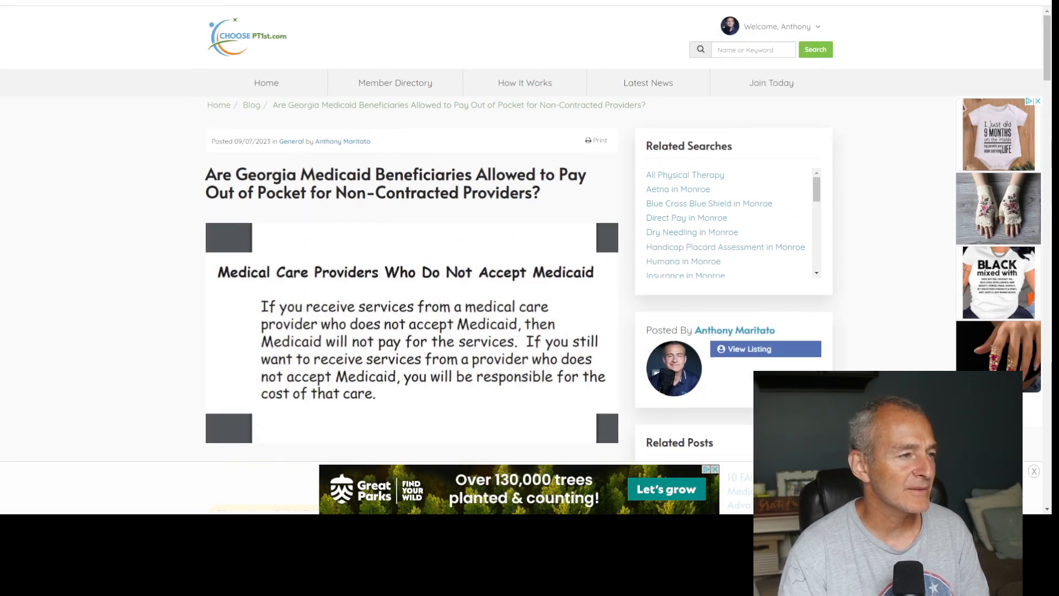
# View the published post "Can a Medicaid Beneficiary Pay Cash for Out of Network Services" from the blog article list, and close it
pyautogui.click(331, 2)
pyautogui.scroll(-3, 484, 370)
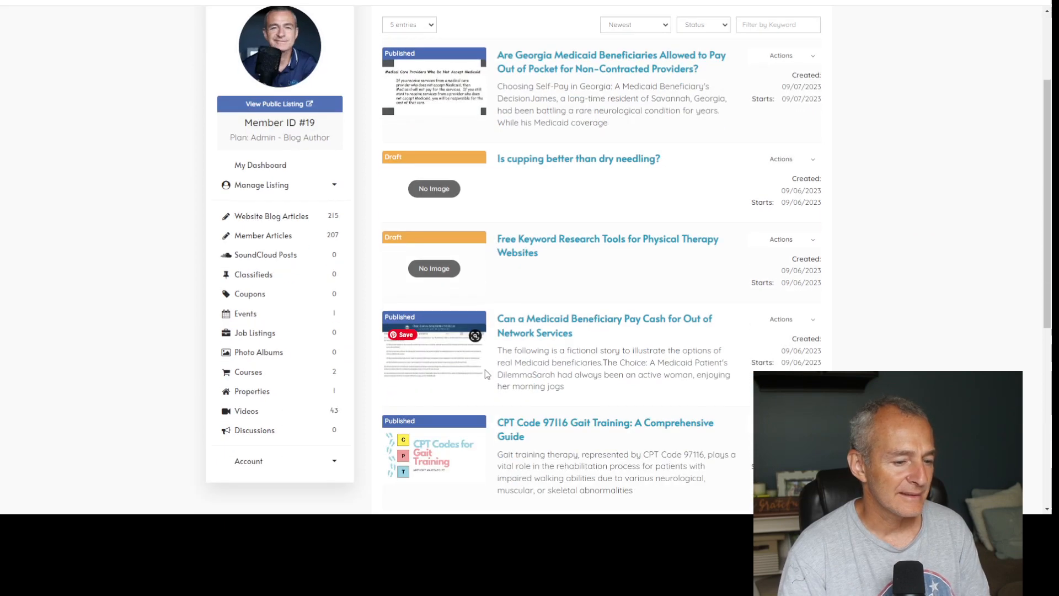
pyautogui.click(811, 291)
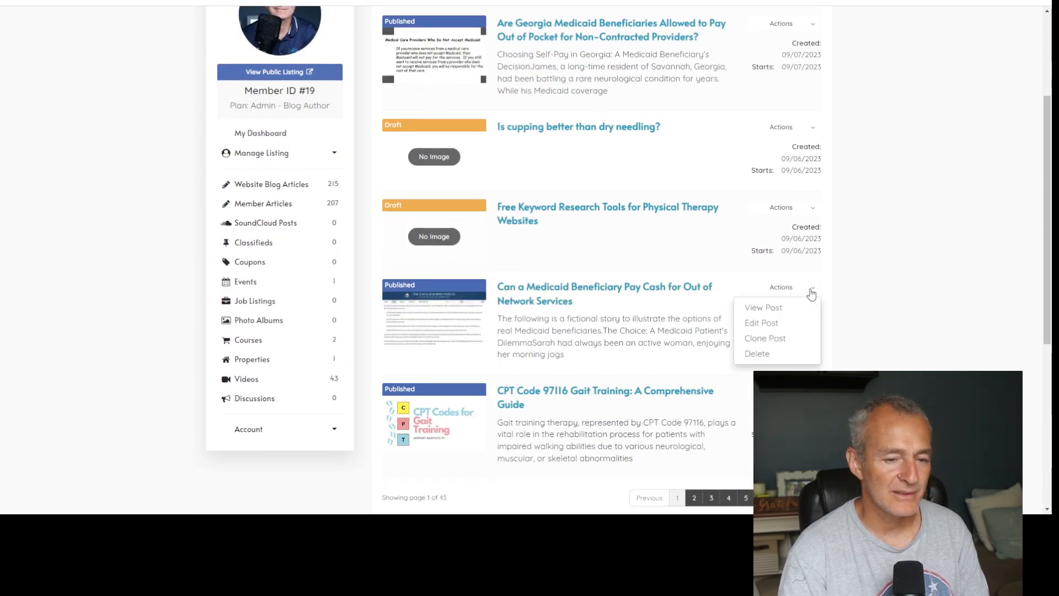
pyautogui.click(795, 308)
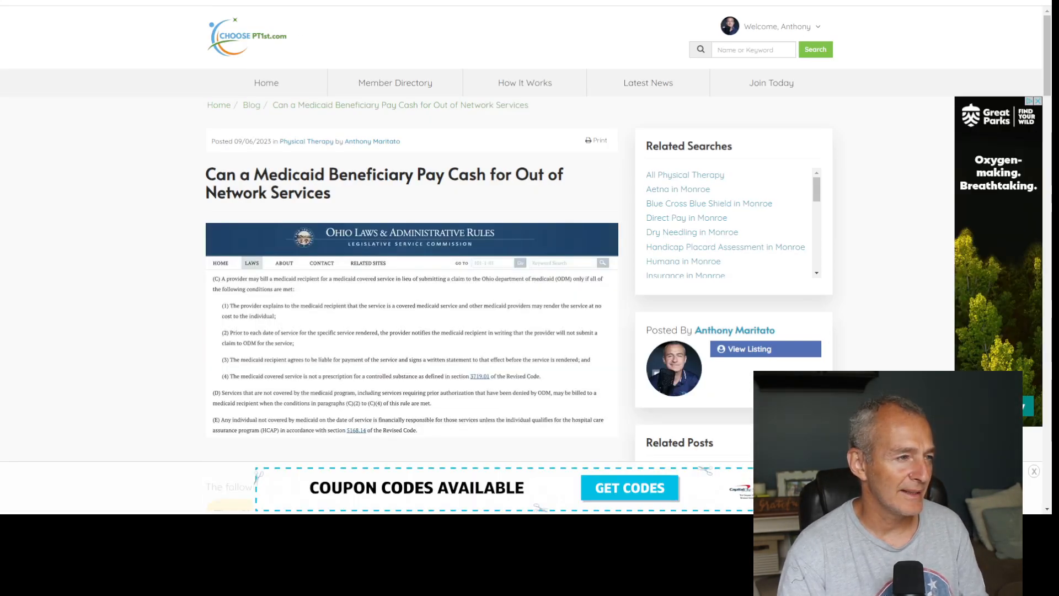
pyautogui.hotkey('ctrl', 'w')
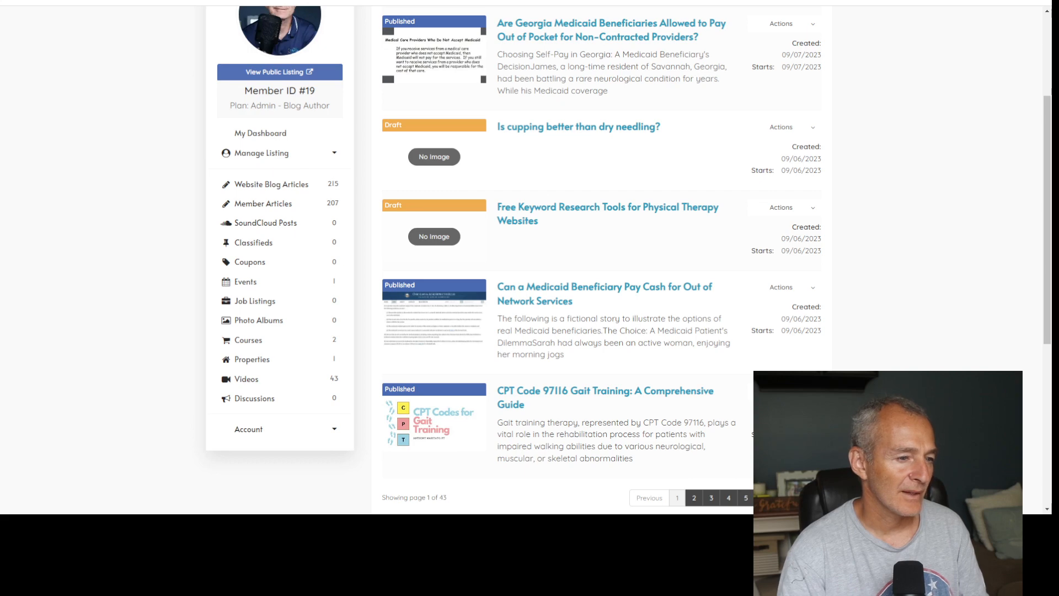
# In the Georgia article's content, insert a new line above the "Georgia Medicaid Policy on Non-Contracted Providers" heading
pyautogui.click(545, 36)
pyautogui.scroll(-6, 538, 290)
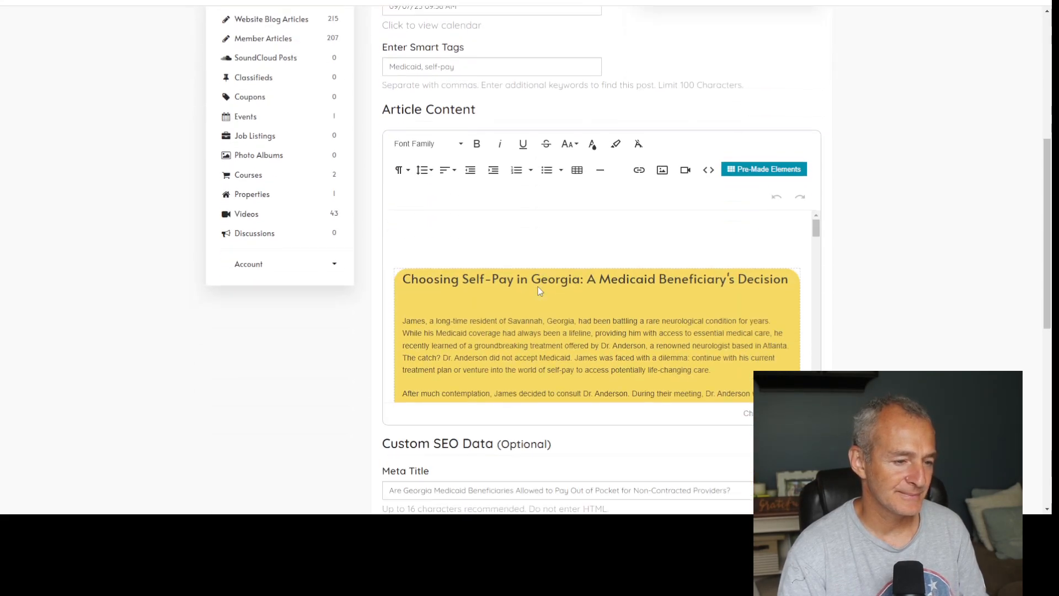
pyautogui.scroll(-2, 538, 290)
pyautogui.scroll(-3, 499, 309)
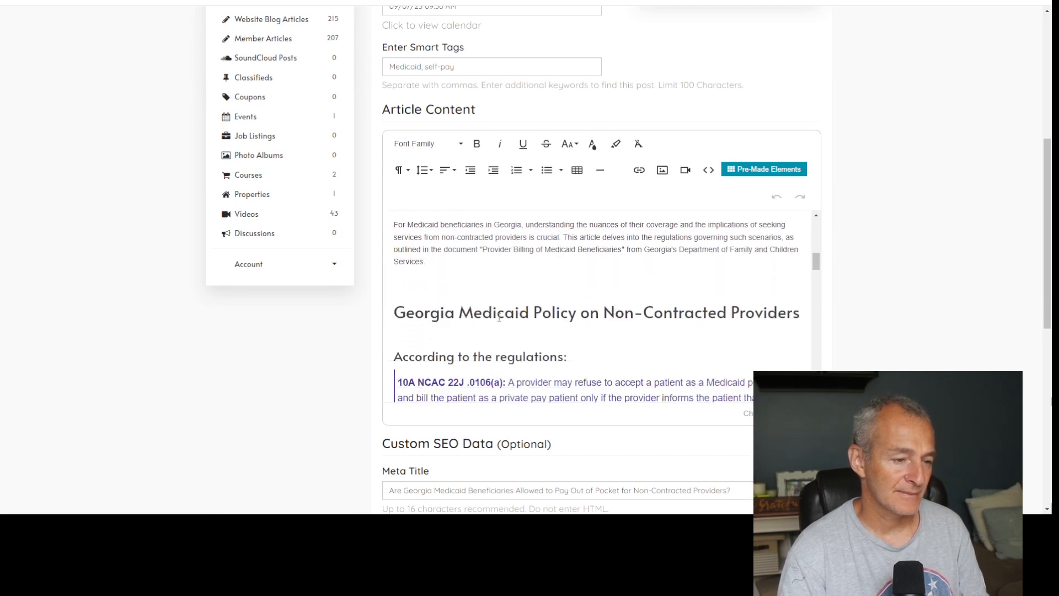
pyautogui.click(492, 265)
pyautogui.press('Return')
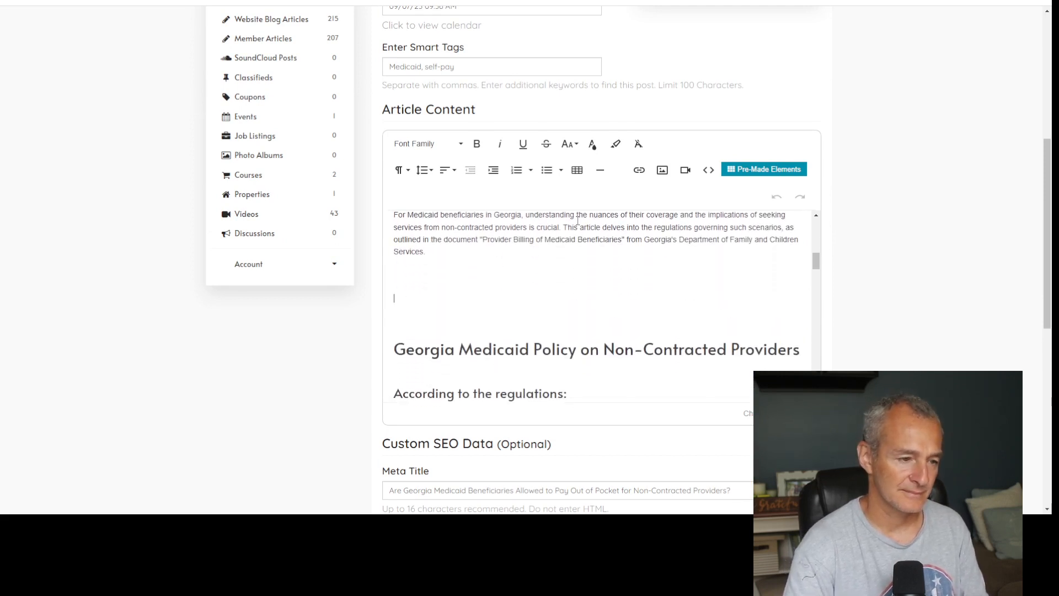
# Write on the new line "Georgia policy is similar to Ohio in that a Medicaid beneficiary is allowed to pay a non-contracted provider for healthcare services."
pyautogui.write('Georgia policy')
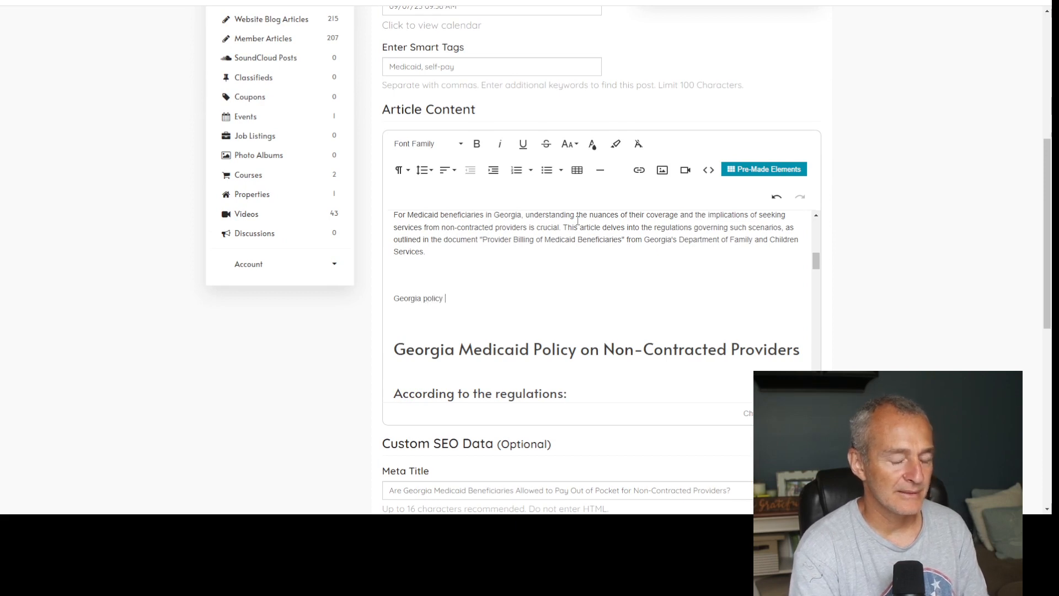
pyautogui.write(' is similar to Ohio')
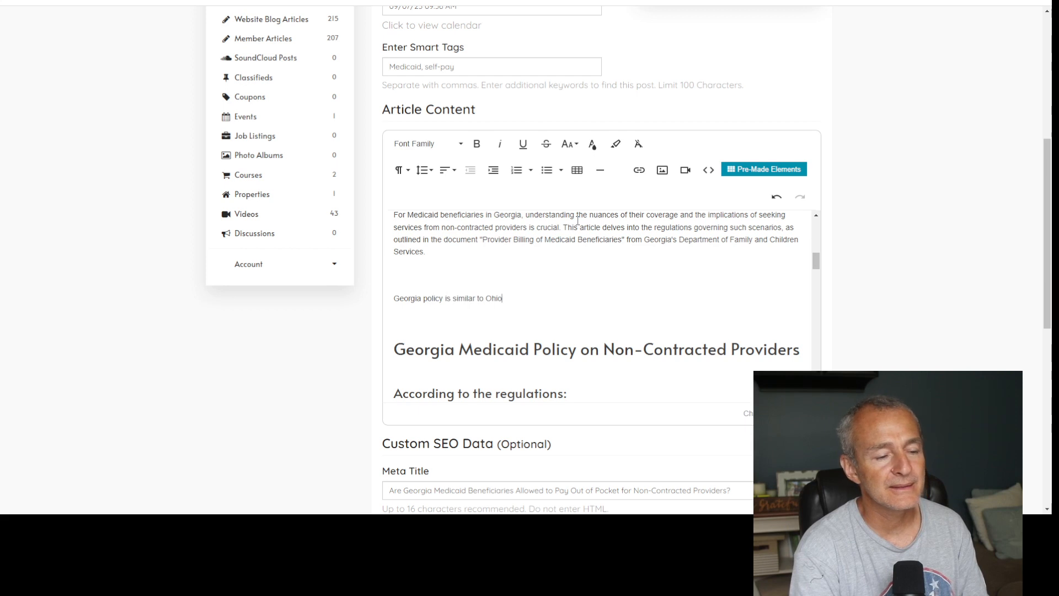
pyautogui.write(' in that ')
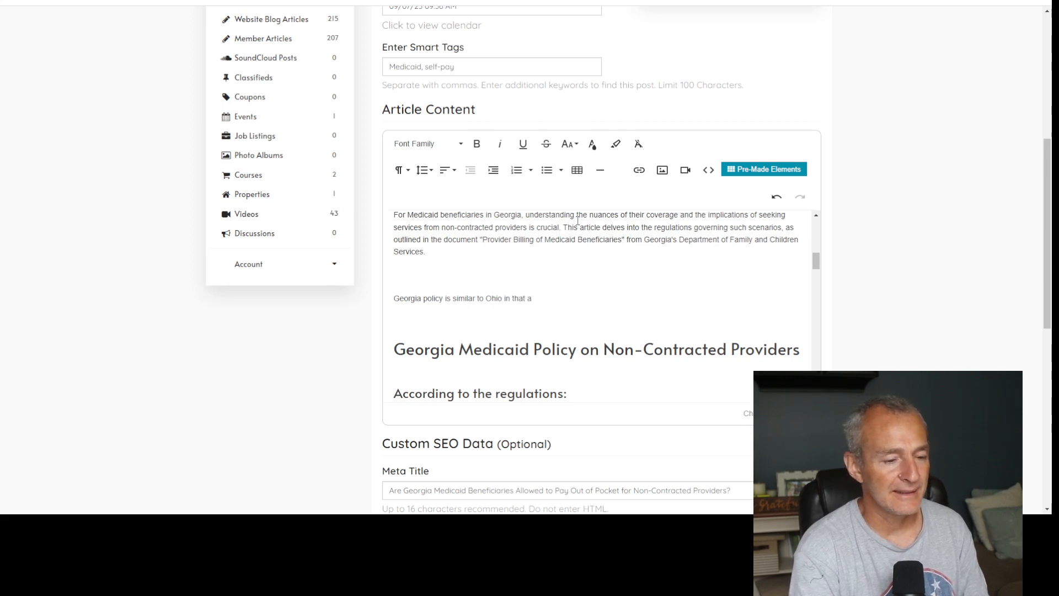
pyautogui.write('a Medicaid')
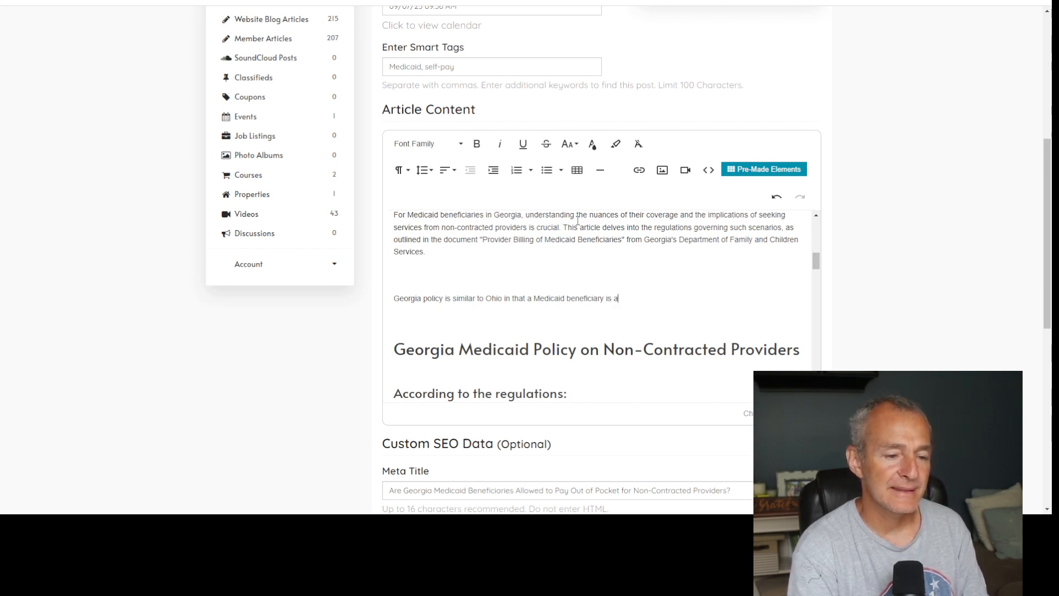
pyautogui.write('beneficiary is allowed to pay ')
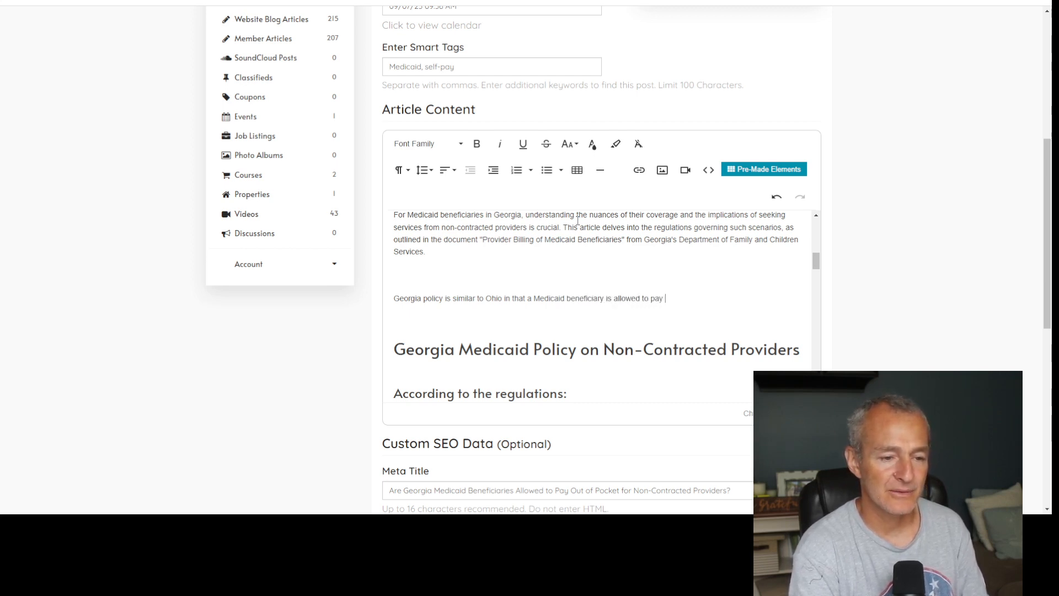
pyautogui.write('a non-contracte')
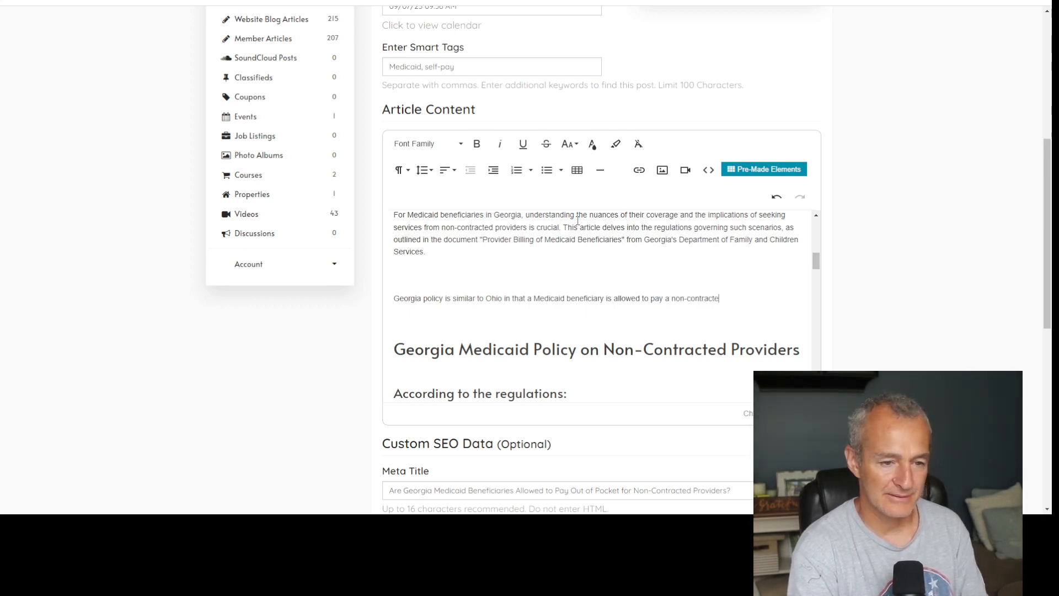
pyautogui.write('d provider fo')
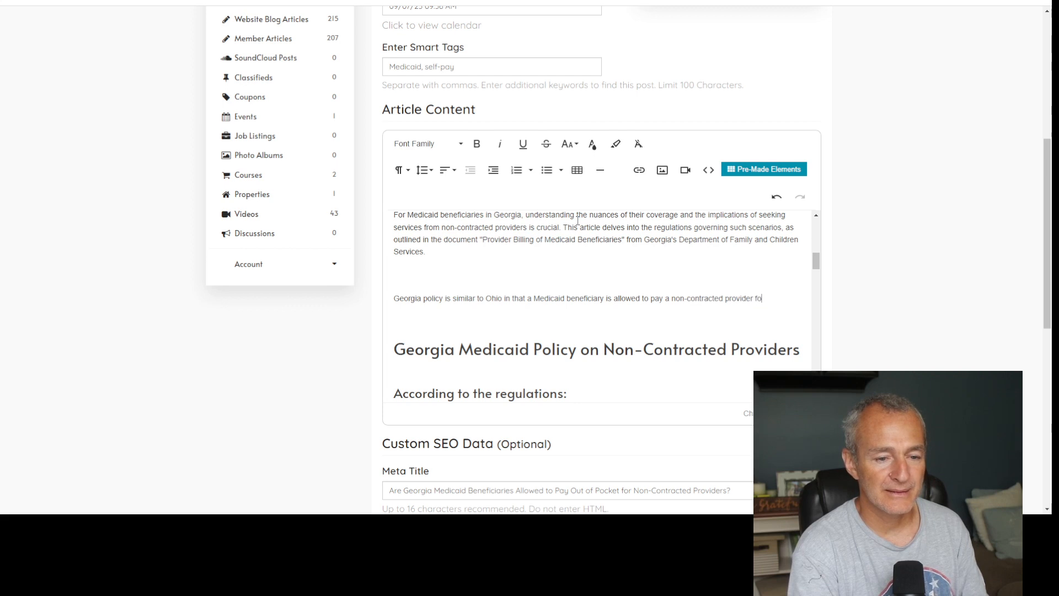
pyautogui.write('r ')
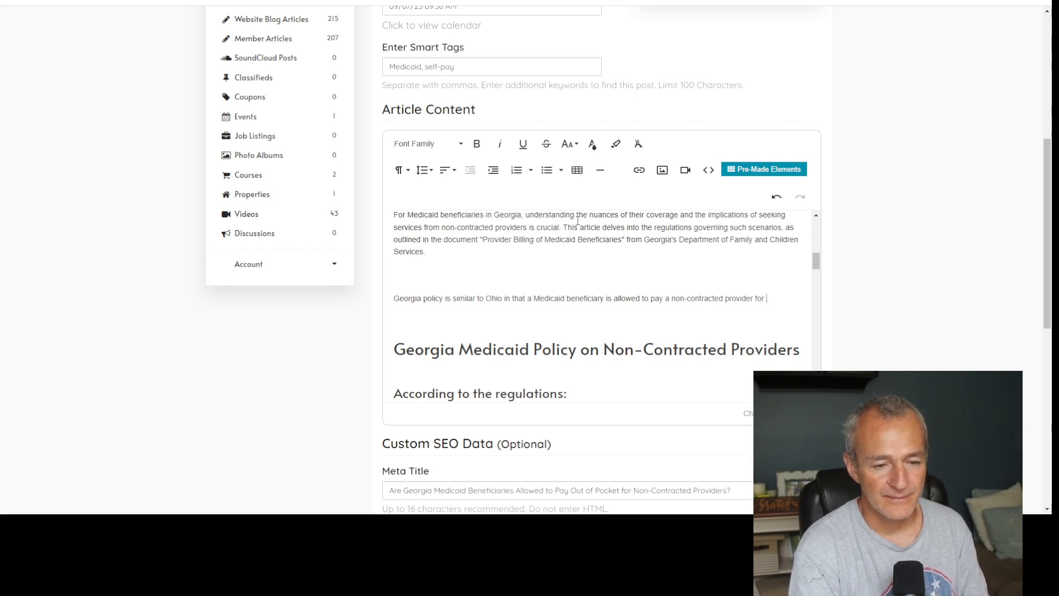
pyautogui.write('healthcare servic')
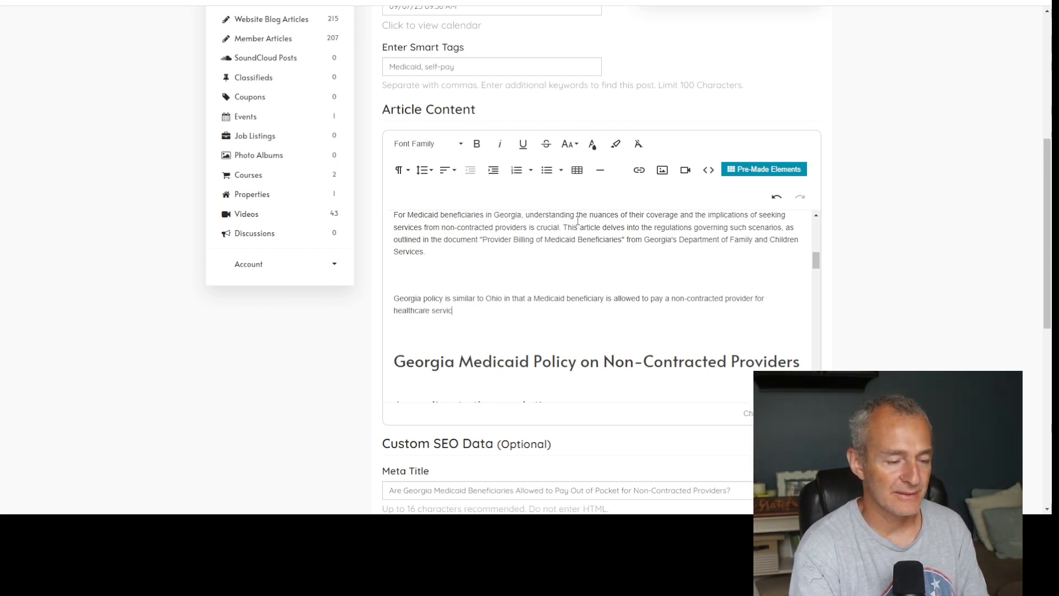
pyautogui.write('es')
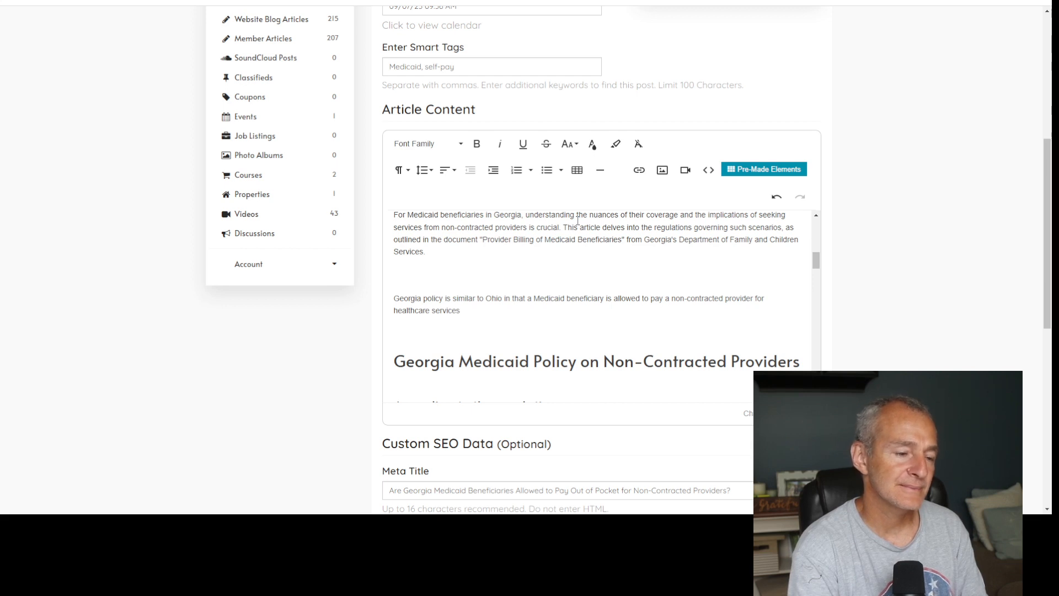
pyautogui.write('. ')
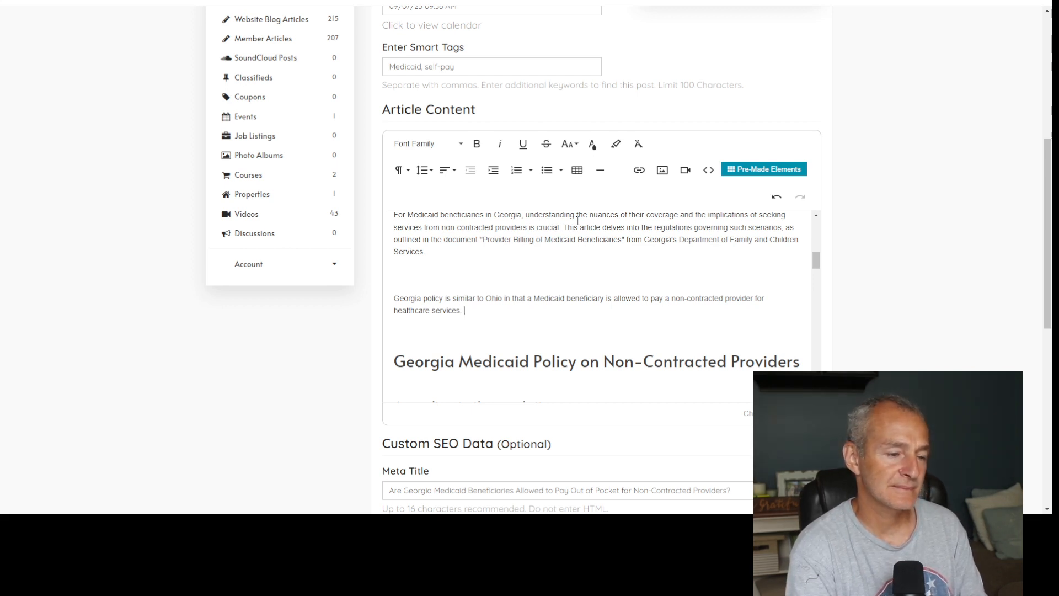
# Continue the paragraph with "Colorado however does not allow non-contracted providers to accept self payments for covered services."
pyautogui.write('Colo')
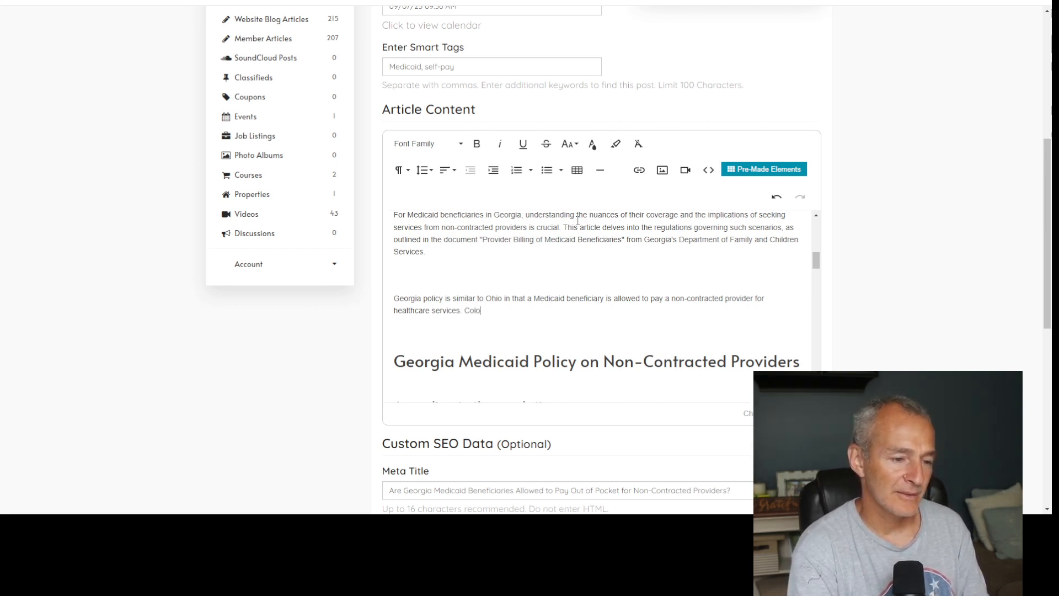
pyautogui.write('rado however does not allow')
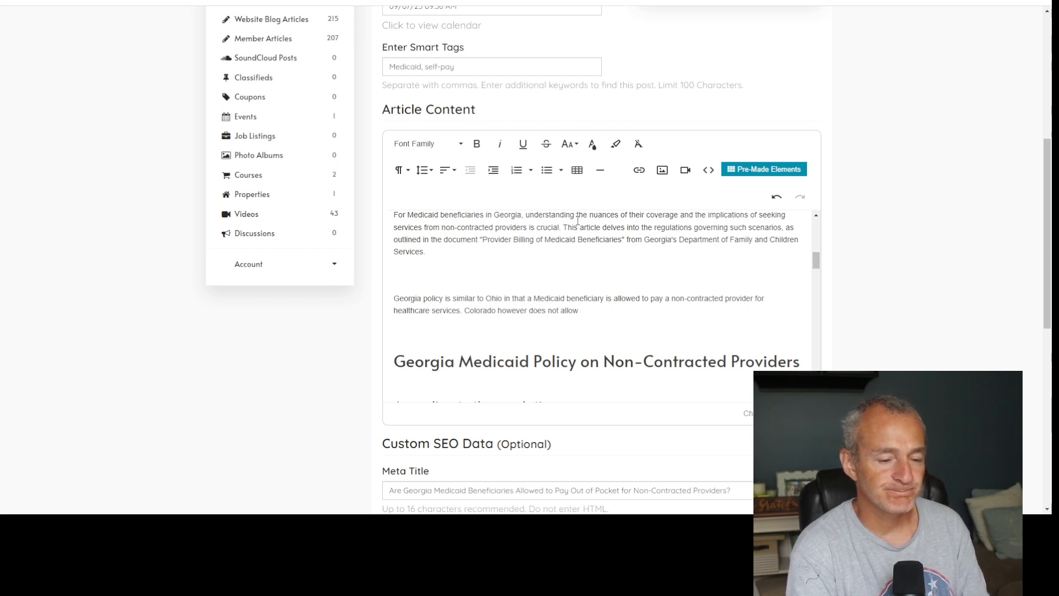
pyautogui.write('non-contra')
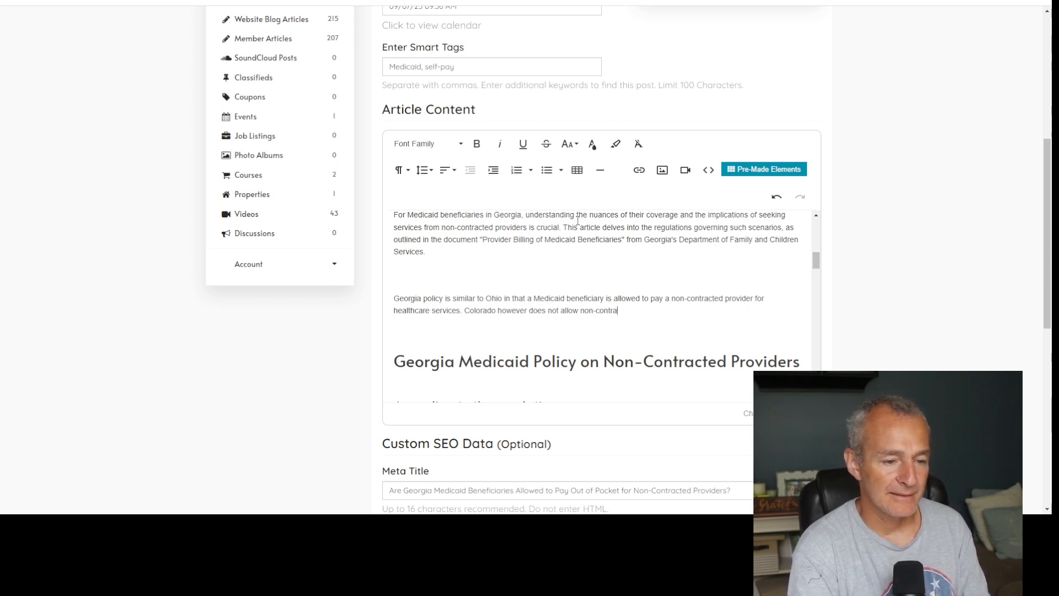
pyautogui.write('cted provider')
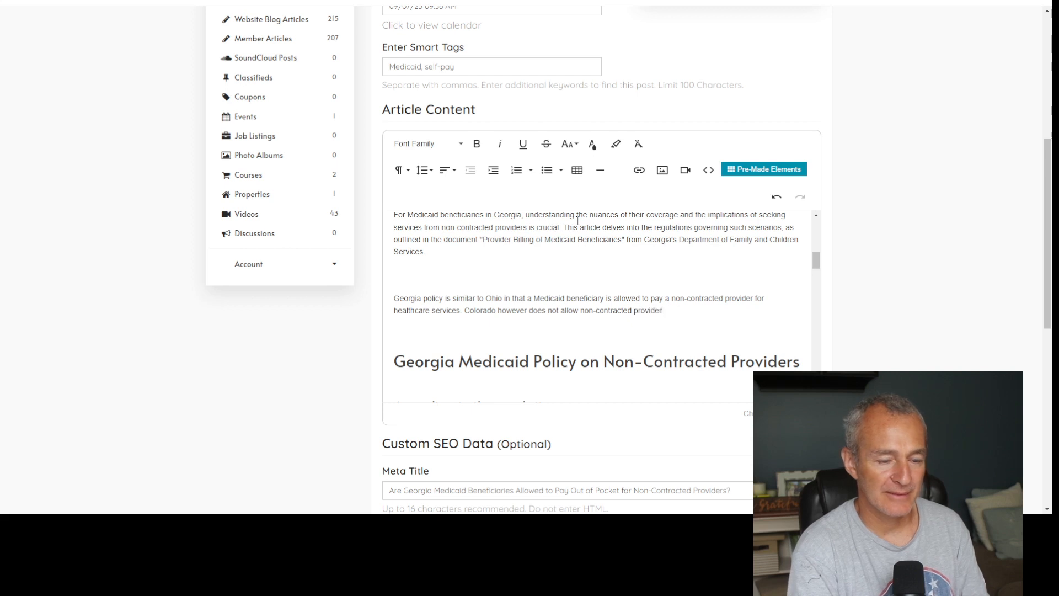
pyautogui.write('s to acces')
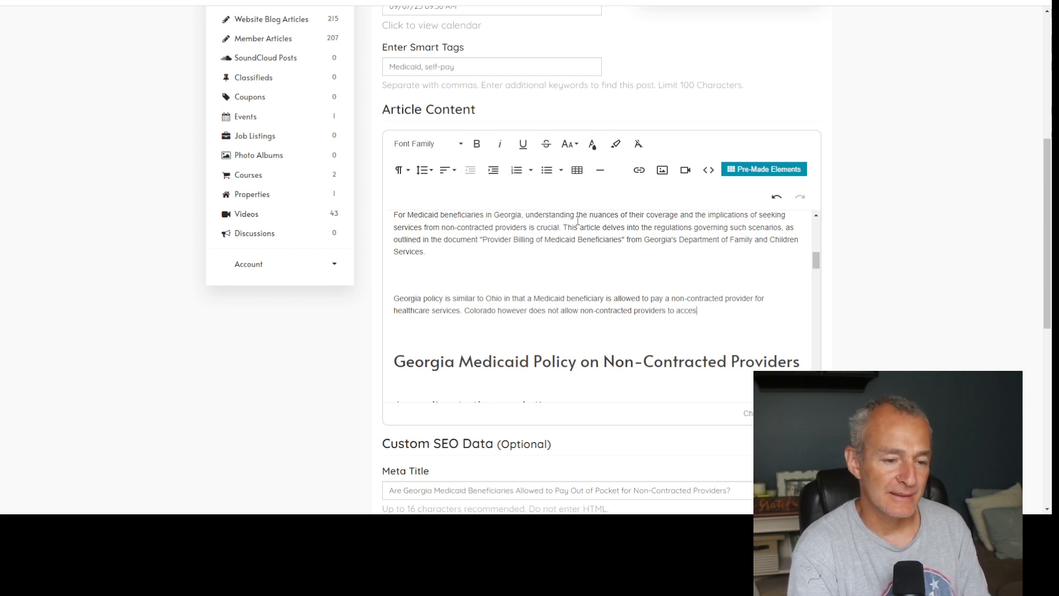
pyautogui.press('BackSpace')
pyautogui.write('pt self pay')
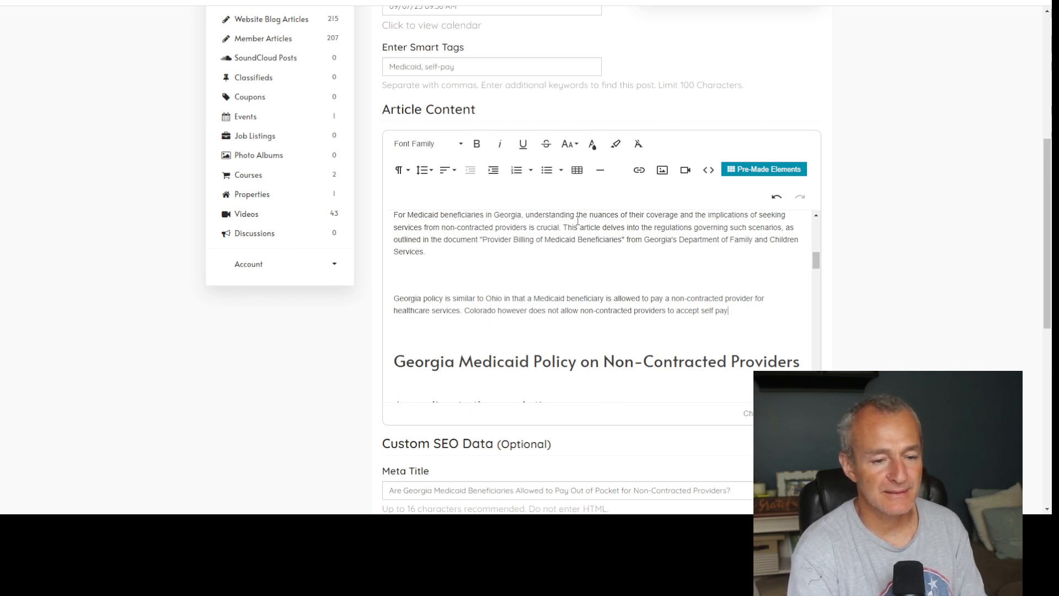
pyautogui.write('ments f')
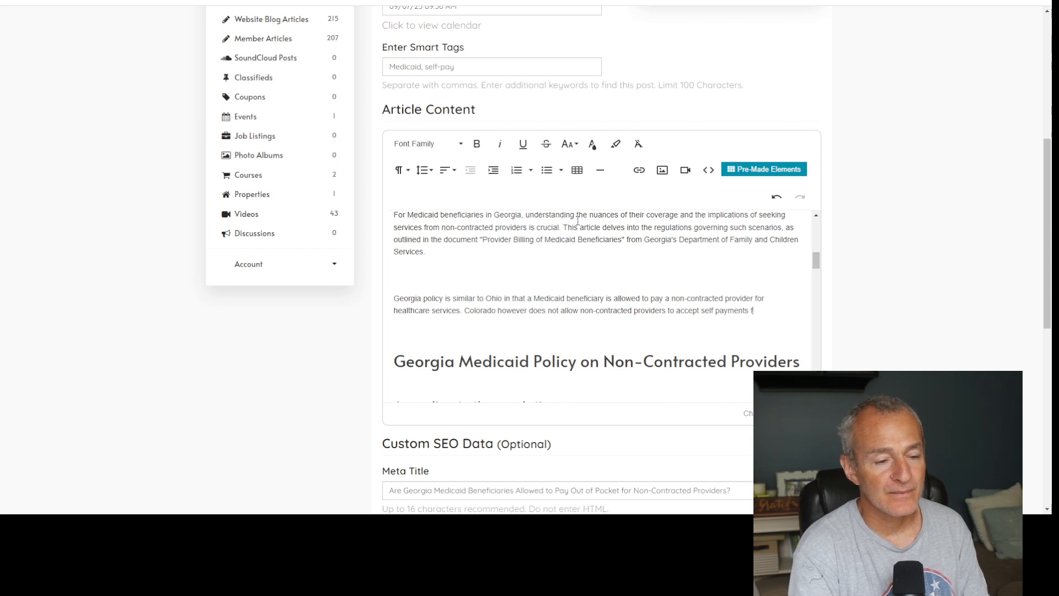
pyautogui.write('or covered services.')
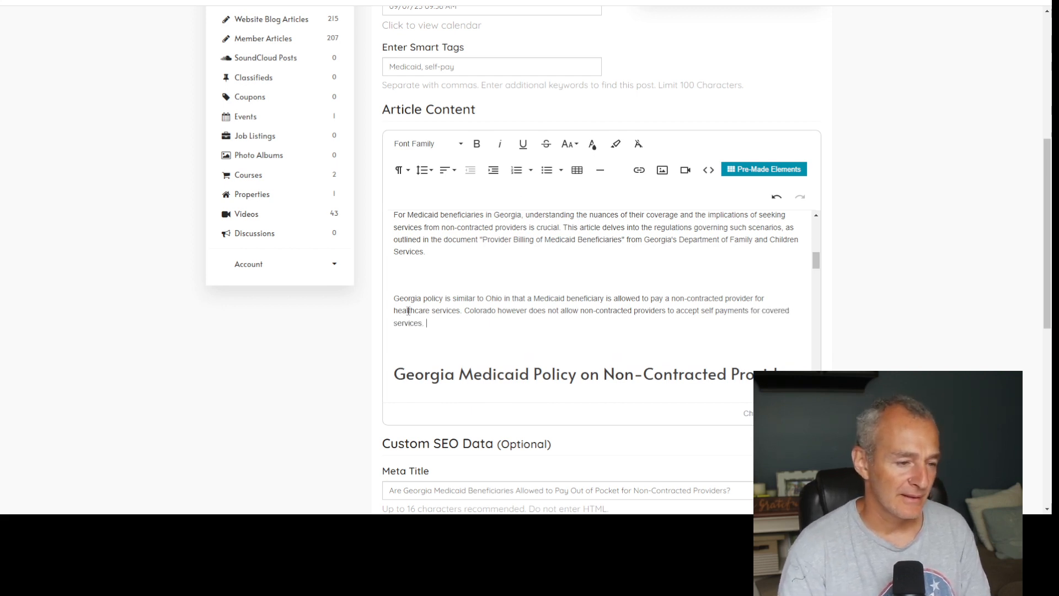
# Link the word "Ohio" in the new paragraph to the copied article URL and make it bold
pyautogui.moveTo(486, 300); pyautogui.dragTo(503, 301)
pyautogui.hotkey('ctrl', 'k')
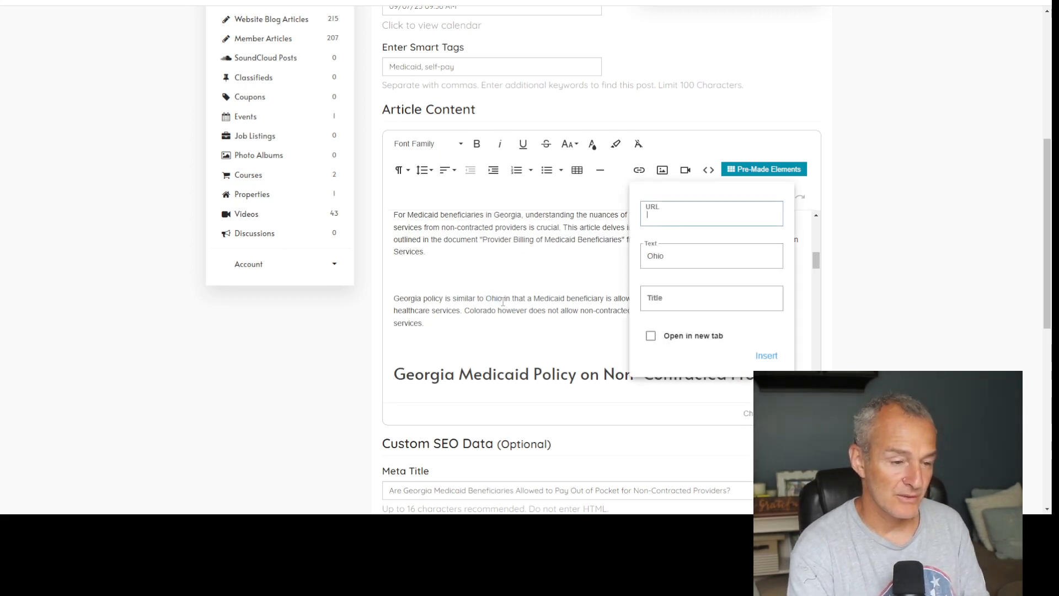
pyautogui.hotkey('ctrl', 'v')
pyautogui.click(765, 354)
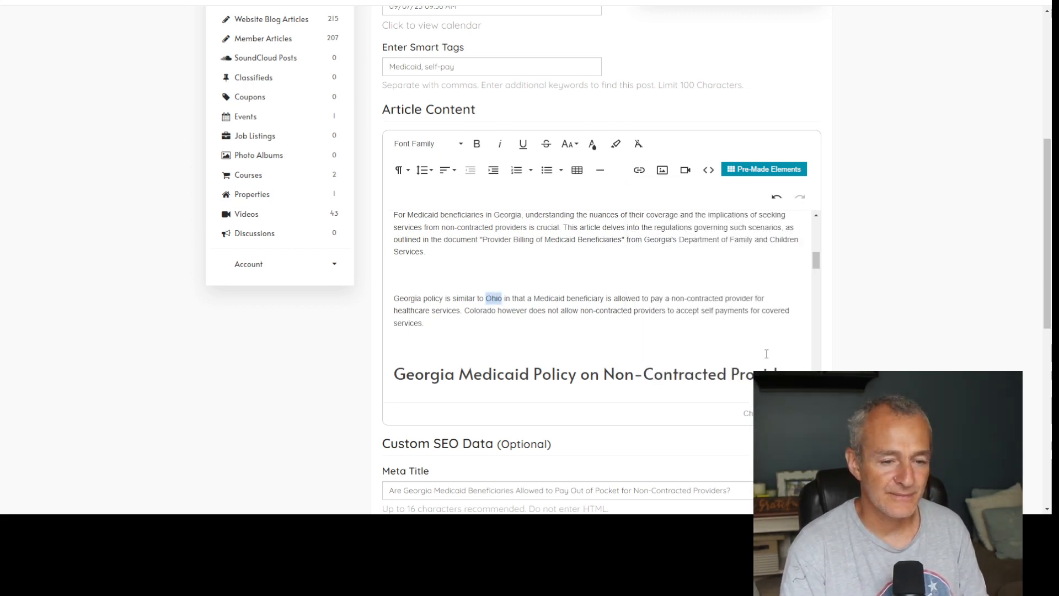
pyautogui.hotkey('ctrl', 'b')
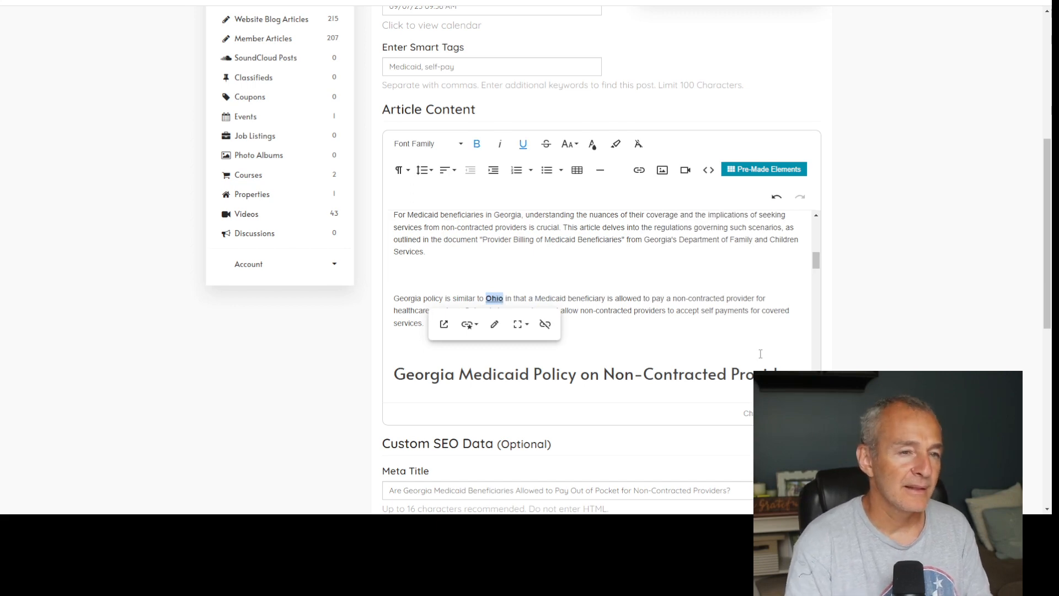
# Search Google for choosept1st.com "colorado" and look through the results for a Colorado Medicaid article
pyautogui.hotkey('ctrl', 'Tab')
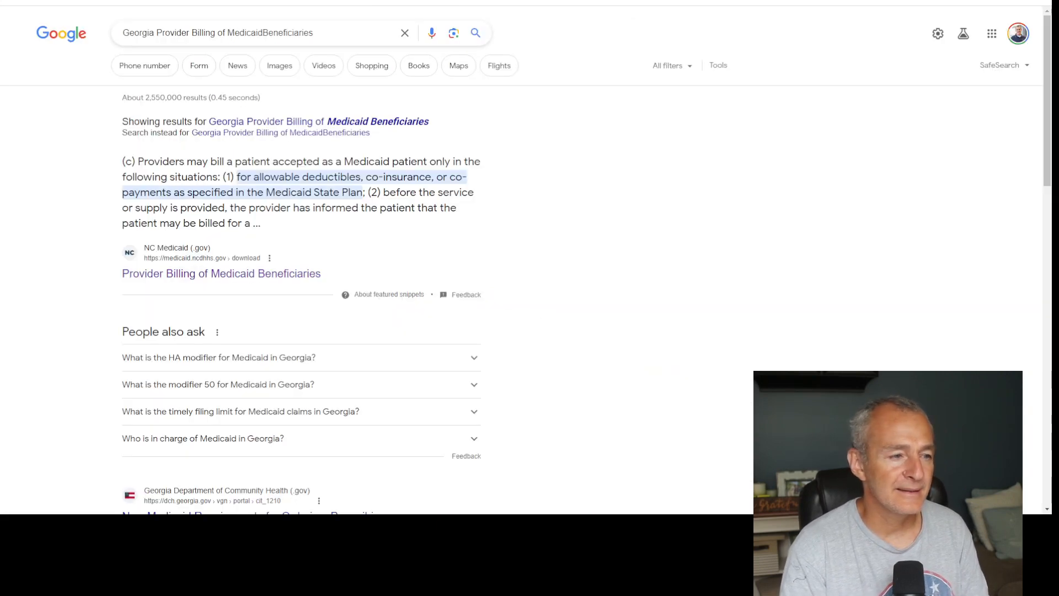
pyautogui.write('choosept1st.com')
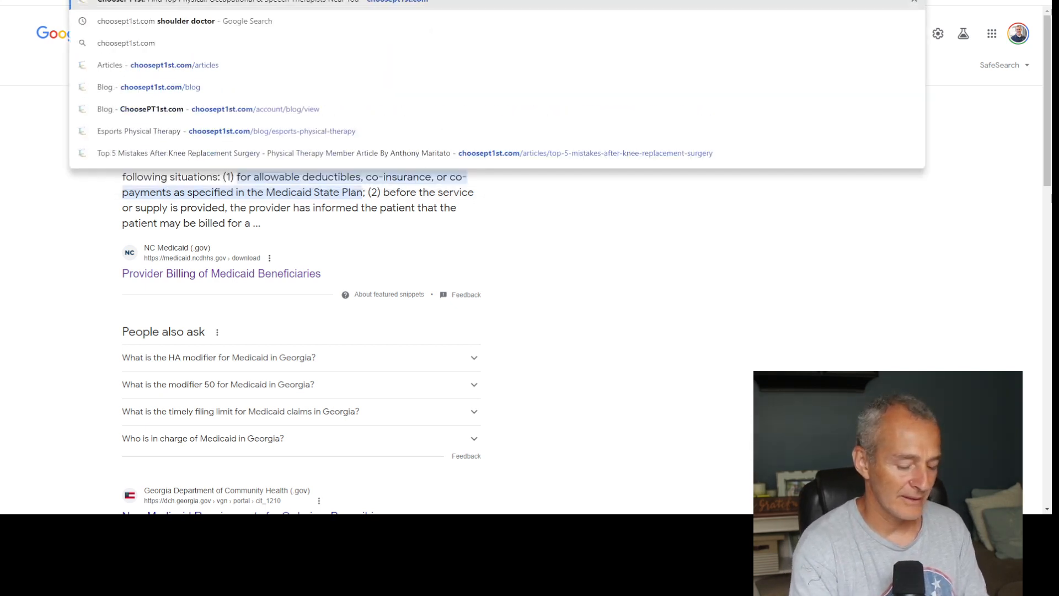
pyautogui.write(' colo')
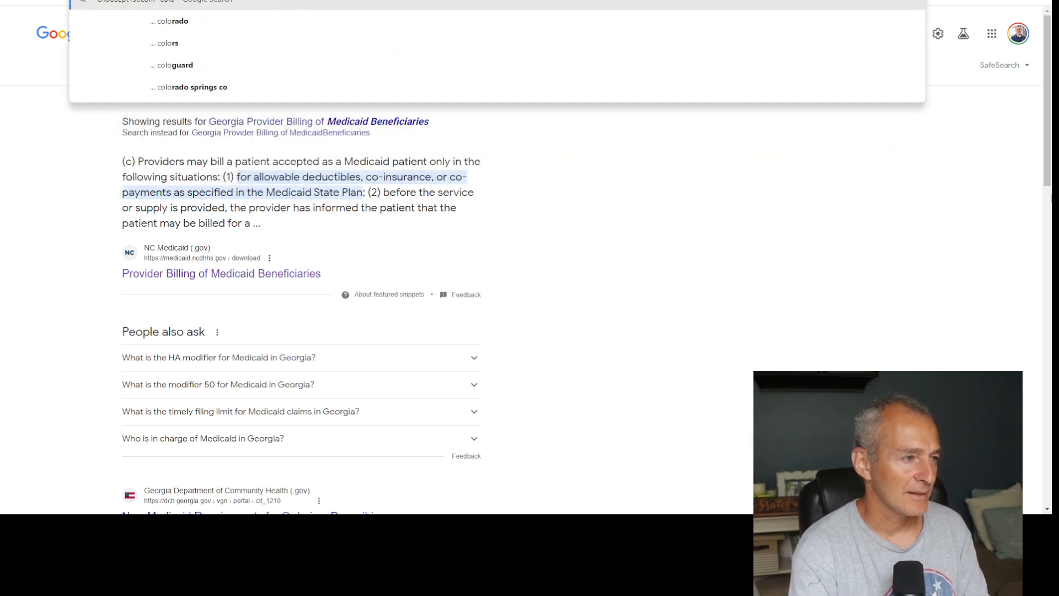
pyautogui.write('rado')
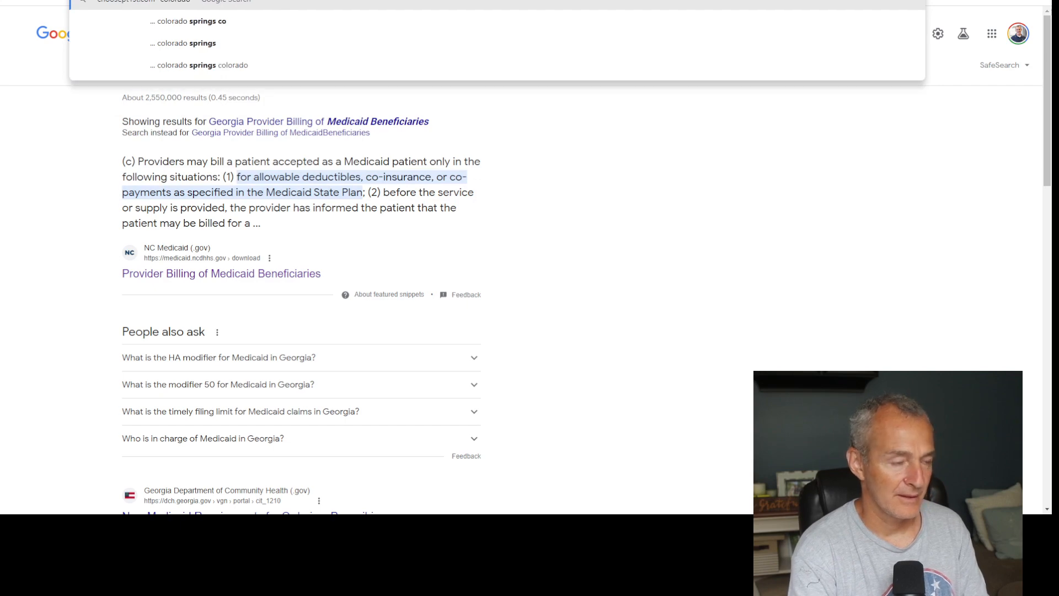
pyautogui.press('Return')
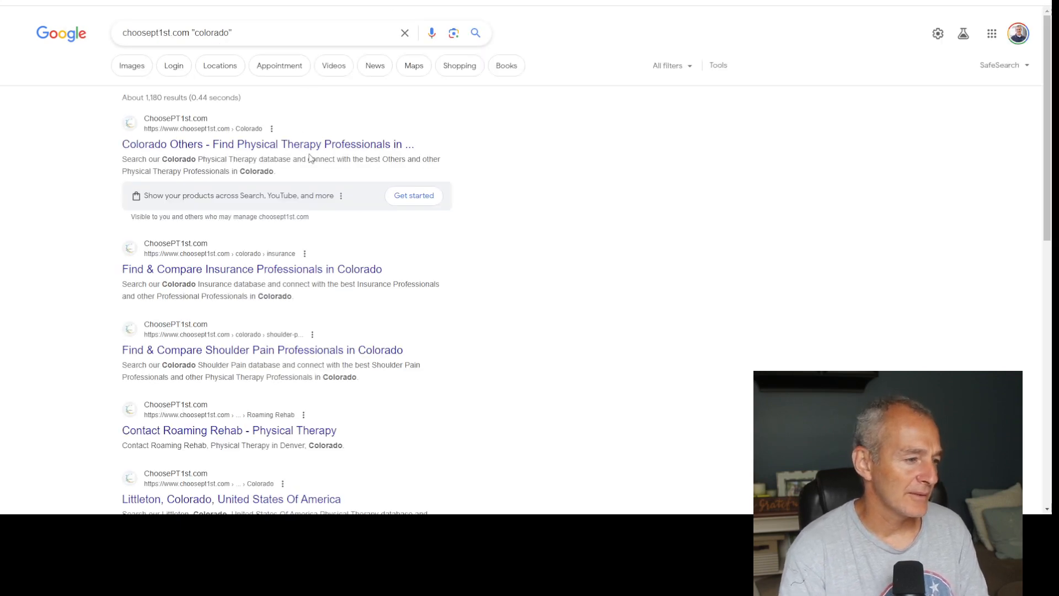
pyautogui.scroll(-5, 327, 391)
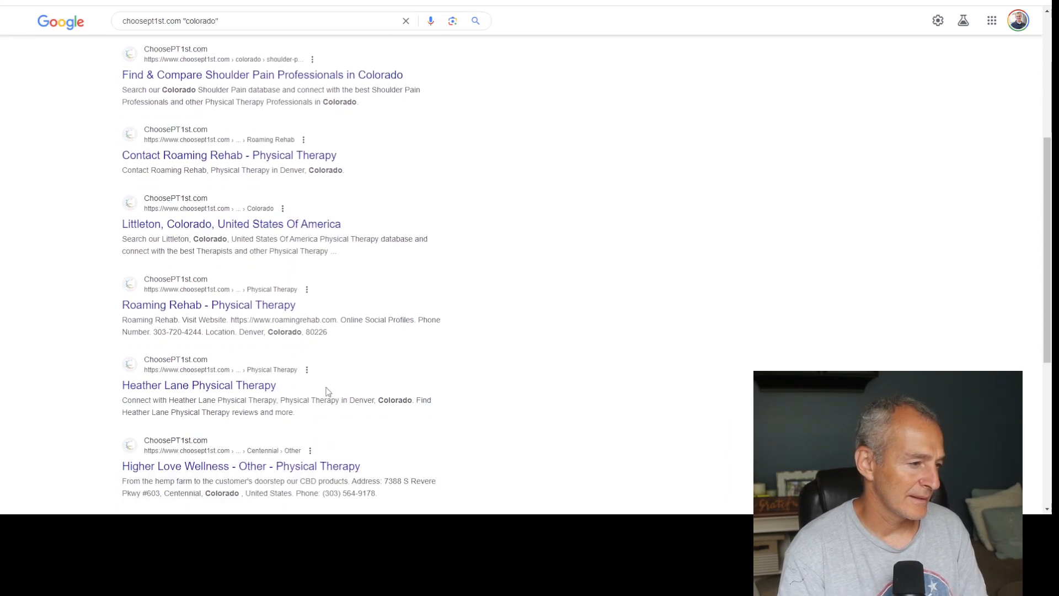
pyautogui.scroll(-7, 351, 372)
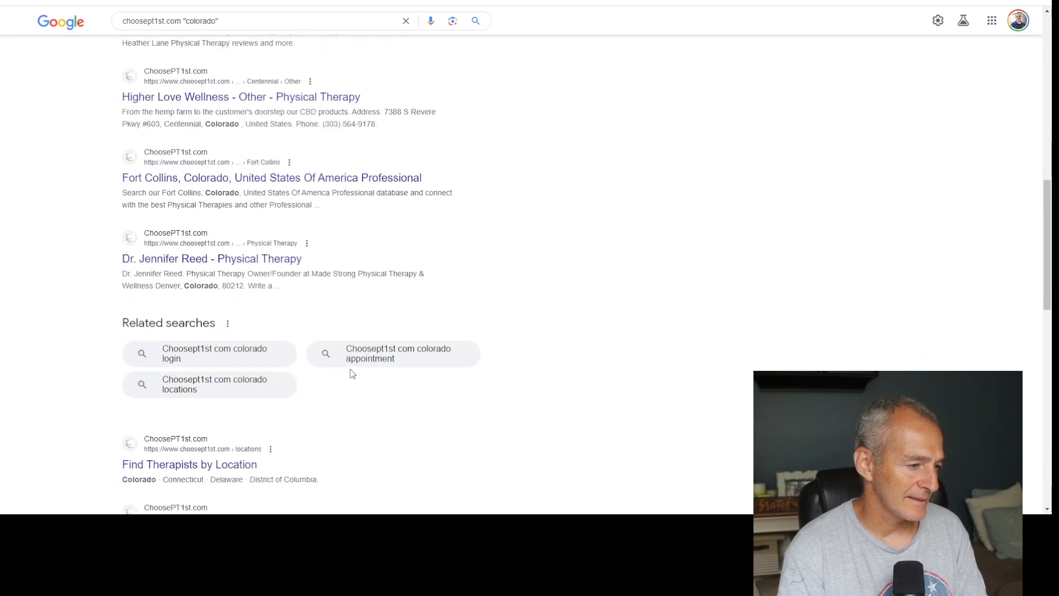
pyautogui.scroll(-4, 352, 374)
pyautogui.scroll(-7, 352, 373)
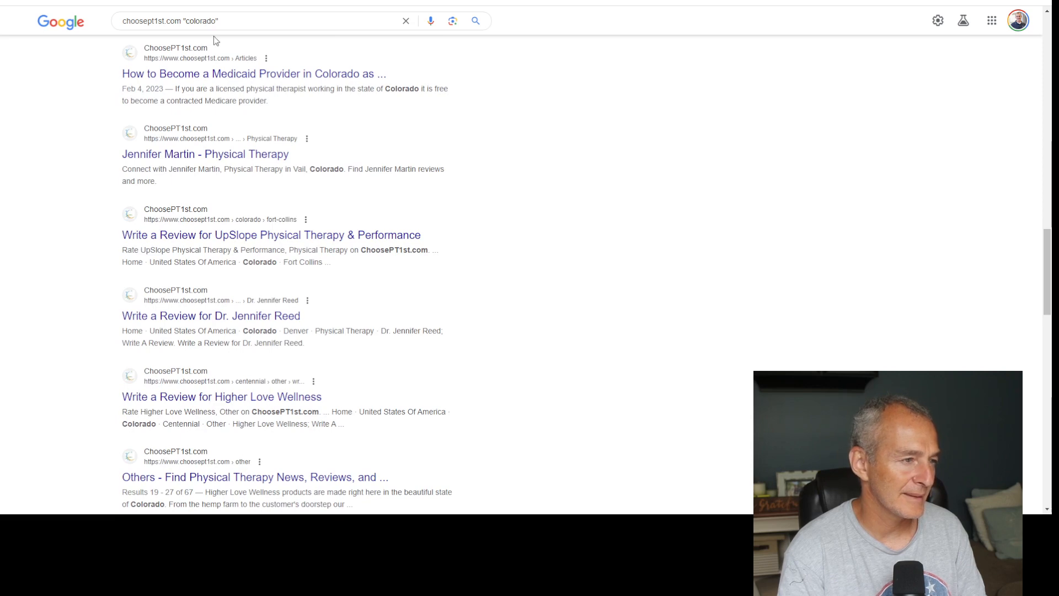
# Refine the search to choosept1st.com "colorado medicaid", get the URL of the article on services not covered by Colorado Medicaid, and return to the article editor
pyautogui.click(217, 21)
pyautogui.write('medicaid')
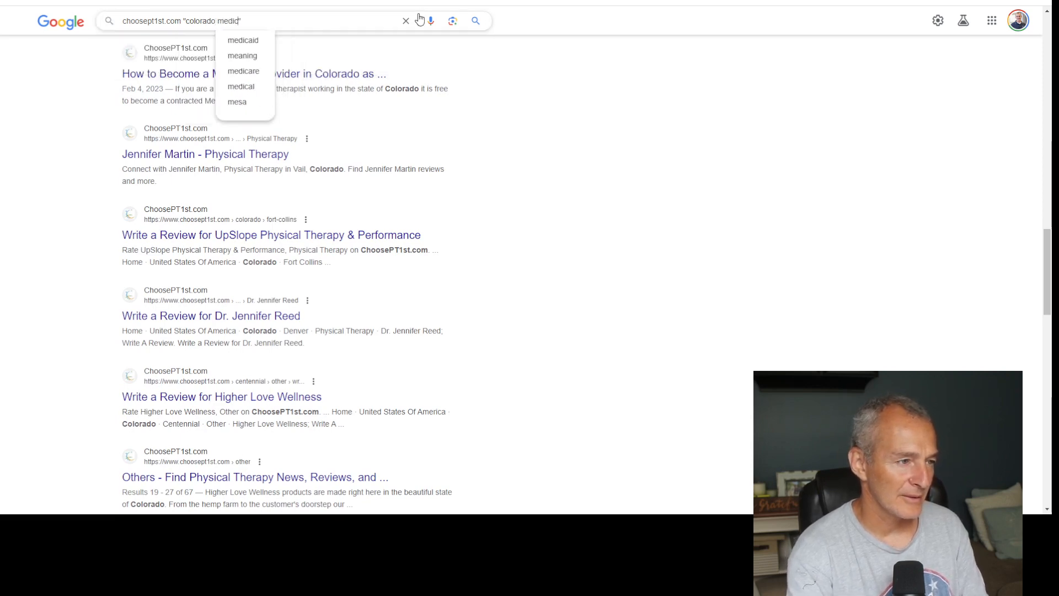
pyautogui.press('Return')
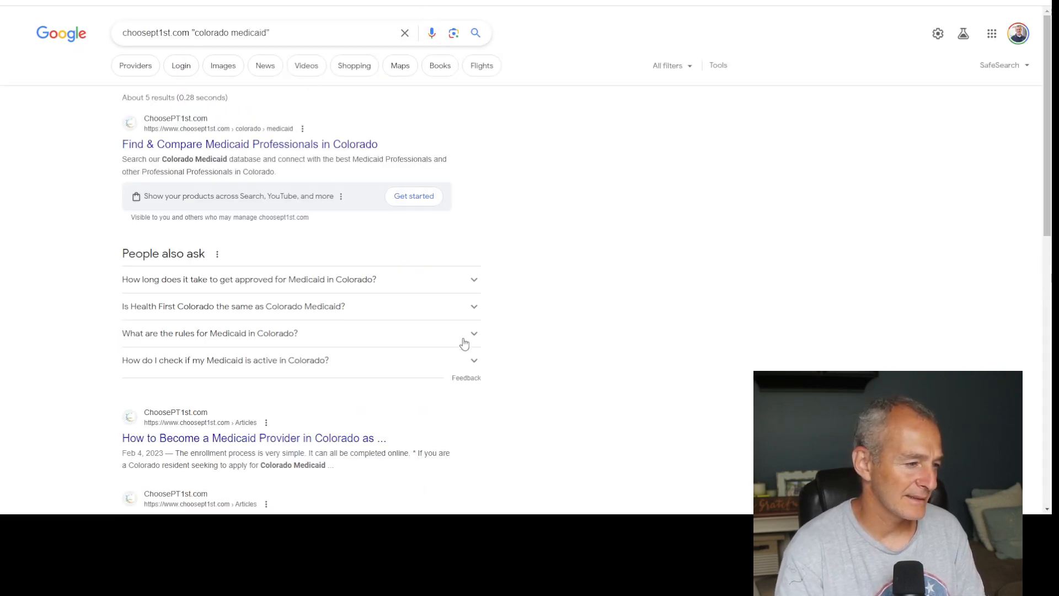
pyautogui.scroll(-4, 359, 276)
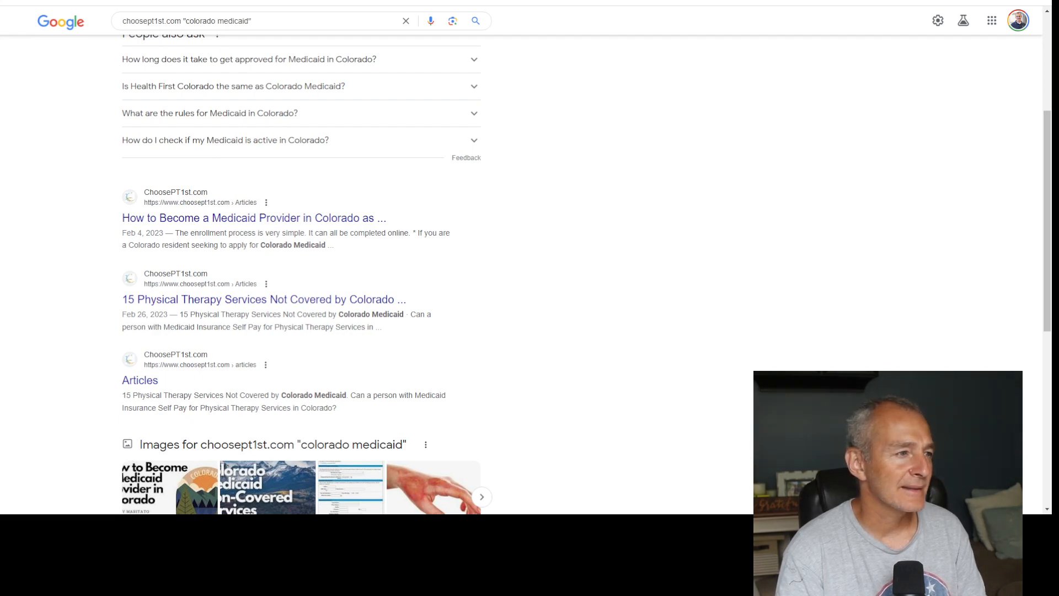
pyautogui.click(354, 1)
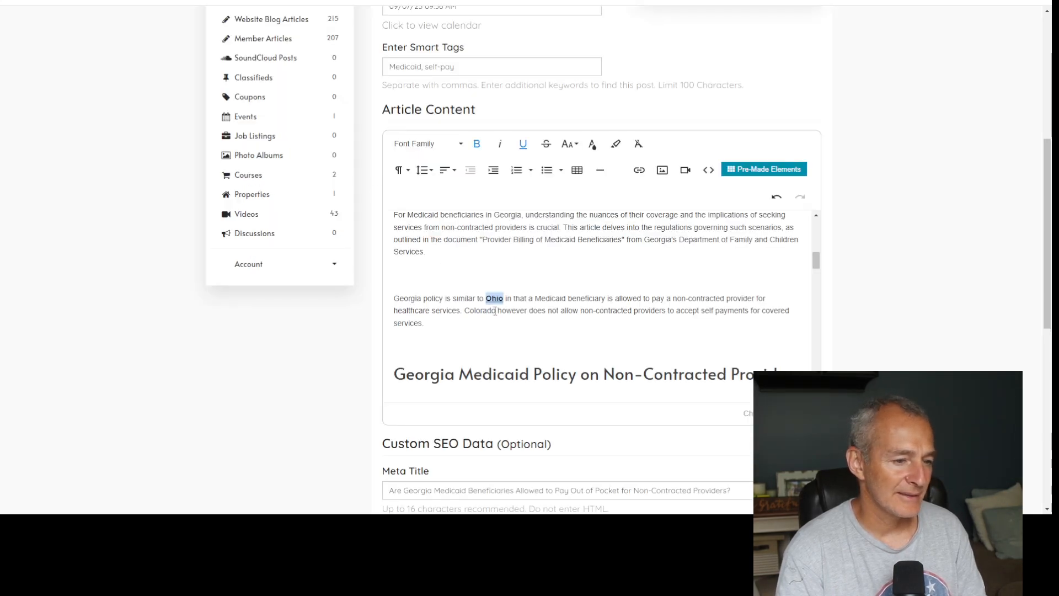
# Link the word "Colorado" to the copied article on services not covered by Colorado Medicaid, in bold, and save the Georgia article
pyautogui.moveTo(495, 312); pyautogui.dragTo(465, 313)
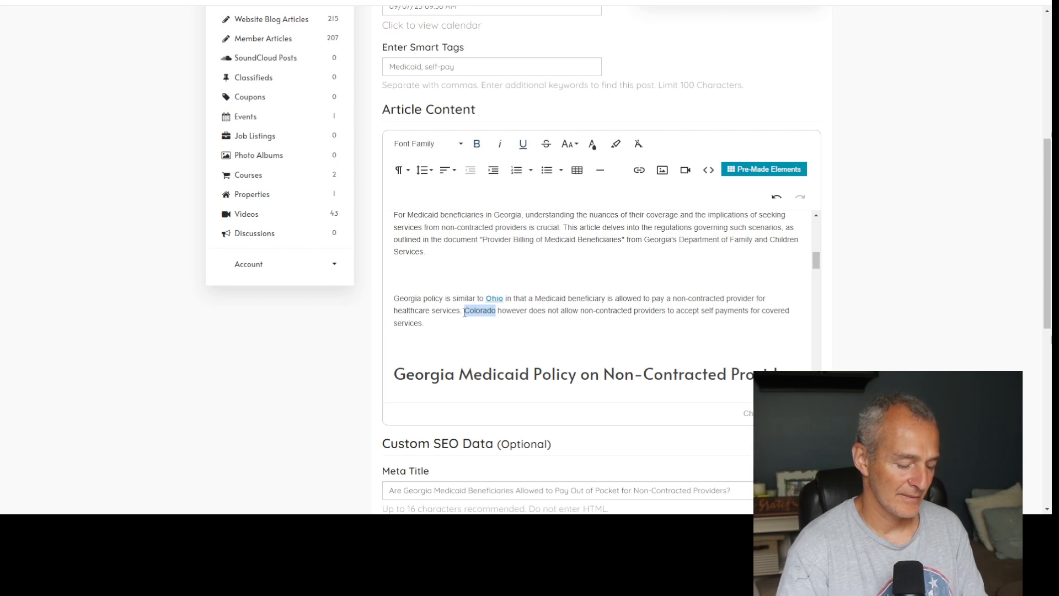
pyautogui.hotkey('ctrl', 'k')
pyautogui.hotkey('ctrl', 'v')
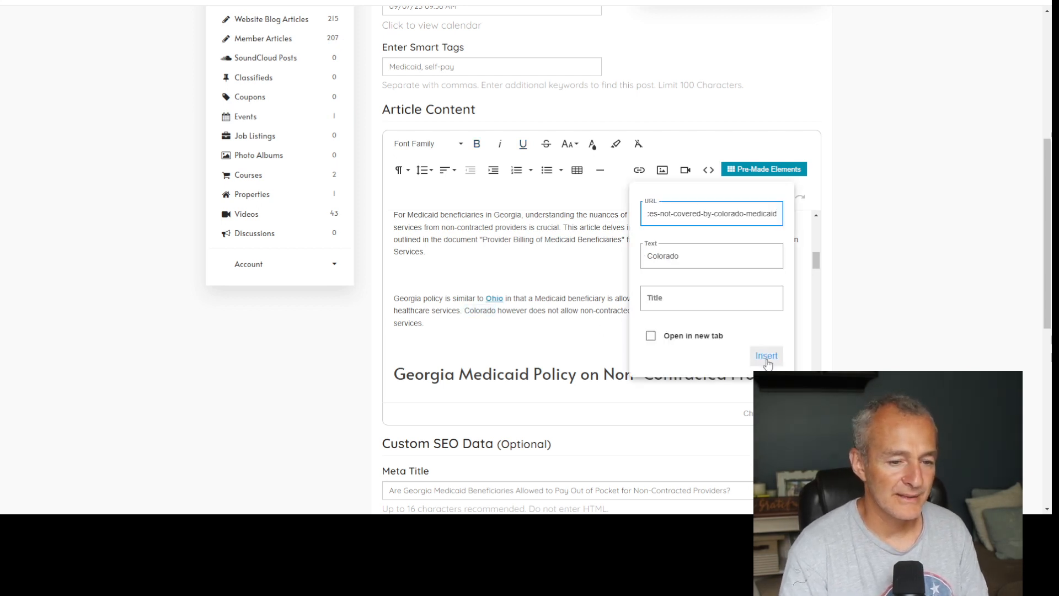
pyautogui.click(766, 357)
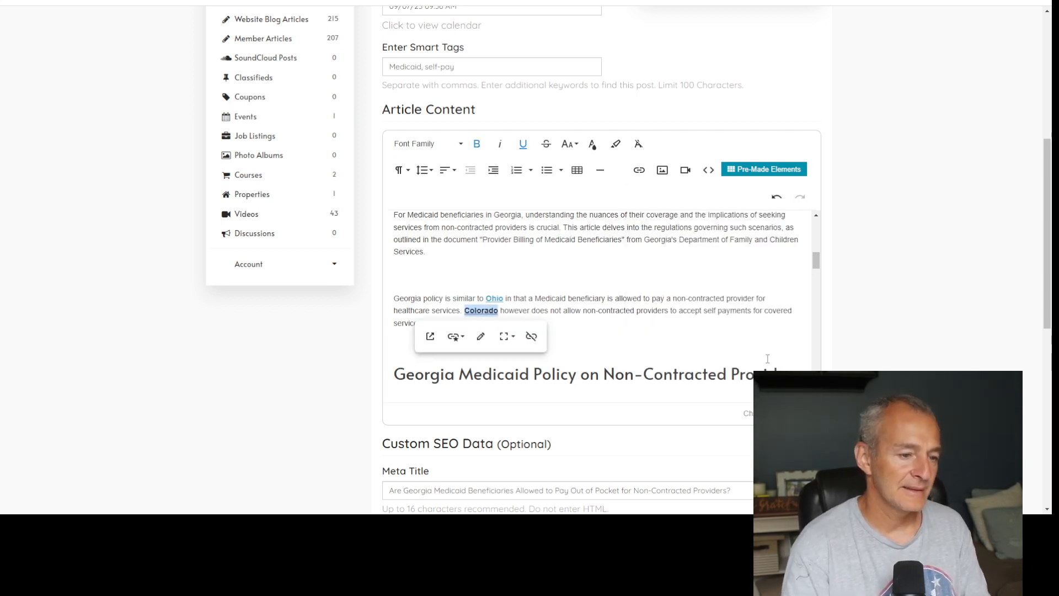
pyautogui.scroll(-5, 876, 316)
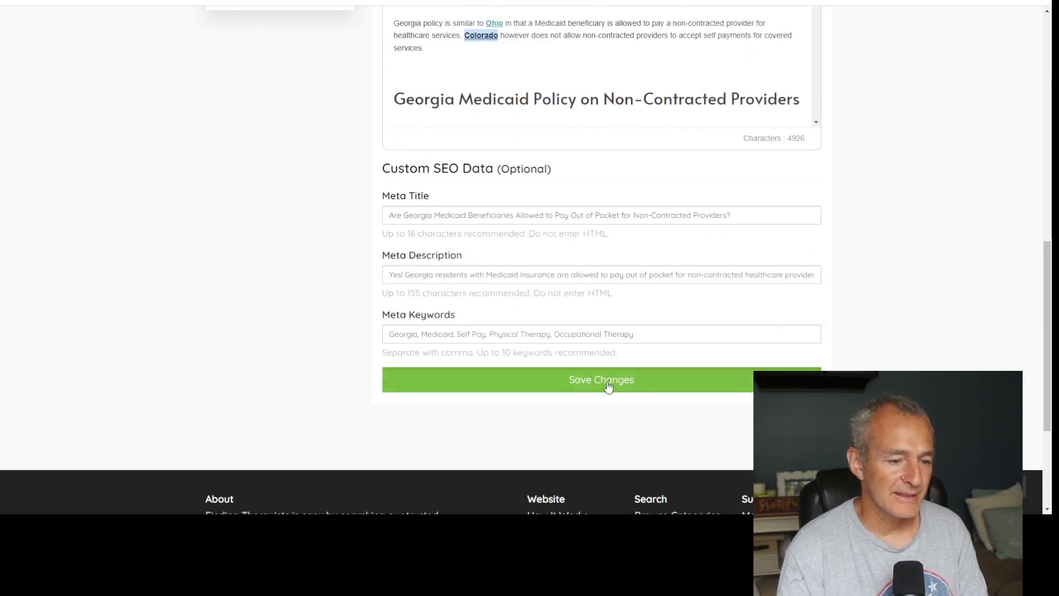
pyautogui.click(608, 386)
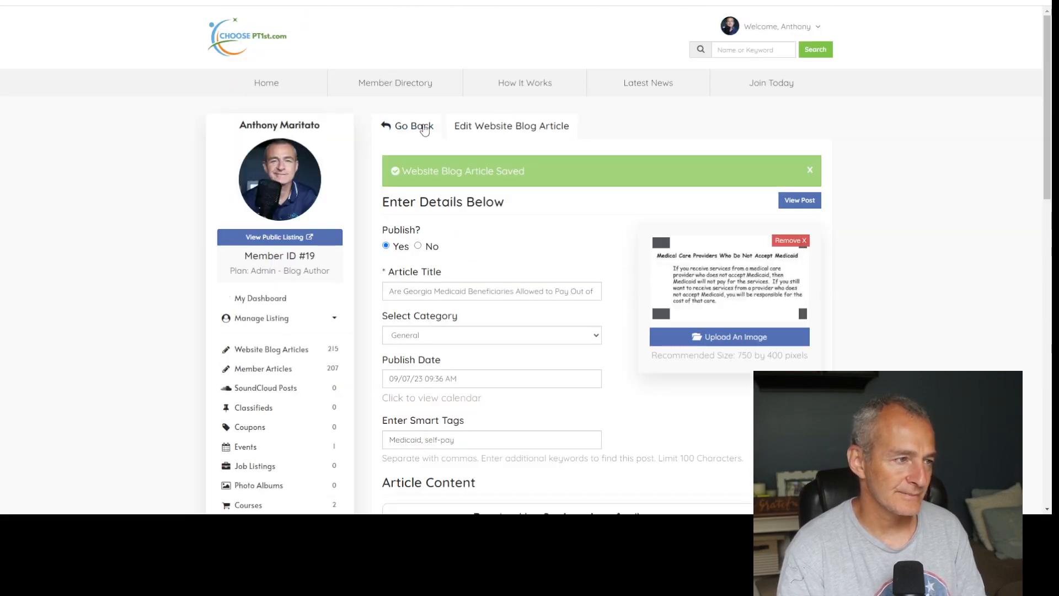
# Open "Can a Medicaid Beneficiary Pay Cash for Out of Network Services" for editing and insert a new line below its Introduction paragraph
pyautogui.click(424, 129)
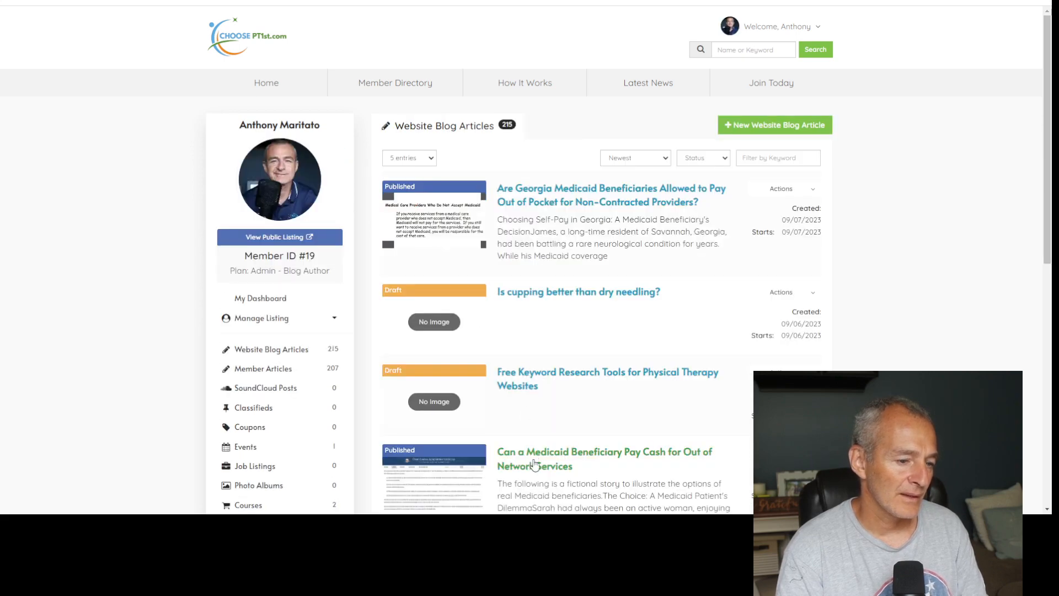
pyautogui.click(535, 465)
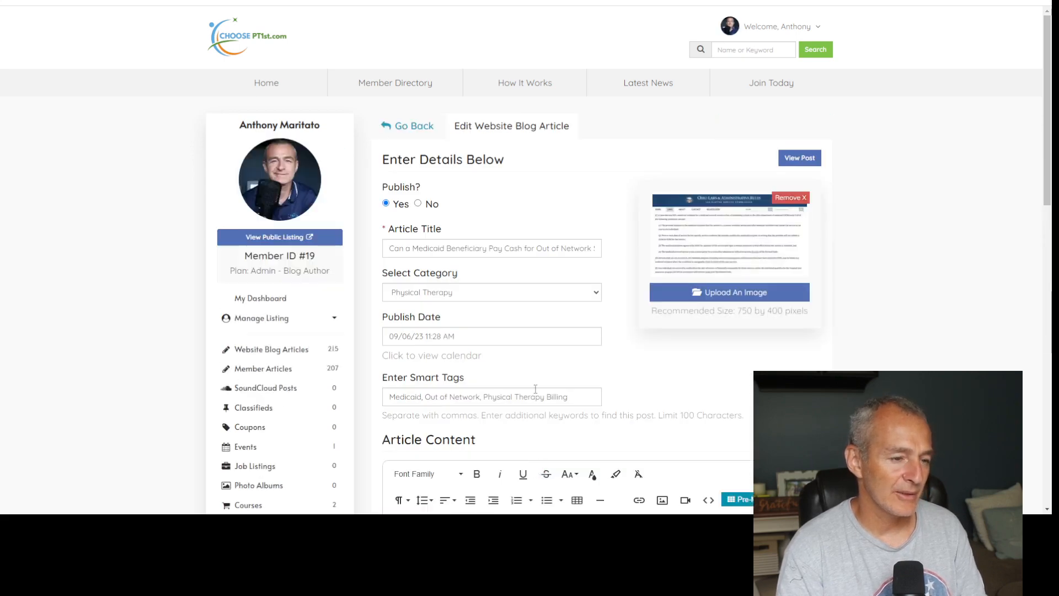
pyautogui.scroll(-2, 530, 356)
pyautogui.scroll(-5, 528, 355)
pyautogui.scroll(-5, 597, 269)
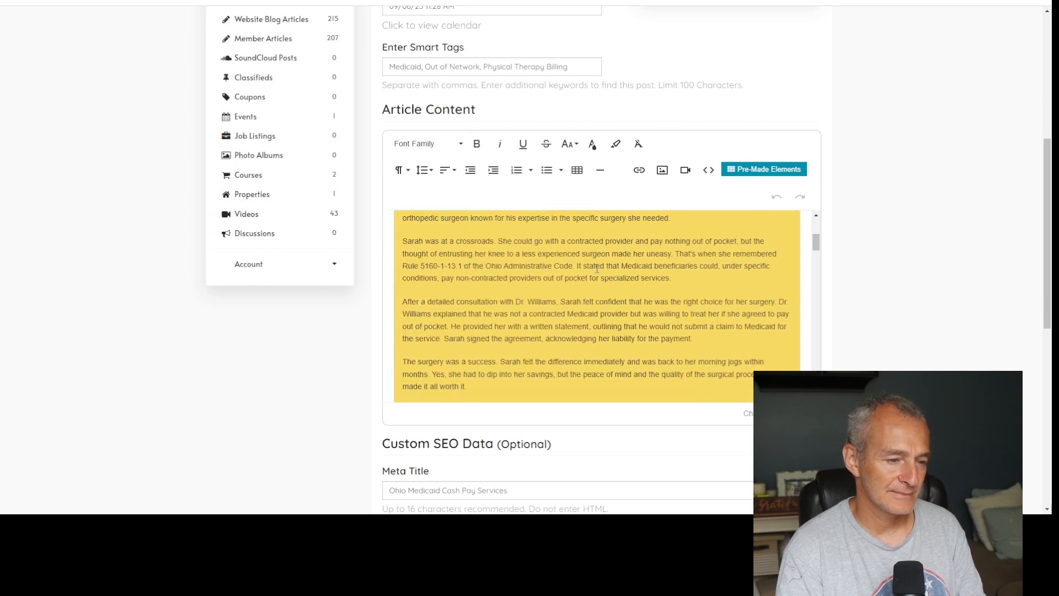
pyautogui.scroll(-2, 597, 268)
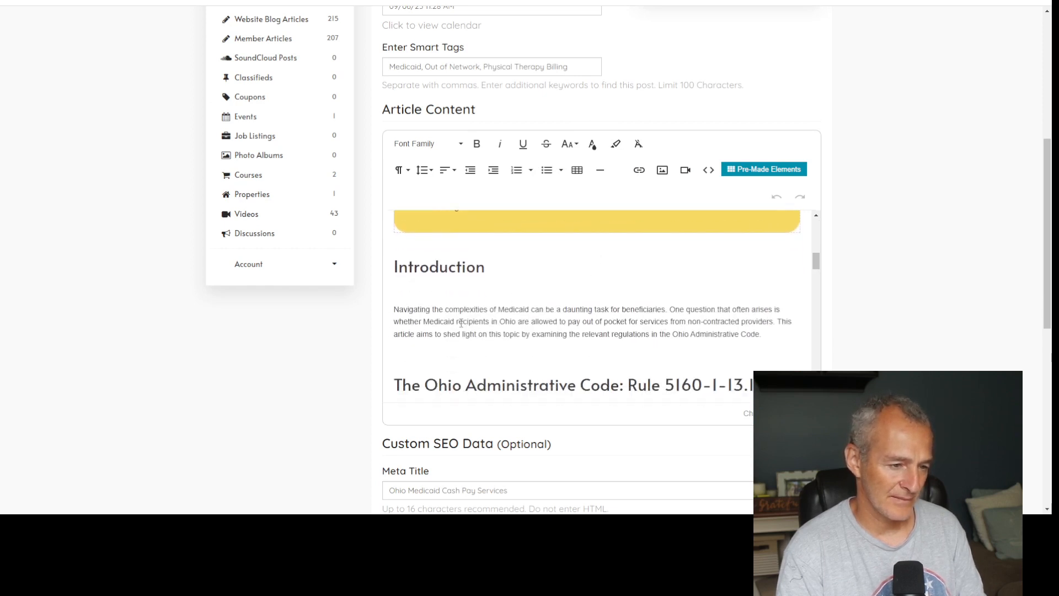
pyautogui.click(781, 336)
pyautogui.press('Return')
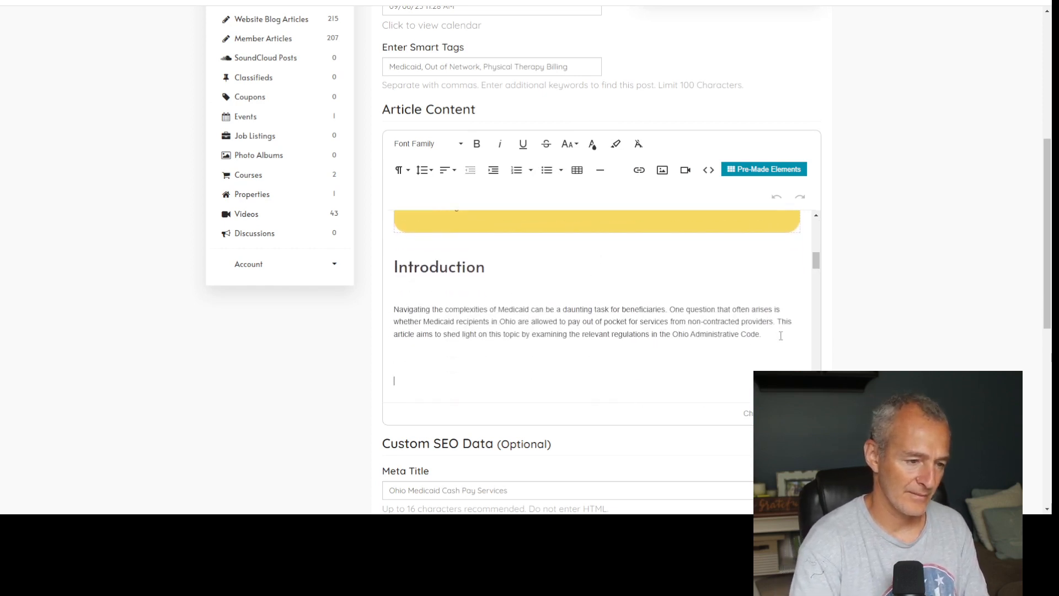
# Write below the Introduction paragraph: "Georgia is similar to Ohio in that the state does allow Medicaid beneficiaries to self pay non-contracted providers,"
pyautogui.write('Georgia is simil')
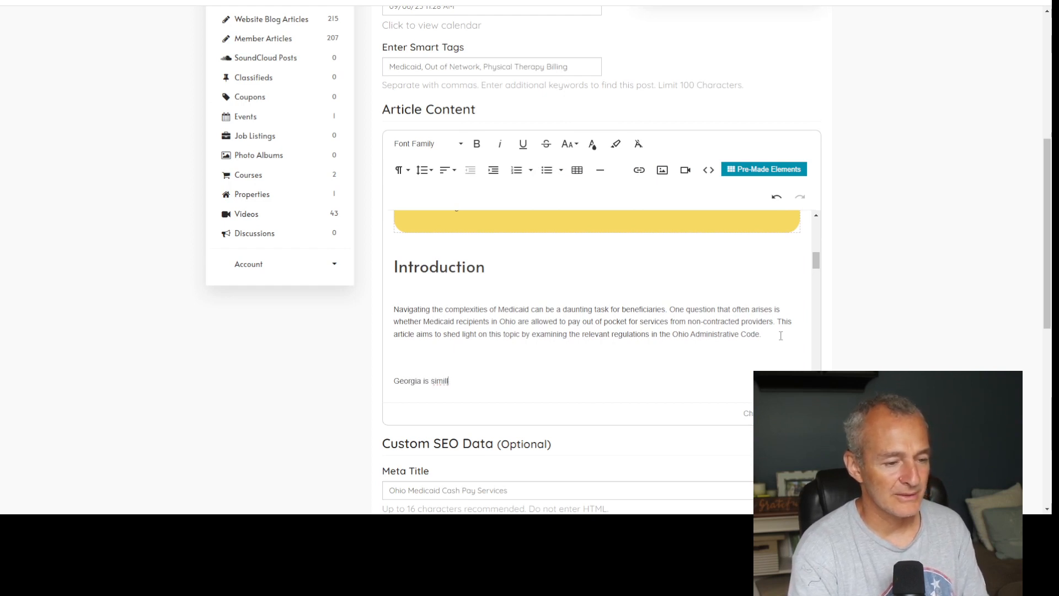
pyautogui.write('ar to Ohio ')
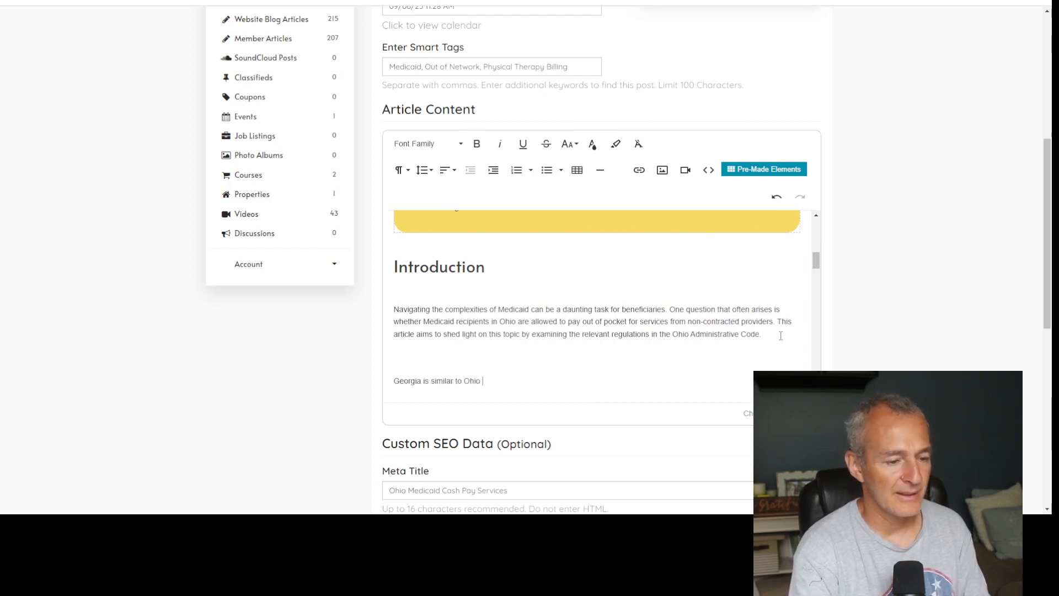
pyautogui.write('in that t')
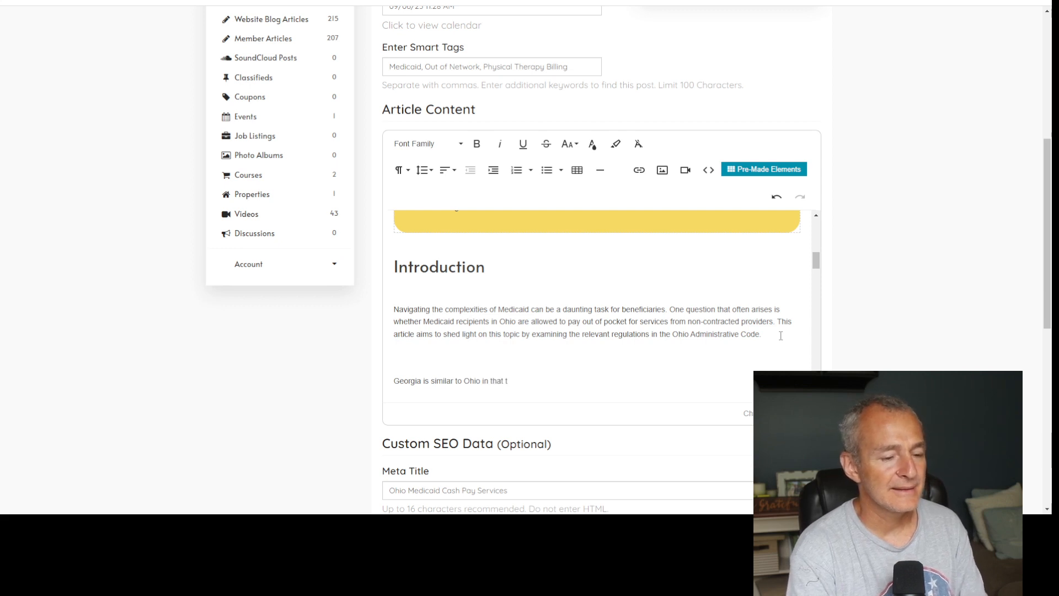
pyautogui.write('he state does ')
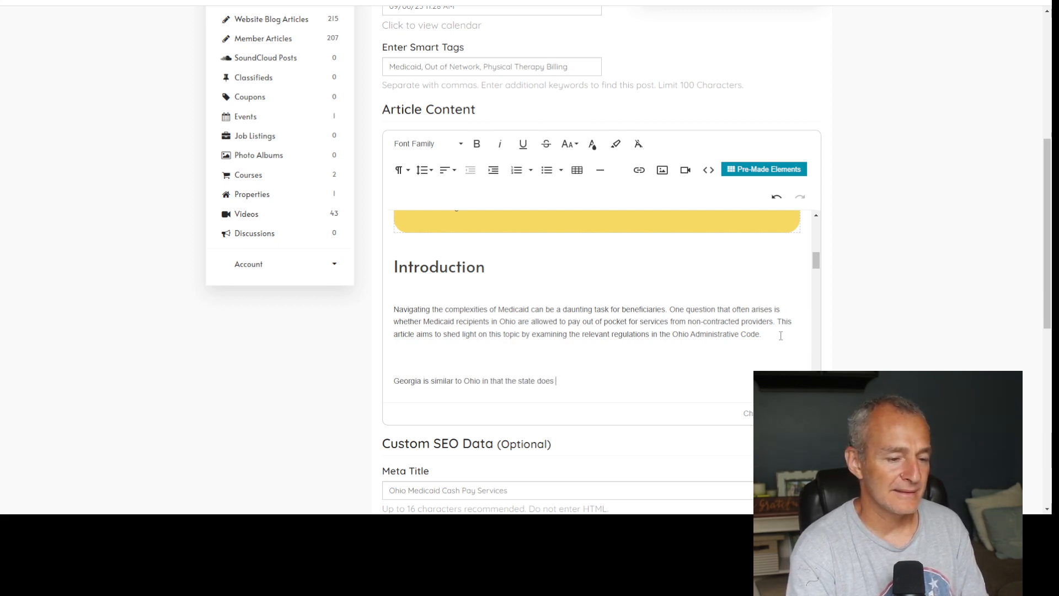
pyautogui.write('allow Medicai')
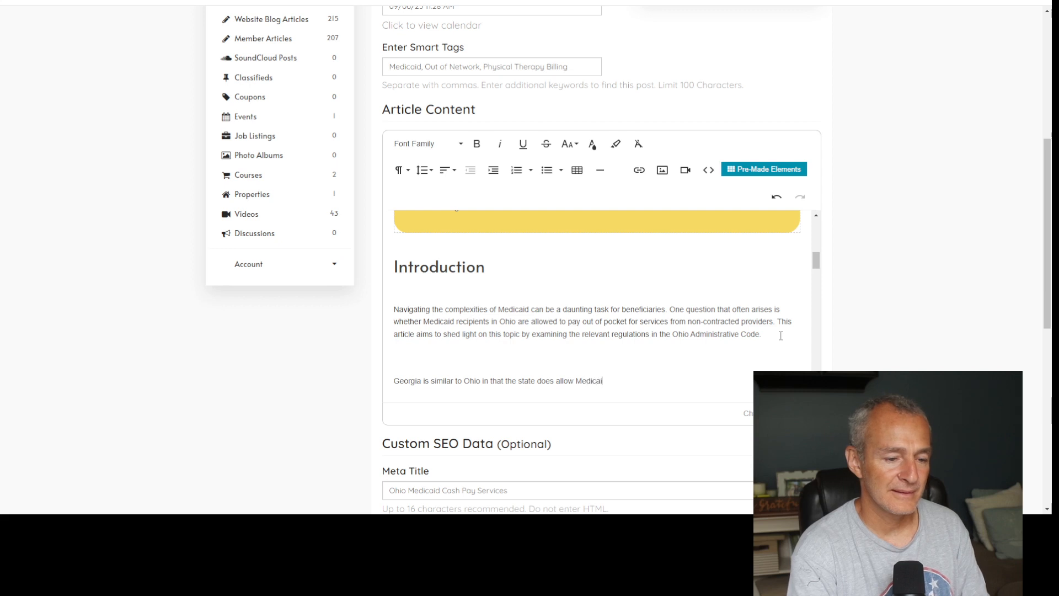
pyautogui.write('d beneficiaries to se')
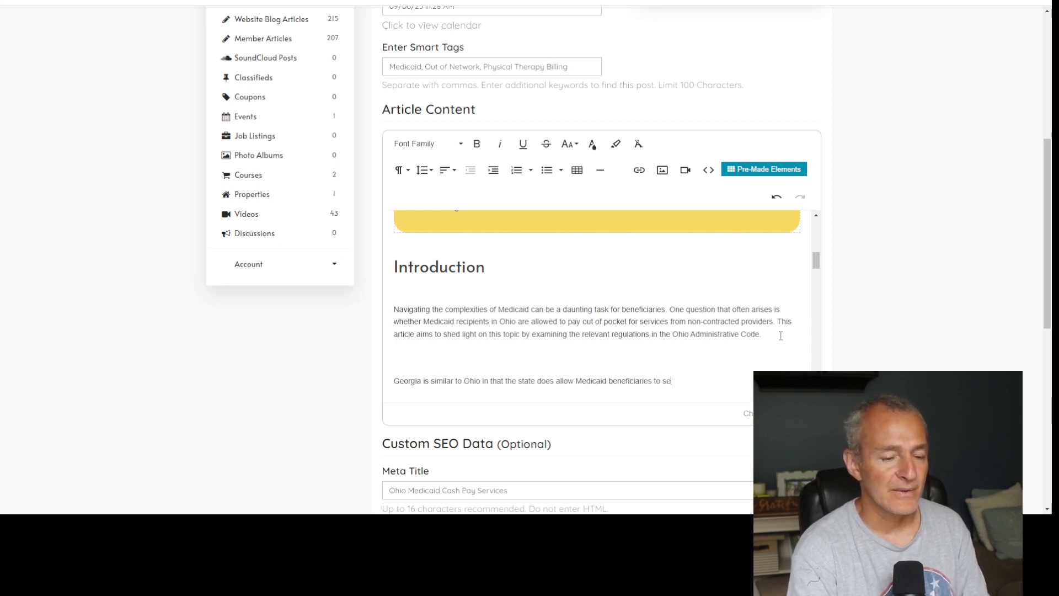
pyautogui.write('lf pay f')
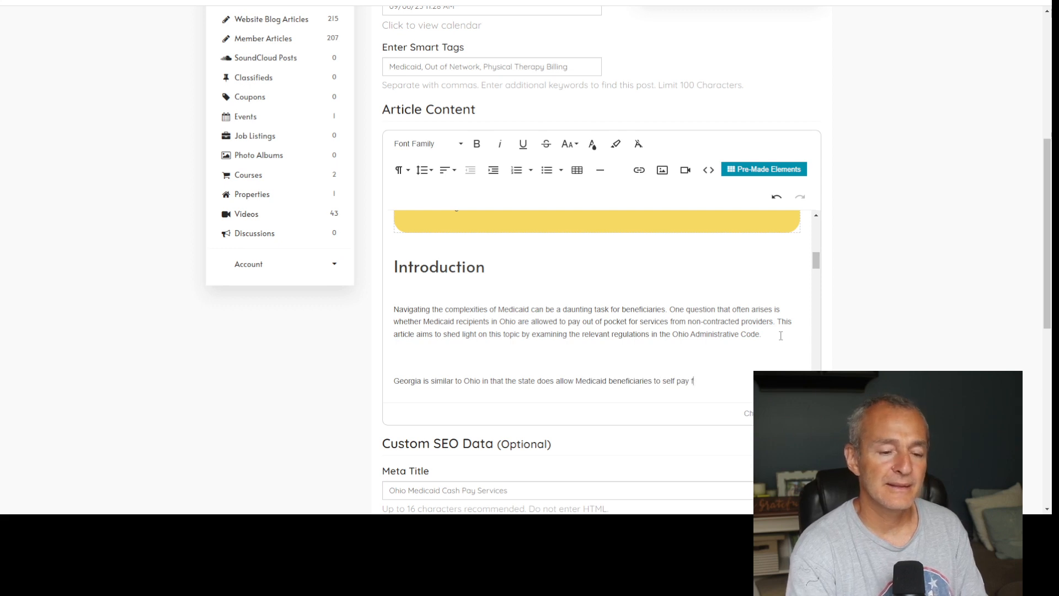
pyautogui.write('or-contracted pr')
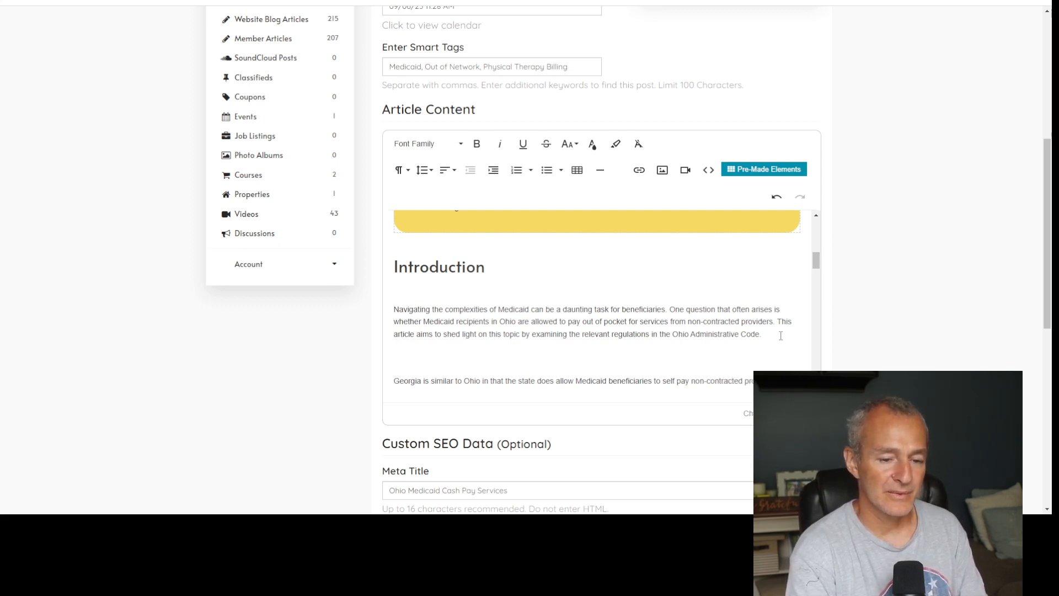
# Complete the sentence with "however Colorado does not allow non-contracted providers to accept self pay payments for covered services."
pyautogui.write('however Colorado d')
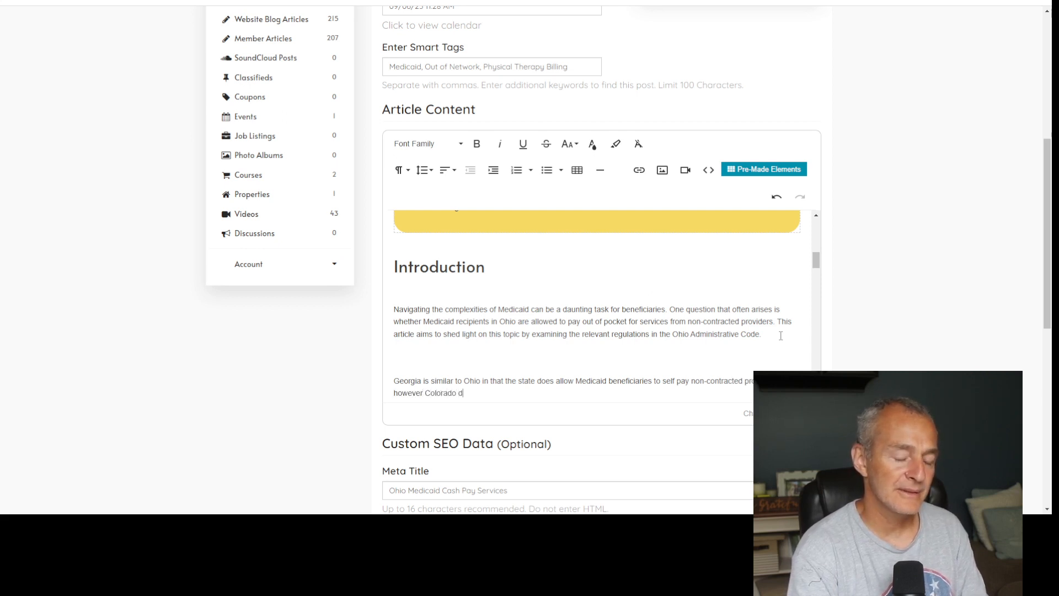
pyautogui.write('oes not allow')
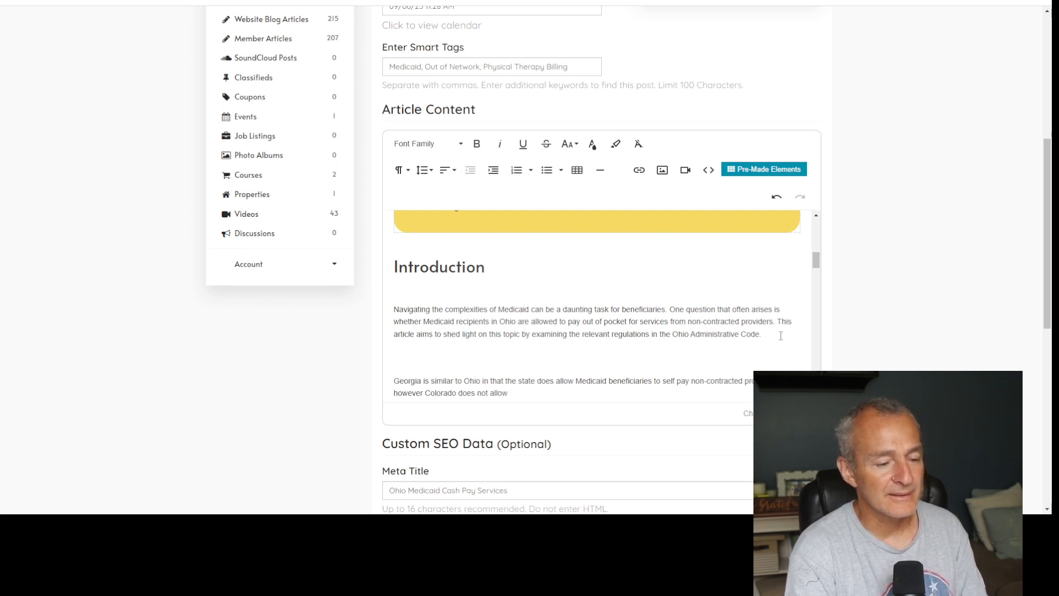
pyautogui.write(' Me')
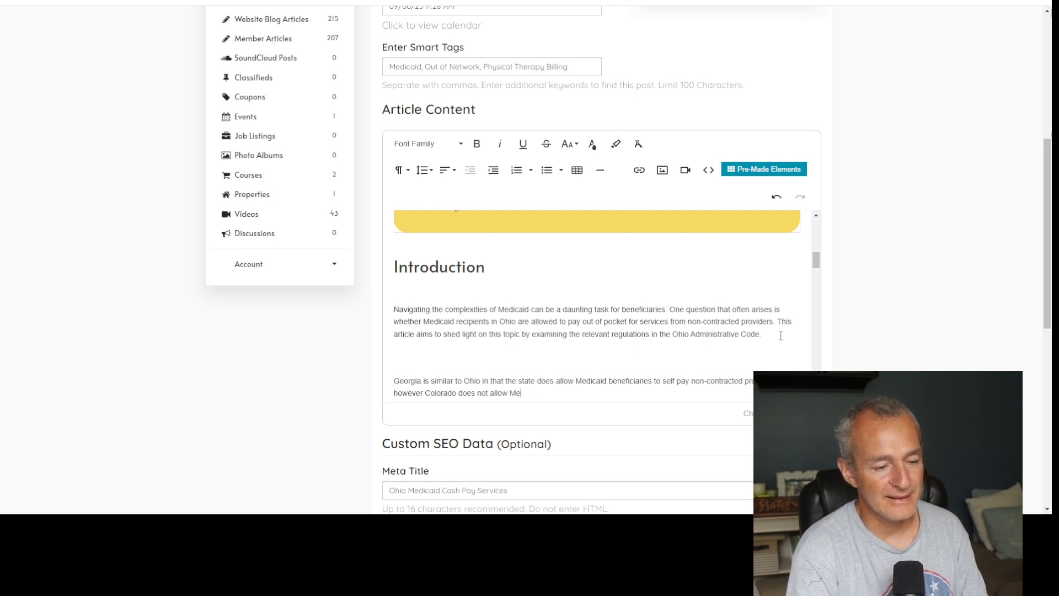
pyautogui.press('BackSpace')
pyautogui.press('BackSpace')
pyautogui.write('non-contracted providers to accept self')
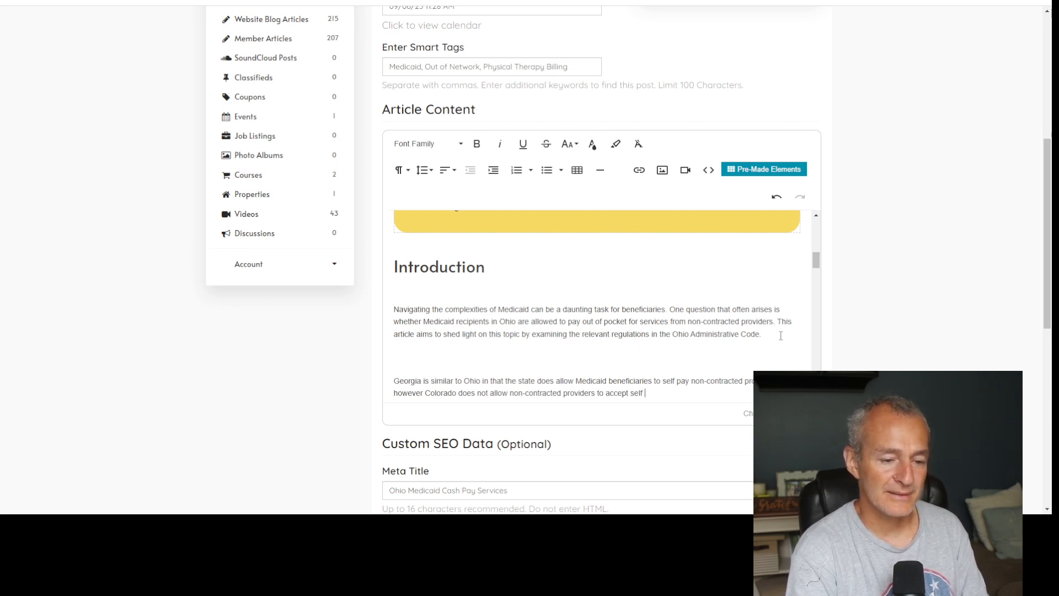
pyautogui.write('pay payment')
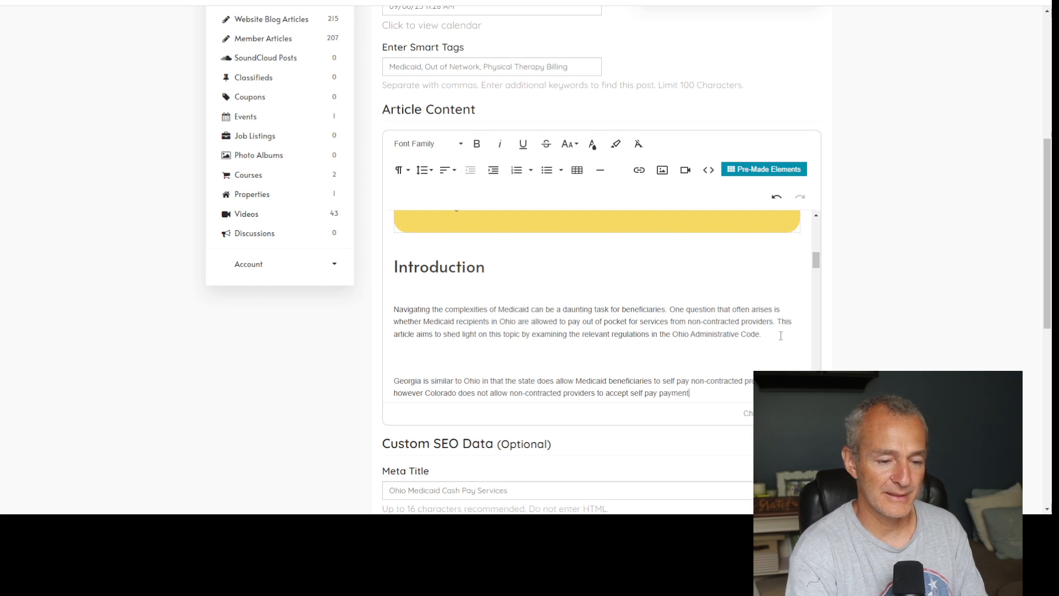
pyautogui.write('s for covered servi')
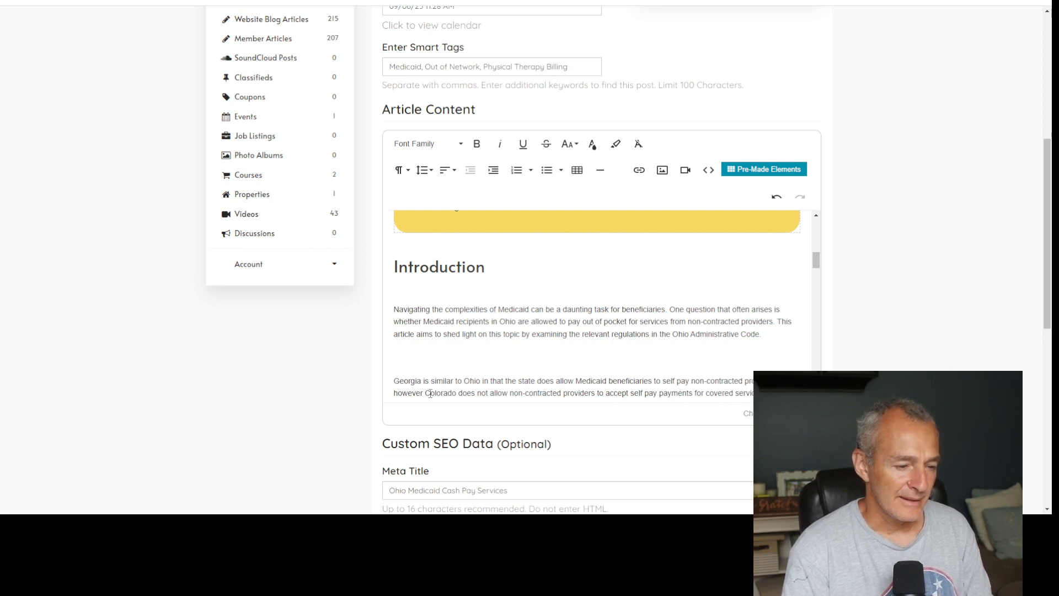
# Link the word "Colorado" in the new paragraph to the article on services not covered by Colorado Medicaid, and make it bold and underlined
pyautogui.moveTo(425, 393); pyautogui.dragTo(457, 393)
pyautogui.scroll(-1, 457, 359)
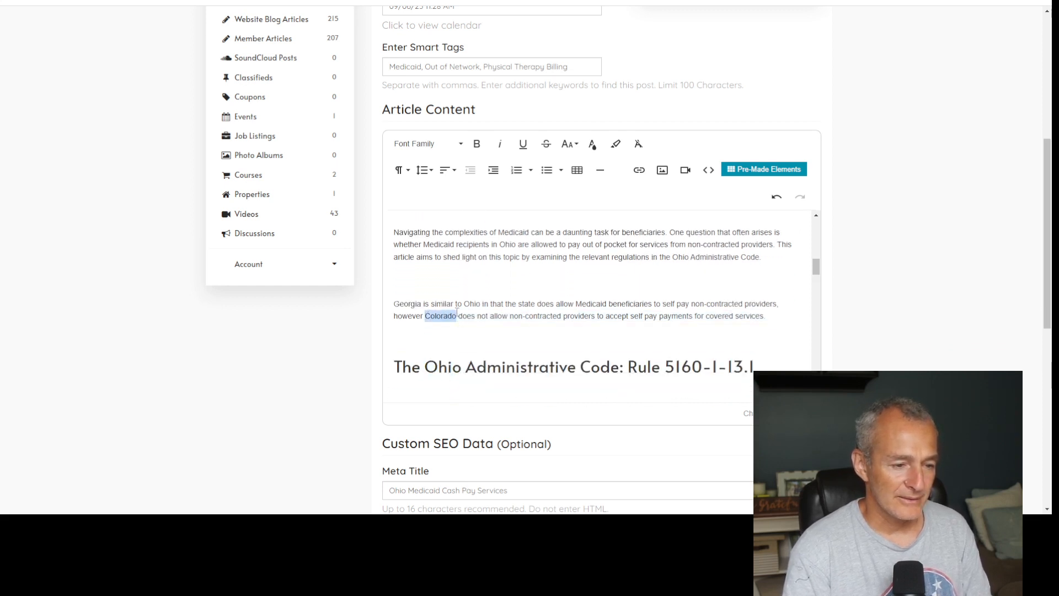
pyautogui.hotkey('ctrl', 'k')
pyautogui.hotkey('ctrl', 'v')
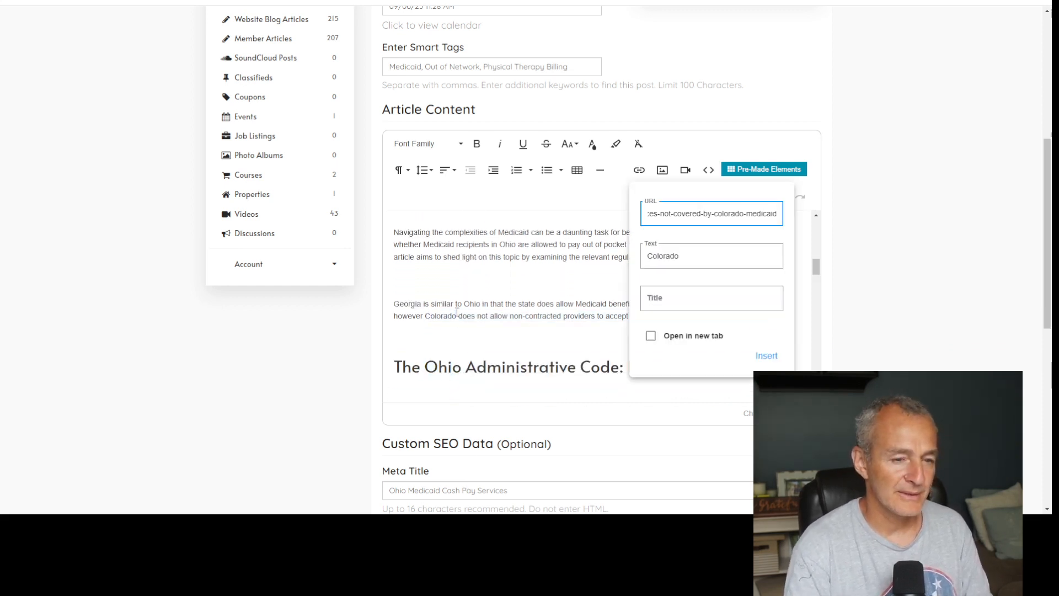
pyautogui.click(765, 357)
pyautogui.hotkey('ctrl', 'b')
pyautogui.hotkey('ctrl', 'u')
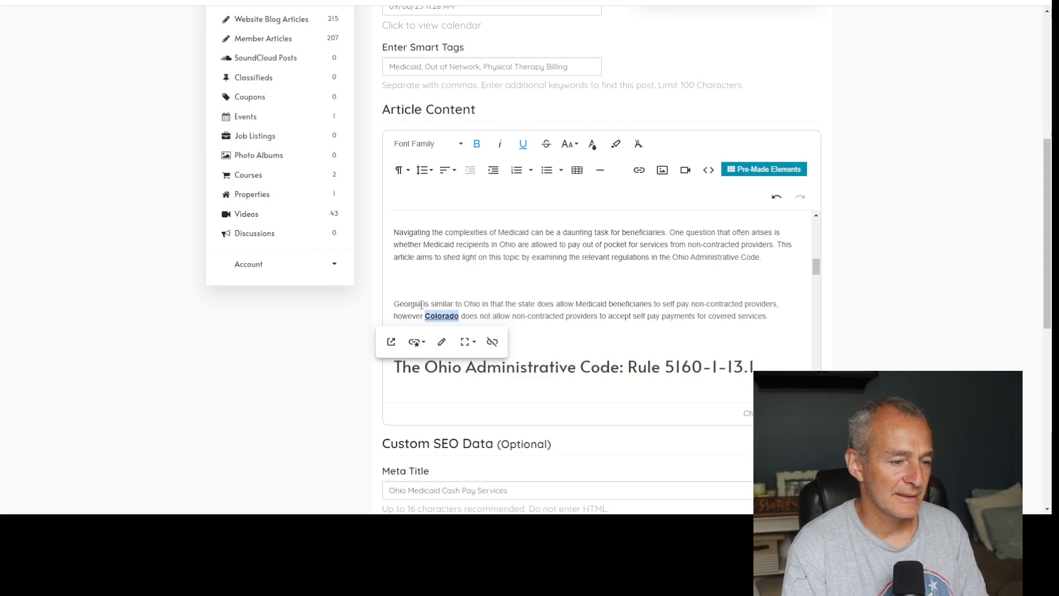
# Select the word "Georgia" in the new paragraph, get the URL of the published Georgia Medicaid article, and return to the Ohio article editor
pyautogui.moveTo(422, 305); pyautogui.dragTo(394, 304)
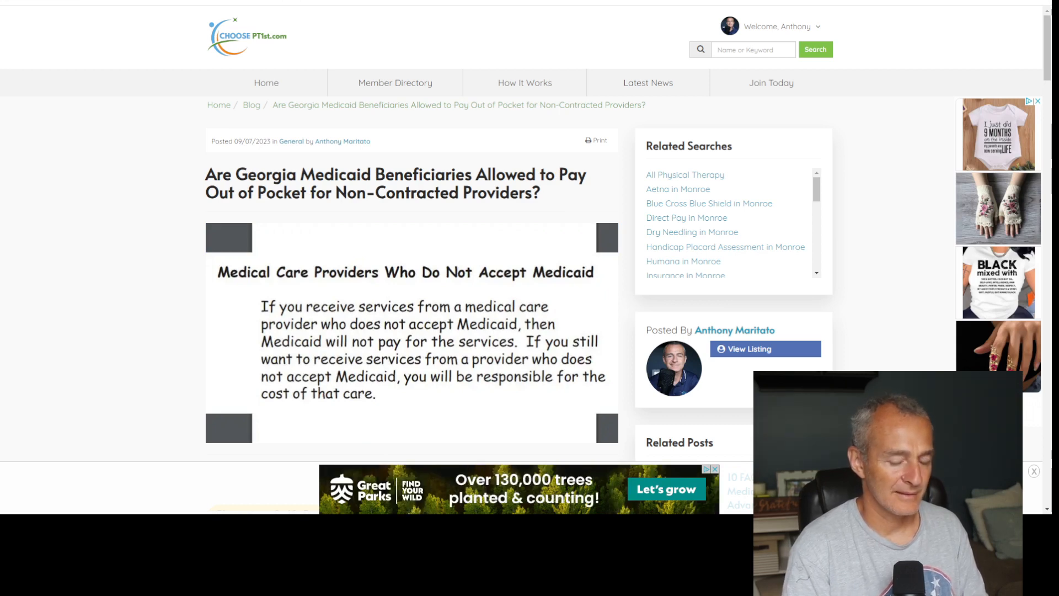
pyautogui.write('https://www.choosept1st.com/blog/are-georgia-medicaid-beneficiaries-allowed-to-pay-out-of-pocket-for-non-contracted-providers')
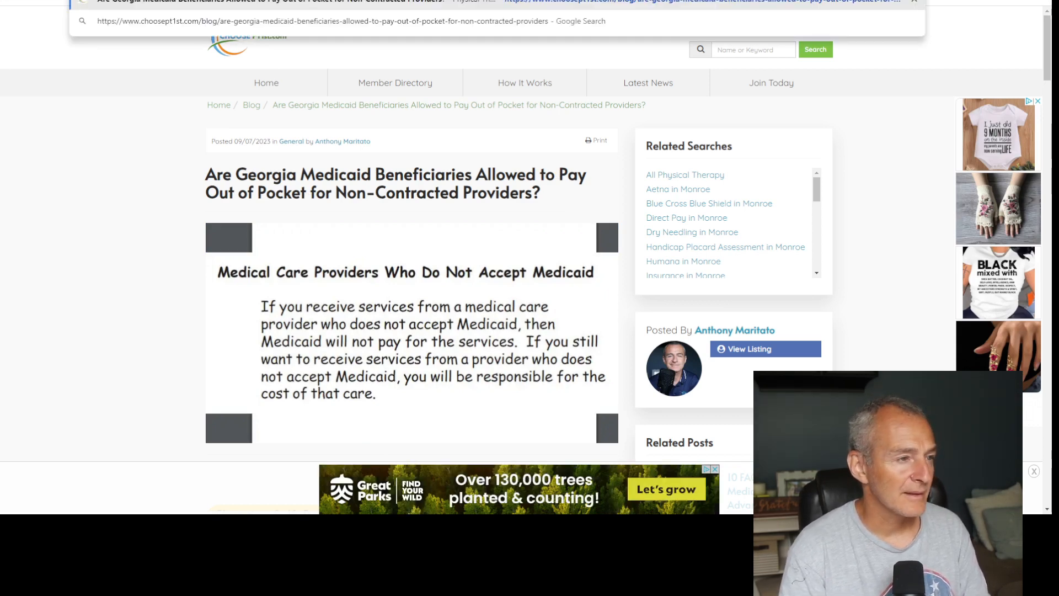
pyautogui.click(419, 1)
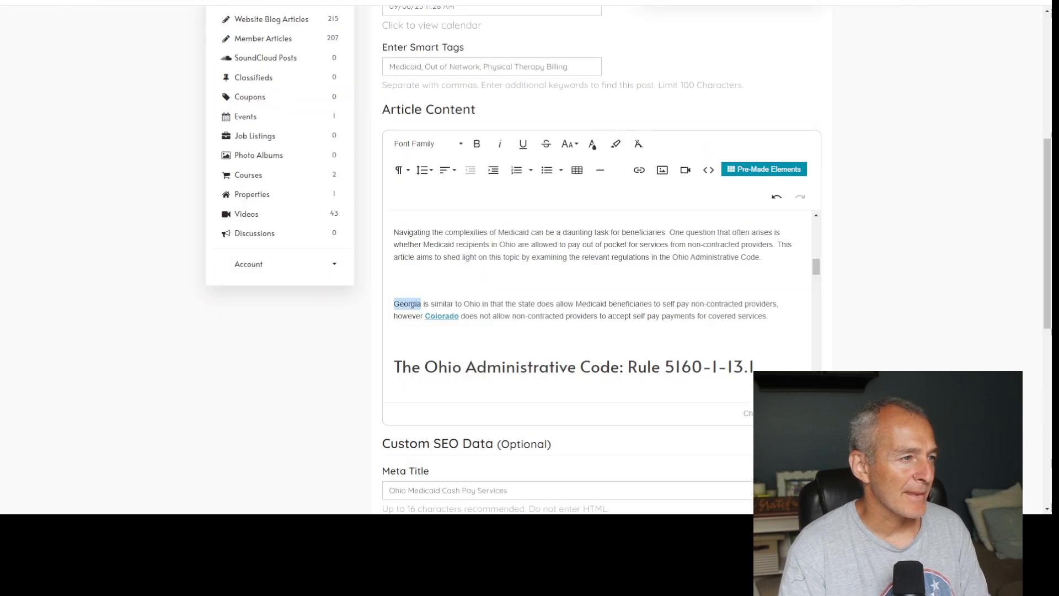
# Link the word "Georgia" to the copied Georgia Medicaid article URL, in bold and underlined, and save the Ohio article
pyautogui.hotkey('ctrl', 'k')
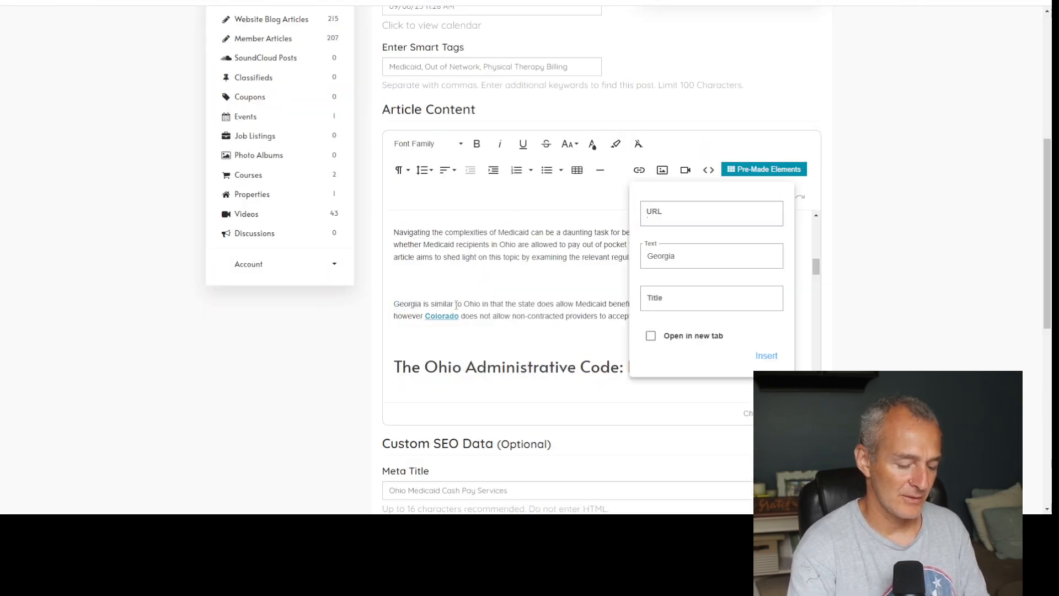
pyautogui.hotkey('ctrl', 'v')
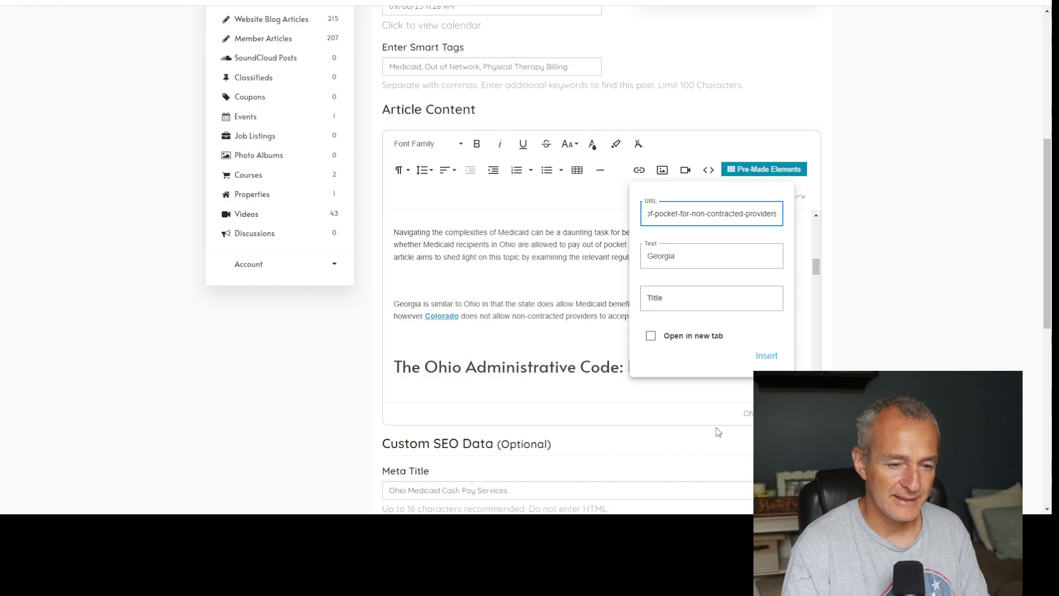
pyautogui.click(766, 356)
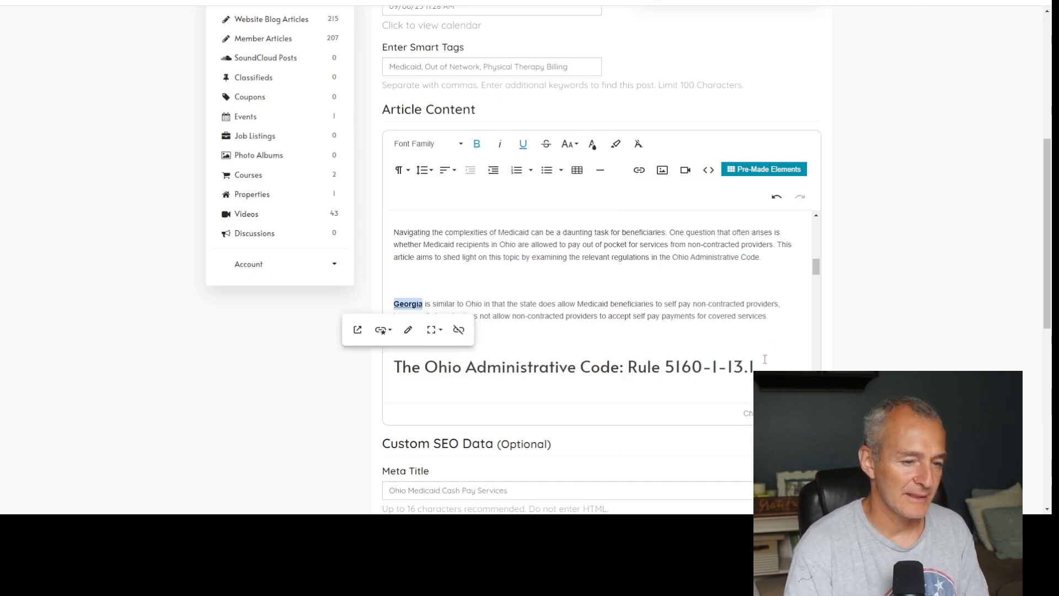
pyautogui.click(765, 359)
pyautogui.scroll(-5, 887, 355)
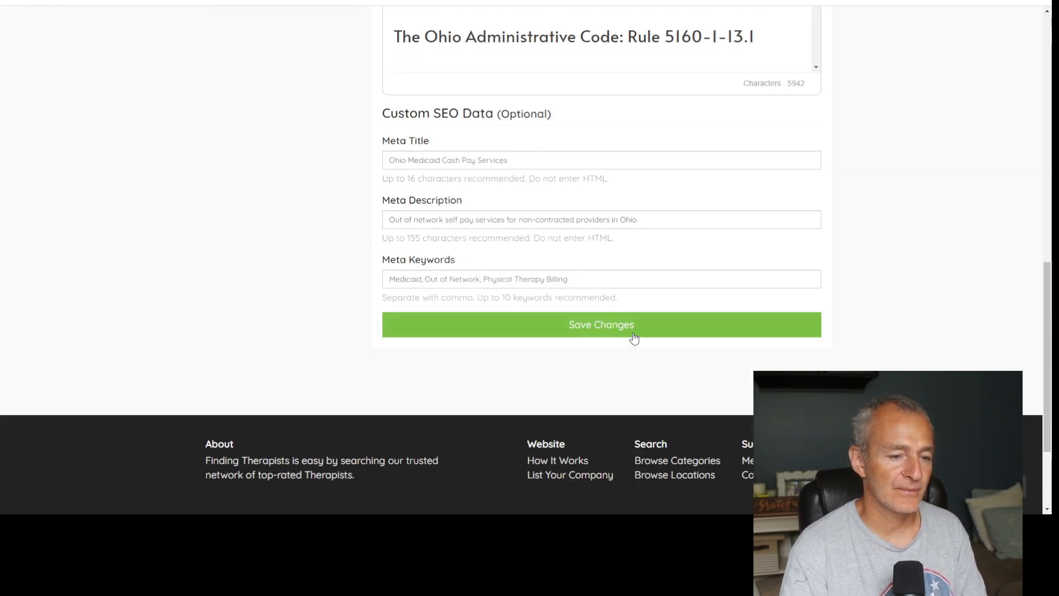
pyautogui.click(640, 327)
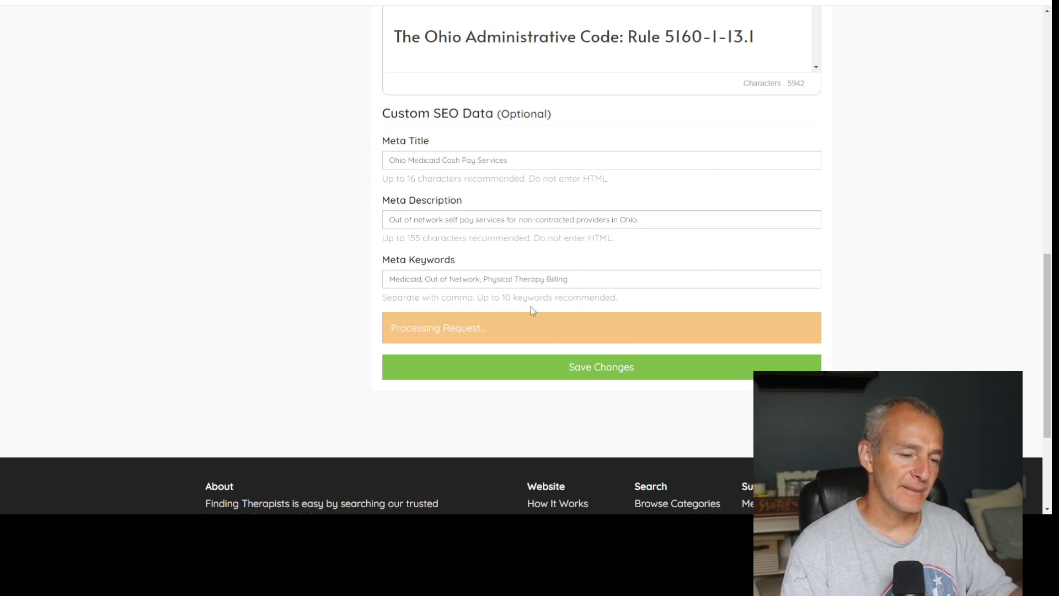